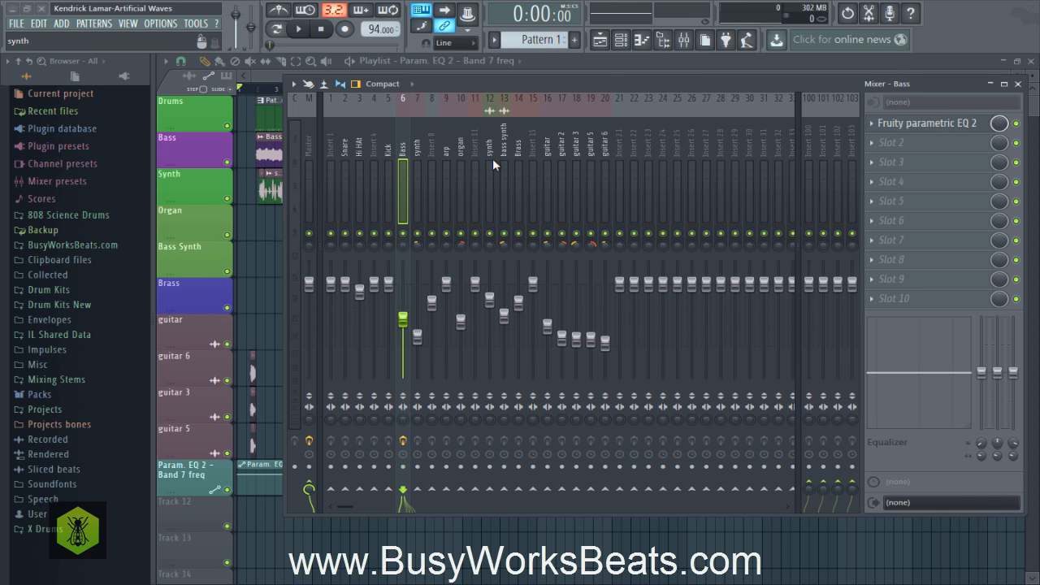
# - Select the Master track in the mixer and switch off its Fruity Limiter effect
pyautogui.moveTo(841, 79); pyautogui.dragTo(824, 85)
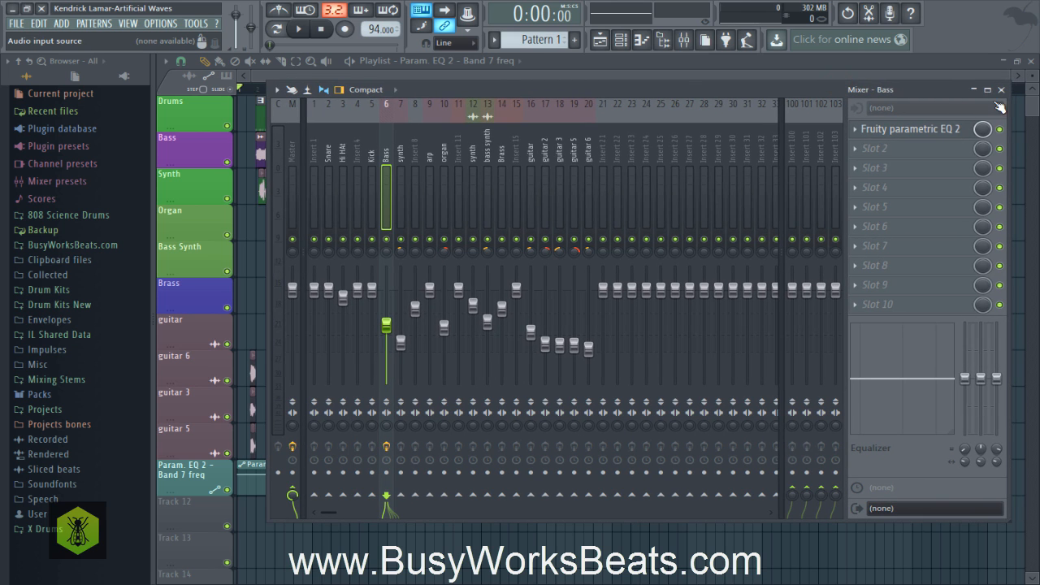
pyautogui.click(588, 154)
pyautogui.moveTo(584, 153); pyautogui.dragTo(282, 154)
pyautogui.click(293, 146)
pyautogui.click(286, 155)
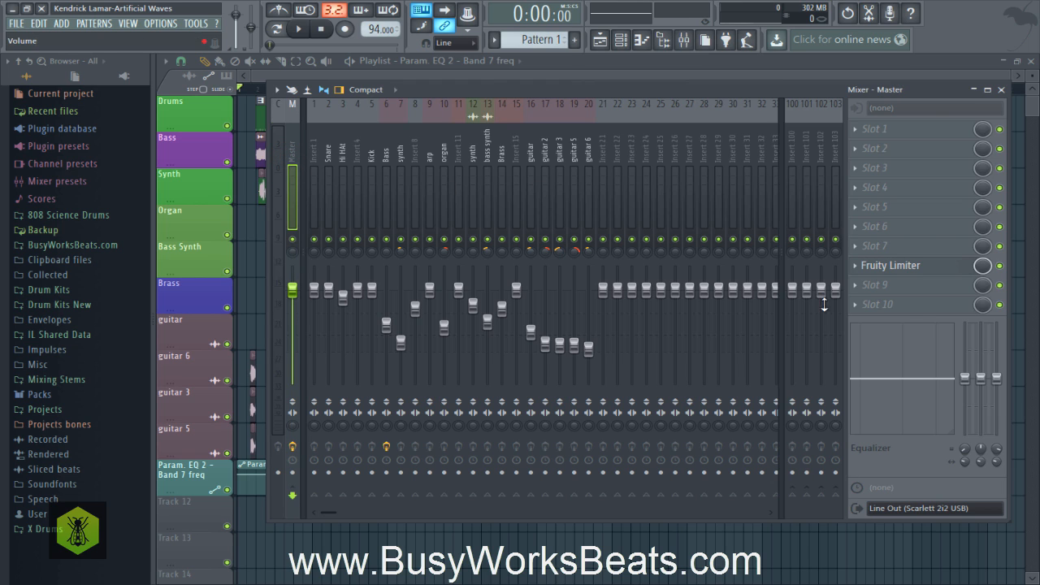
pyautogui.click(1000, 267)
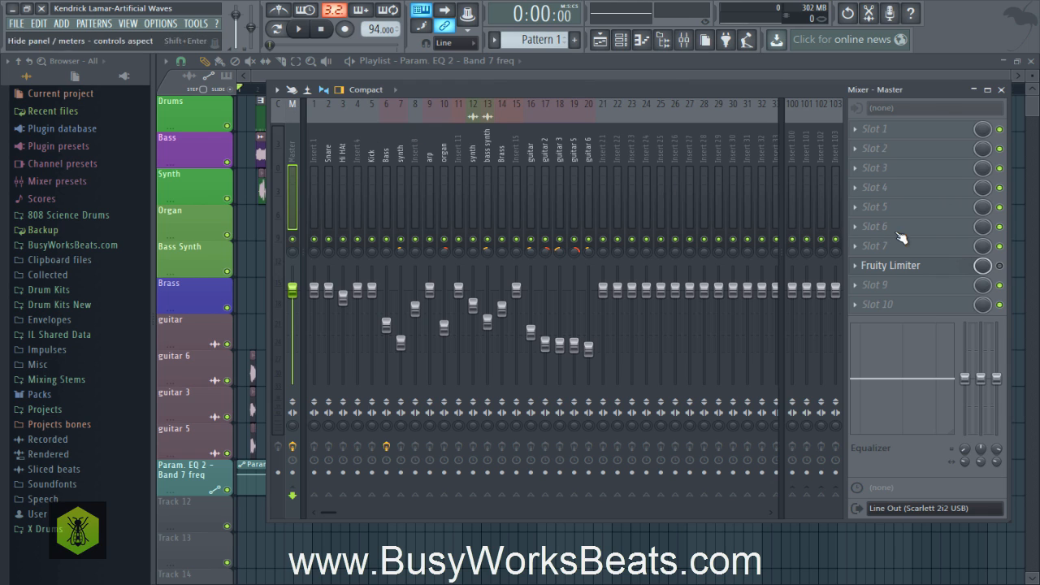
pyautogui.click(999, 268)
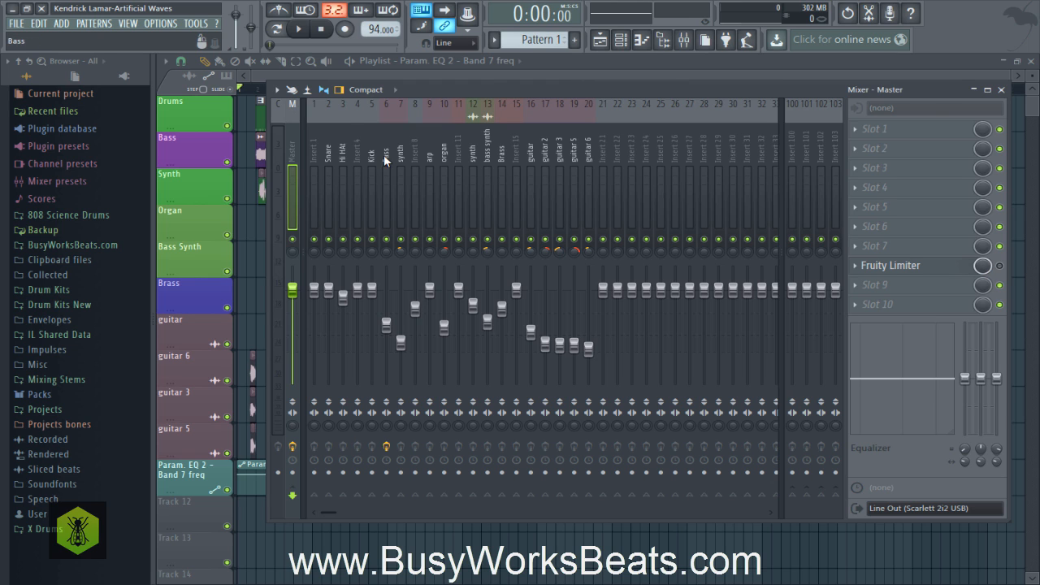
# - Look over the drum tracks in the mixer and close it to view the playlist arrangement
pyautogui.click(314, 146)
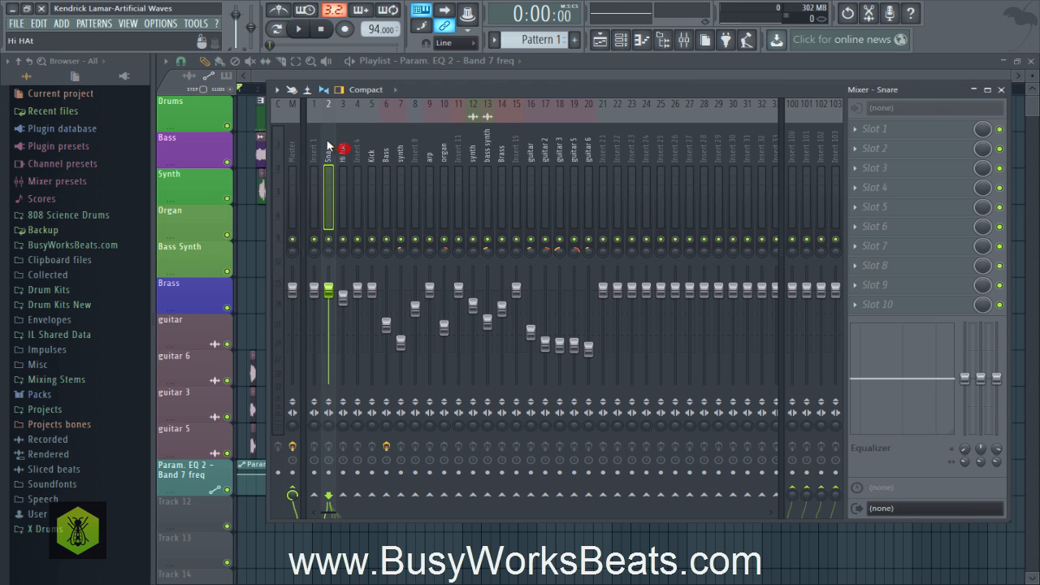
pyautogui.click(261, 280)
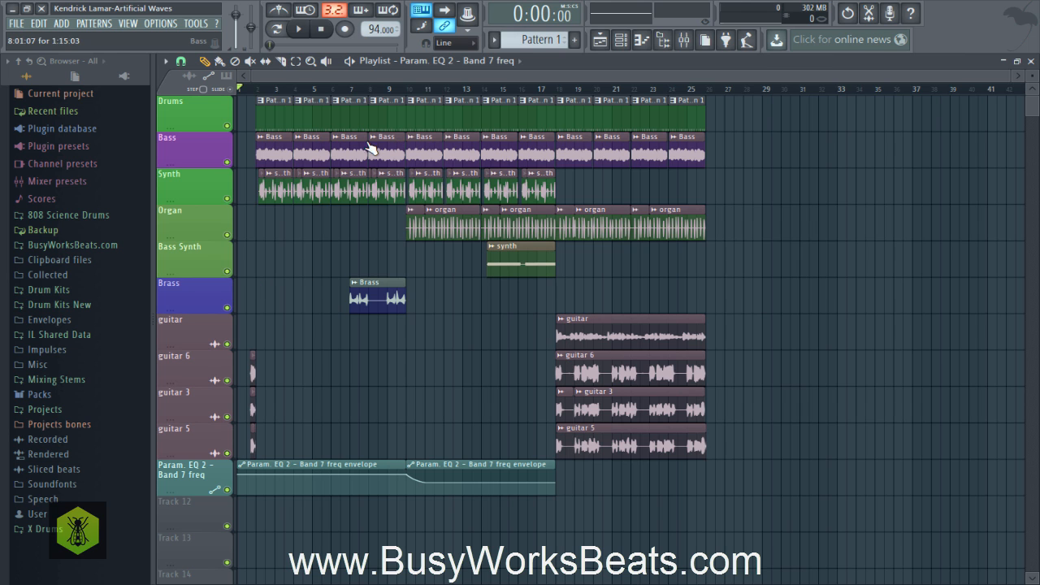
pyautogui.click(313, 34)
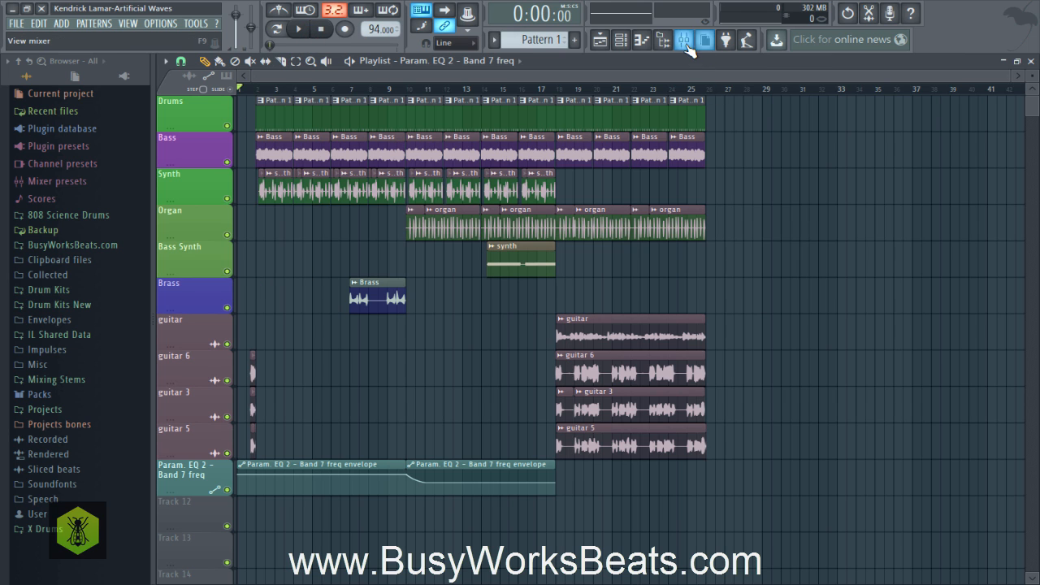
# - Reopen the mixer and reset the panning of the synth on track 7 to center
pyautogui.click(684, 40)
pyautogui.click(587, 156)
pyautogui.moveTo(596, 149); pyautogui.dragTo(473, 167)
pyautogui.rightClick(401, 252)
pyautogui.click(406, 263)
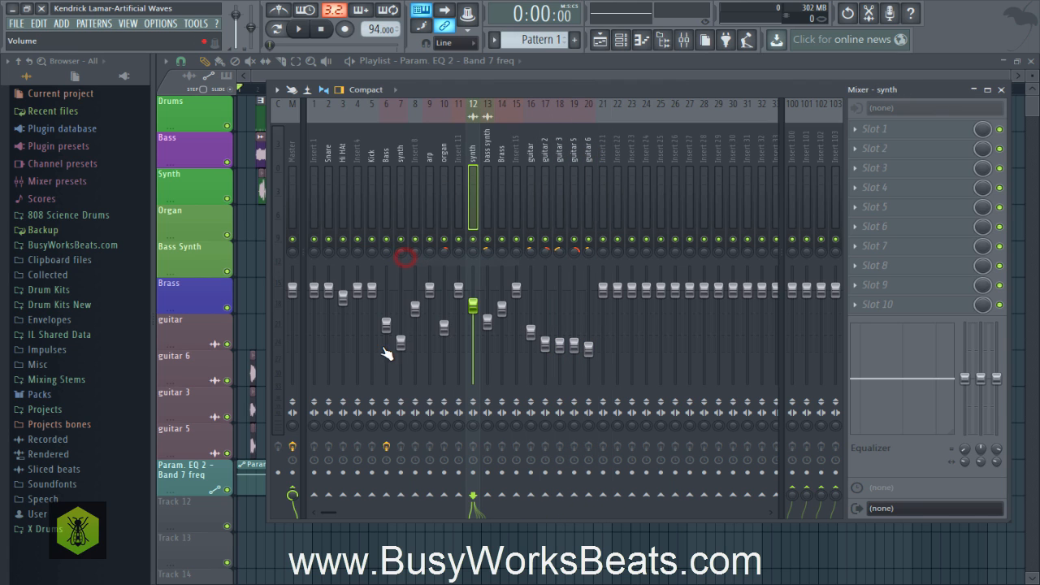
# - Reset the volume faders of the Bass, Hi HAt and track 7 synth to 0.0 dB
pyautogui.rightClick(383, 336)
pyautogui.click(391, 337)
pyautogui.rightClick(344, 297)
pyautogui.click(348, 300)
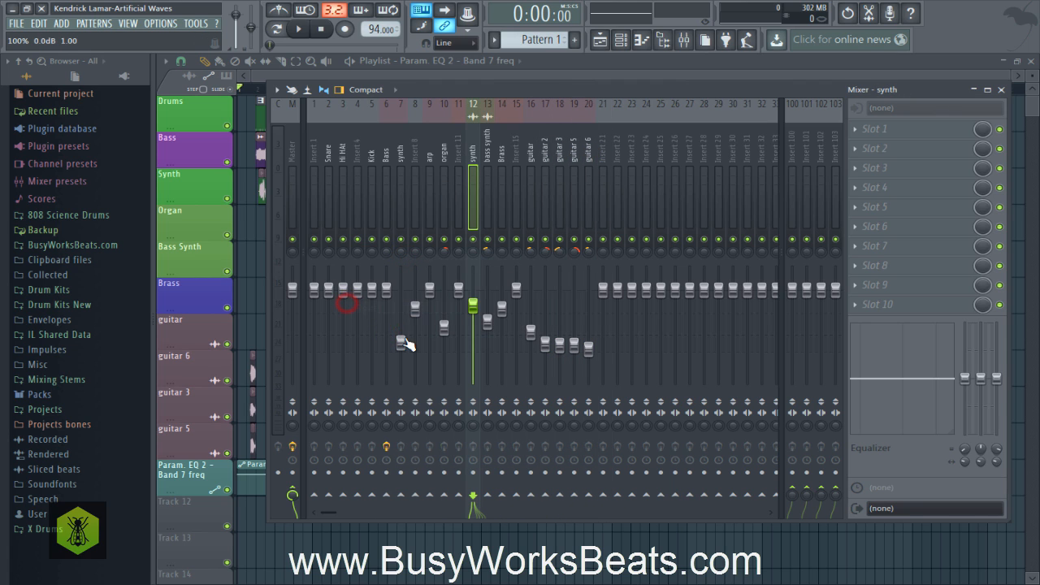
pyautogui.rightClick(402, 339)
pyautogui.click(405, 343)
# - Reset the volume faders of Insert 8, organ, the track 12 synth and bass synth to 0.0 dB
pyautogui.rightClick(415, 317)
pyautogui.click(431, 327)
pyautogui.rightClick(443, 321)
pyautogui.click(452, 328)
pyautogui.rightClick(469, 313)
pyautogui.click(473, 320)
pyautogui.rightClick(484, 318)
pyautogui.click(493, 323)
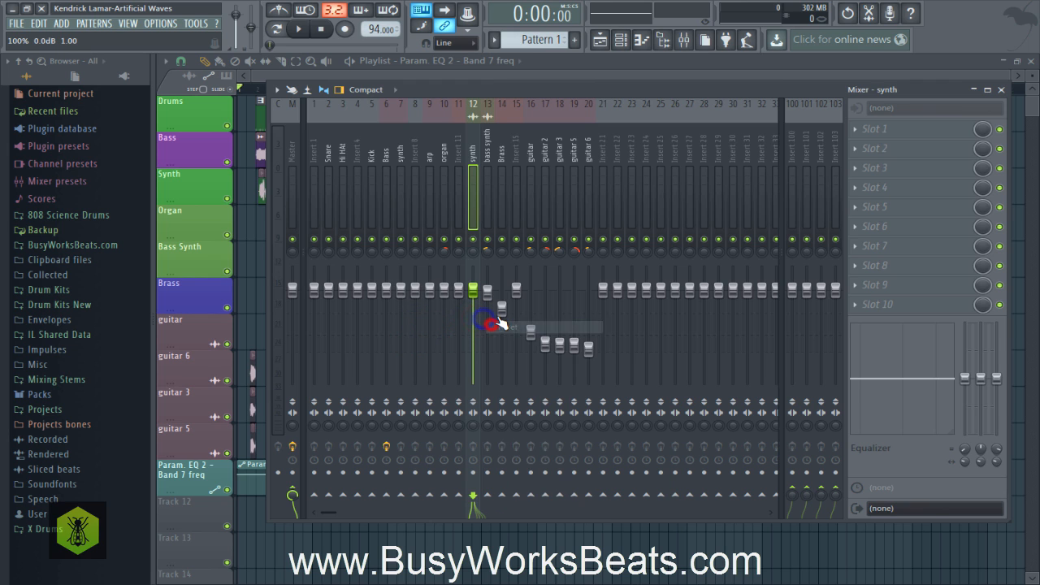
# - Reset the volume faders of Brass, Insert 15 and guitar on track 16 to 0.0 dB
pyautogui.rightClick(498, 310)
pyautogui.click(511, 315)
pyautogui.rightClick(513, 290)
pyautogui.click(520, 296)
pyautogui.rightClick(529, 327)
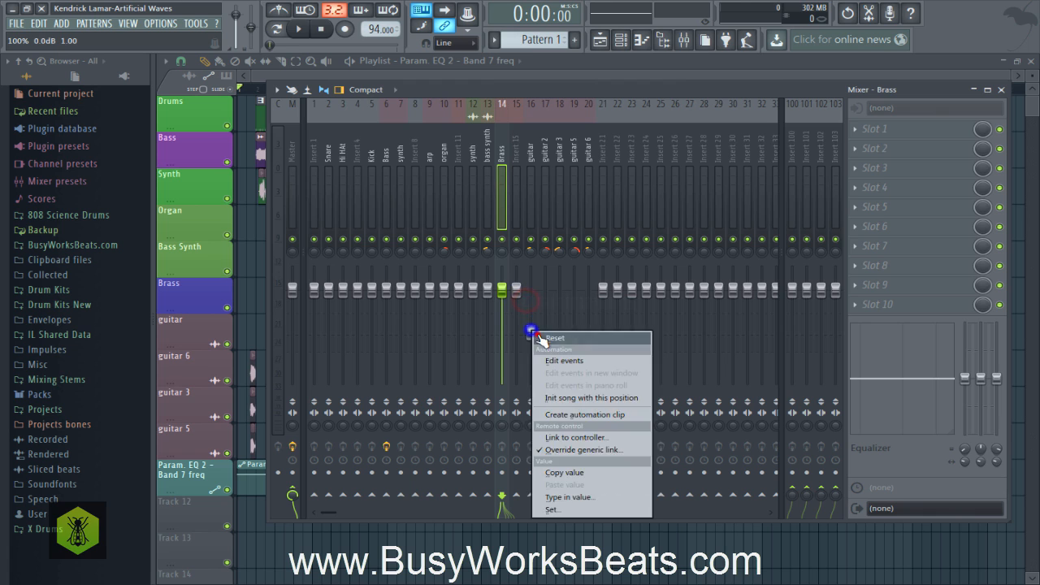
pyautogui.click(535, 337)
# - Reset the volume faders of guitar 2, guitar 3, guitar 5 and guitar 6 to 0.0 dB
pyautogui.rightClick(543, 334)
pyautogui.click(552, 342)
pyautogui.rightClick(556, 338)
pyautogui.click(563, 345)
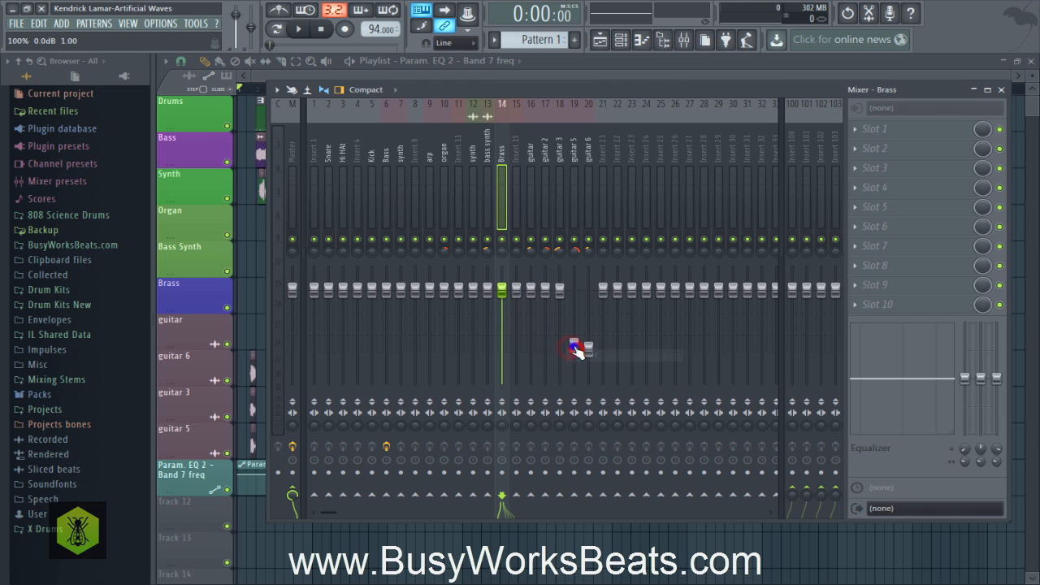
pyautogui.rightClick(568, 340)
pyautogui.click(575, 347)
pyautogui.rightClick(579, 344)
pyautogui.click(587, 355)
# - Reset the panning of all five guitar tracks in the mixer to center
pyautogui.rightClick(575, 262)
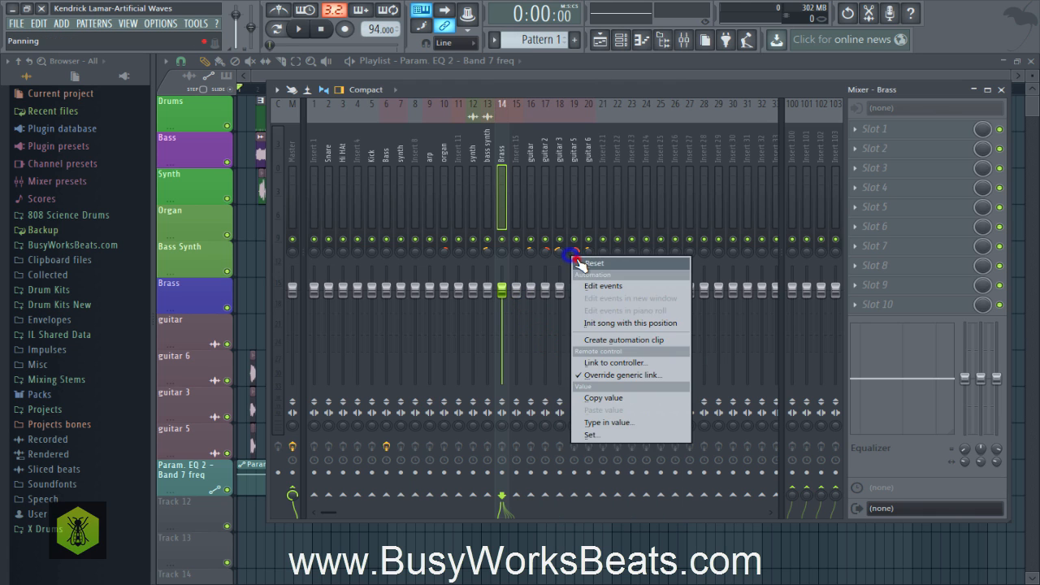
pyautogui.click(582, 264)
pyautogui.rightClick(585, 254)
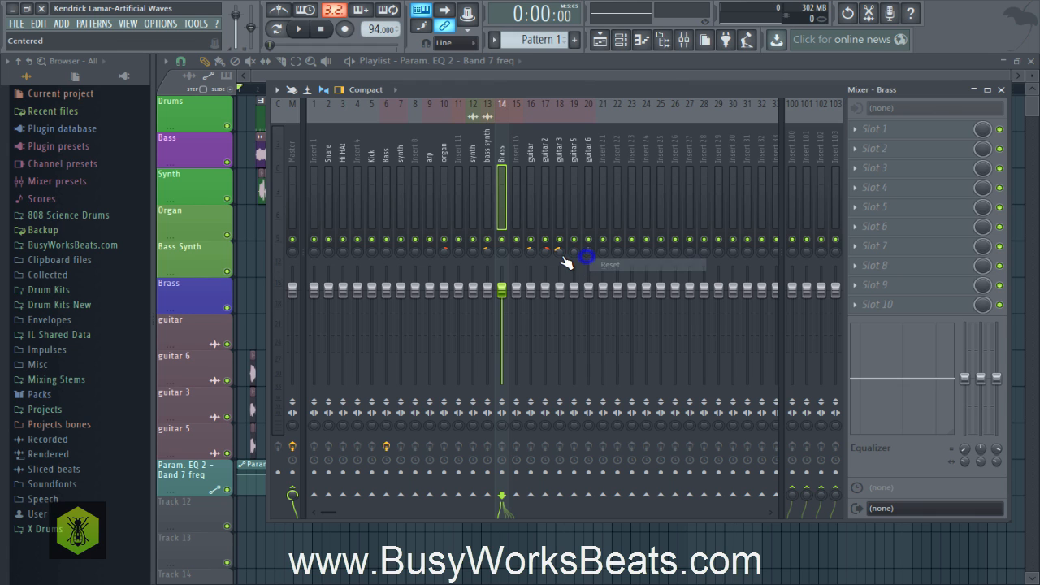
pyautogui.click(591, 260)
pyautogui.rightClick(557, 253)
pyautogui.click(564, 260)
pyautogui.rightClick(542, 253)
pyautogui.rightClick(524, 252)
pyautogui.click(530, 259)
pyautogui.rightClick(531, 252)
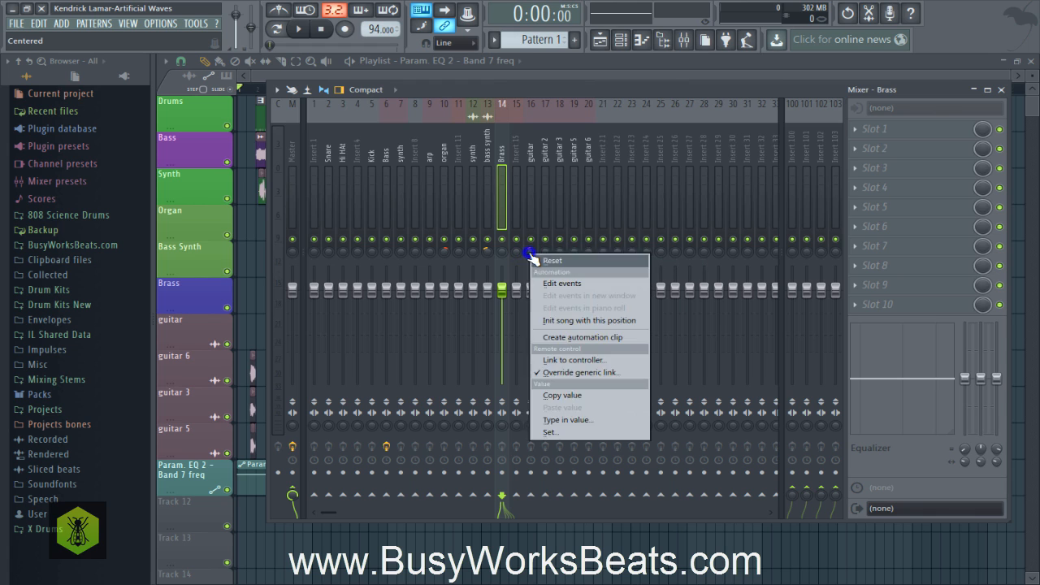
pyautogui.click(536, 259)
# - Reset the panning of the bass synth and organ mixer tracks to center
pyautogui.rightClick(486, 254)
pyautogui.click(491, 261)
pyautogui.rightClick(445, 253)
pyautogui.click(450, 259)
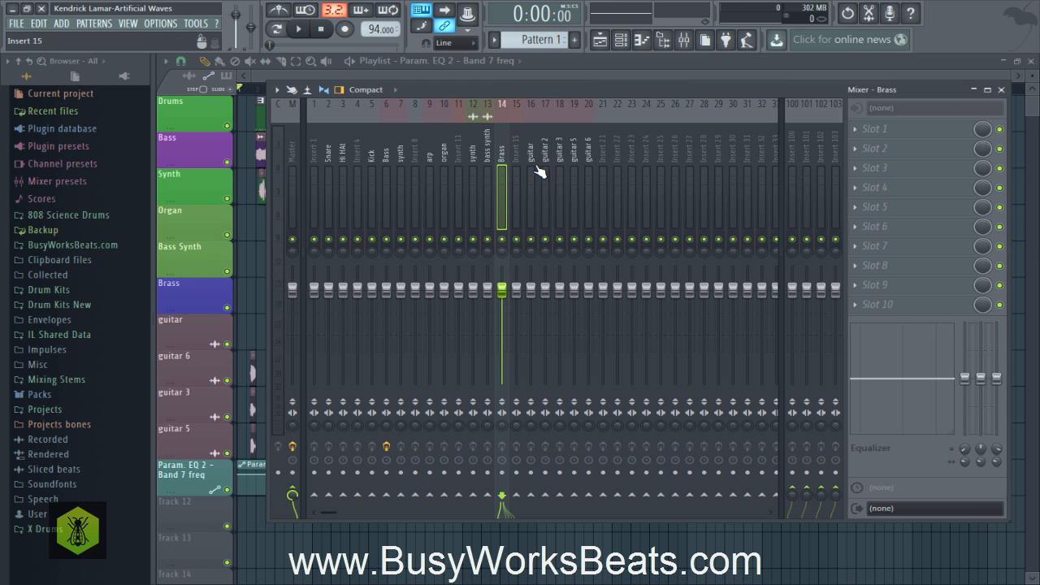
# - Review the mixer tracks from the guitars across to the Bass, Snare, Hi HAt and Kick
pyautogui.click(601, 153)
pyautogui.moveTo(601, 153); pyautogui.dragTo(386, 153)
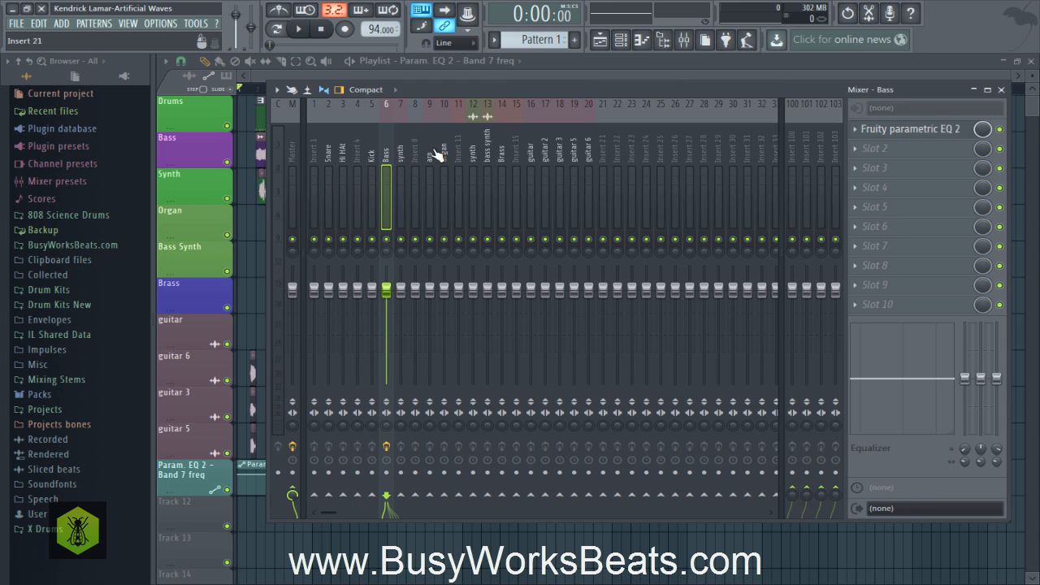
pyautogui.click(354, 156)
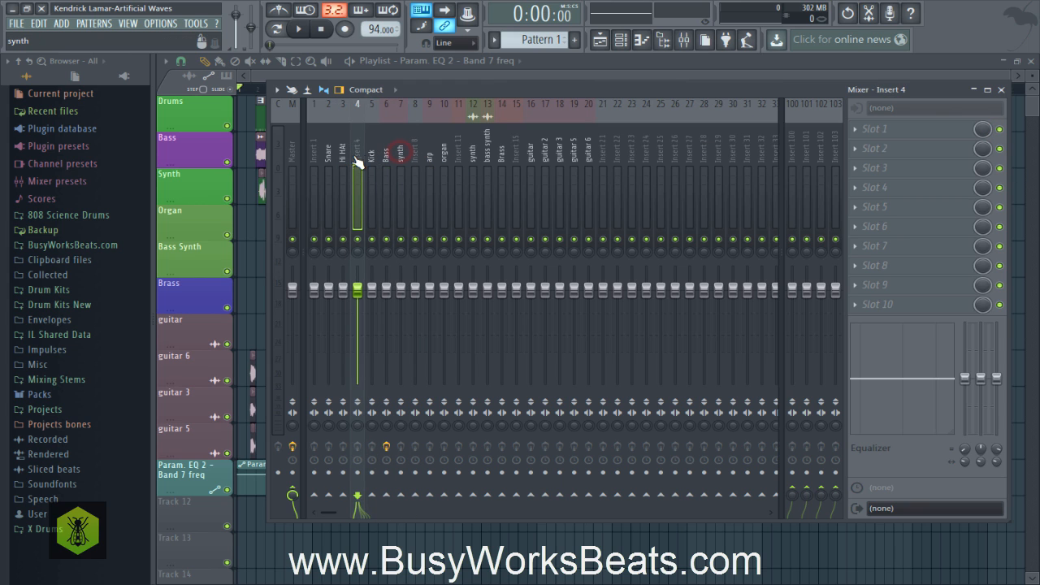
pyautogui.moveTo(358, 162); pyautogui.dragTo(333, 152)
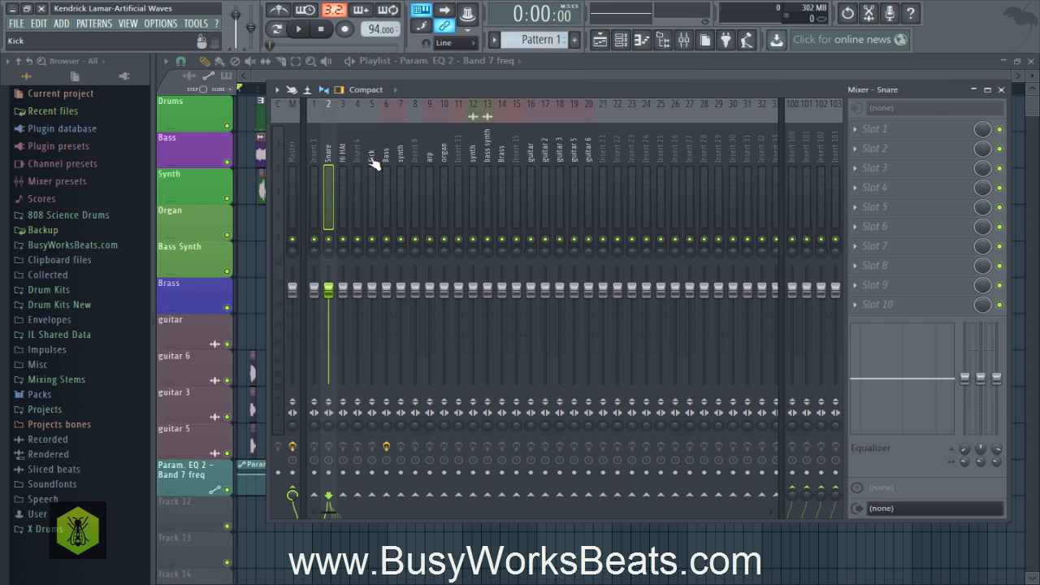
pyautogui.click(587, 151)
pyautogui.moveTo(590, 157); pyautogui.dragTo(348, 146)
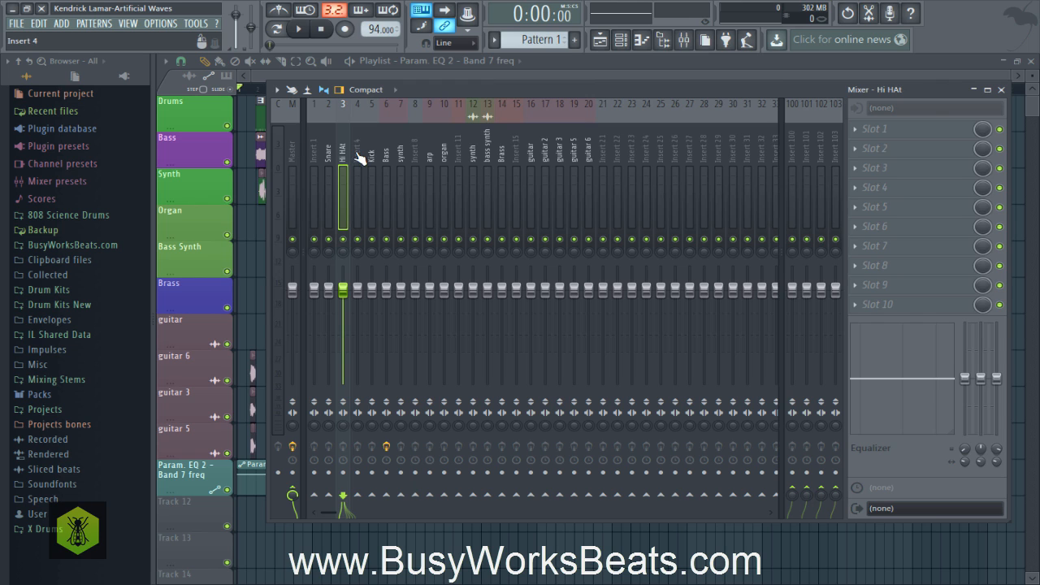
pyautogui.click(328, 155)
pyautogui.moveTo(342, 154); pyautogui.dragTo(377, 154)
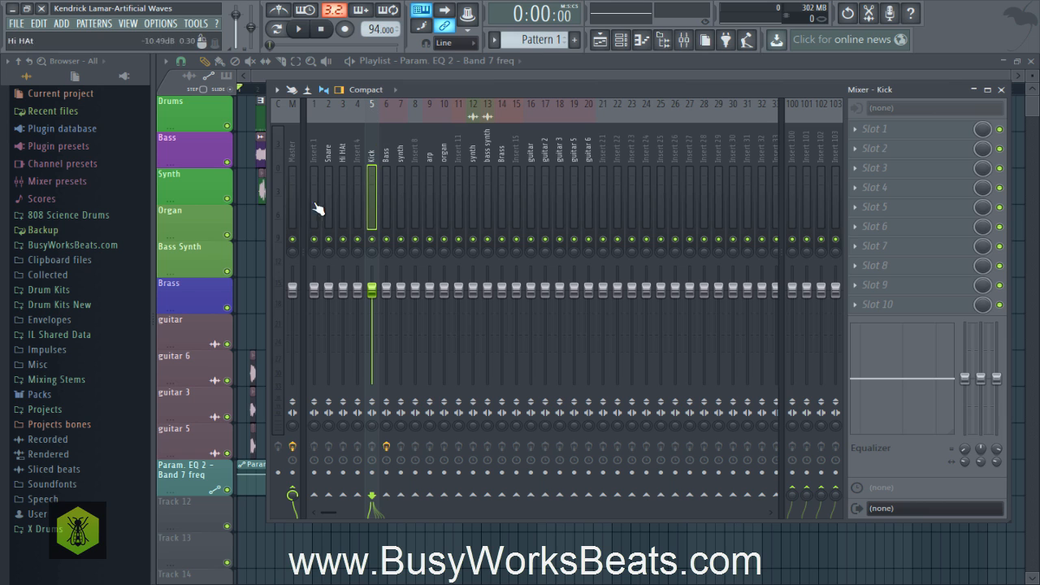
pyautogui.press('F9')
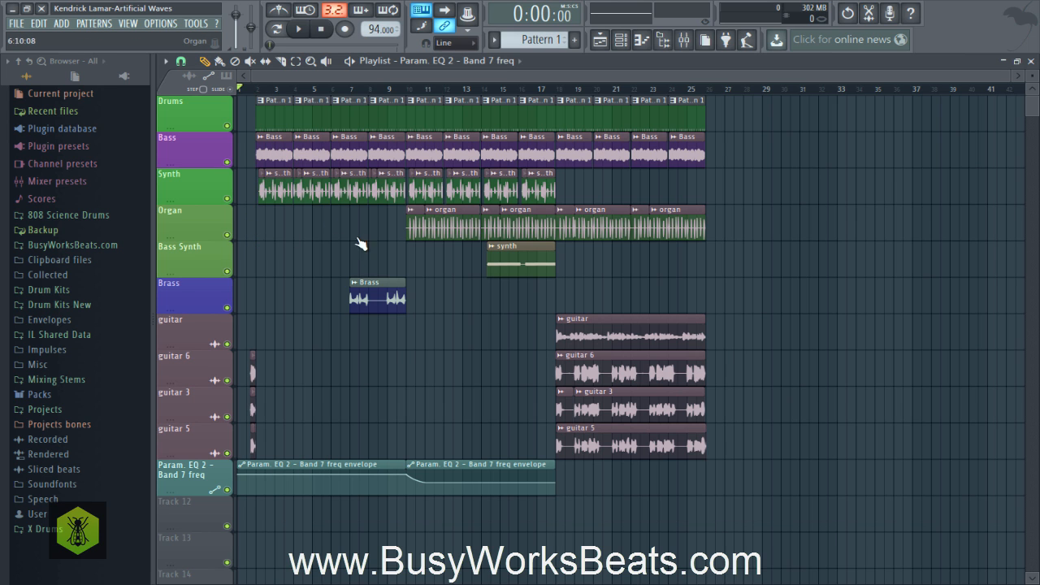
pyautogui.click(681, 40)
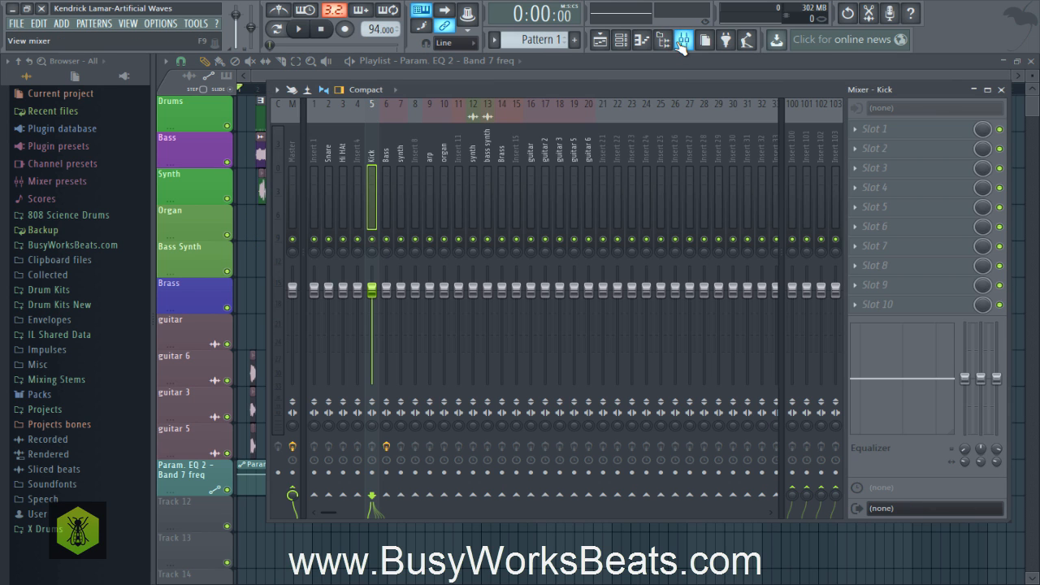
pyautogui.click(681, 43)
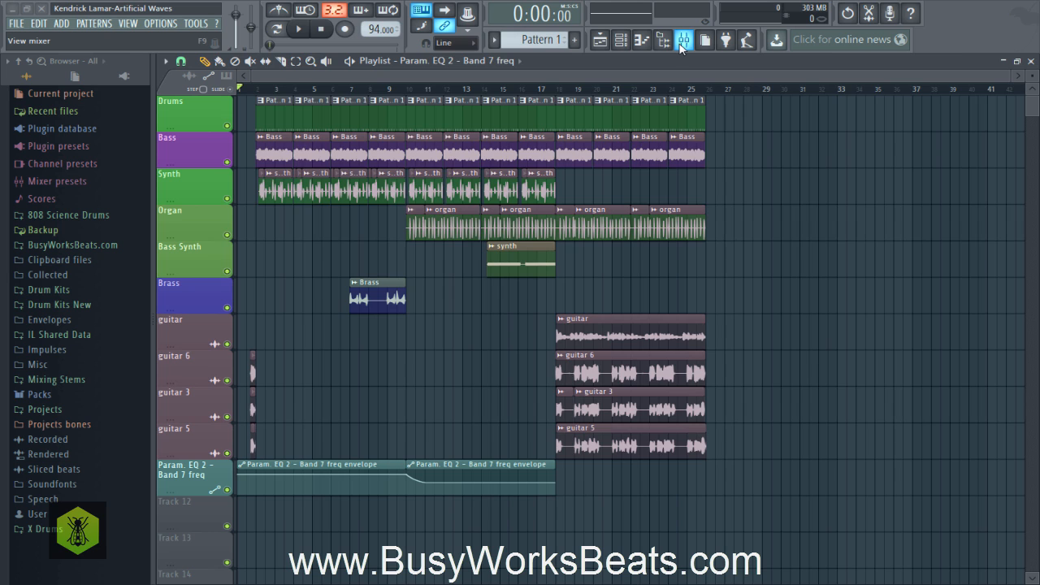
# - Lower the Master volume fader in the mixer and play back the song with the limiter off
pyautogui.click(681, 45)
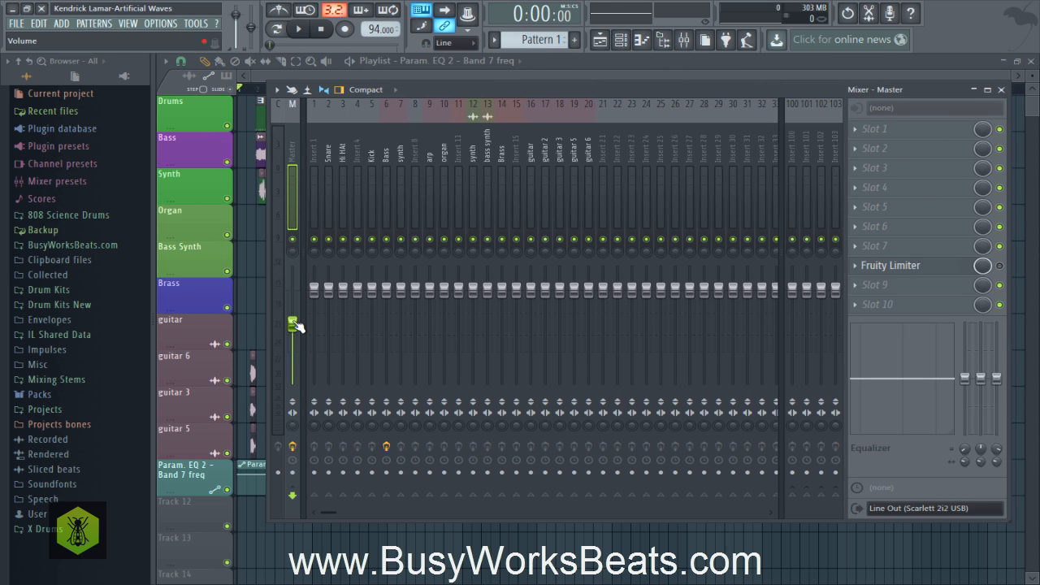
pyautogui.click(1000, 269)
pyautogui.click(308, 30)
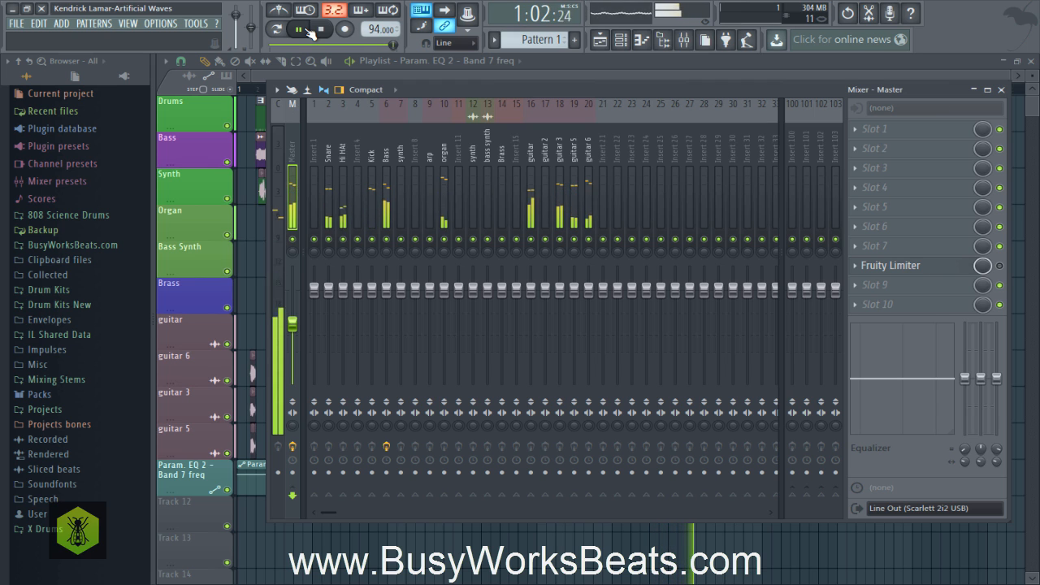
pyautogui.click(308, 31)
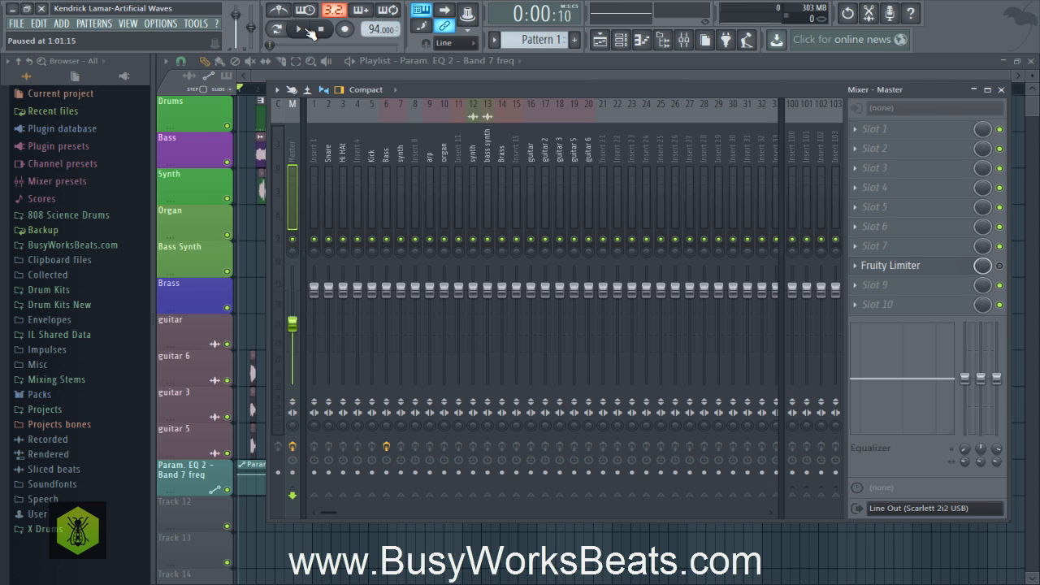
# - Solo the Drums track in the playlist and play it from bar 2
pyautogui.rightClick(262, 240)
pyautogui.rightClick(228, 127)
pyautogui.click(262, 91)
pyautogui.press('space')
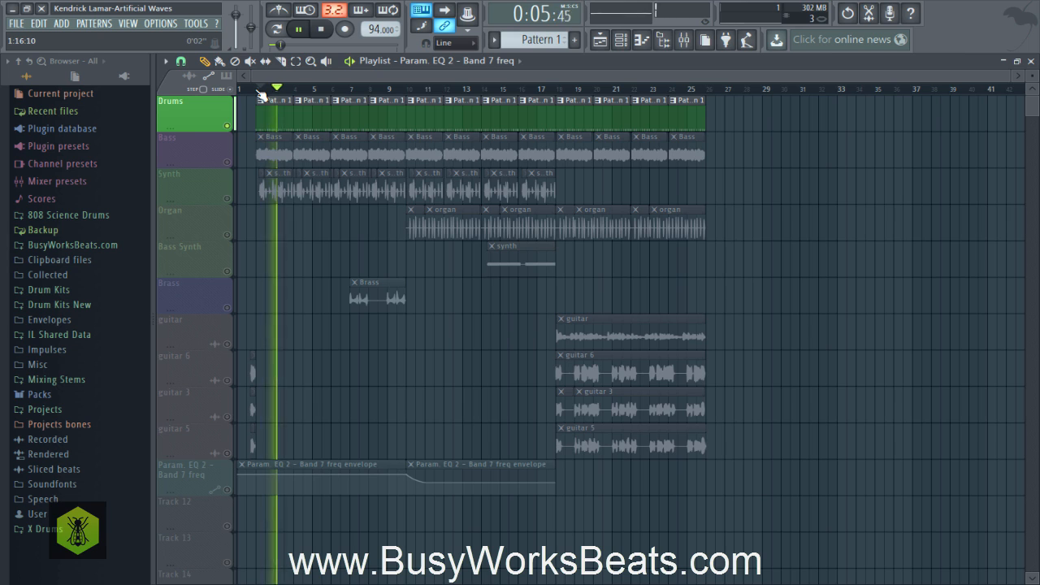
pyautogui.press('space')
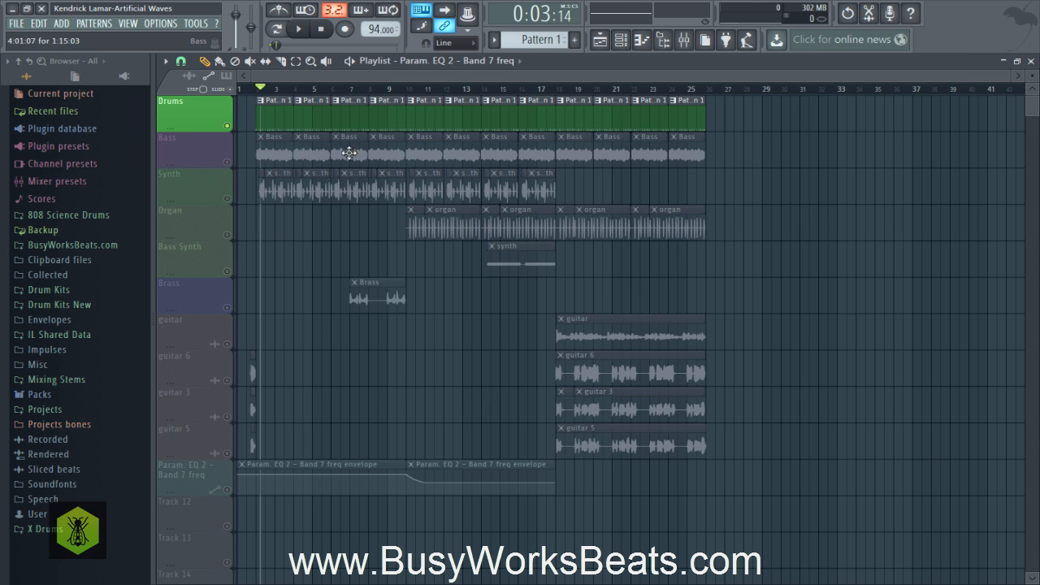
# - Hide the browser and play the soloed drums with the mixer open, selecting the Kick track
pyautogui.click(668, 40)
pyautogui.click(684, 39)
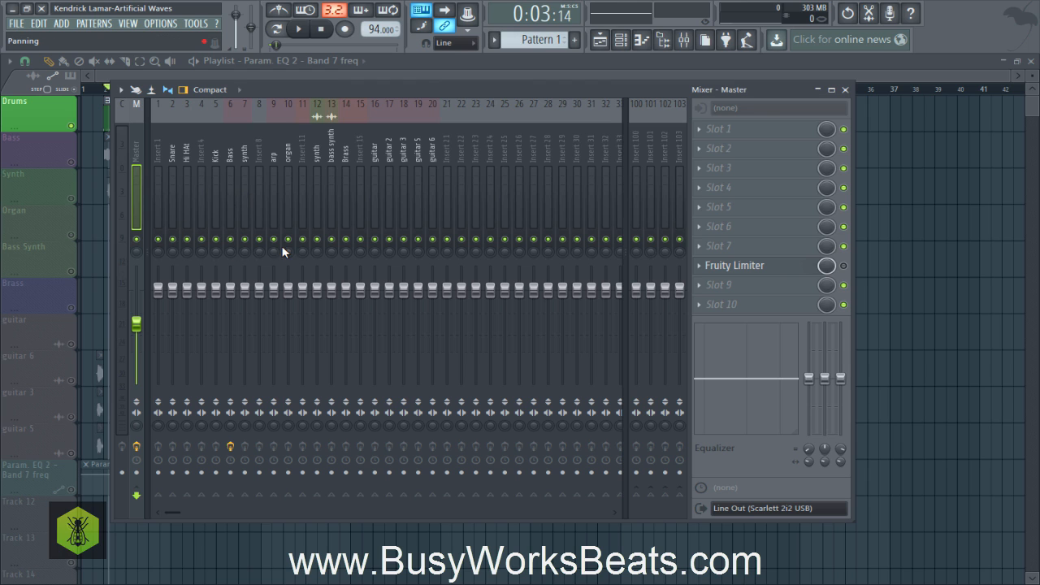
pyautogui.press('space')
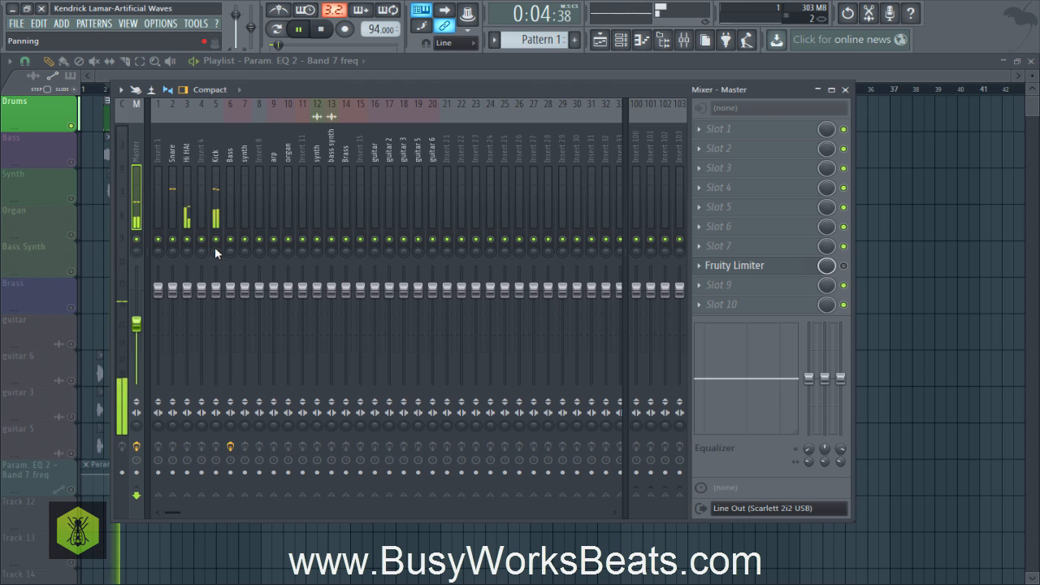
pyautogui.click(216, 290)
pyautogui.press('space')
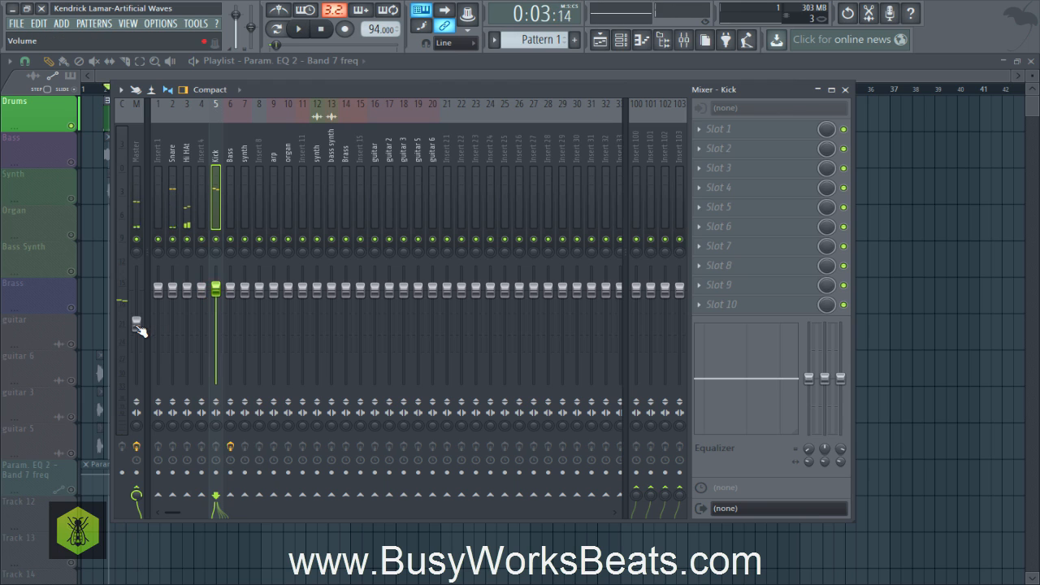
# - Reset the Master volume fader to its default and replay the soloed drums with the Master track selected
pyautogui.rightClick(137, 323)
pyautogui.click(143, 333)
pyautogui.click(143, 332)
pyautogui.press('space')
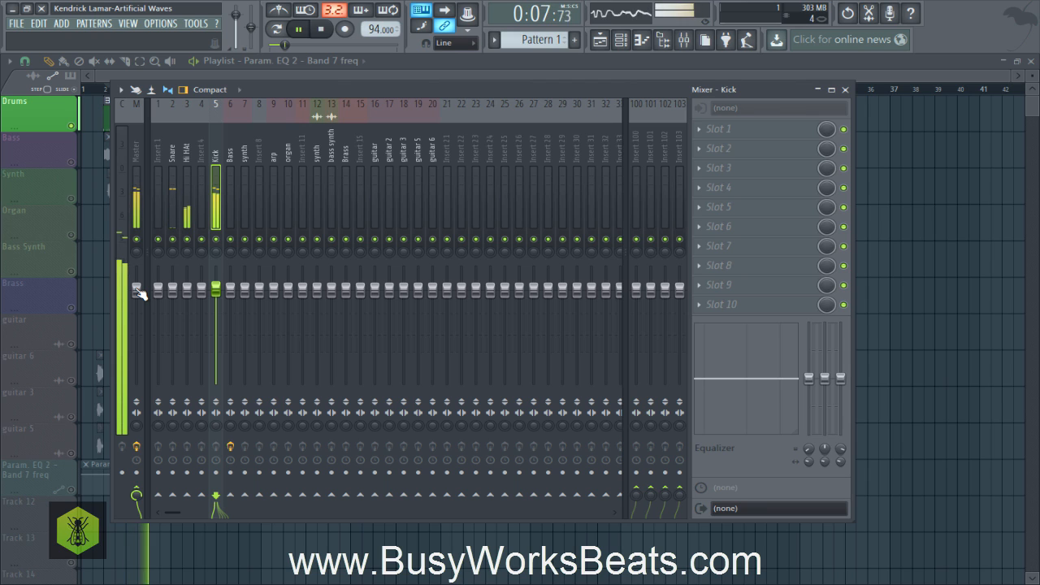
pyautogui.press('space')
pyautogui.click(136, 188)
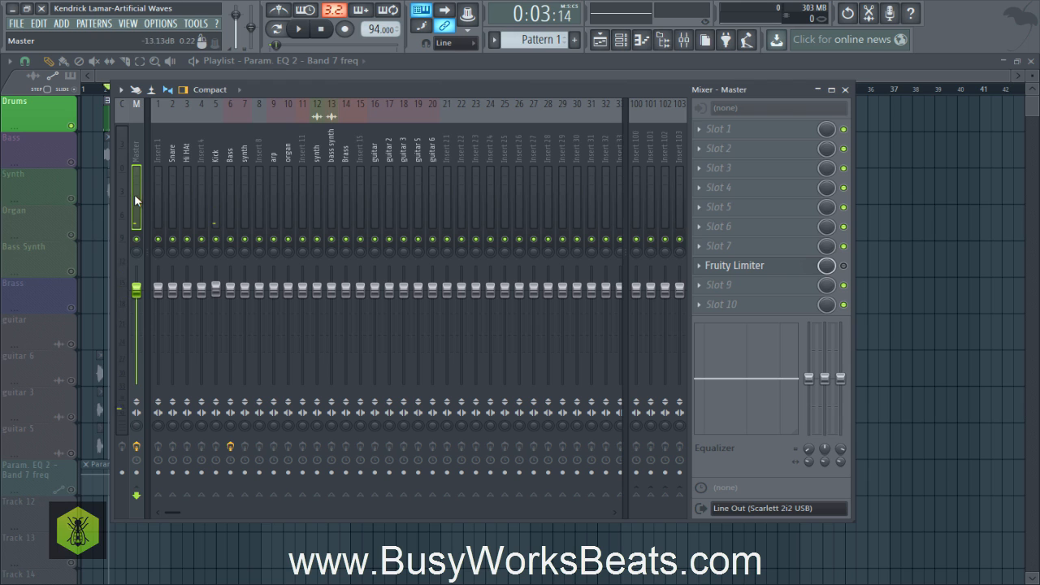
pyautogui.press('space')
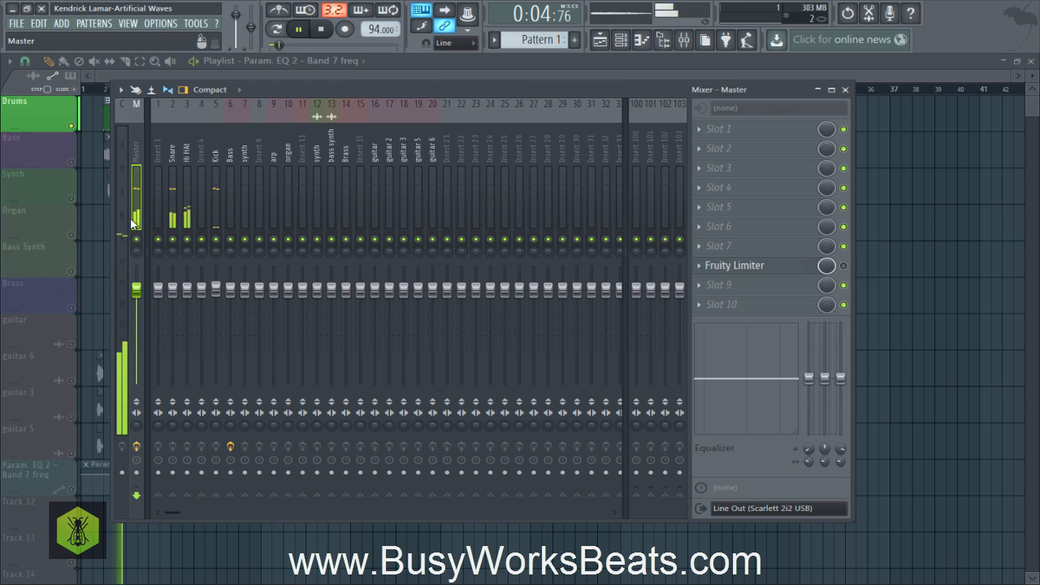
# - Replay the soloed drums and check their levels on the meters of the Master and Current mixer tracks
pyautogui.press('space')
pyautogui.click(138, 159)
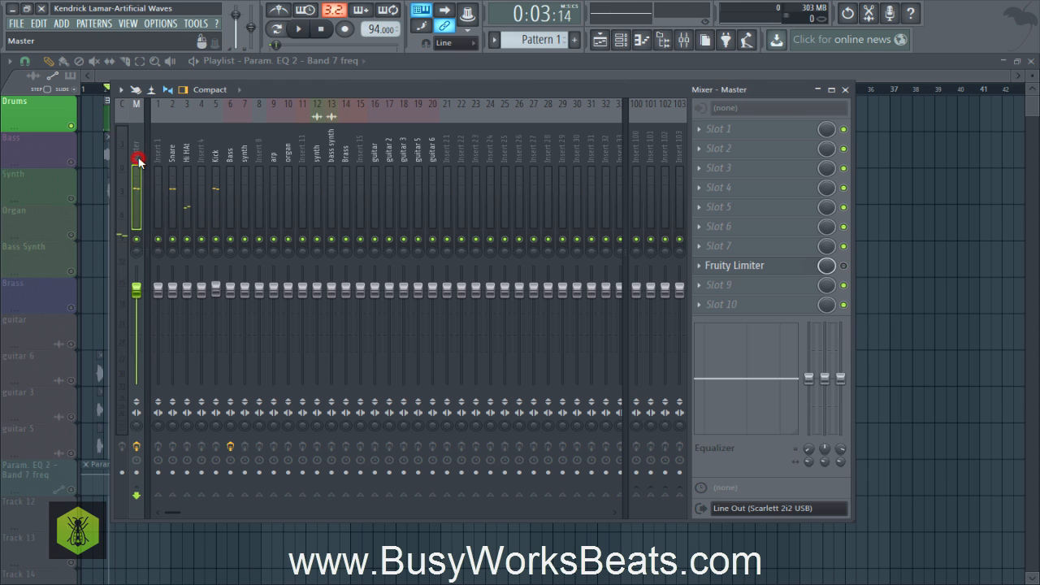
pyautogui.press('space')
pyautogui.press('space')
pyautogui.press('space')
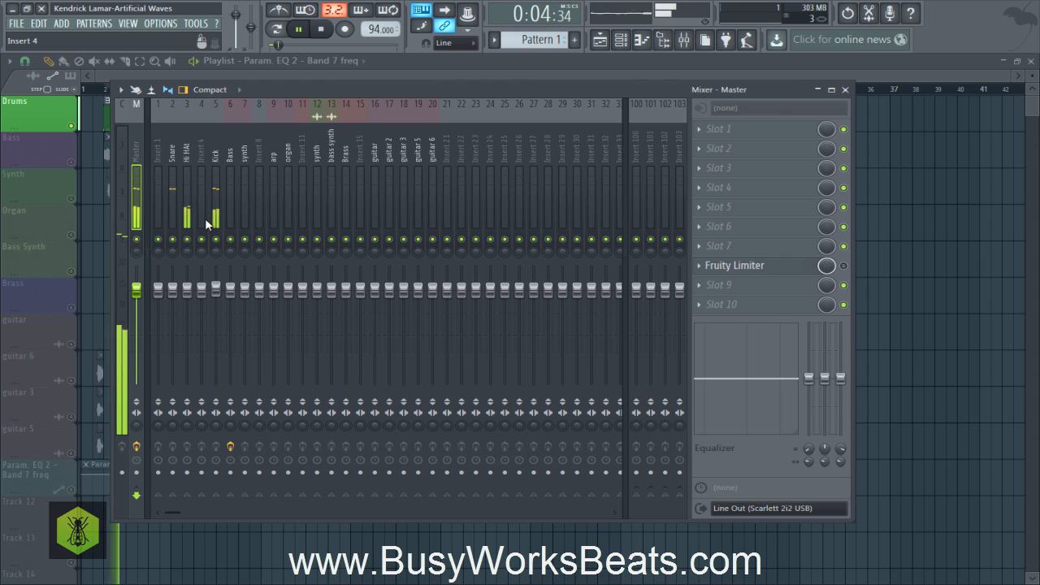
pyautogui.press('space')
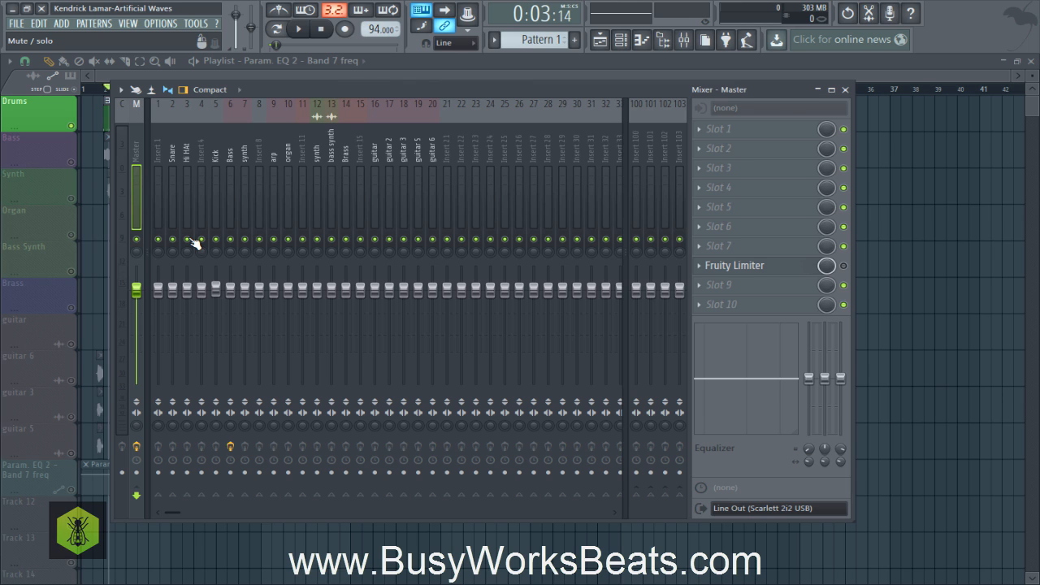
pyautogui.click(119, 177)
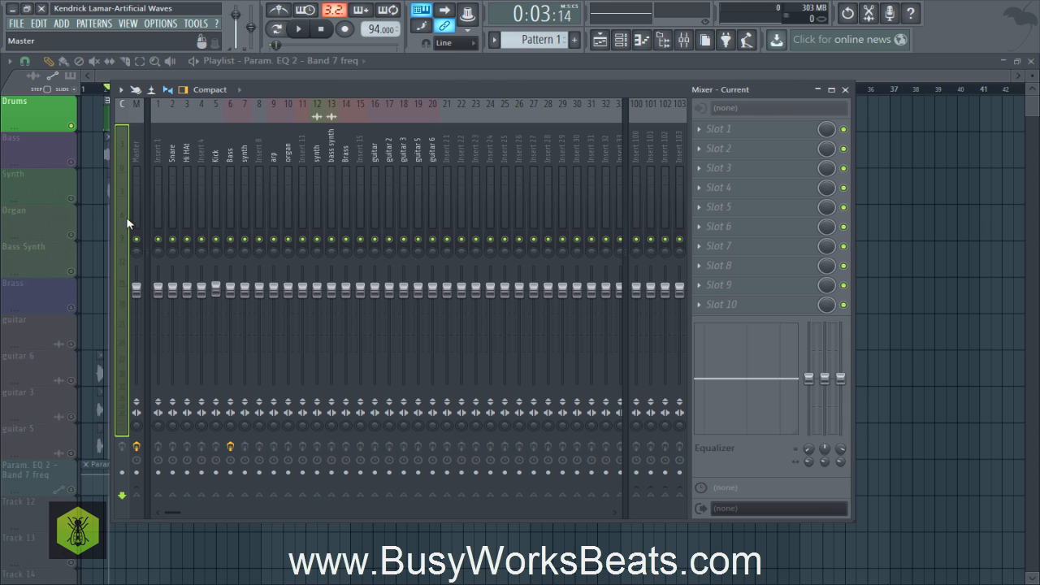
pyautogui.press('space')
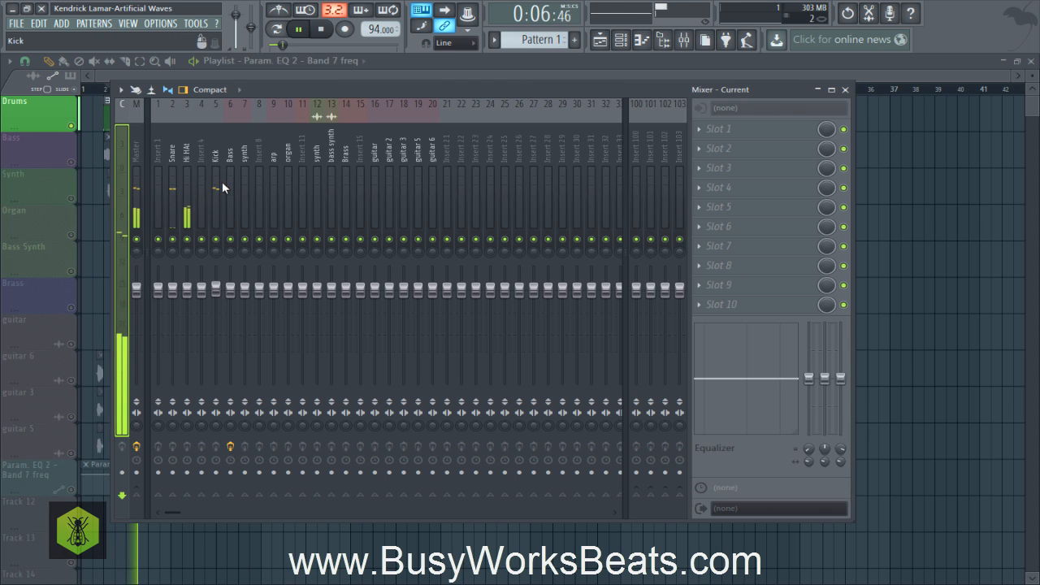
pyautogui.press('space')
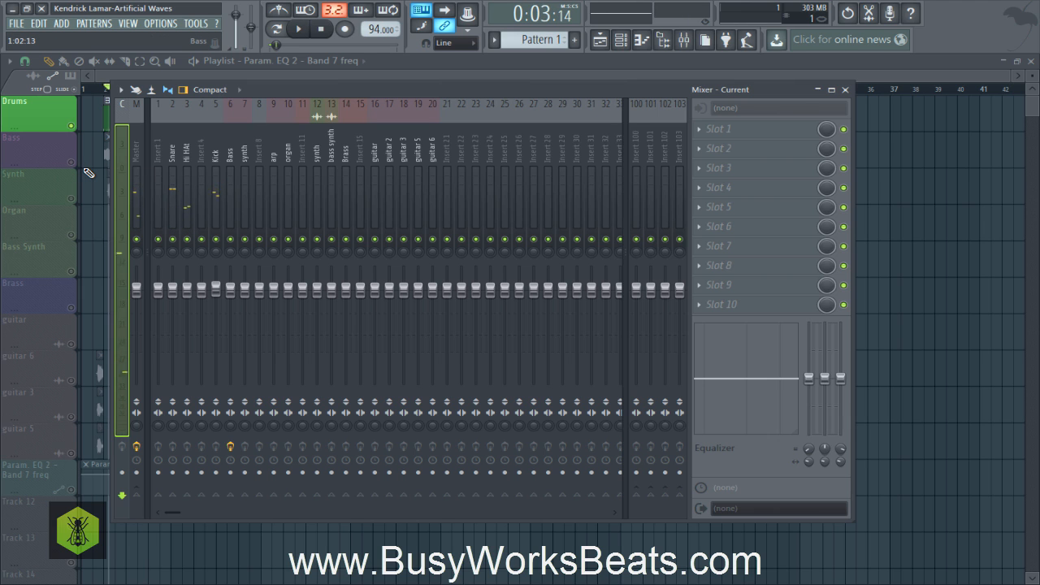
# - Hide the mixer and unsolo the Drums track in the playlist to reactivate all tracks
pyautogui.rightClick(83, 168)
pyautogui.click(599, 39)
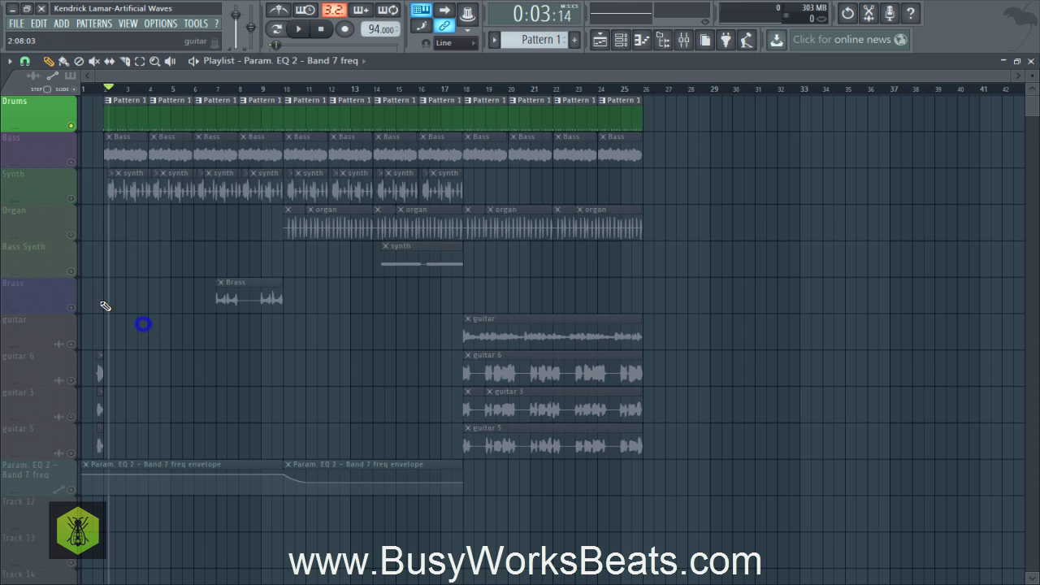
pyautogui.click(73, 379)
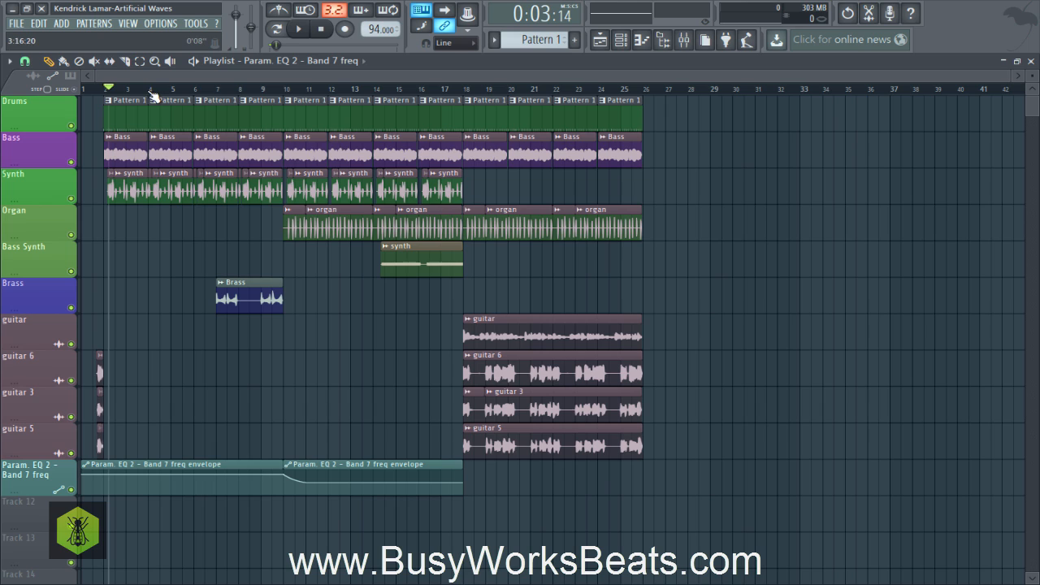
# - Try selecting the song's opening bars and the short guitar 6, guitar 3 and guitar 5 clips in the playlist
pyautogui.moveTo(152, 91); pyautogui.dragTo(82, 90)
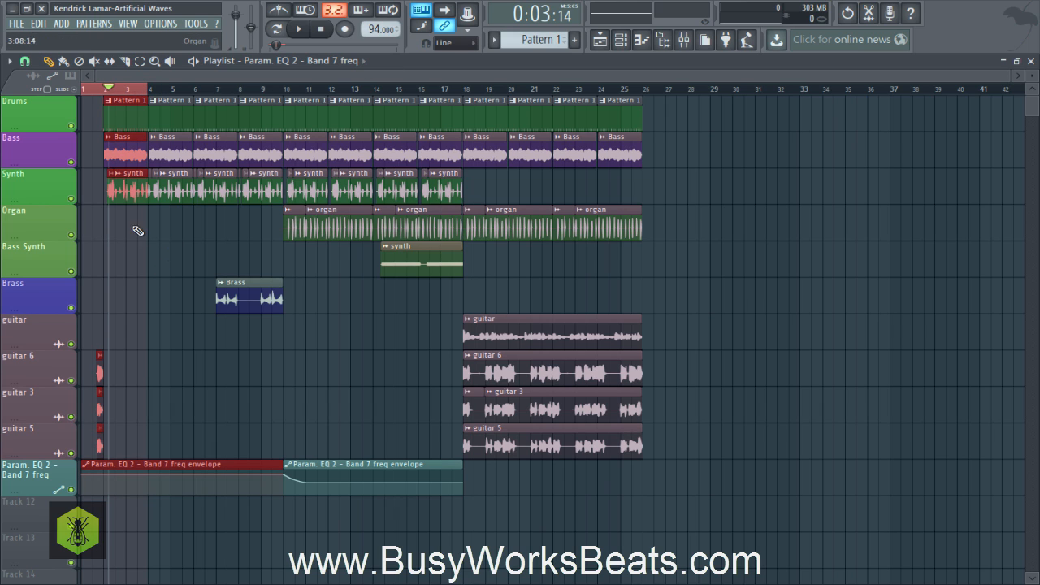
pyautogui.scroll(2, 113, 85)
pyautogui.hscroll(-1, 120, 78)
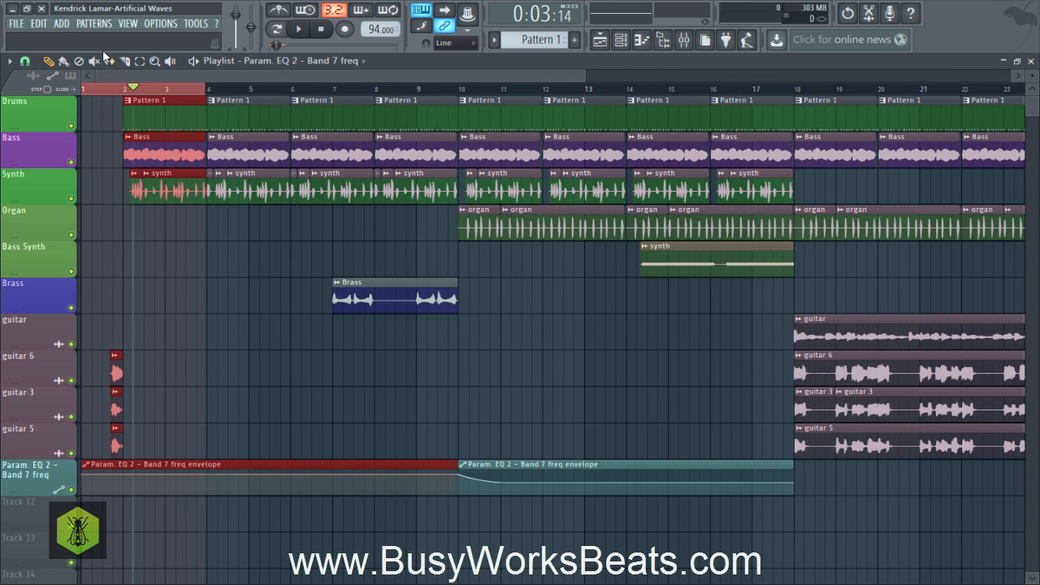
pyautogui.moveTo(252, 100); pyautogui.dragTo(112, 196)
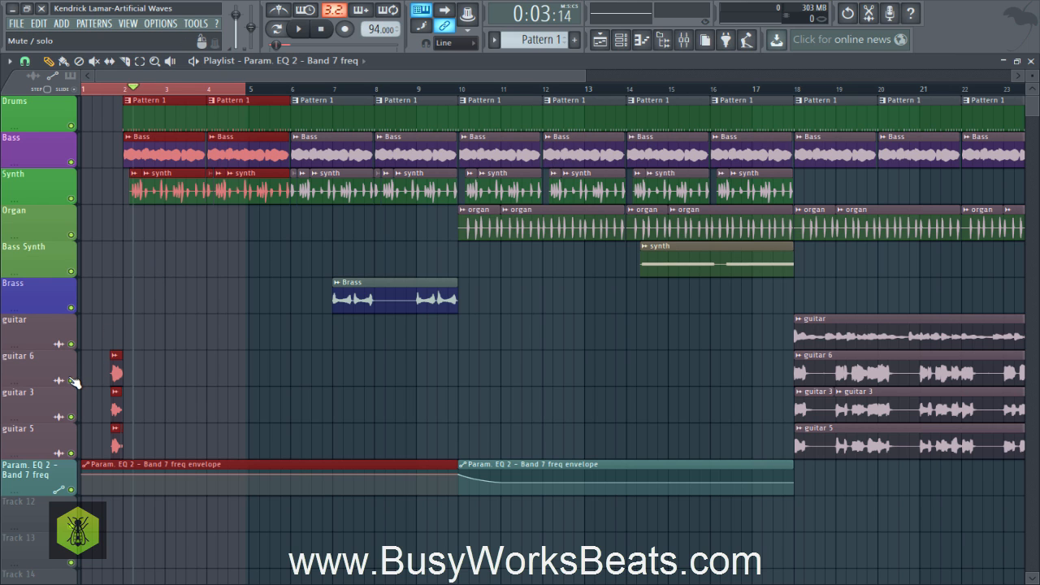
pyautogui.click(105, 398)
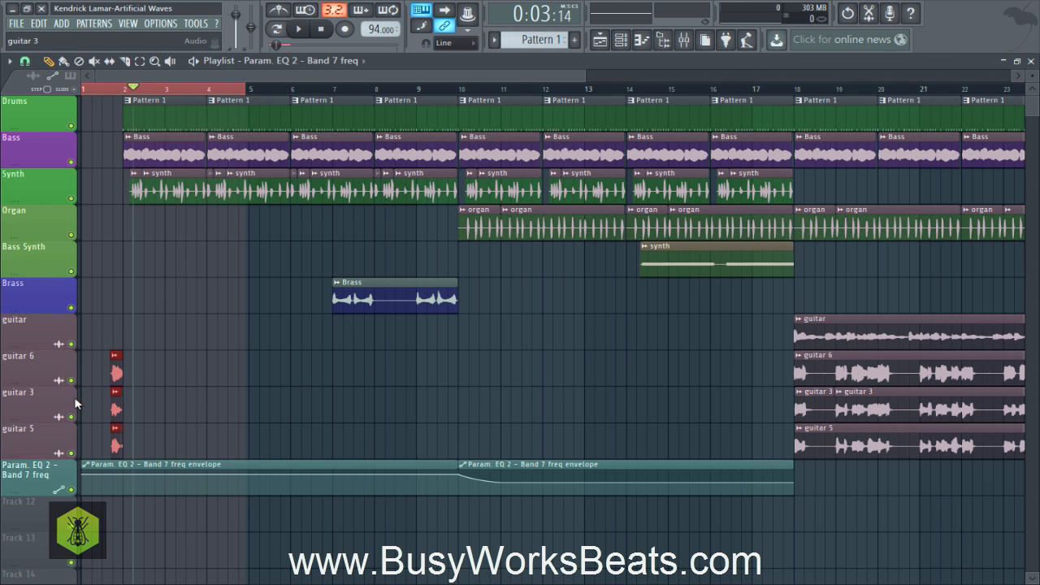
pyautogui.moveTo(96, 315); pyautogui.dragTo(126, 441)
pyautogui.click(104, 351)
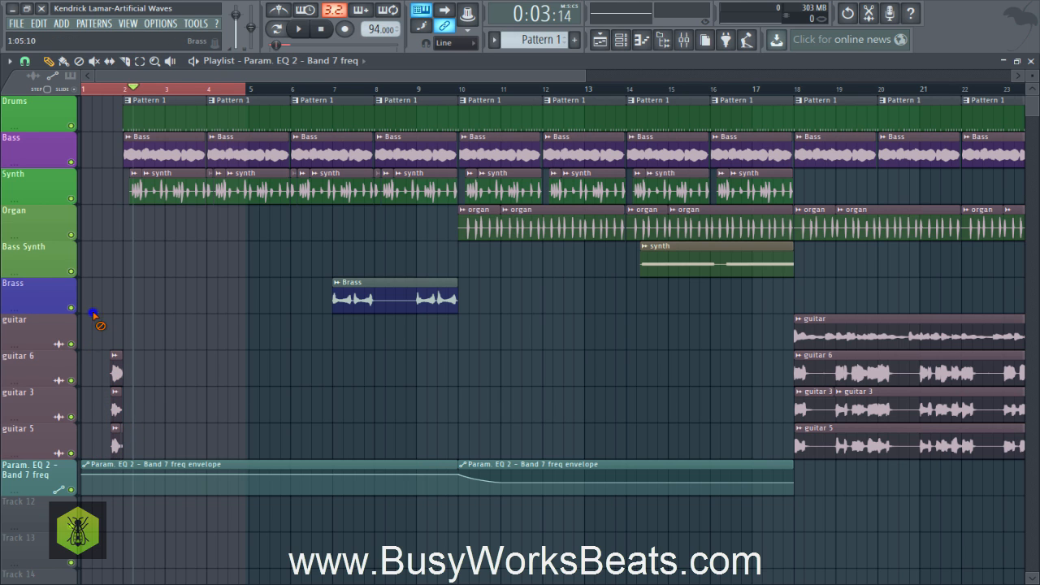
# - Solo the guitar 6, guitar 3 and guitar 5 playlist tracks and play a short time selection around the start of bar 2
pyautogui.rightClick(71, 380)
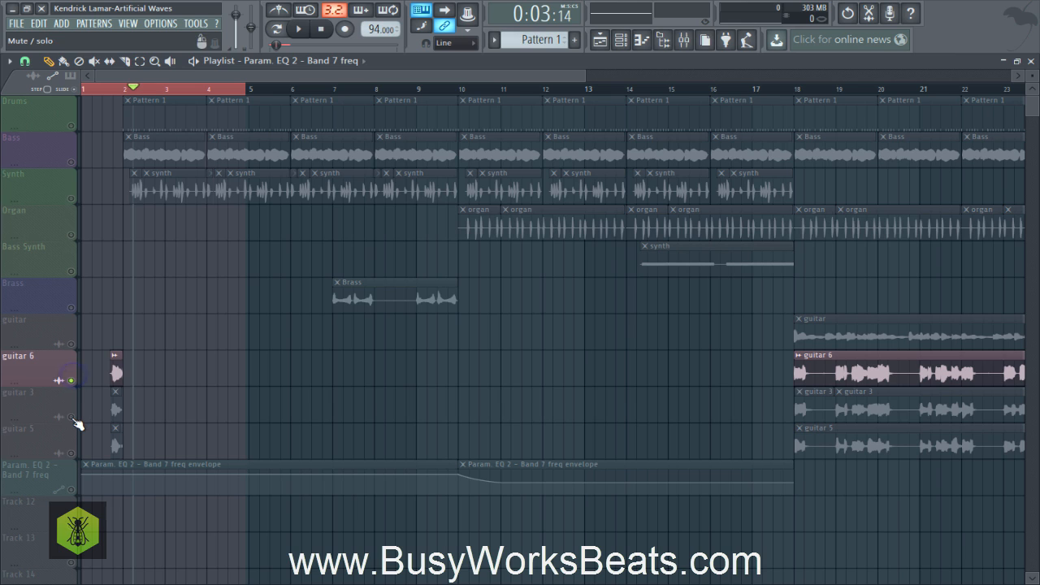
pyautogui.click(72, 416)
pyautogui.click(71, 453)
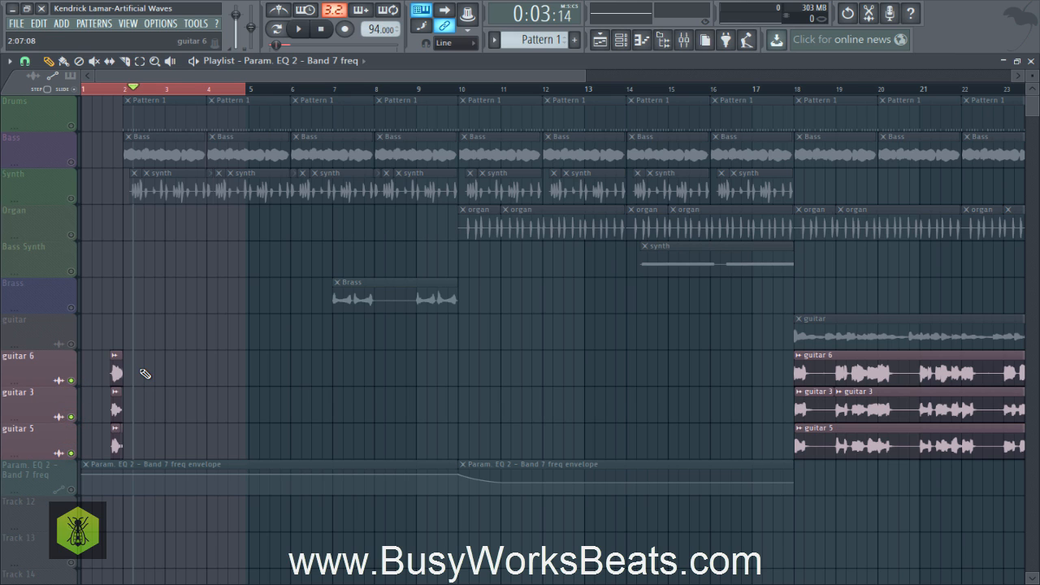
pyautogui.moveTo(138, 90); pyautogui.dragTo(116, 93)
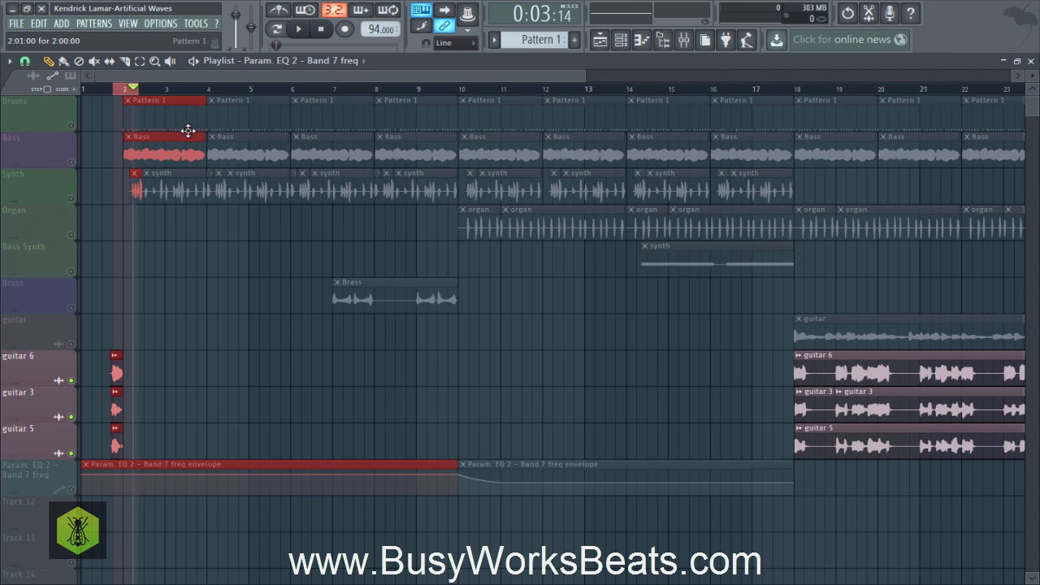
pyautogui.press('space')
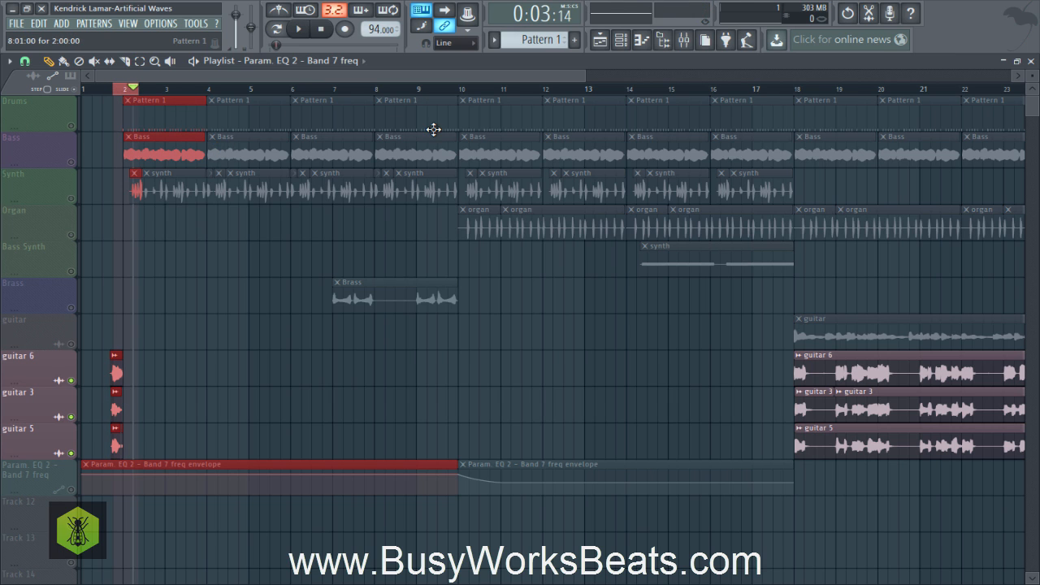
# - Show the mixer, solo the guitar 3 channel and play the selected passage to check its level
pyautogui.click(684, 41)
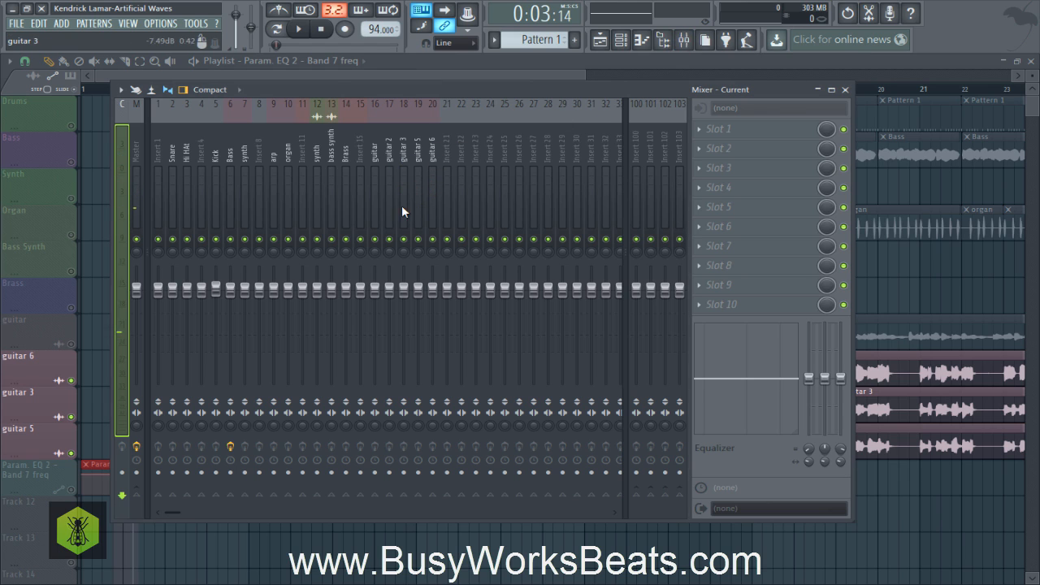
pyautogui.rightClick(404, 239)
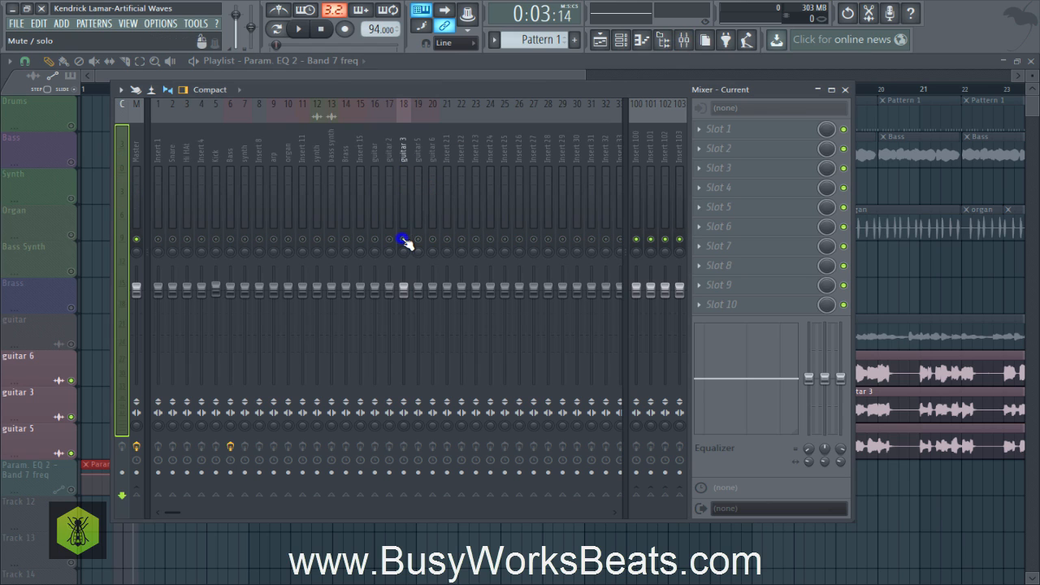
pyautogui.rightClick(418, 240)
pyautogui.rightClick(447, 240)
pyautogui.rightClick(432, 239)
pyautogui.rightClick(418, 240)
pyautogui.rightClick(406, 240)
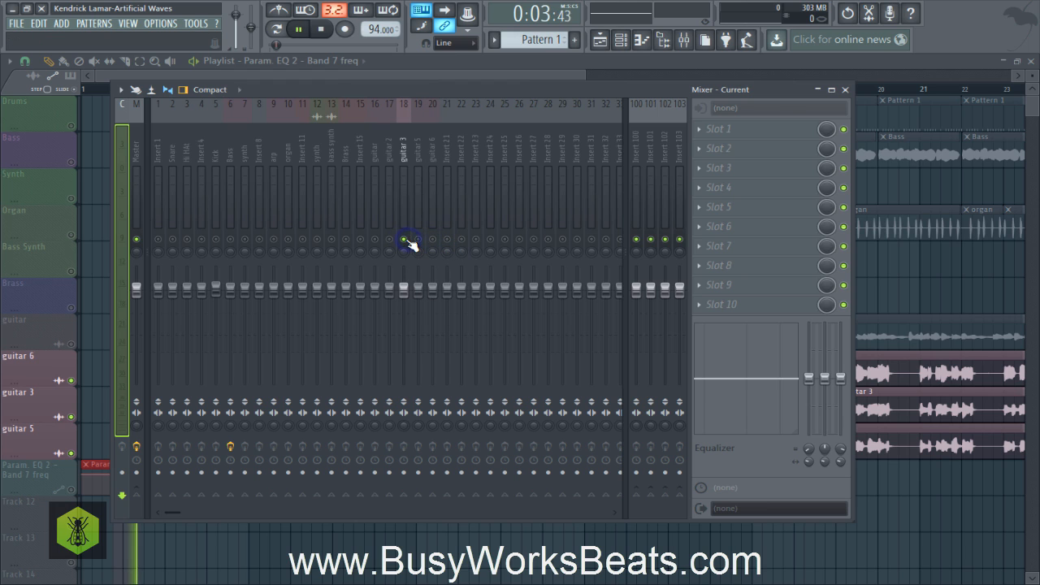
pyautogui.press('space')
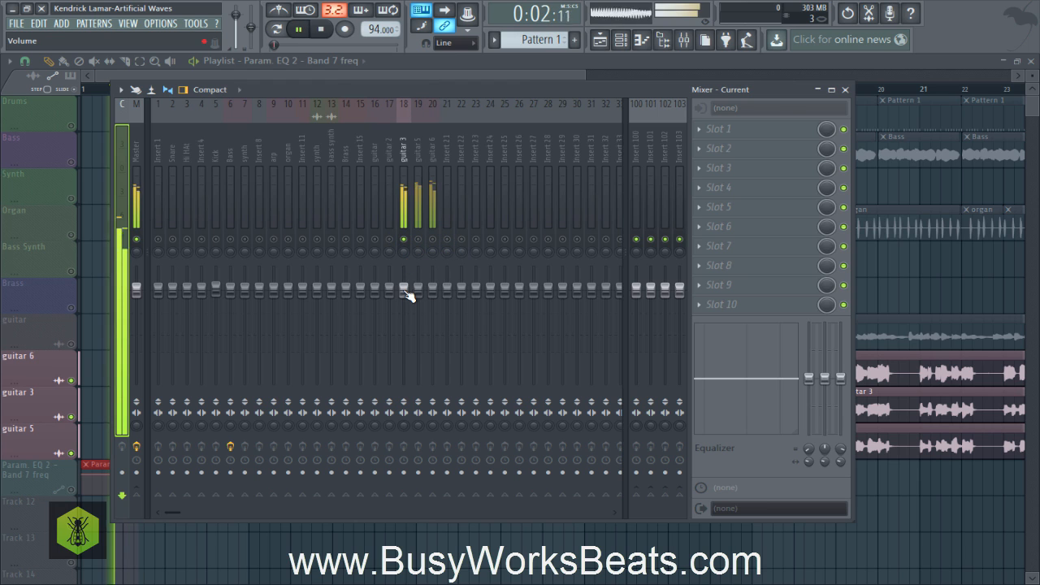
pyautogui.press('space')
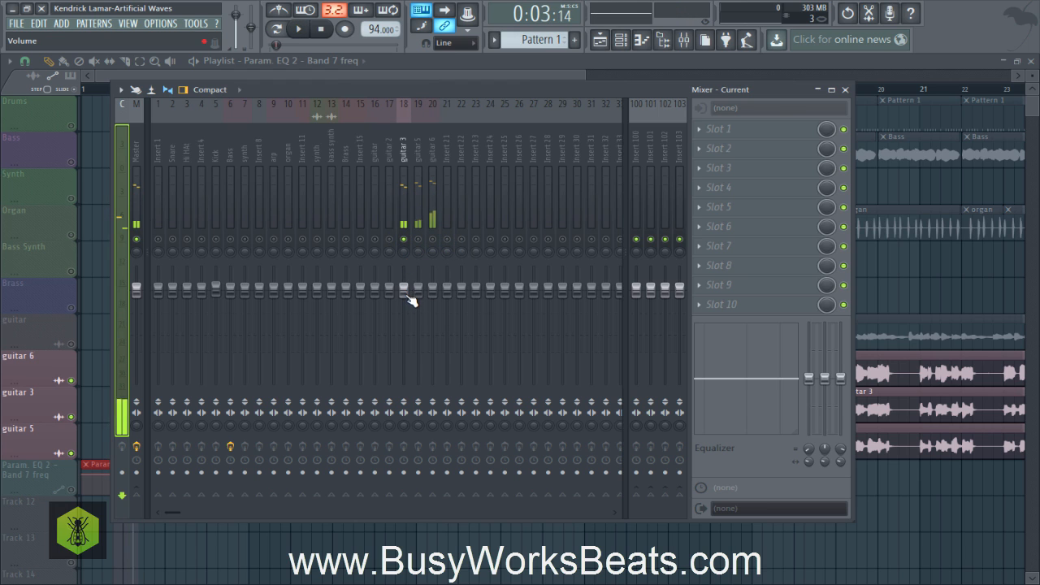
# - Lower the guitar 3 channel's fader in the mixer, replaying the selected passage to judge the level
pyautogui.moveTo(408, 294); pyautogui.dragTo(404, 319)
pyautogui.press('space')
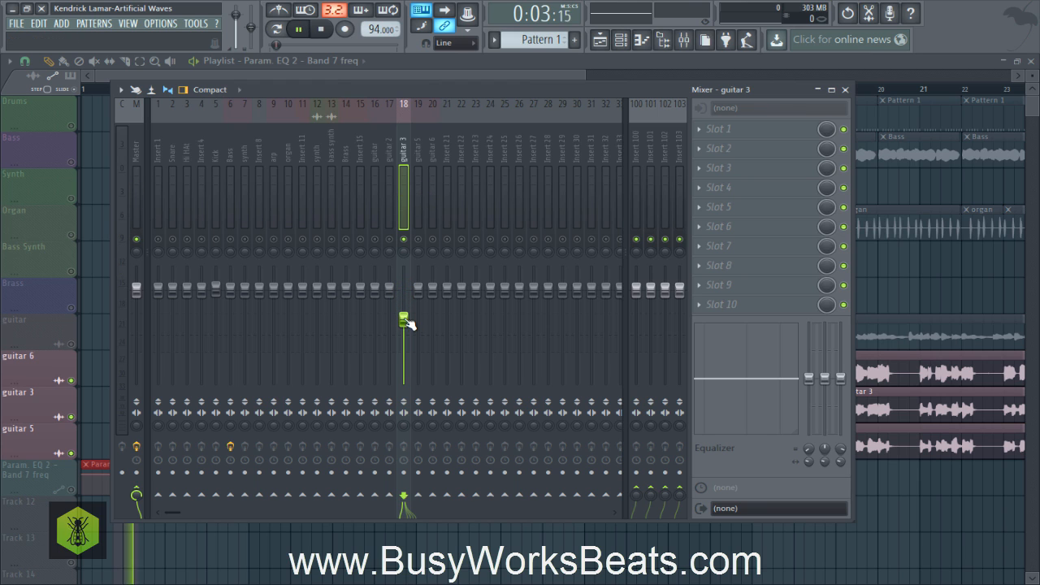
pyautogui.click(391, 323)
pyautogui.moveTo(404, 318); pyautogui.dragTo(404, 334)
pyautogui.press('space')
pyautogui.rightClick(390, 297)
pyautogui.click(395, 304)
pyautogui.click(411, 327)
pyautogui.click(408, 328)
pyautogui.press('space')
pyautogui.press('space')
pyautogui.press('space')
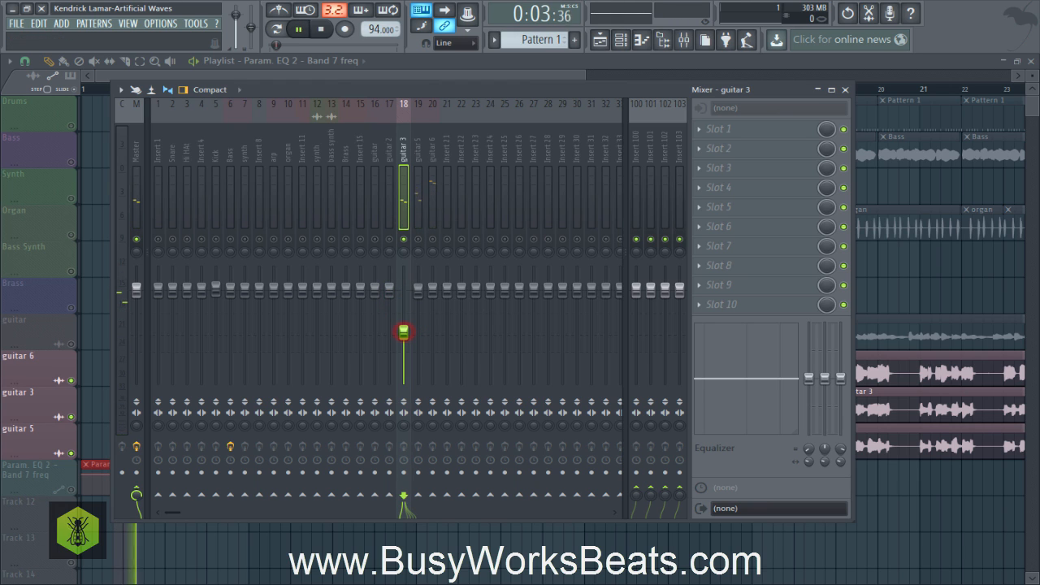
pyautogui.press('space')
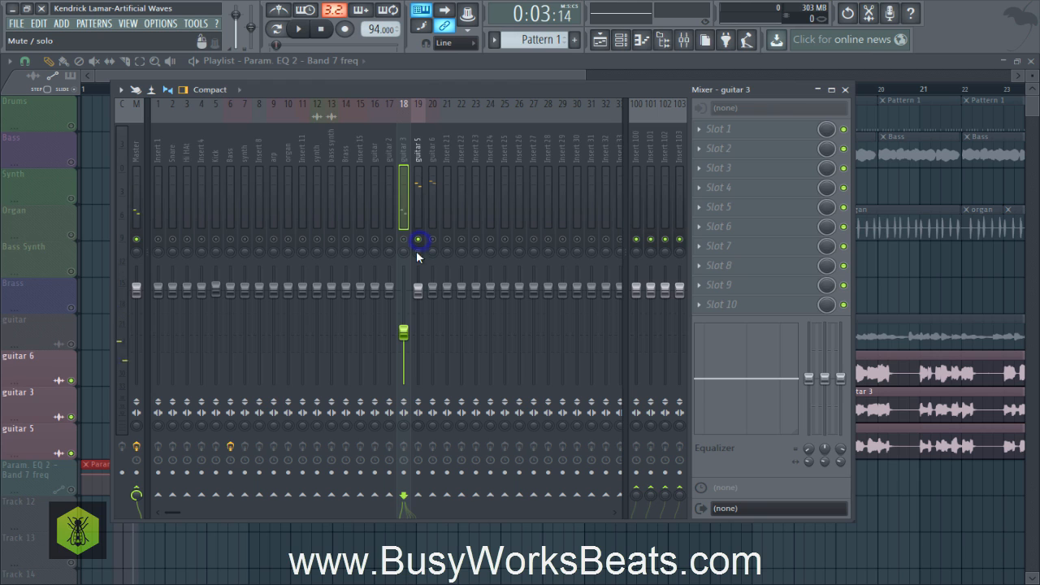
# - Solo the guitar 5 channel and lower its fader to about guitar 3's level while replaying the passage
pyautogui.press('space')
pyautogui.press('space')
pyautogui.moveTo(421, 292); pyautogui.dragTo(423, 331)
pyautogui.press('space')
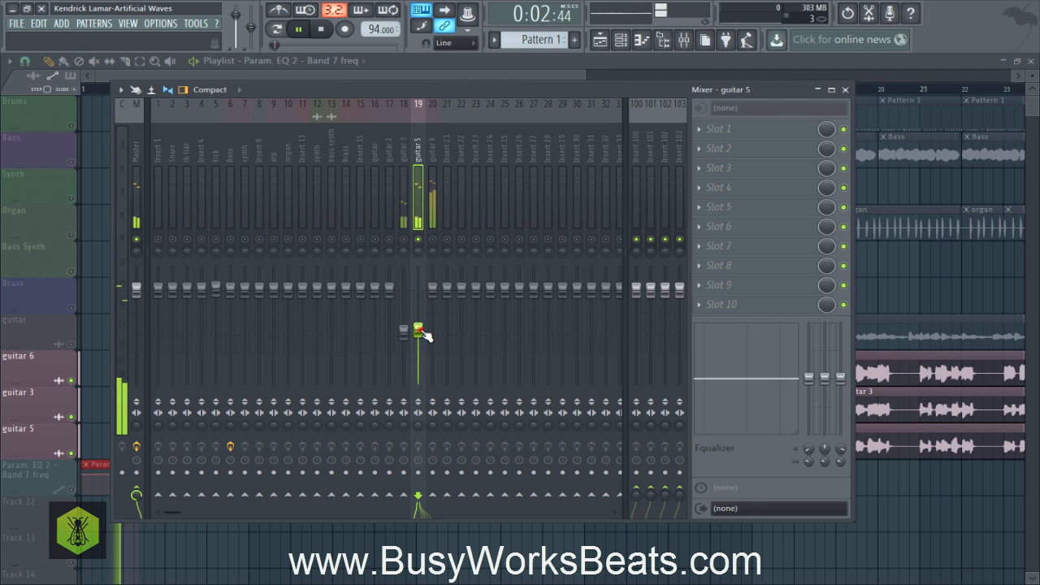
pyautogui.press('space')
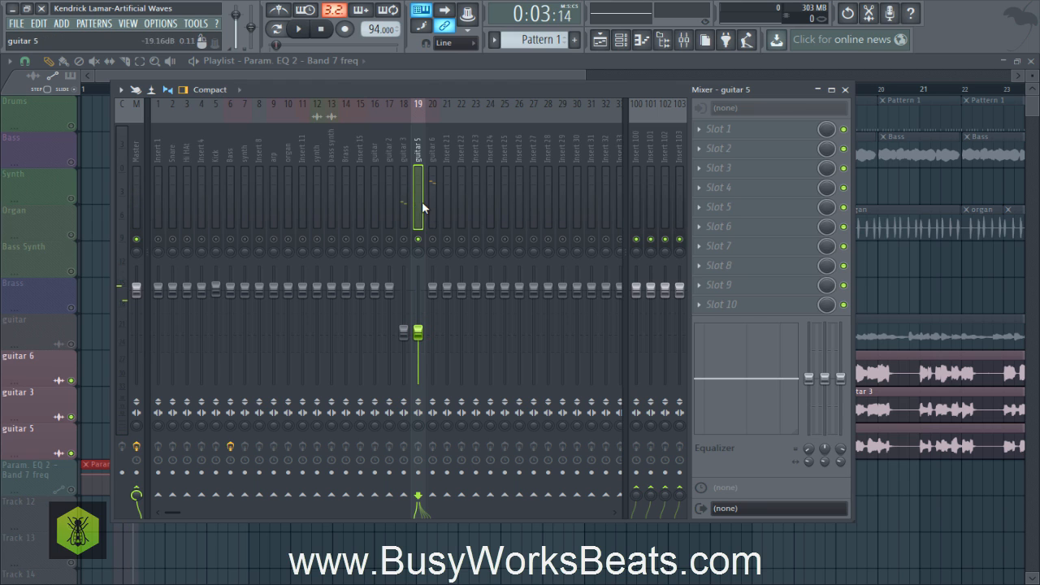
pyautogui.press('space')
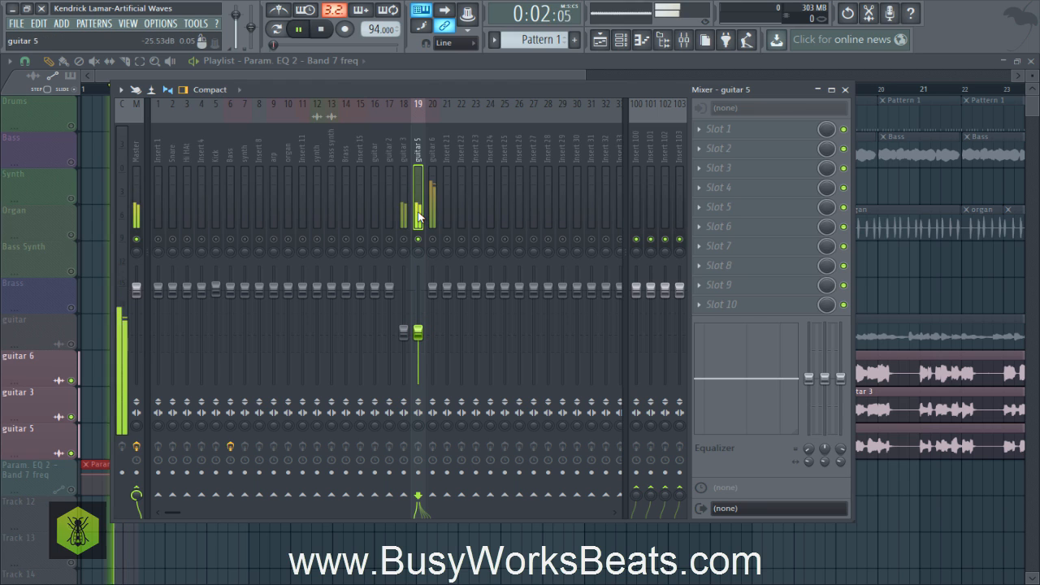
pyautogui.press('space')
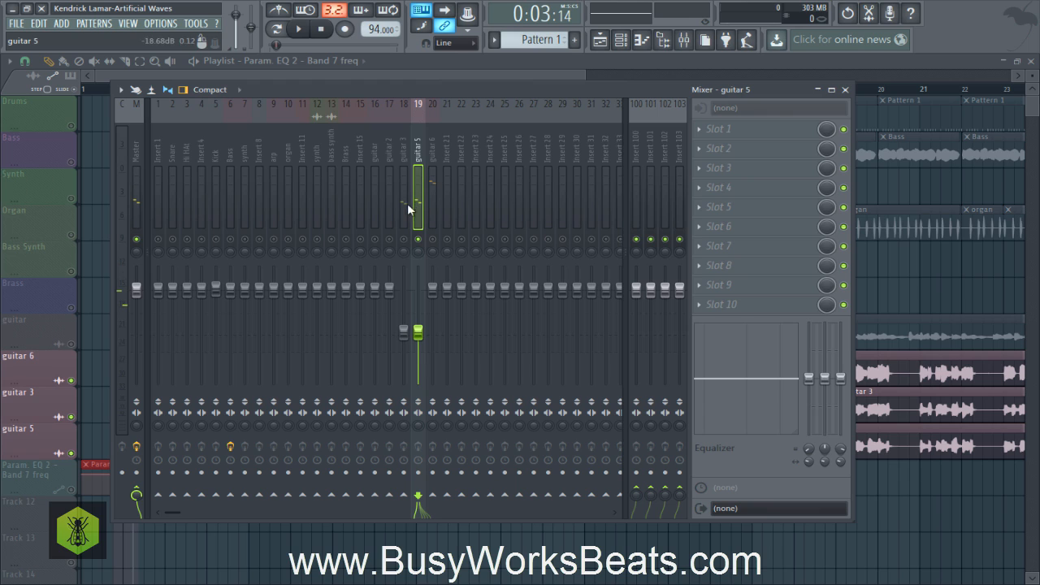
pyautogui.click(418, 338)
# - Solo the guitar 6 channel in the mixer and lower its fader to just below those of guitar 3 and guitar 5
pyautogui.click(406, 200)
pyautogui.click(421, 205)
pyautogui.click(429, 206)
pyautogui.rightClick(431, 242)
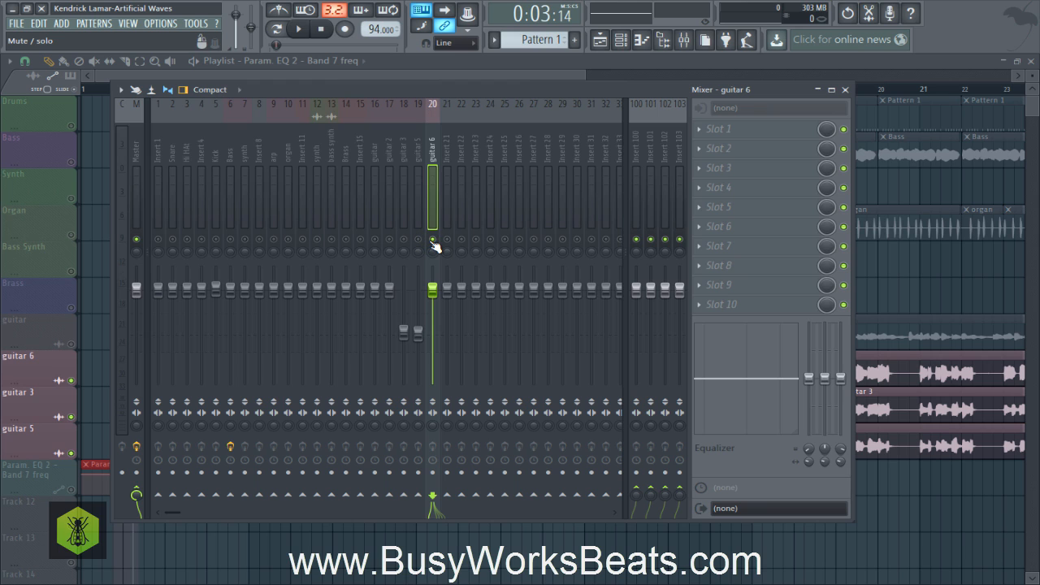
pyautogui.moveTo(435, 291); pyautogui.dragTo(434, 335)
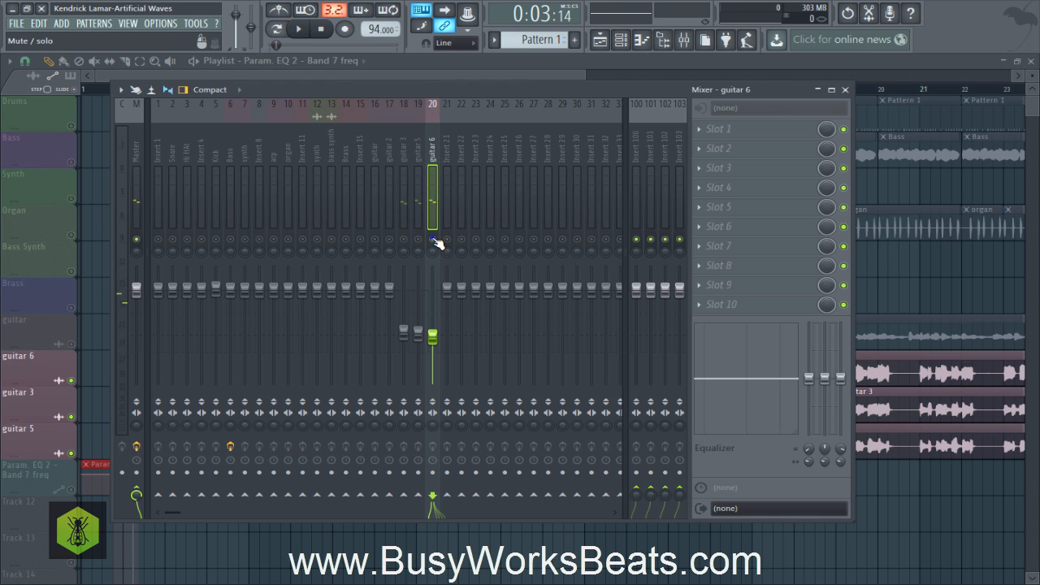
# - Unsolo the guitar 6 channel to reactivate all mixer channels, and select the guitar 3 channel after comparing it with guitar 5
pyautogui.press('space')
pyautogui.press('space')
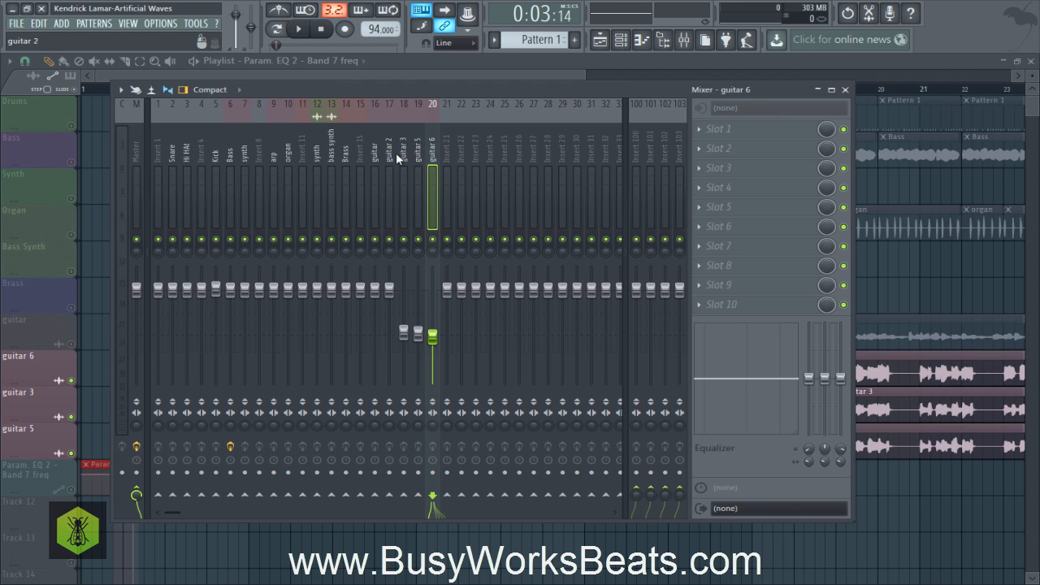
pyautogui.click(403, 154)
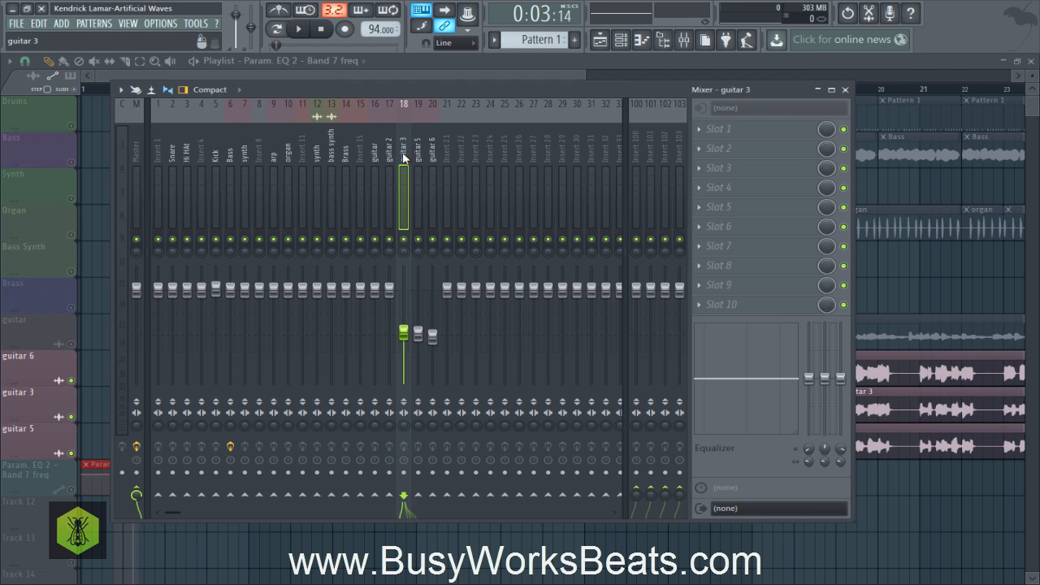
pyautogui.click(417, 161)
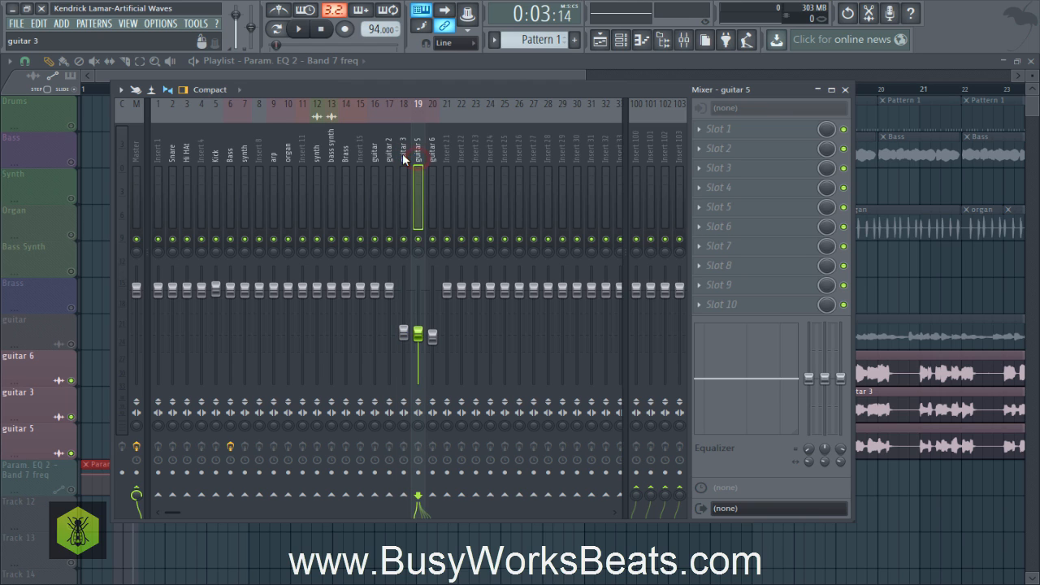
pyautogui.click(404, 157)
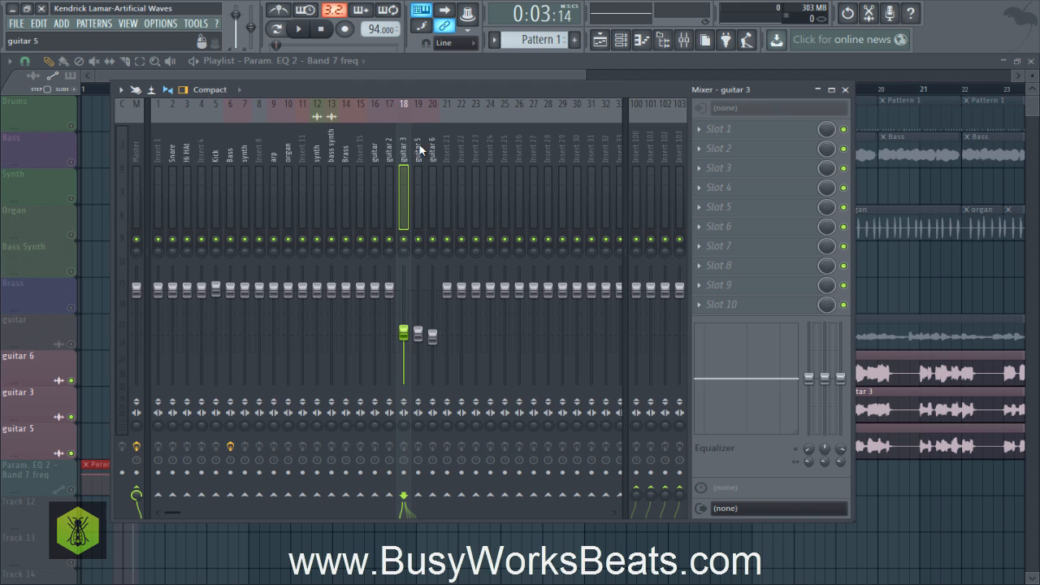
# - Name mixer insert 21 "GUITAR BUS" and give it a blue colour
pyautogui.keyDown('ctrl'); pyautogui.click(421, 147); pyautogui.keyUp('ctrl')
pyautogui.keyDown('ctrl'); pyautogui.click(430, 153); pyautogui.keyUp('ctrl')
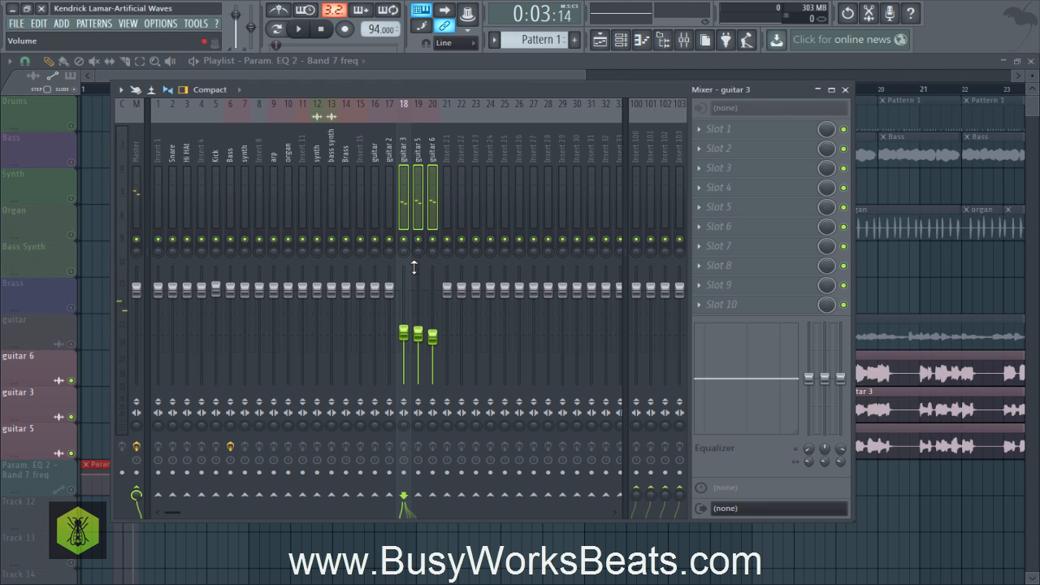
pyautogui.rightClick(448, 153)
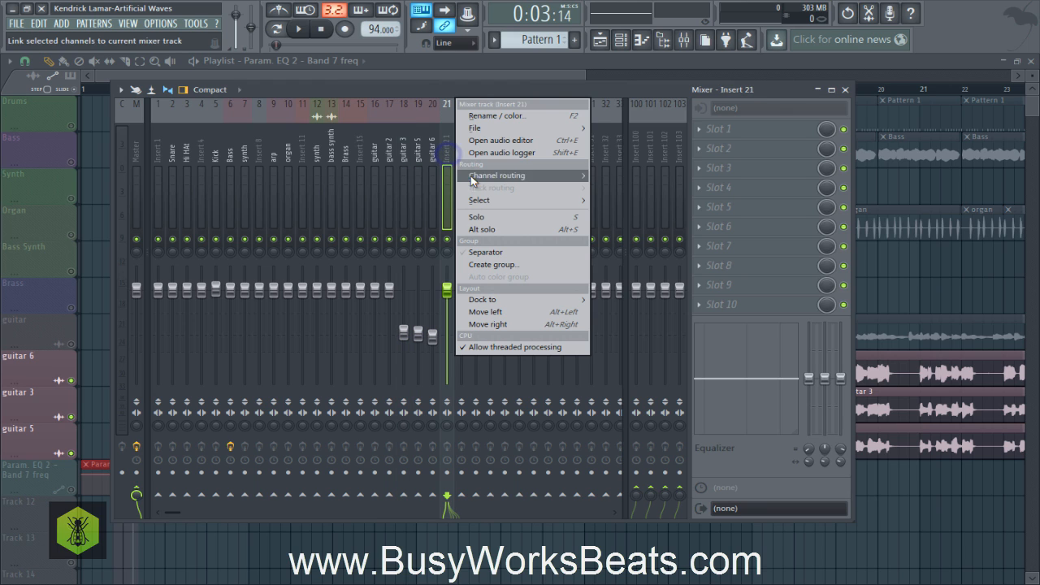
pyautogui.click(480, 118)
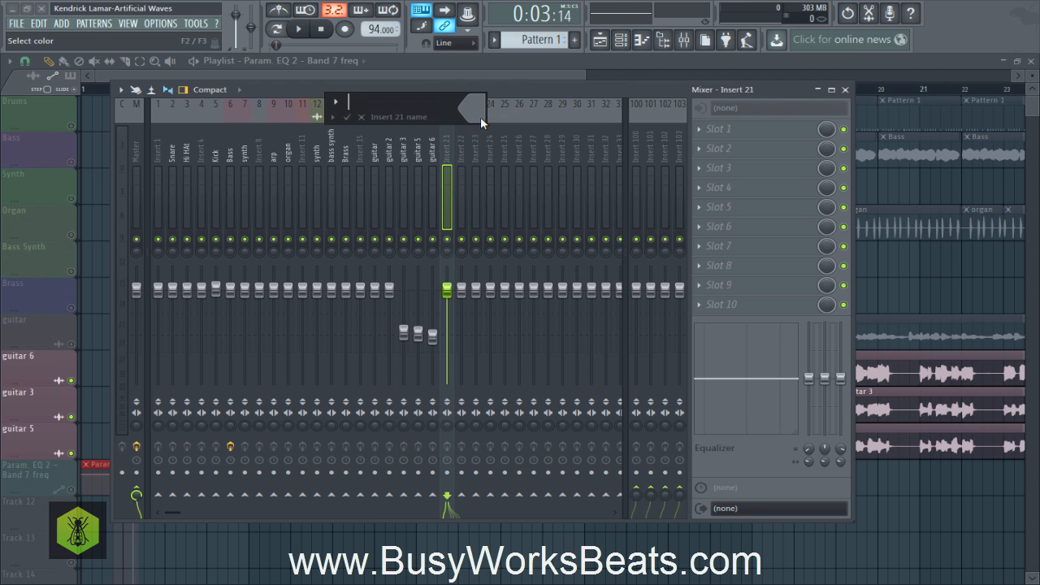
pyautogui.write('GUITAR BUS')
pyautogui.click(480, 117)
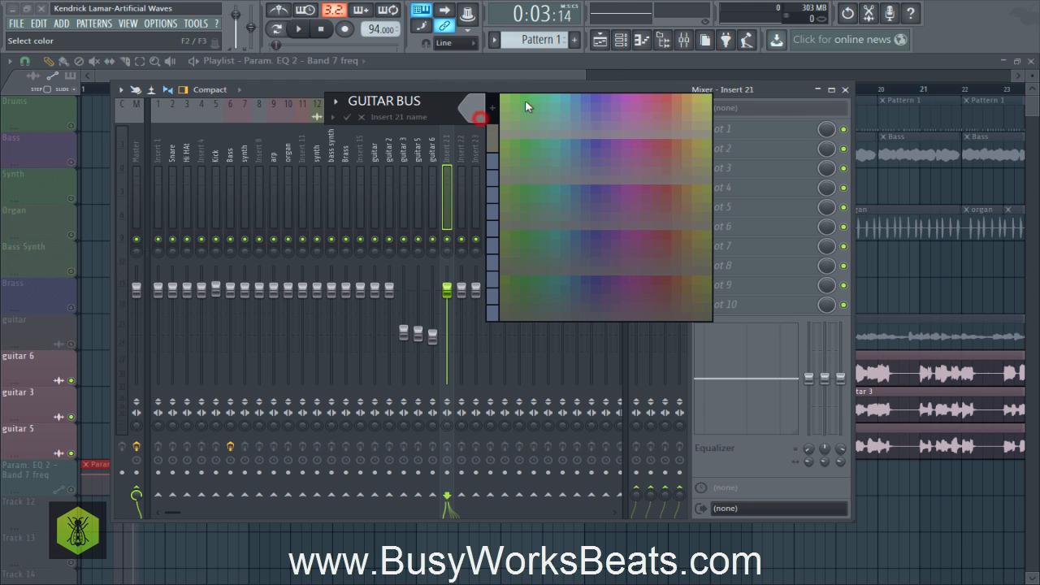
pyautogui.click(595, 101)
pyautogui.press('Return')
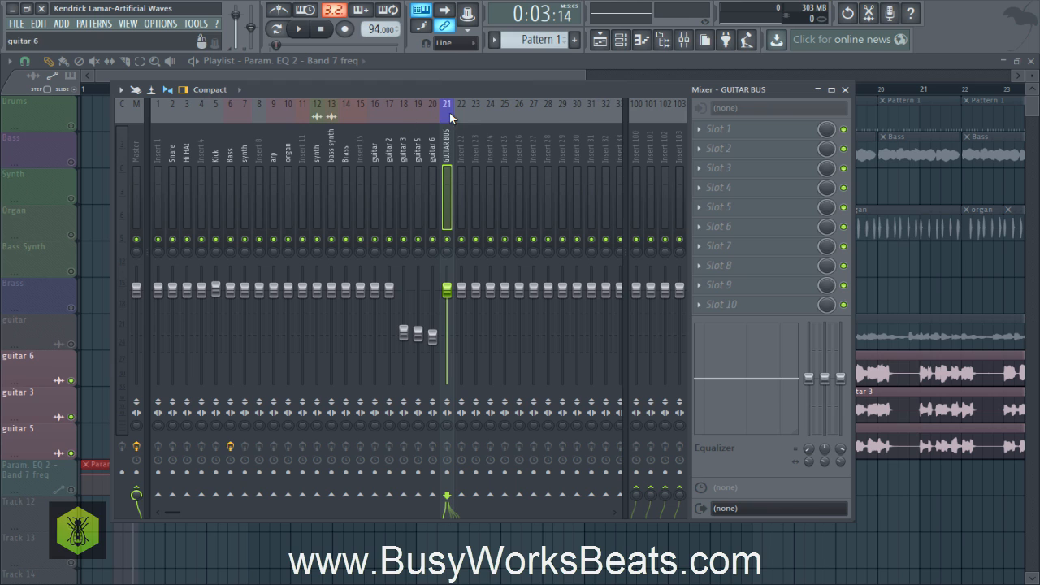
# - Route the guitar 3, guitar 5 and guitar 6 channels together to the GUITAR BUS track only
pyautogui.click(435, 154)
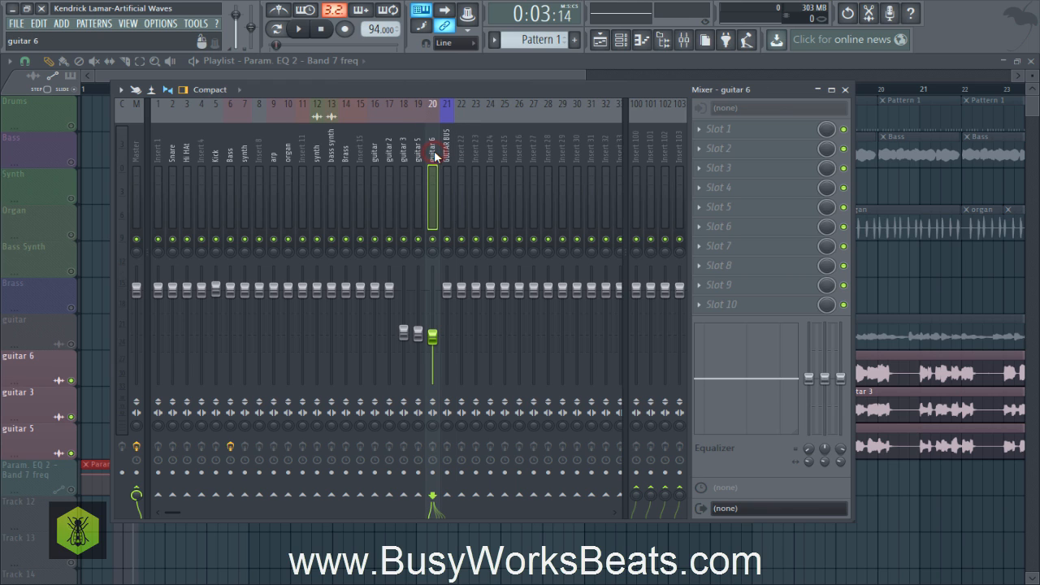
pyautogui.keyDown('ctrl'); pyautogui.click(419, 151); pyautogui.keyUp('ctrl')
pyautogui.keyDown('ctrl'); pyautogui.click(409, 149); pyautogui.keyUp('ctrl')
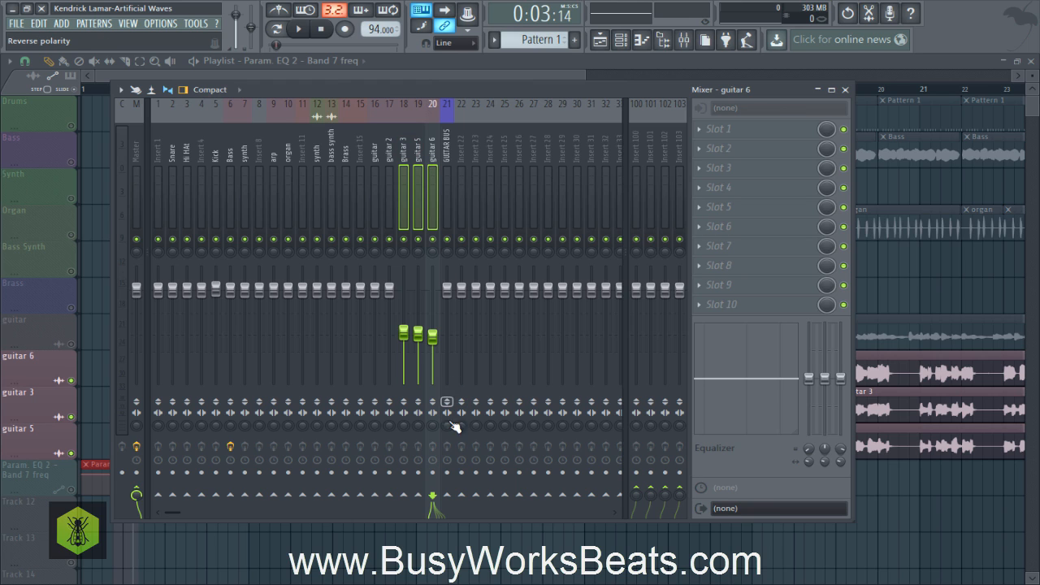
pyautogui.rightClick(447, 497)
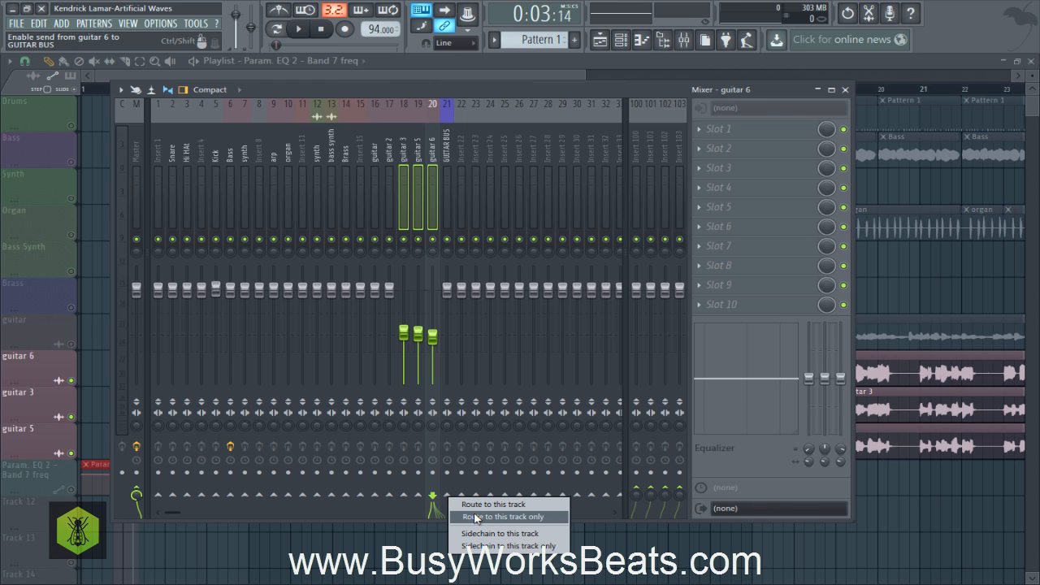
pyautogui.click(476, 517)
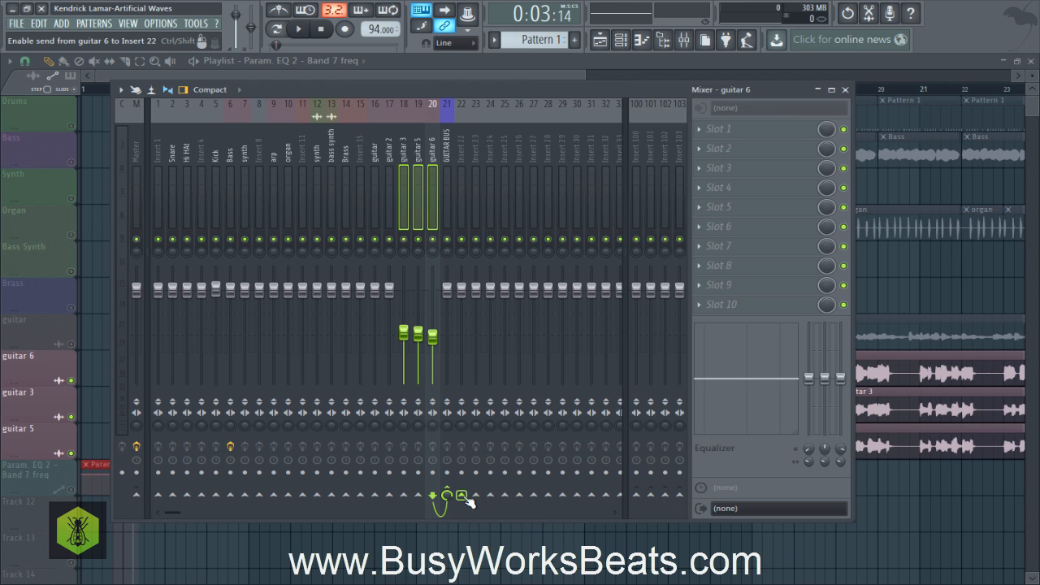
# - Try sending the three selected guitar channels to mixer insert 22 as well
pyautogui.rightClick(462, 496)
pyautogui.click(471, 504)
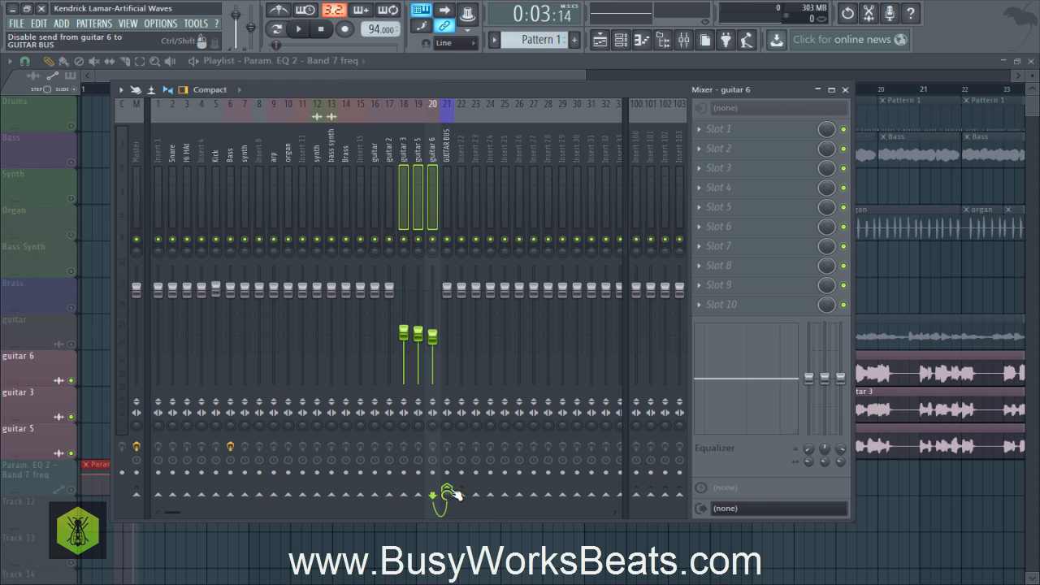
pyautogui.click(446, 167)
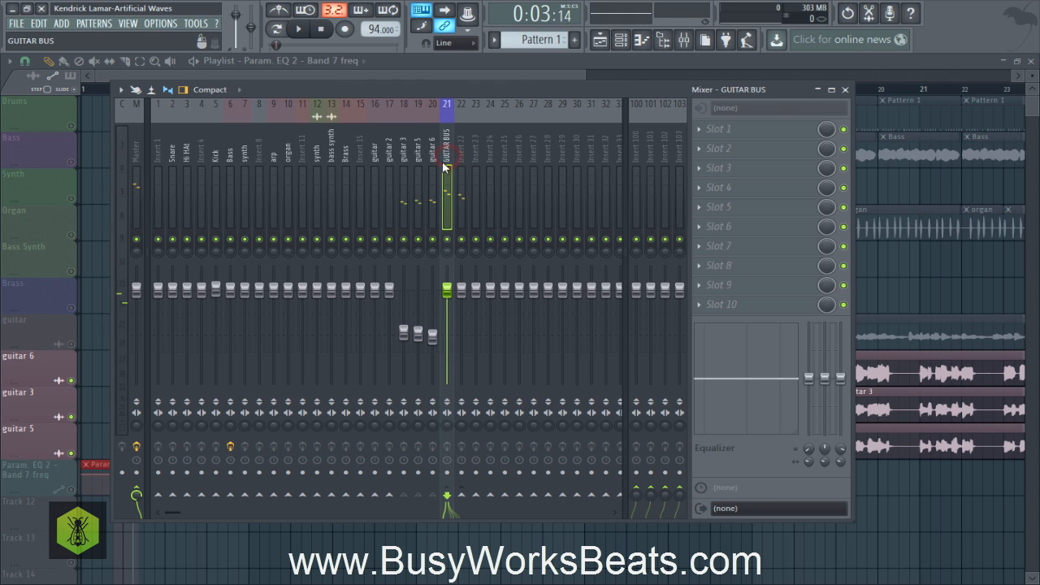
# - Remove the sends to insert 22 from guitar 5 and guitar 3, and check each guitar's remaining routing to the GUITAR BUS
pyautogui.click(463, 156)
pyautogui.click(448, 149)
pyautogui.click(432, 142)
pyautogui.click(420, 150)
pyautogui.click(463, 487)
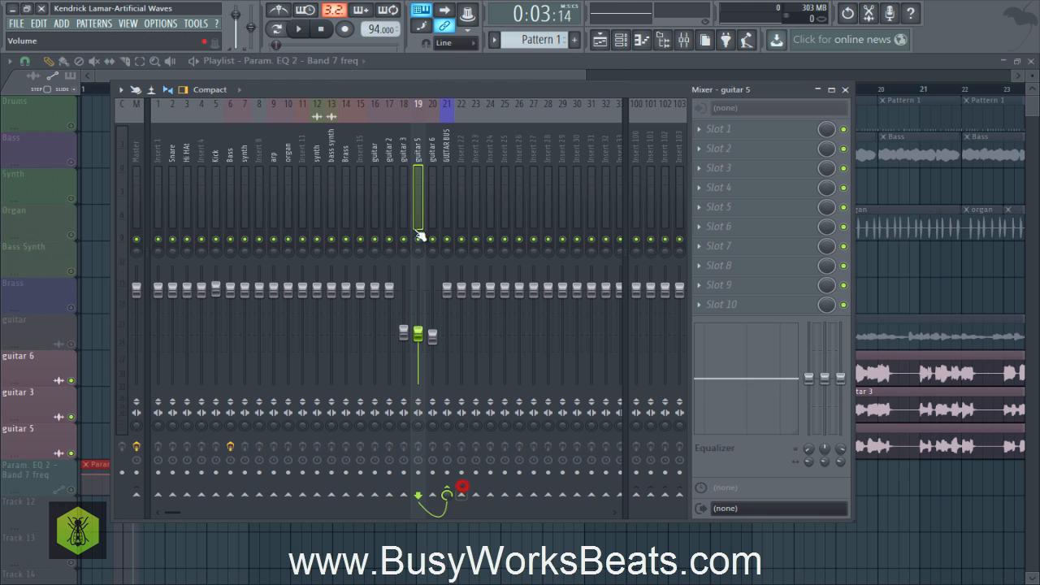
pyautogui.click(404, 154)
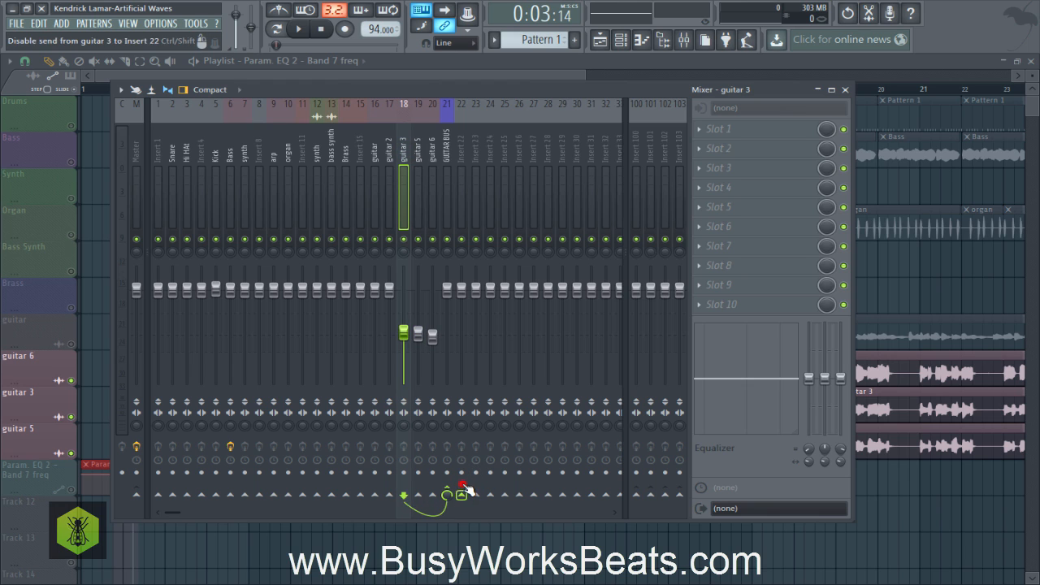
pyautogui.click(416, 148)
pyautogui.click(433, 152)
pyautogui.click(419, 154)
pyautogui.click(431, 148)
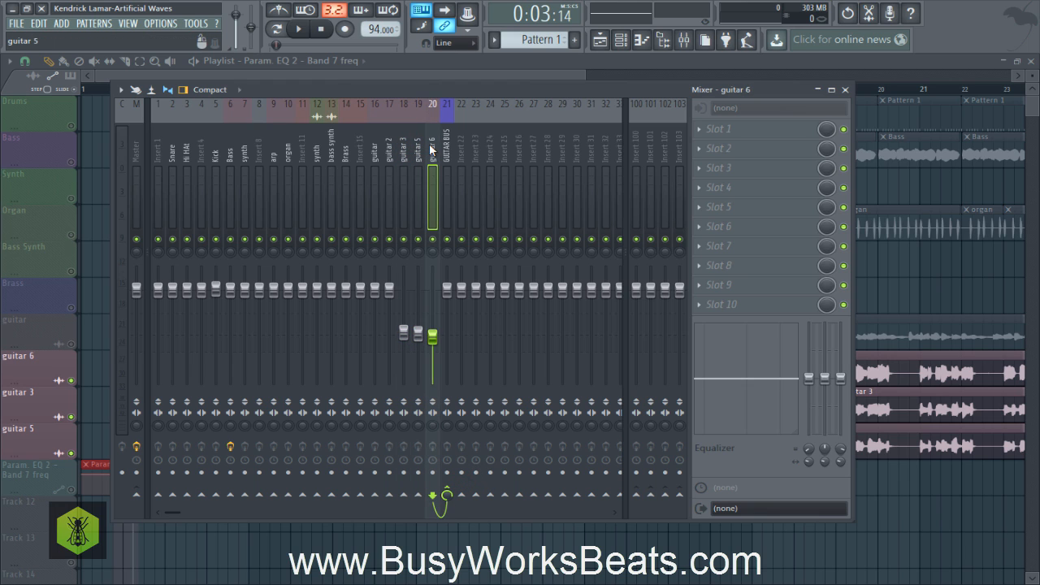
# - Replay the passage and compare the individual levels of guitar 3, guitar 5 and guitar 6 with the GUITAR BUS level
pyautogui.click(450, 152)
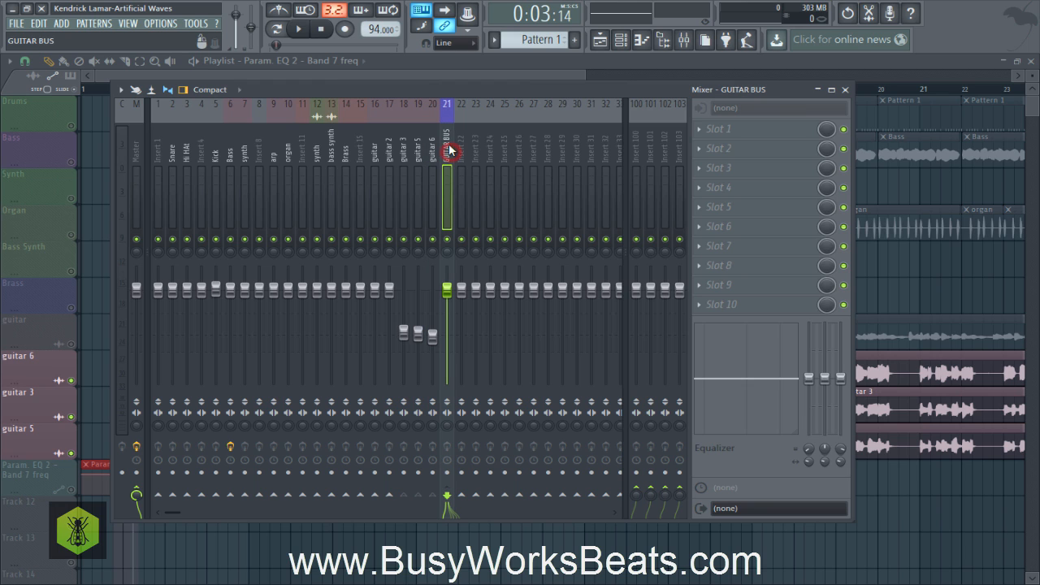
pyautogui.press('space')
pyautogui.press('space')
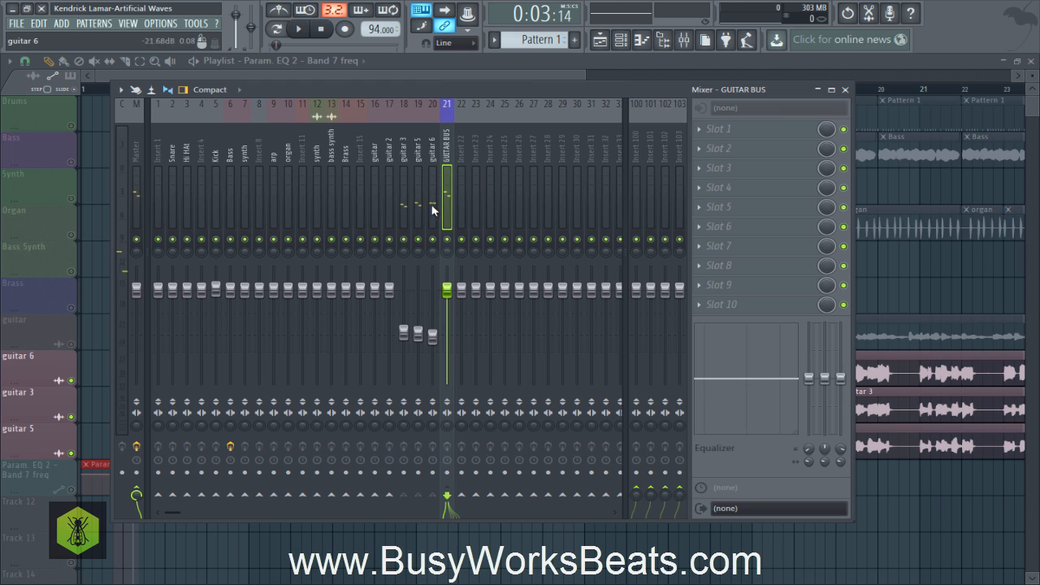
pyautogui.press('space')
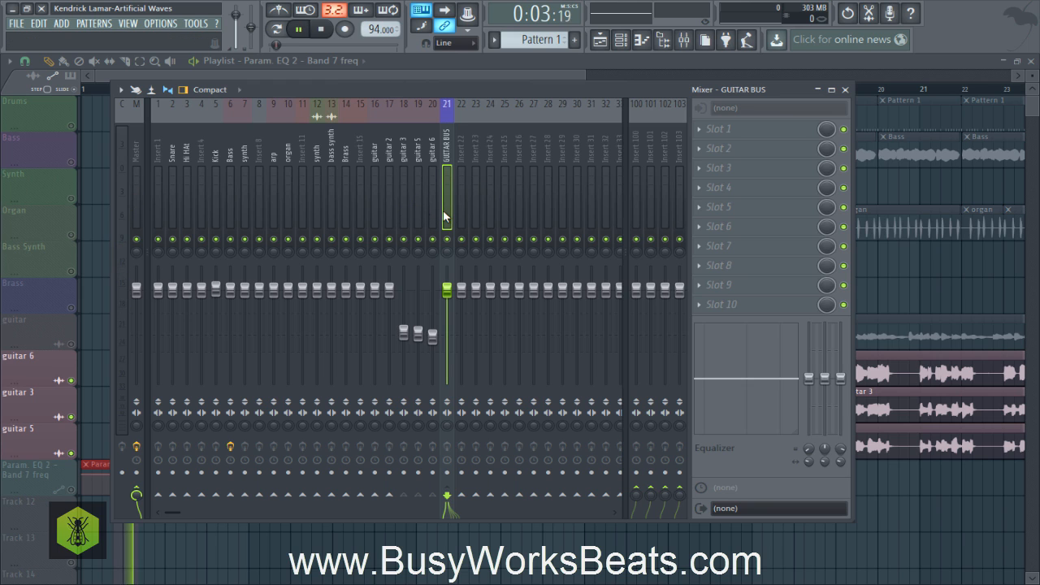
pyautogui.press('space')
pyautogui.click(432, 201)
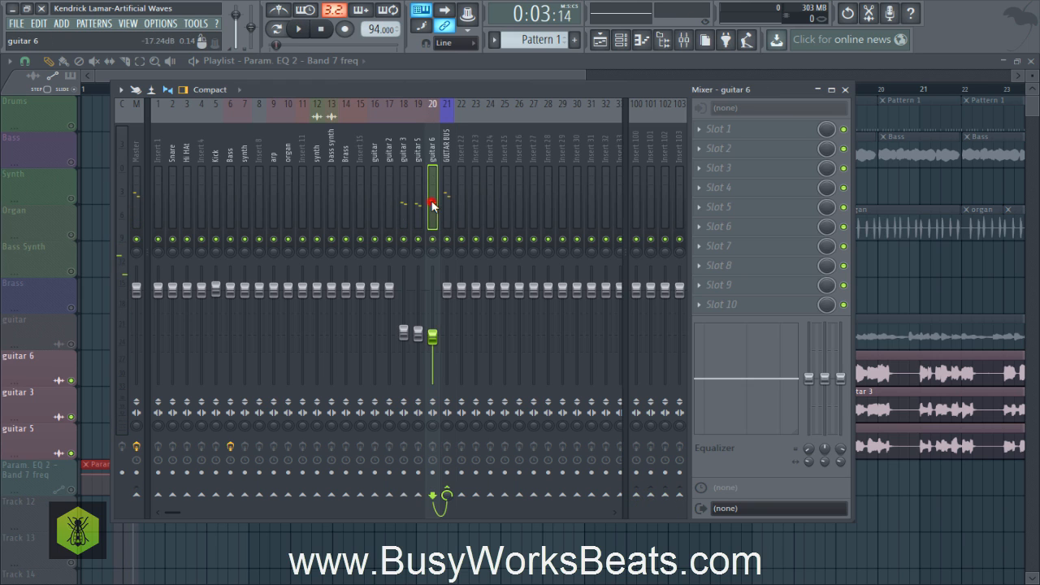
pyautogui.click(444, 202)
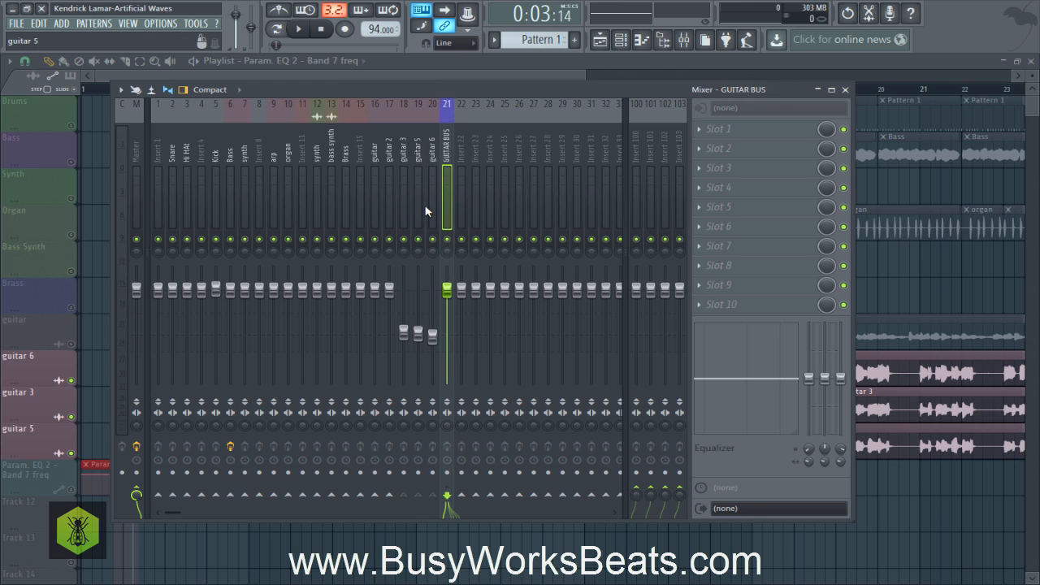
pyautogui.click(429, 201)
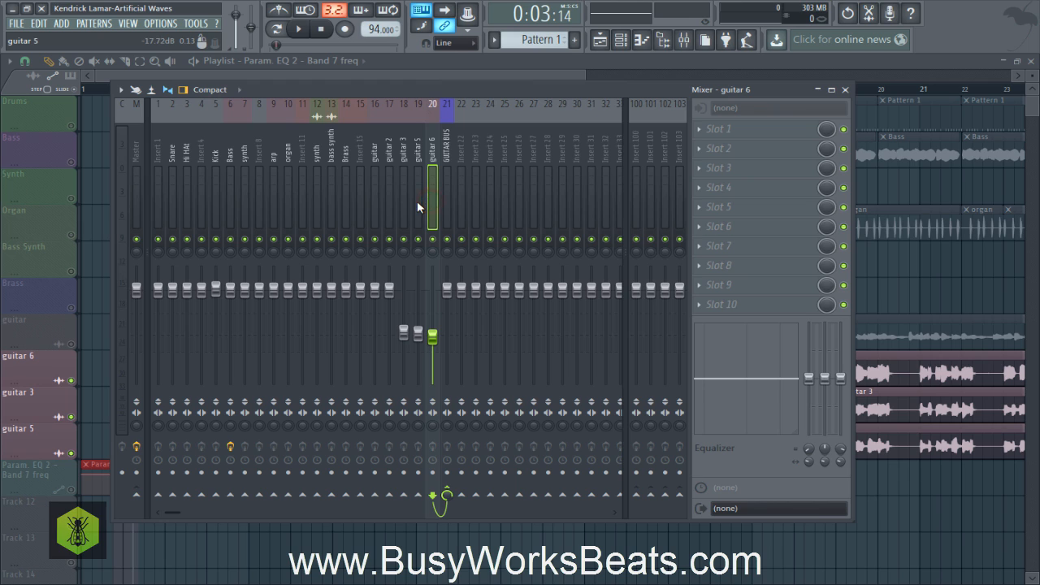
pyautogui.keyDown('ctrl'); pyautogui.click(417, 201); pyautogui.keyUp('ctrl')
pyautogui.keyDown('ctrl'); pyautogui.click(404, 201); pyautogui.keyUp('ctrl')
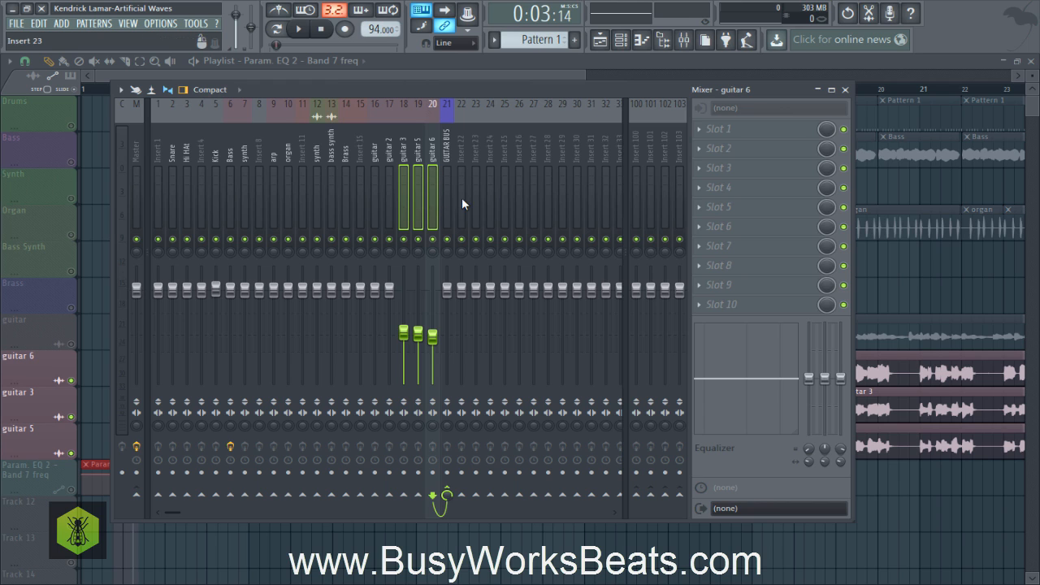
pyautogui.press('space')
pyautogui.press('space')
pyautogui.press('space')
pyautogui.press('space')
# - Lower the GUITAR BUS fader to about -4.3 dB, replaying the passage to judge the combined guitar level
pyautogui.click(447, 199)
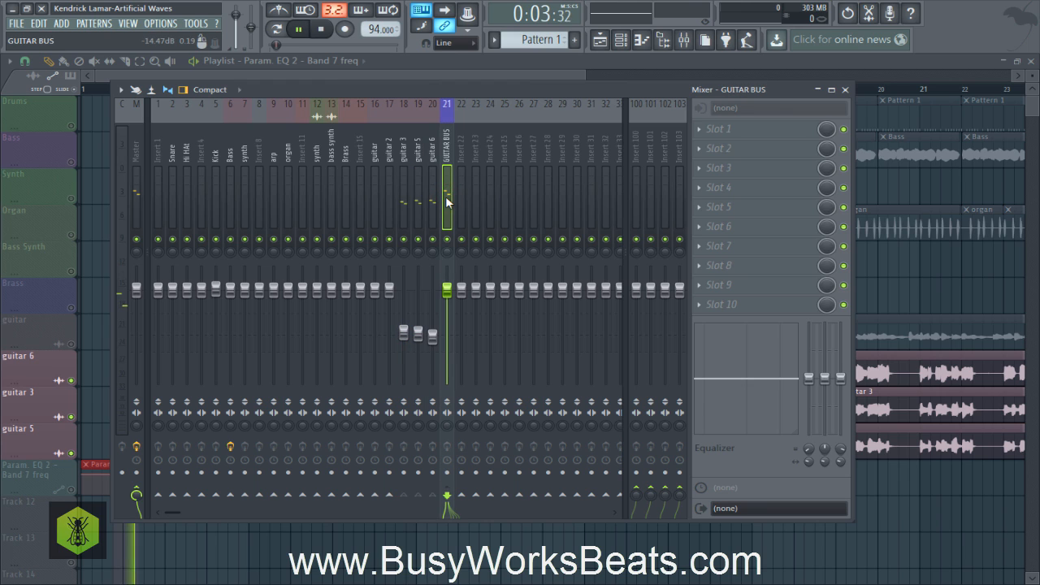
pyautogui.press('space')
pyautogui.press('space')
pyautogui.press('space')
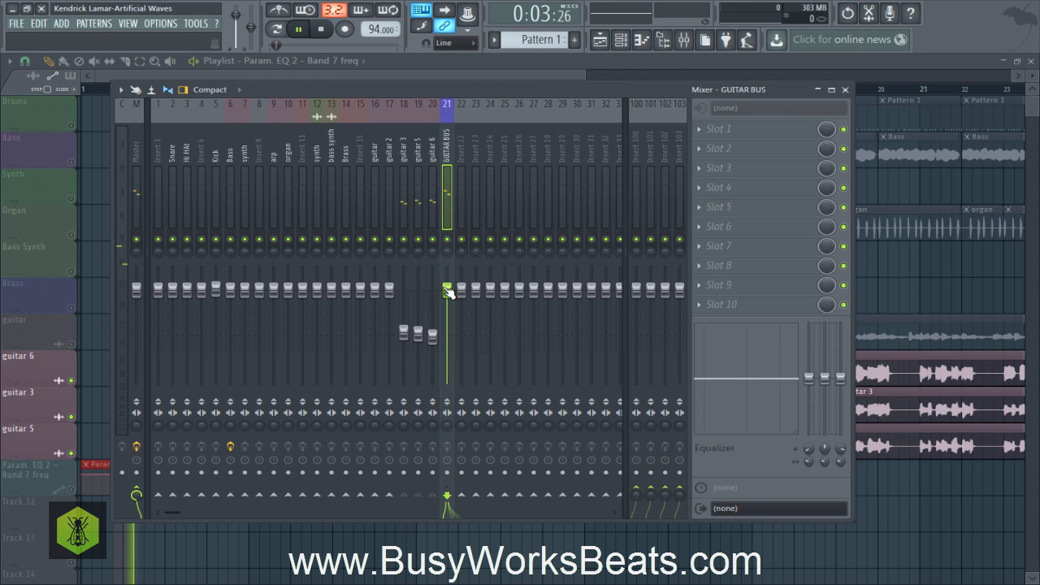
pyautogui.press('space')
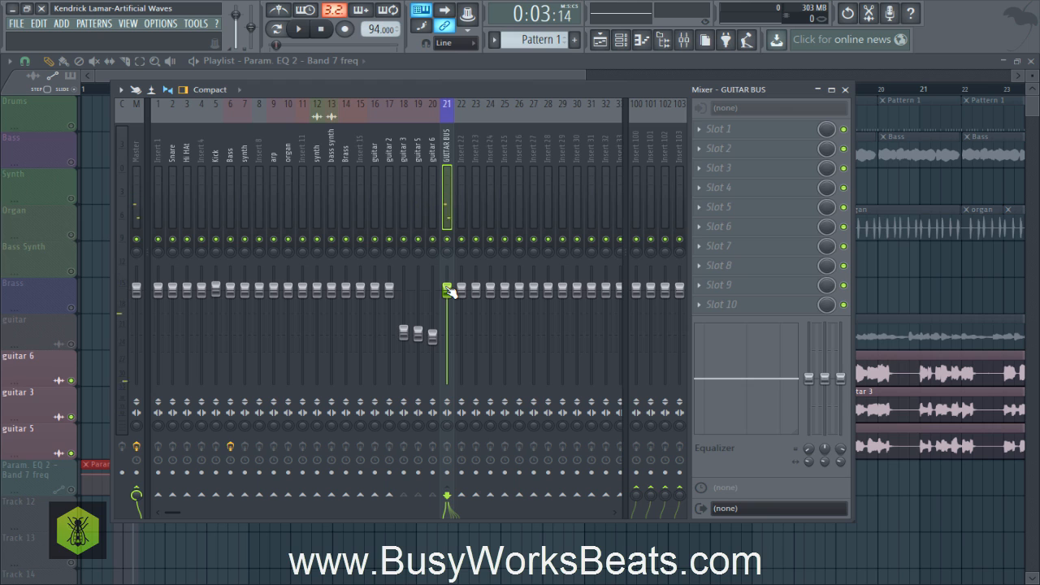
pyautogui.moveTo(446, 288); pyautogui.dragTo(447, 302)
pyautogui.press('space')
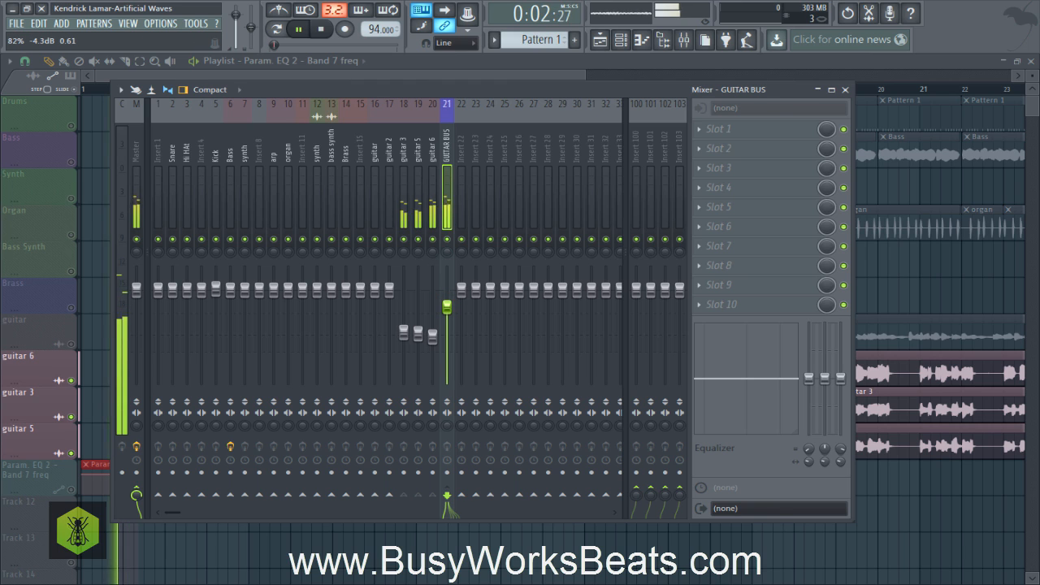
pyautogui.press('space')
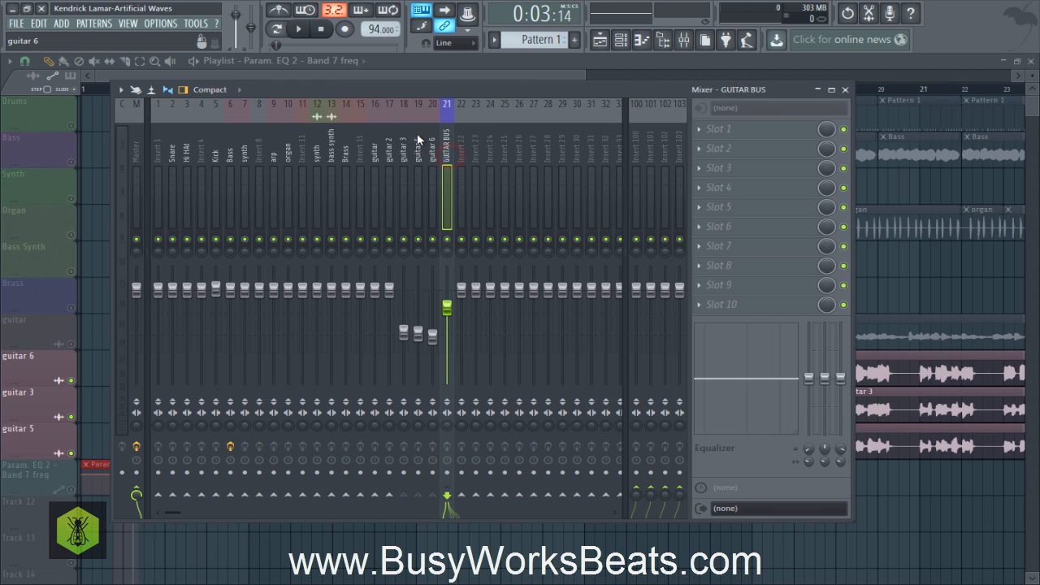
# - Load Fruity Parametric EQ 2 into the first effect slot of the GUITAR BUS and play the passage briefly
pyautogui.click(728, 133)
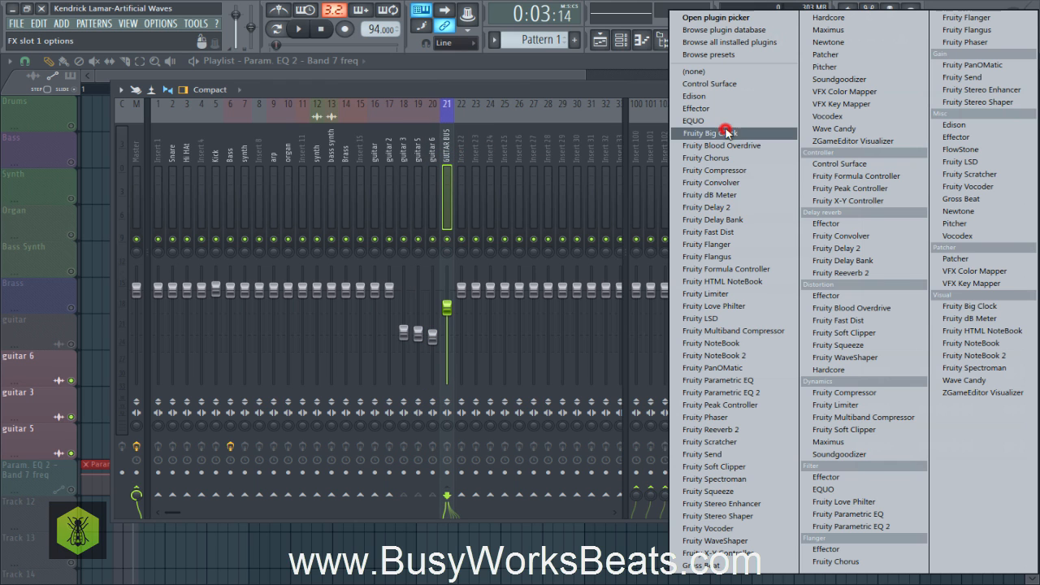
pyautogui.click(742, 394)
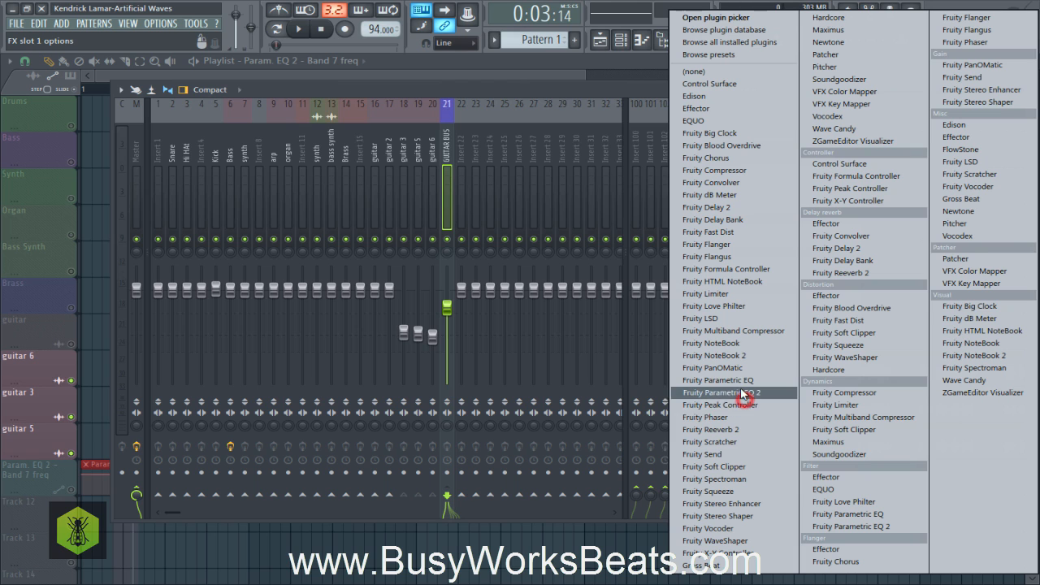
pyautogui.press('space')
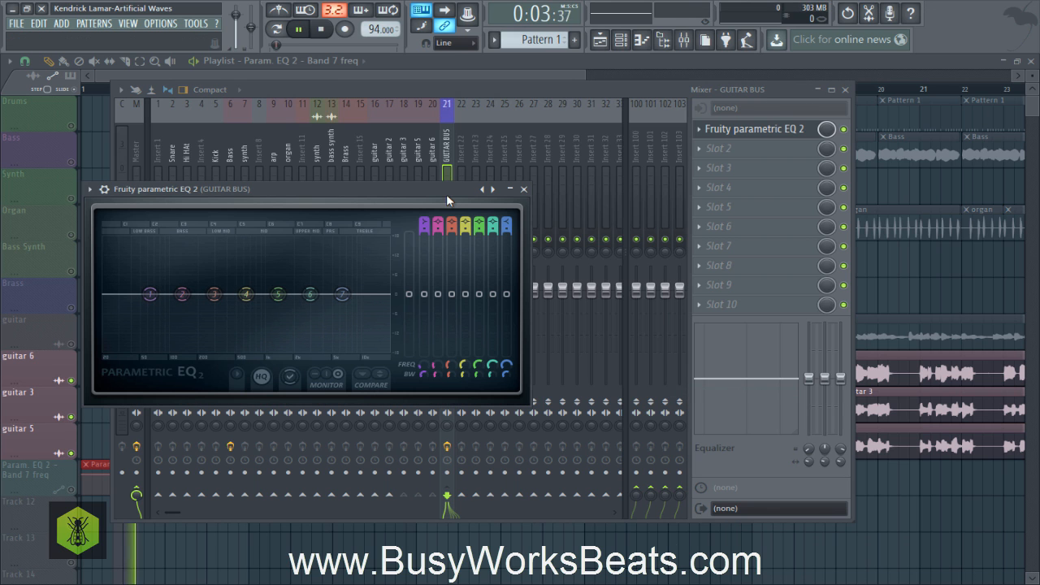
pyautogui.press('space')
# - Set EQ band 1 to high pass and raise its cutoff frequency to thin out the guitars' low end, auditioning it
pyautogui.moveTo(425, 221); pyautogui.dragTo(425, 241)
pyautogui.scroll(5, 424, 367)
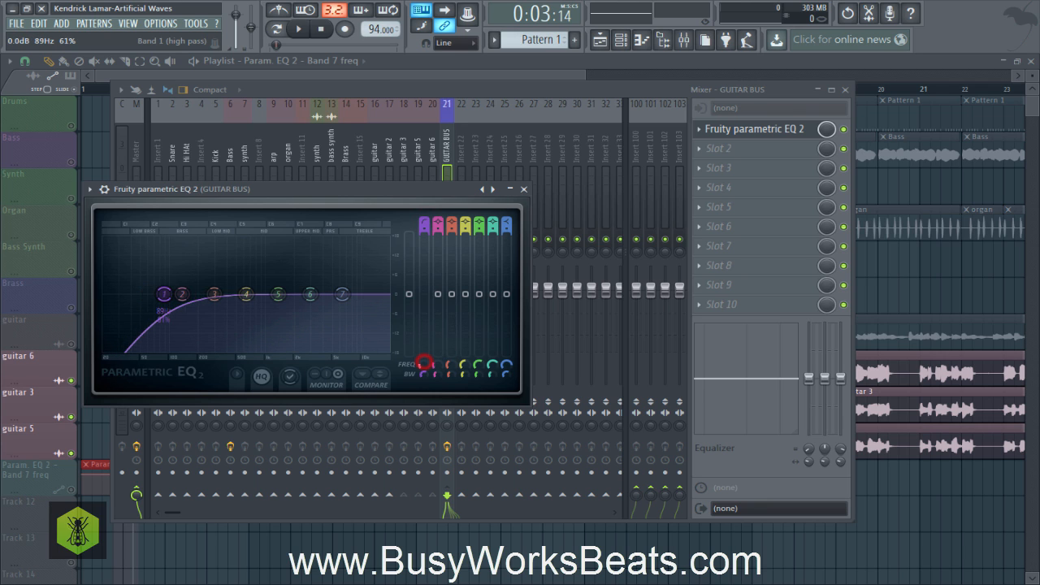
pyautogui.press('space')
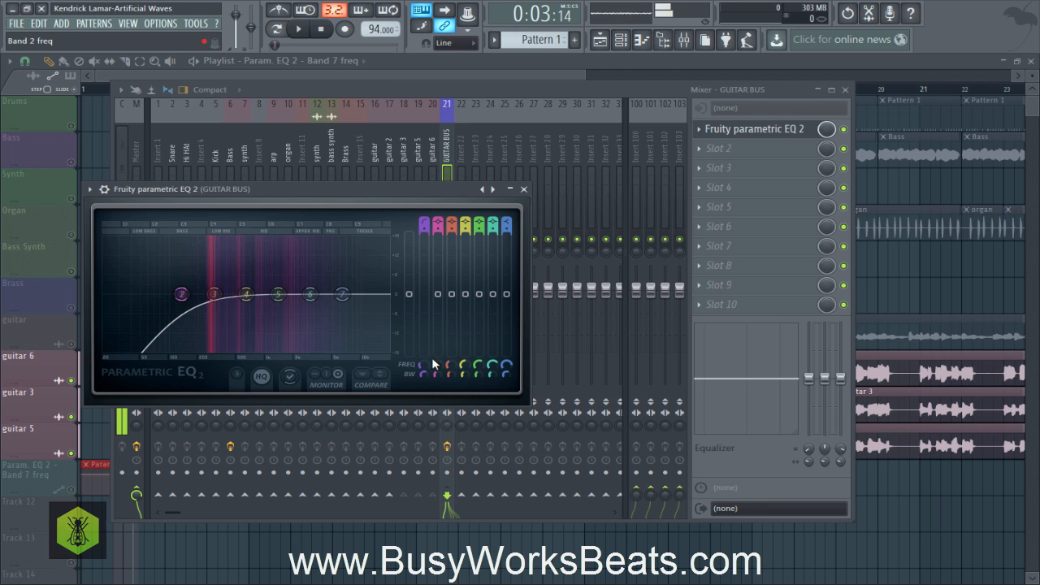
pyautogui.press('space')
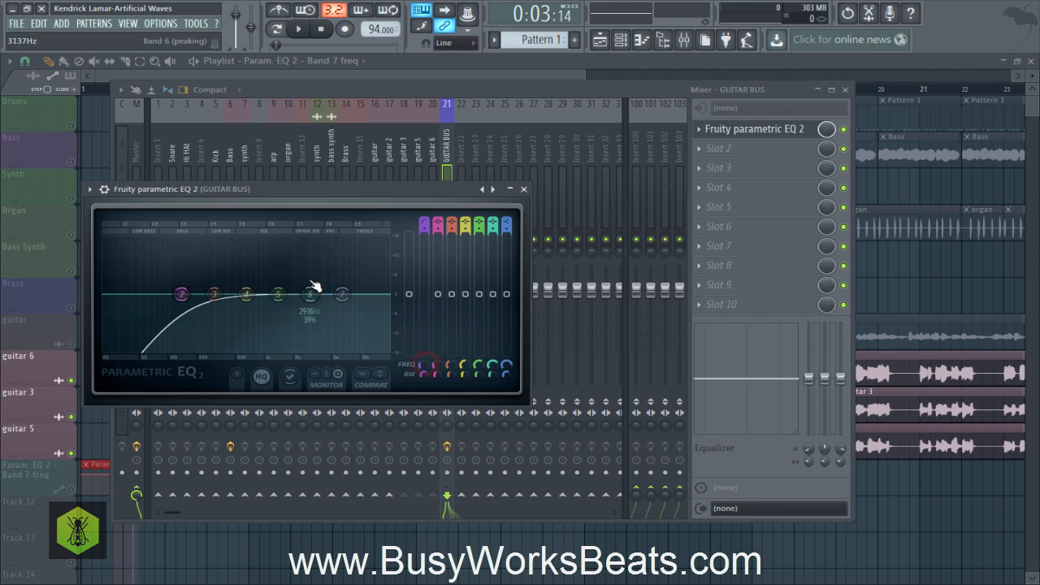
# - Boost EQ band 6 strongly at about 1.5 kHz with a 19% bandwidth, replaying the passage to hear the effect
pyautogui.moveTo(310, 293); pyautogui.dragTo(282, 255)
pyautogui.press('space')
pyautogui.press('space')
pyautogui.press('space')
pyautogui.press('space')
pyautogui.press('space')
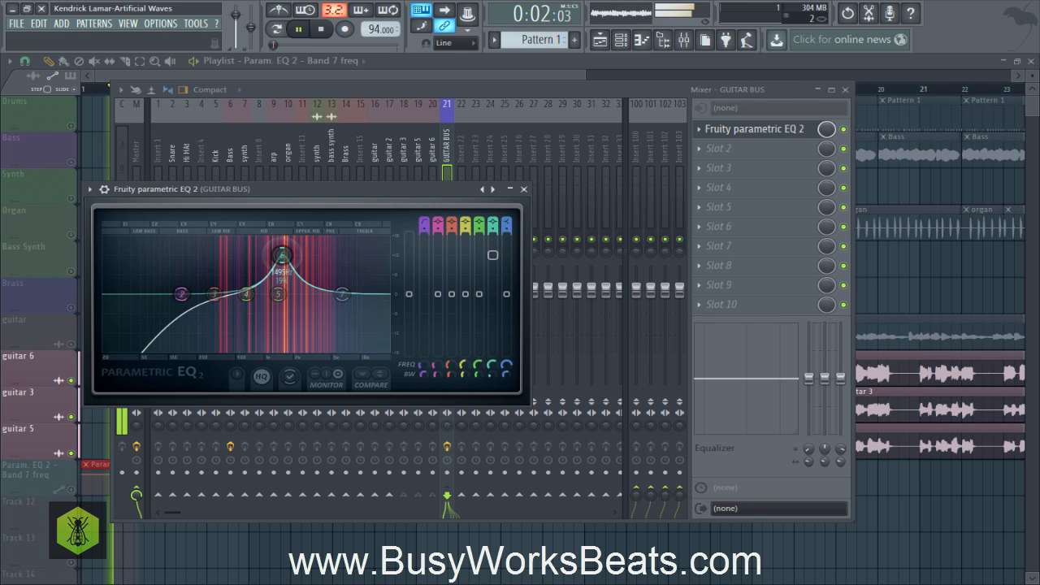
pyautogui.press('space')
# - Reduce EQ band 6's gain to a slight boost and replay the passage
pyautogui.moveTo(492, 259); pyautogui.dragTo(492, 289)
pyautogui.press('space')
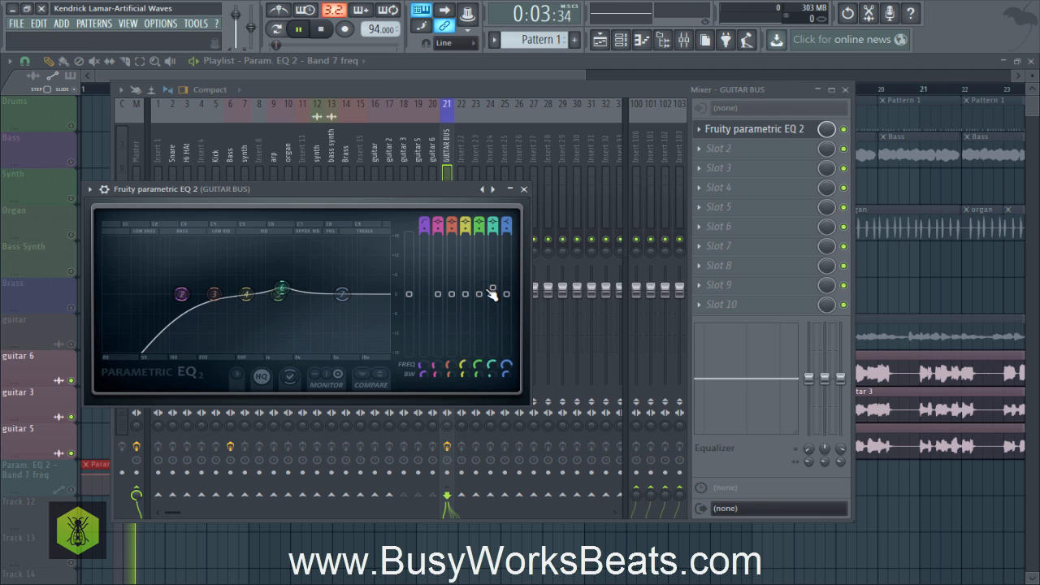
pyautogui.press('space')
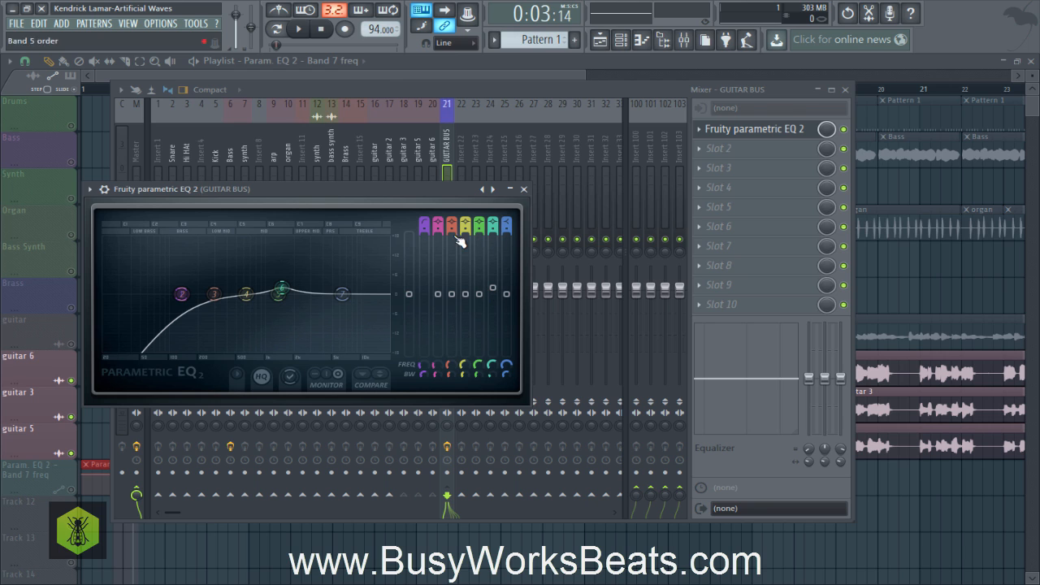
# - Close the equalizer editor and replay the passage to hear the equalized GUITAR BUS
pyautogui.click(524, 189)
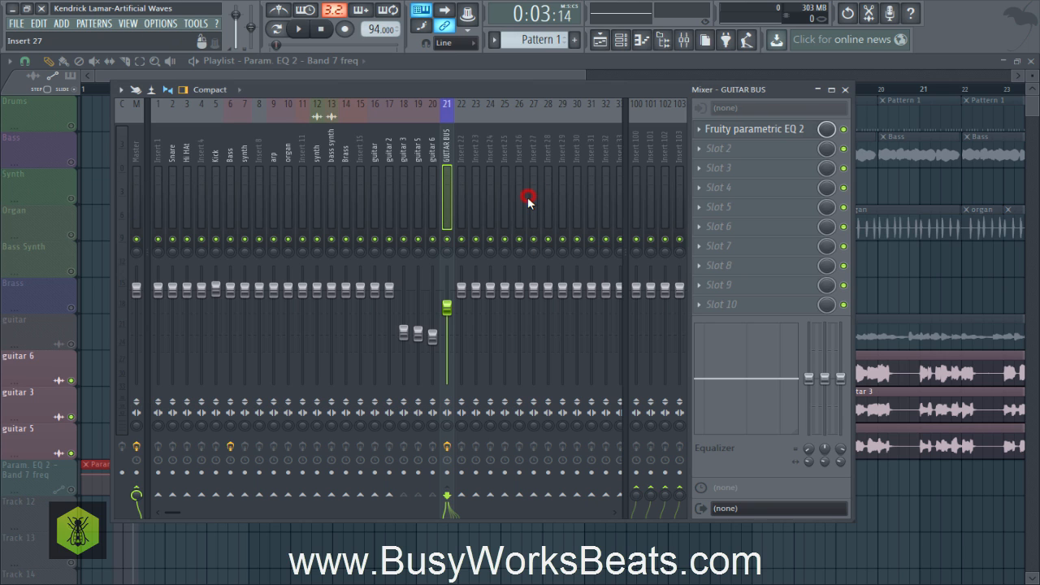
pyautogui.press('space')
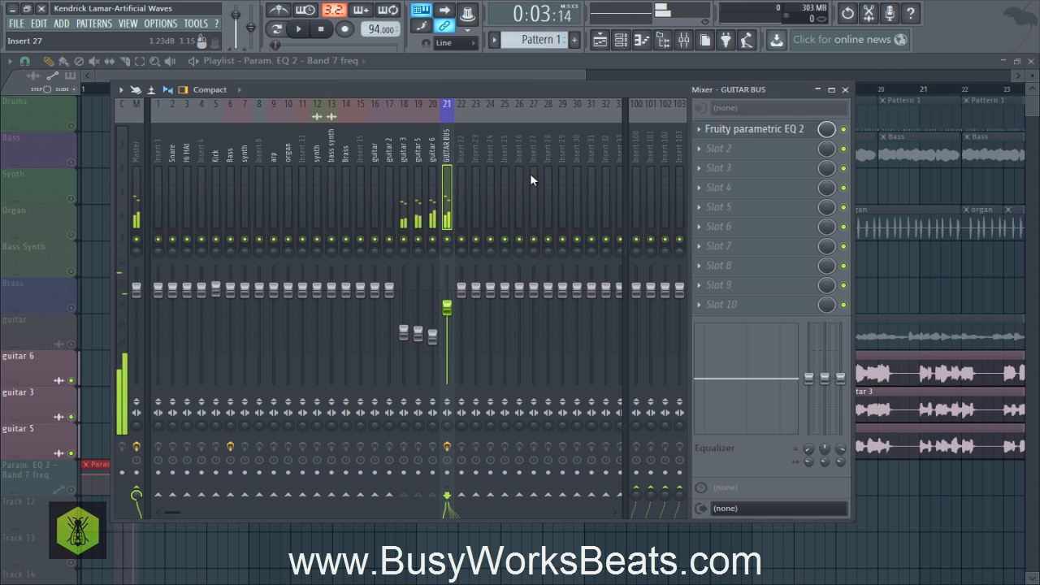
pyautogui.press('space')
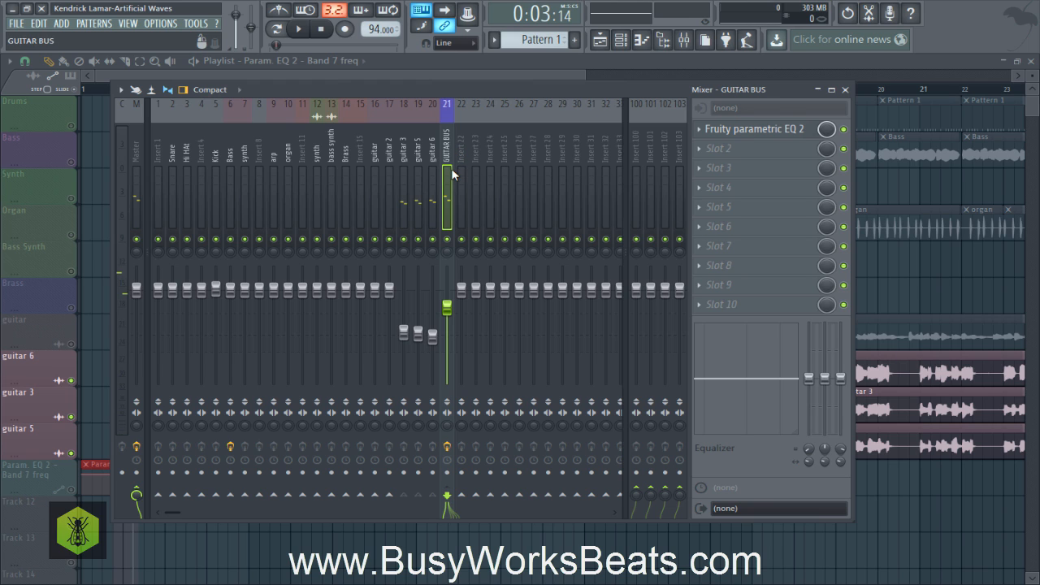
# - Load Fruity Delay 2 into the GUITAR BUS's second effect slot, audition its delay and close its editor
pyautogui.click(718, 153)
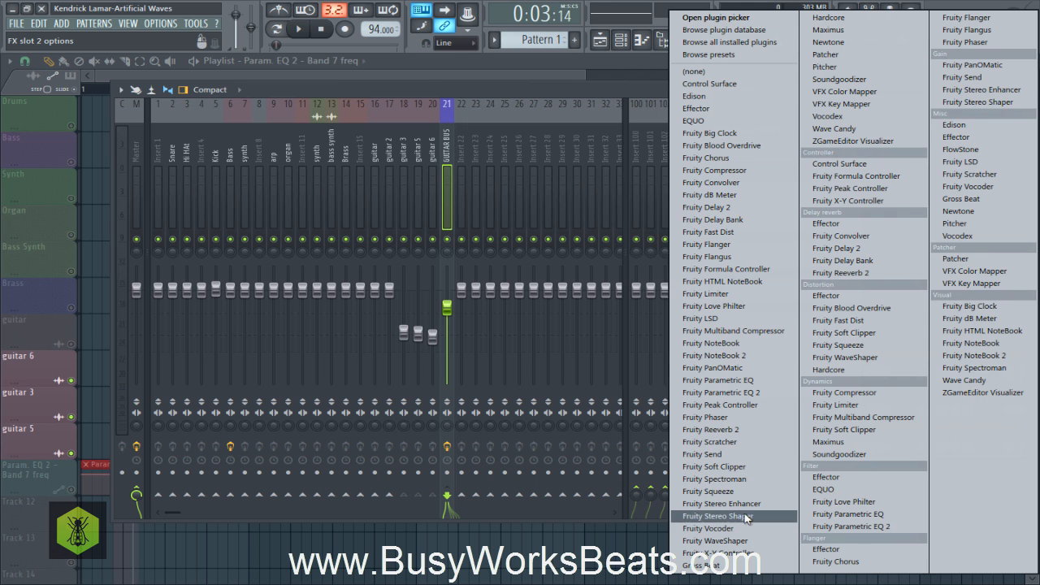
pyautogui.click(707, 208)
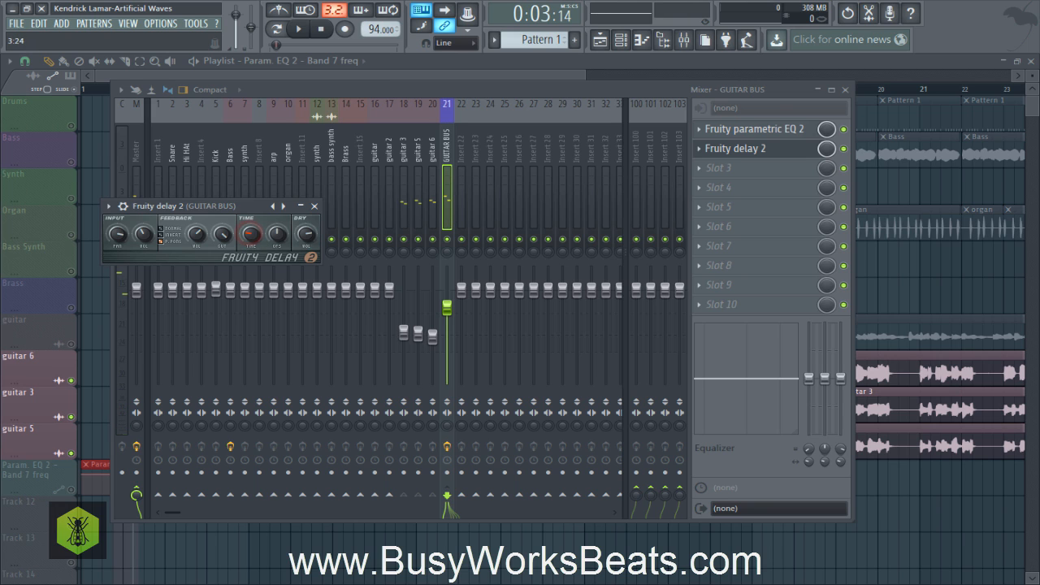
pyautogui.press('space')
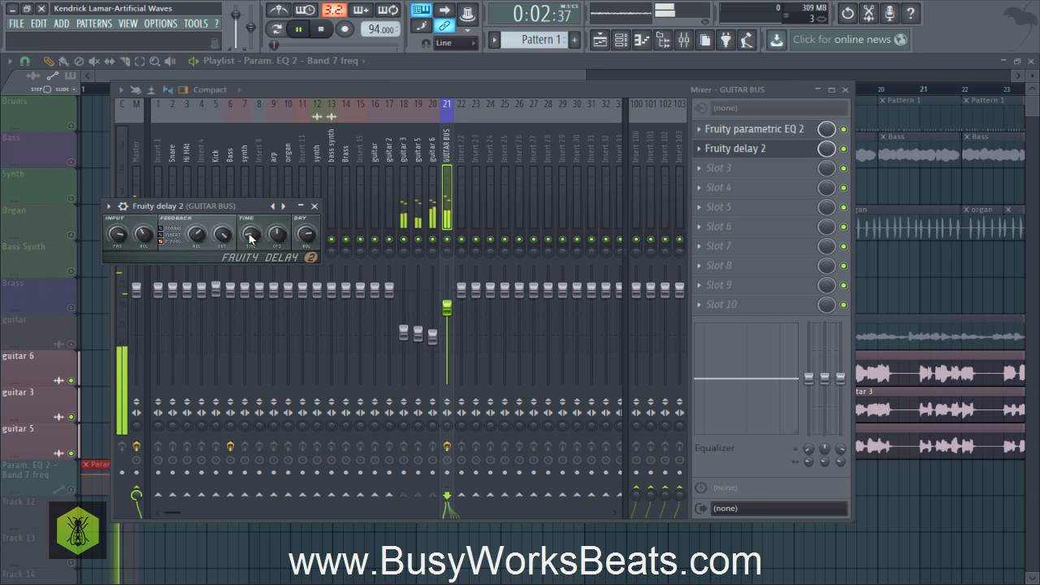
pyautogui.press('space')
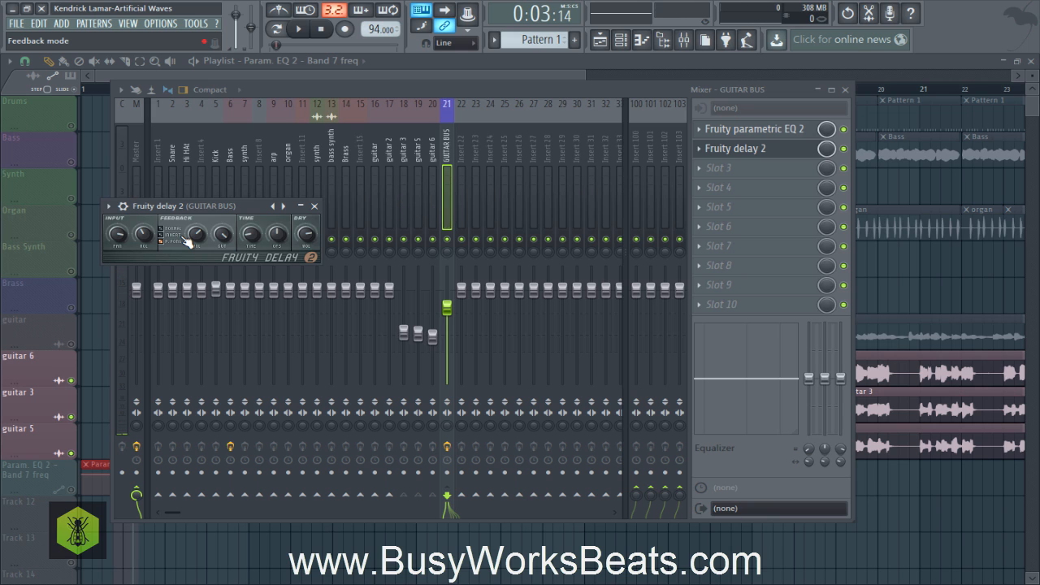
pyautogui.press('space')
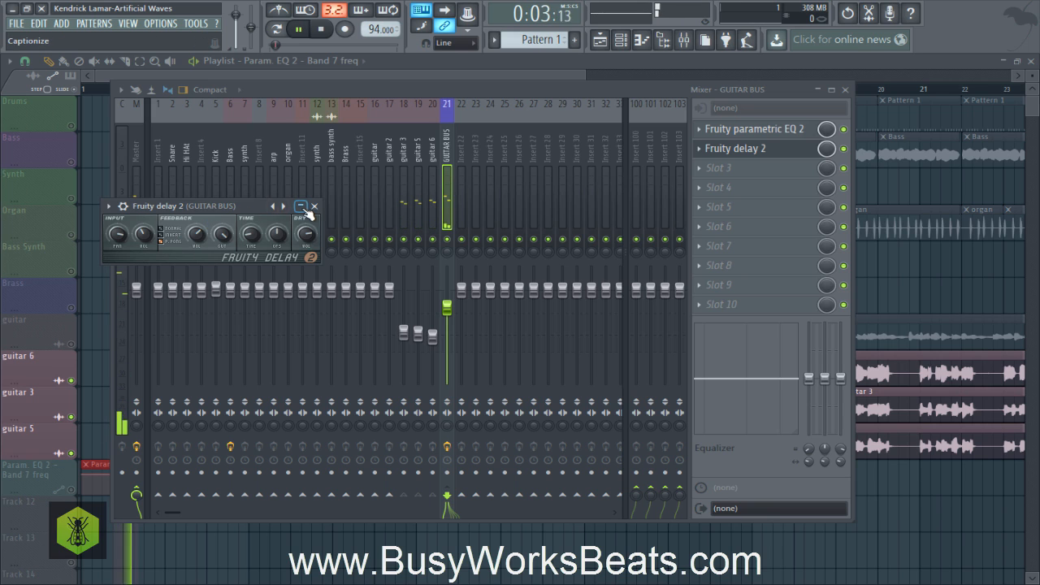
pyautogui.press('space')
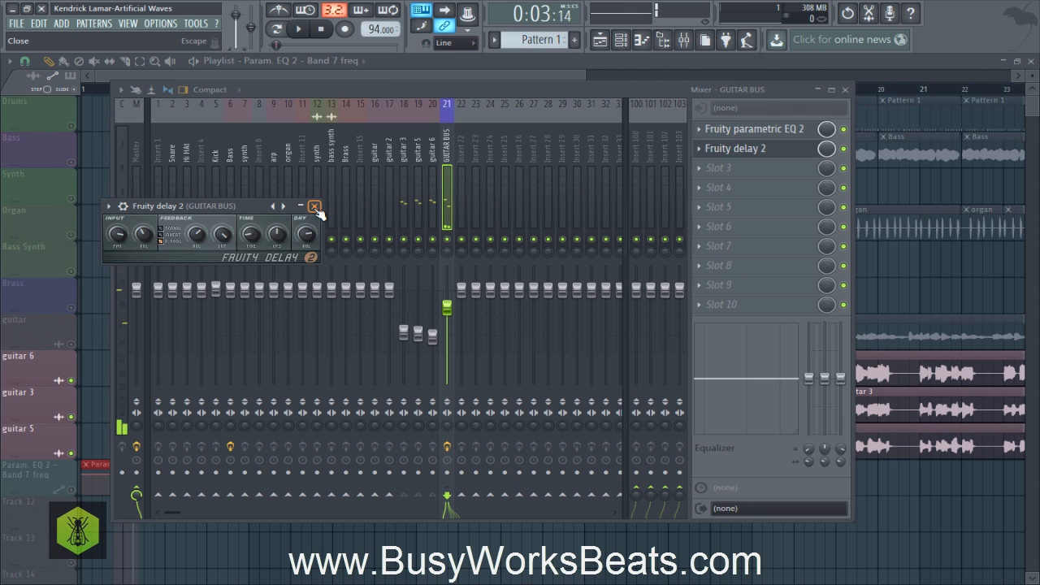
pyautogui.click(314, 207)
# - Load Fruity Reeverb 2 into the third effect slot, lower its wet level and adjust its stereo separation
pyautogui.click(715, 169)
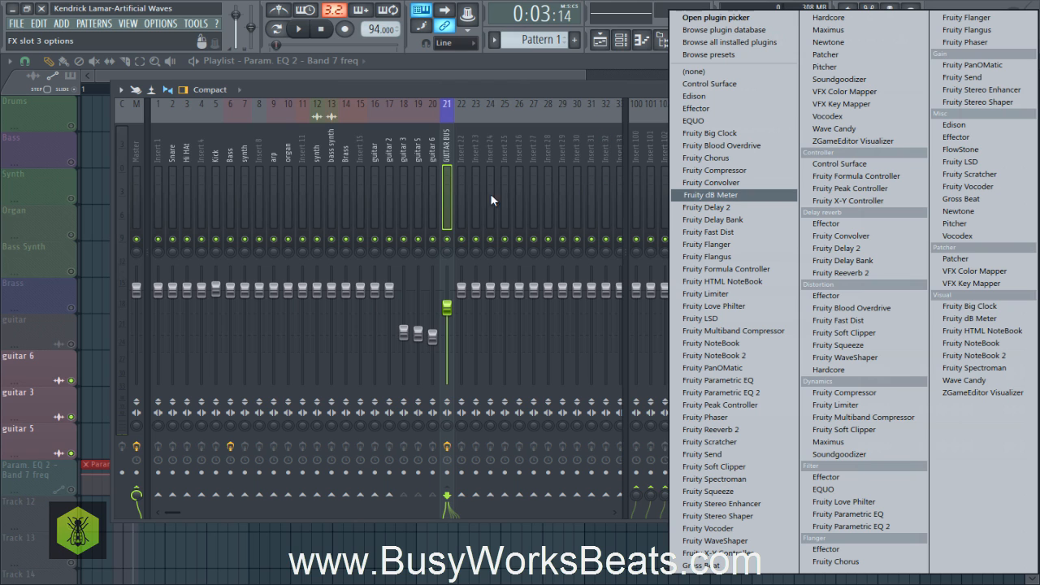
pyautogui.click(836, 273)
pyautogui.moveTo(365, 224); pyautogui.dragTo(434, 237)
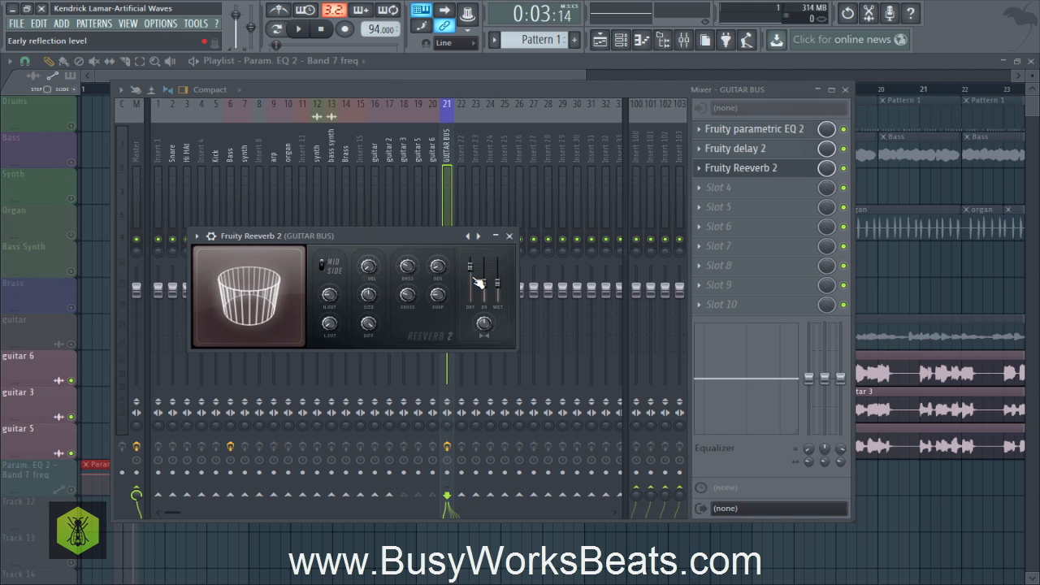
pyautogui.moveTo(499, 287); pyautogui.dragTo(499, 291)
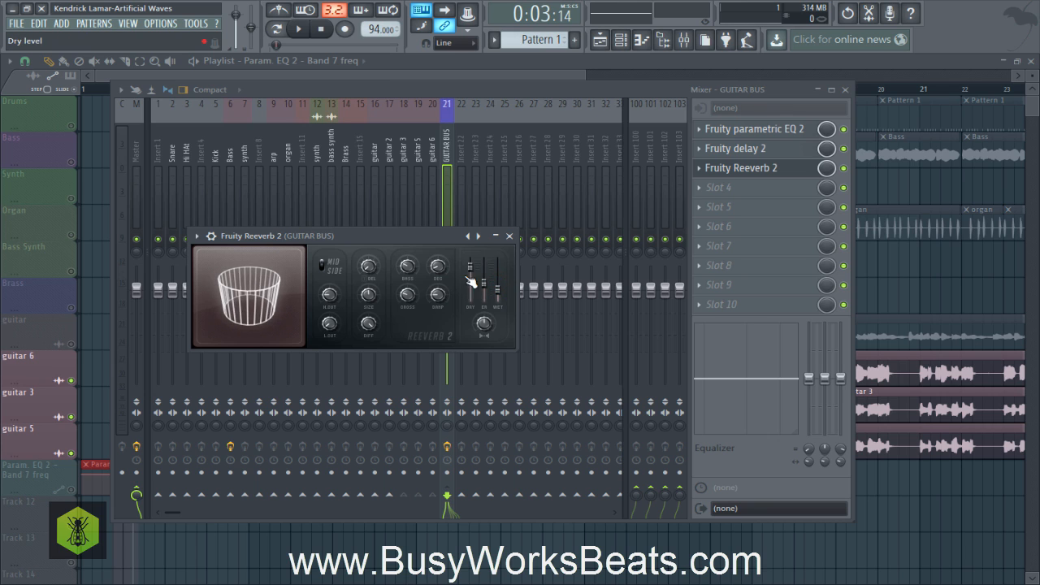
pyautogui.click(485, 325)
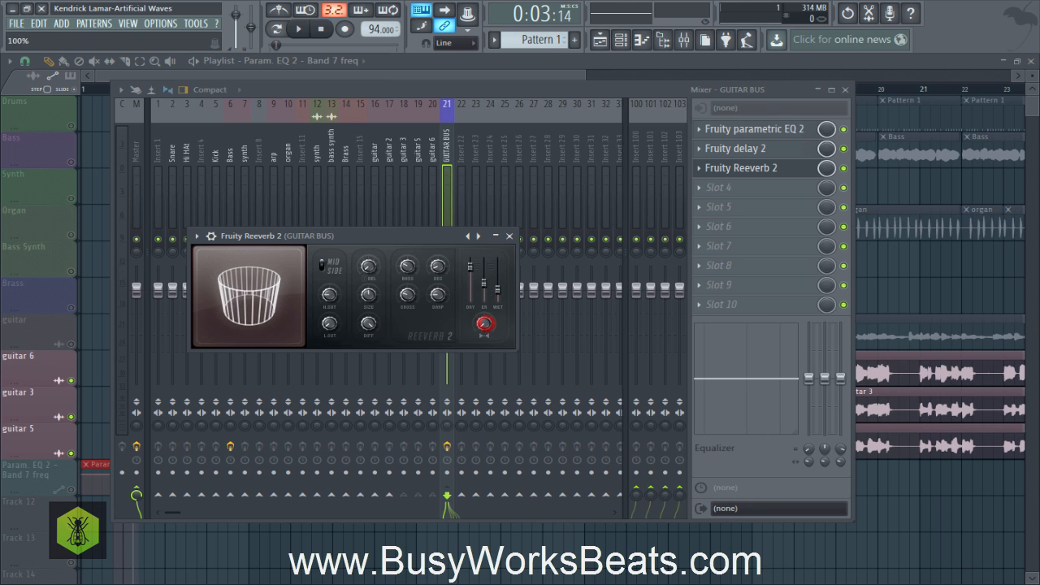
pyautogui.moveTo(491, 321); pyautogui.dragTo(491, 349)
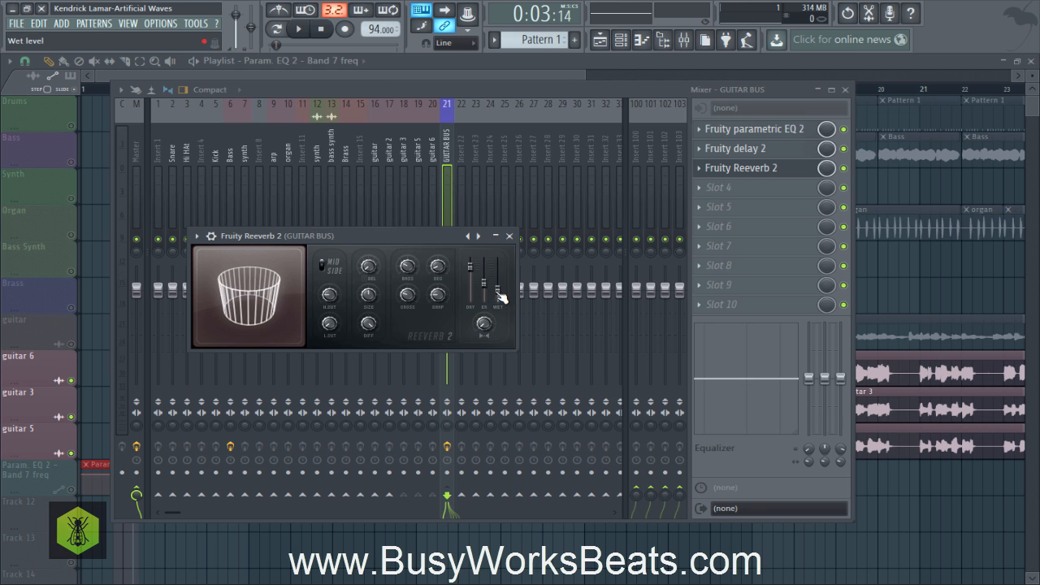
# - Raise the reverb's wet level strongly while replaying the passage to hear the effect
pyautogui.press('space')
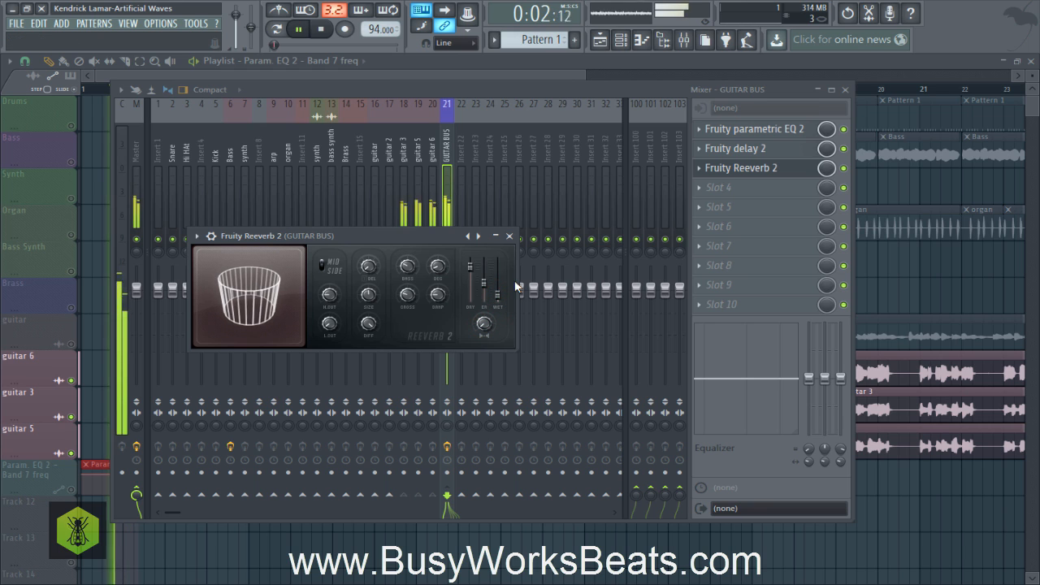
pyautogui.press('space')
pyautogui.moveTo(497, 294); pyautogui.dragTo(497, 273)
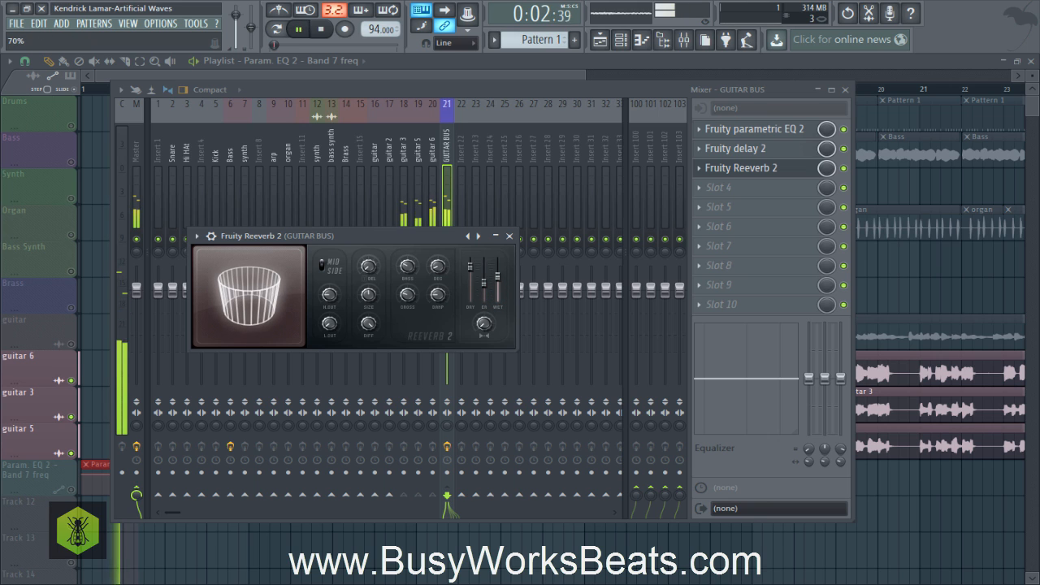
pyautogui.press('space')
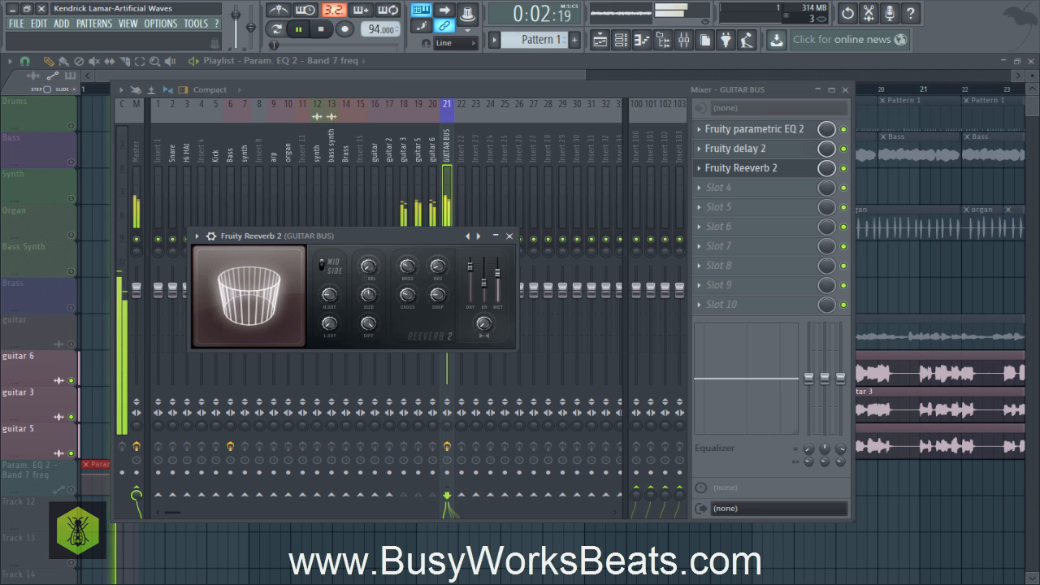
pyautogui.press('space')
# - Enlarge the reverb's room and adjust its decay, setting the wet level to 49% while replaying the passage
pyautogui.moveTo(438, 266); pyautogui.dragTo(438, 264)
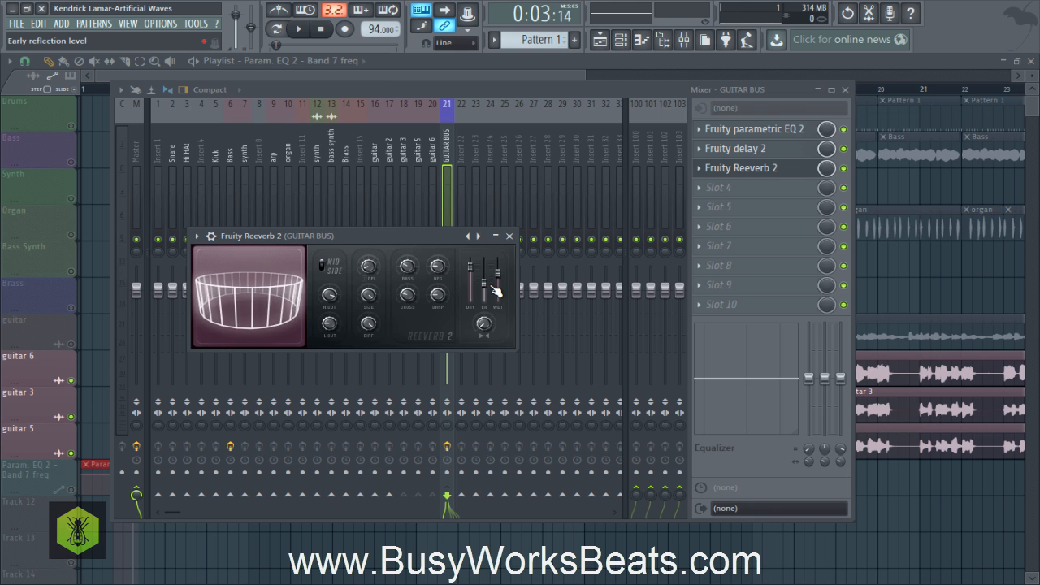
pyautogui.press('space')
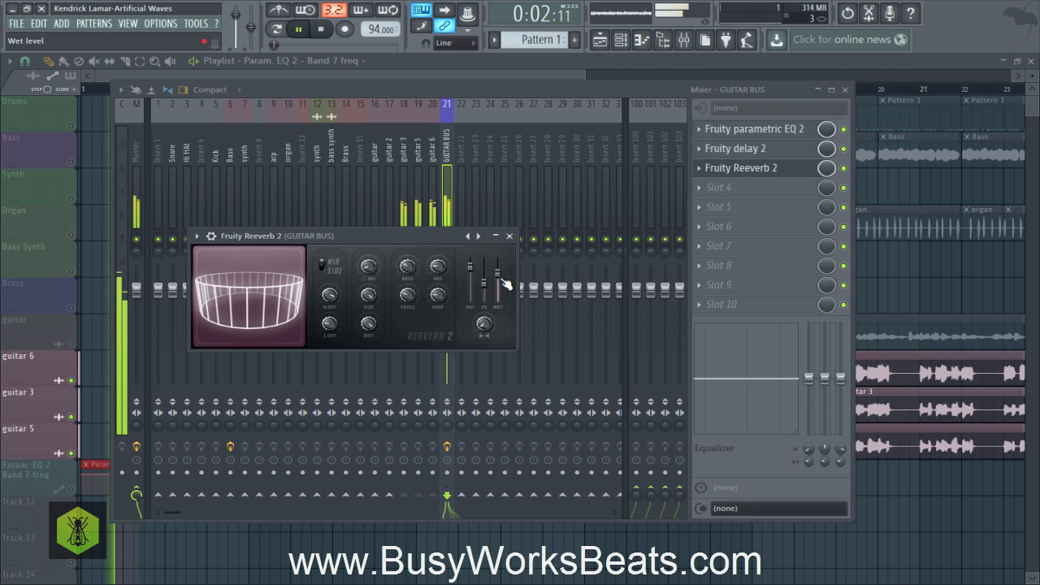
pyautogui.moveTo(498, 274); pyautogui.dragTo(497, 284)
pyautogui.press('space')
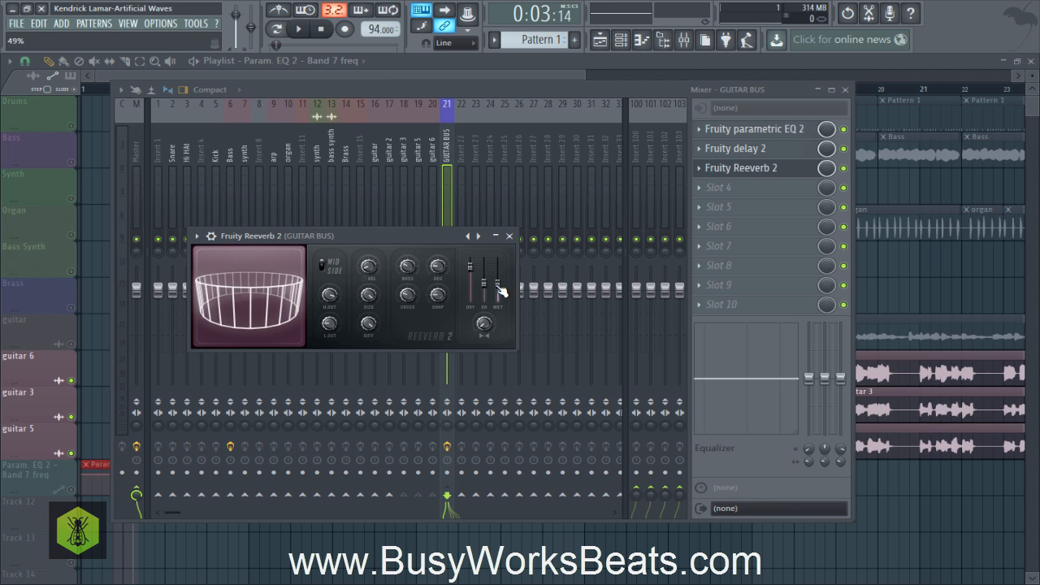
# - Set the reverb's early reflection level to 81% and its wet level to about 62% during playback
pyautogui.moveTo(483, 282); pyautogui.dragTo(484, 274)
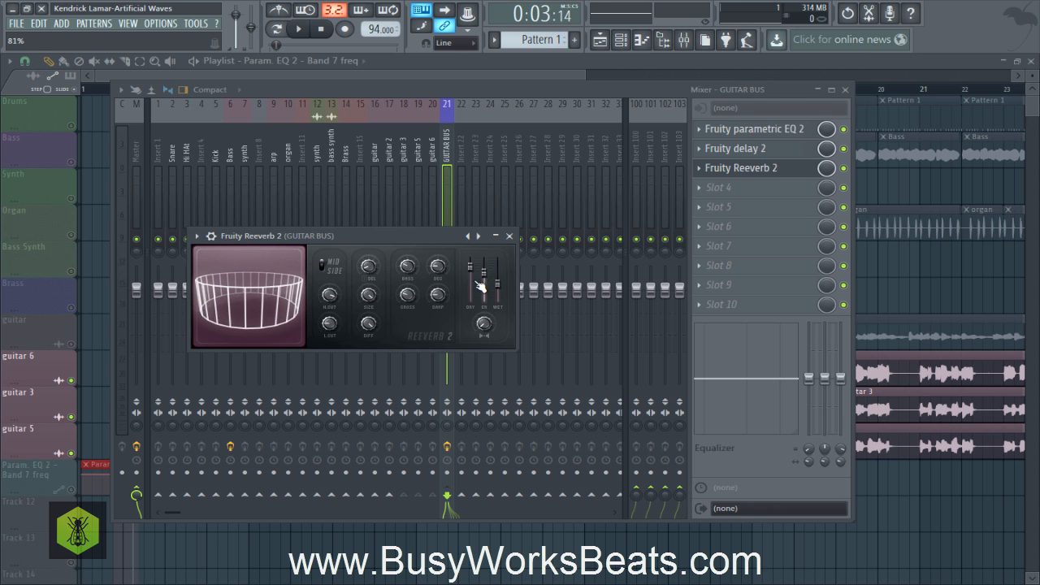
pyautogui.click(300, 31)
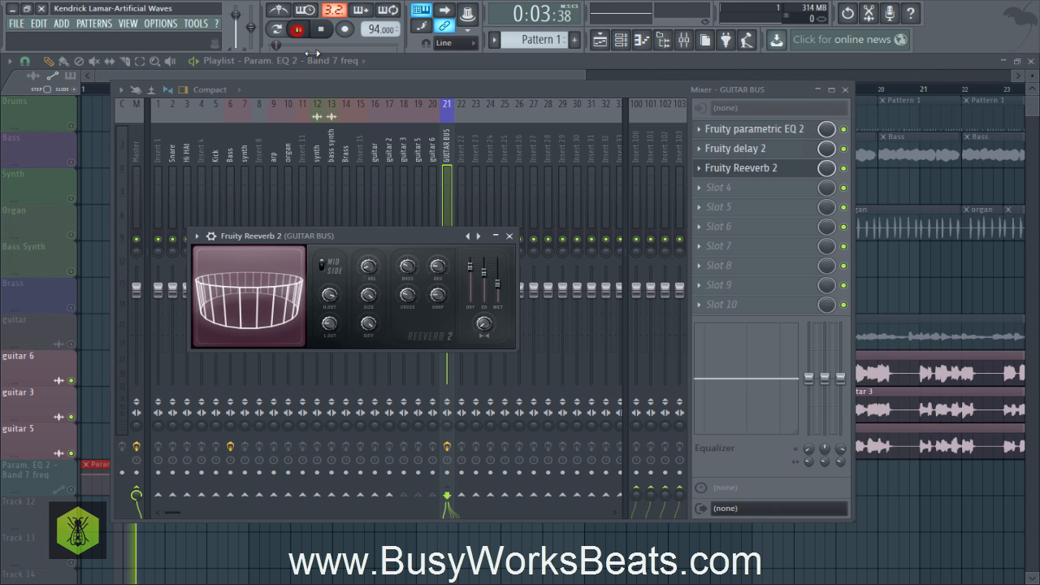
pyautogui.moveTo(498, 283); pyautogui.dragTo(498, 284)
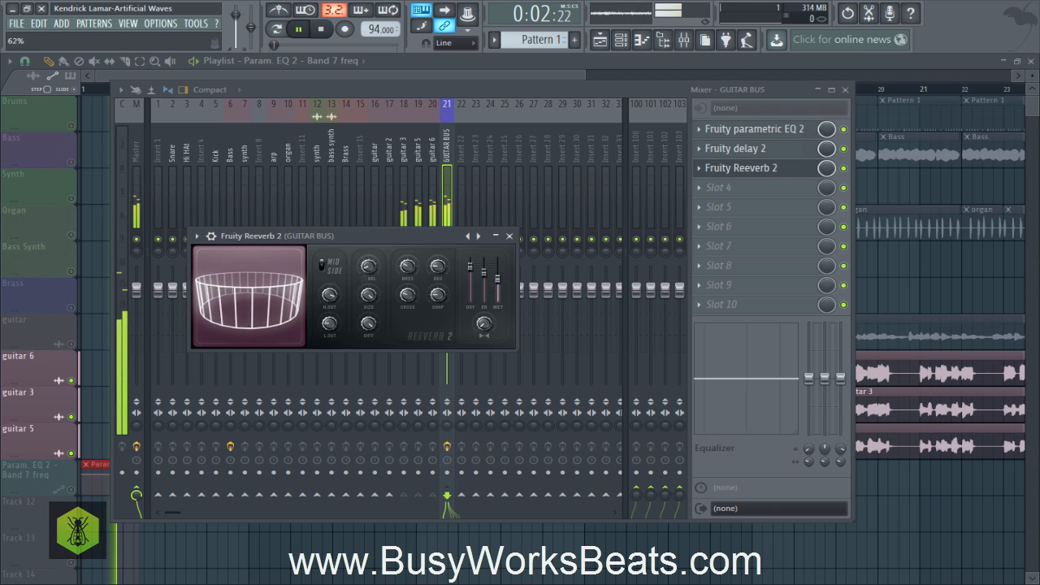
# - Lower the reverb's decay slightly and raise its diffusion to about 91, auditioning the change before stopping playback
pyautogui.moveTo(440, 266); pyautogui.dragTo(439, 272)
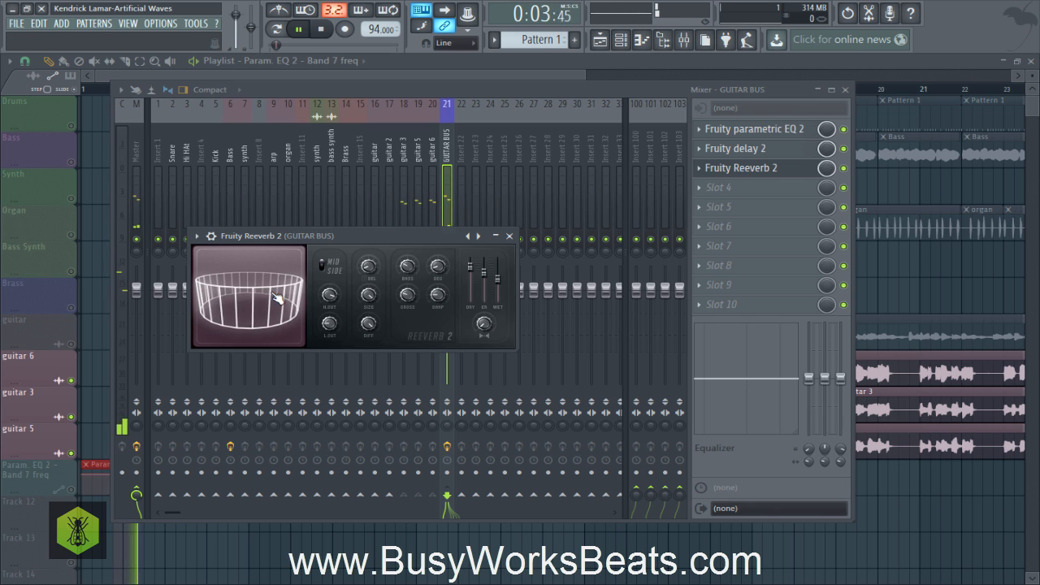
pyautogui.moveTo(368, 325)
pyautogui.mouseDown()
pyautogui.moveTo(368, 366)
pyautogui.moveTo(373, 305)
pyautogui.mouseUp()
pyautogui.click(321, 29)
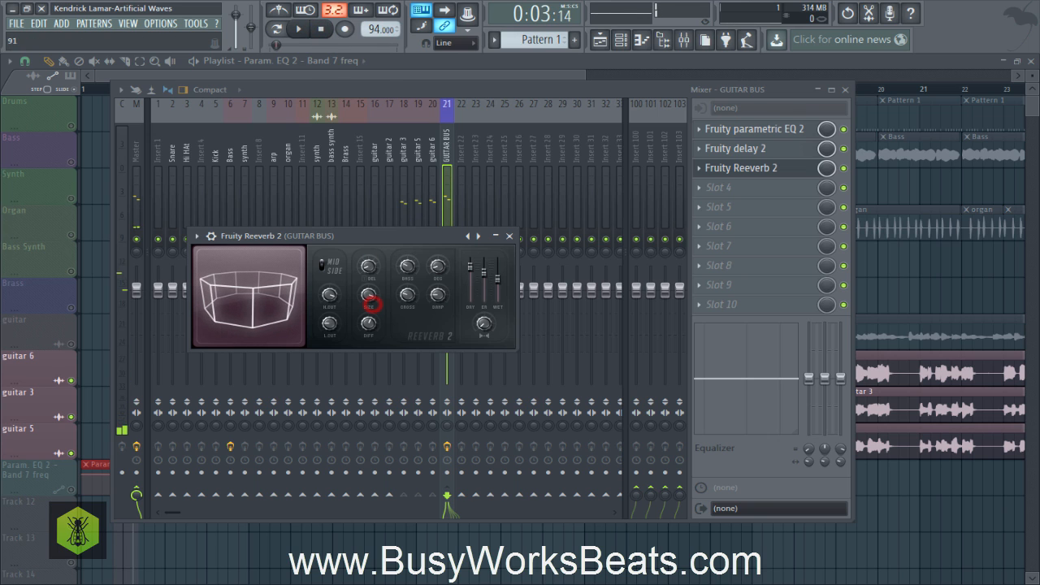
pyautogui.click(322, 30)
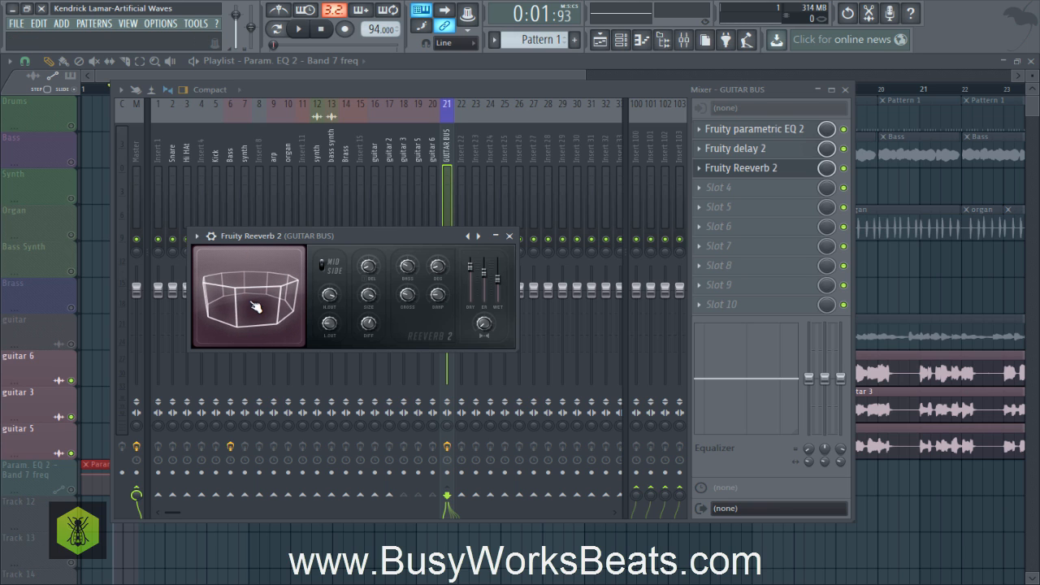
# - Close the reverb editor and briefly replay the passage with the EQ, delay and reverb chain
pyautogui.click(509, 236)
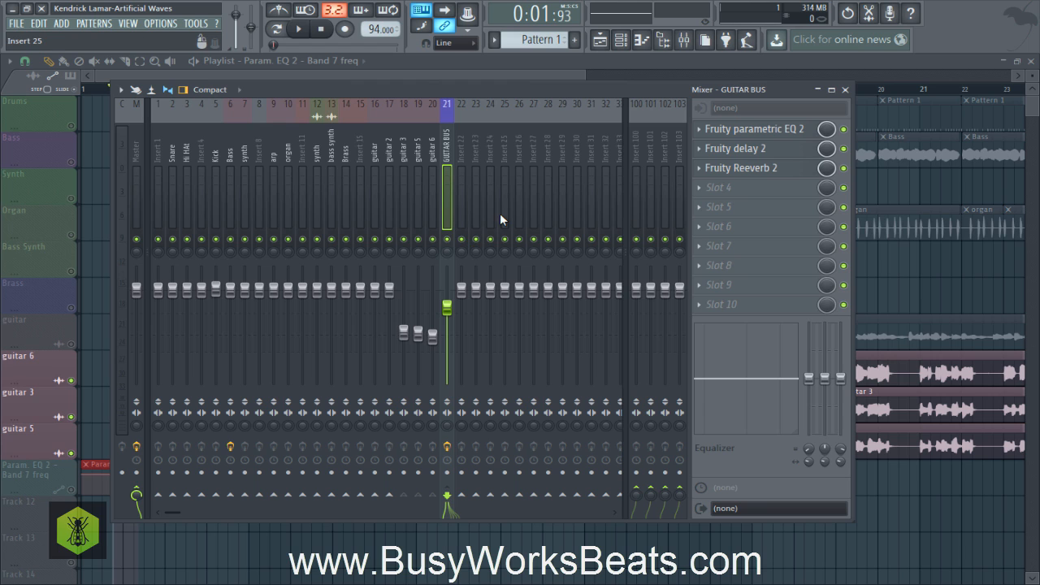
pyautogui.click(298, 28)
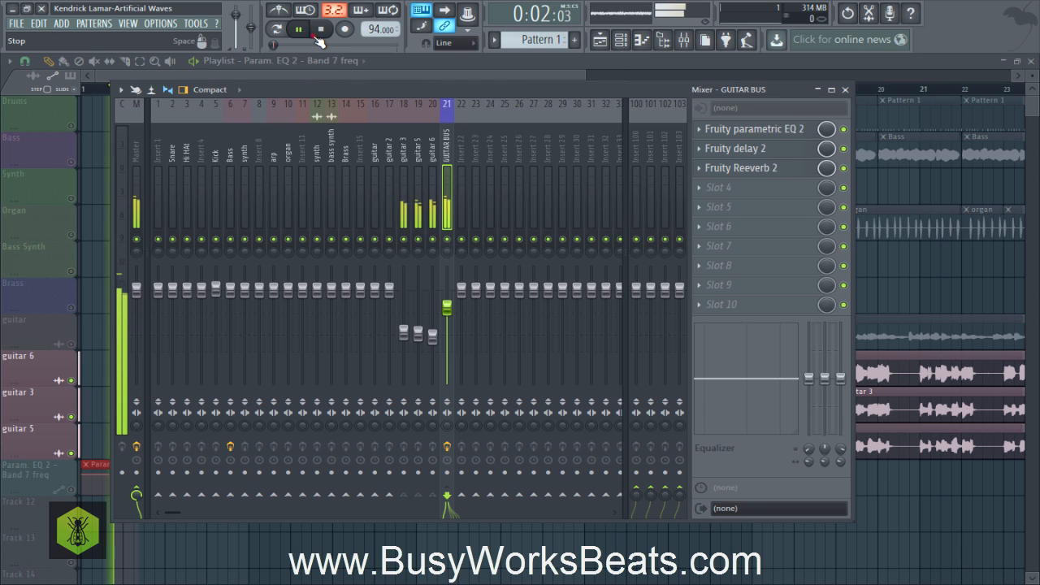
pyautogui.click(321, 29)
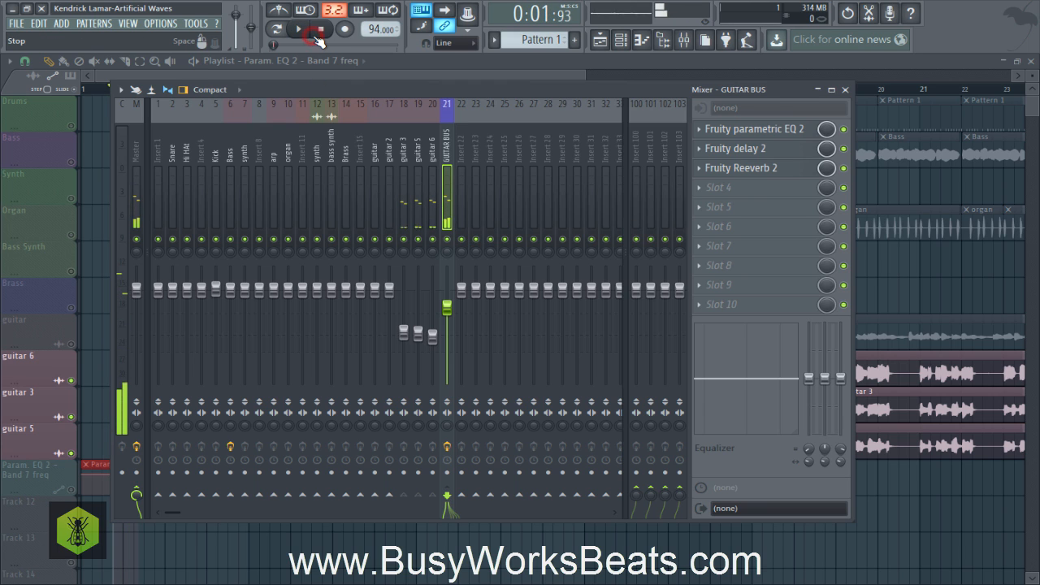
# - Move Fruity Reeverb 2 down to effect slot 4 and Fruity Delay 2 to slot 3, freeing slot 2
pyautogui.rightClick(702, 172)
pyautogui.click(732, 381)
pyautogui.rightClick(701, 150)
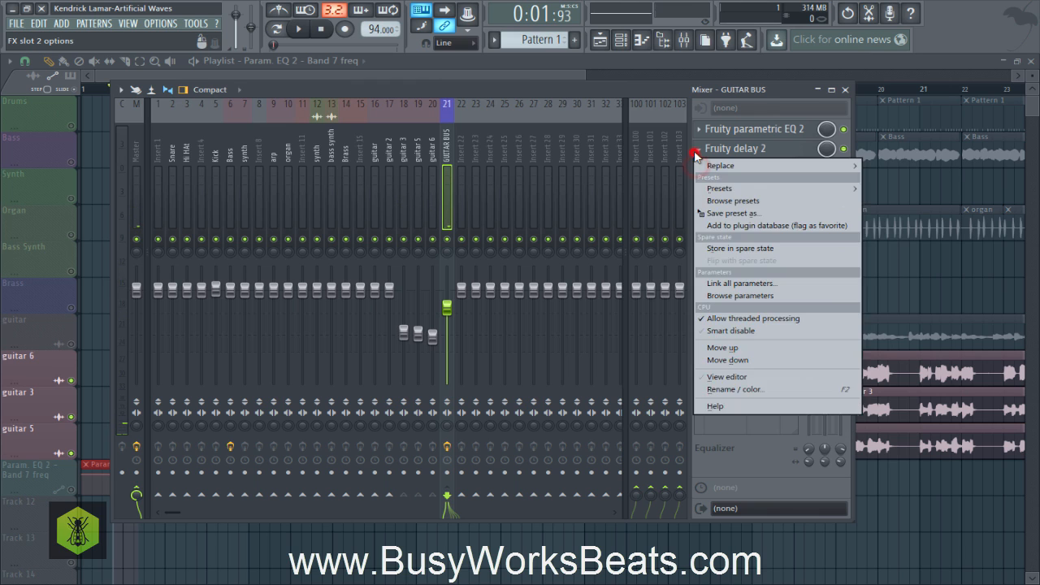
pyautogui.click(731, 357)
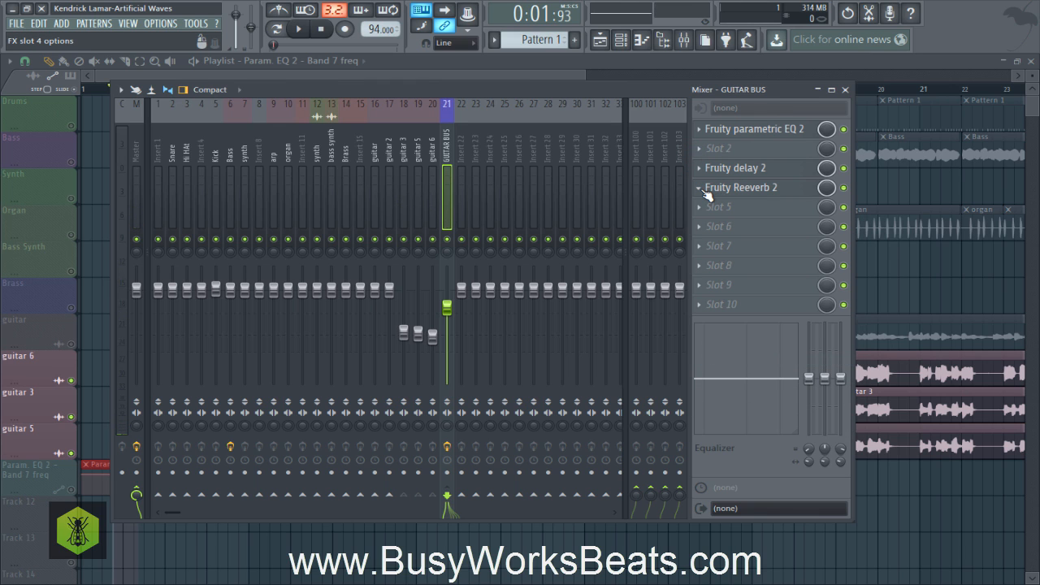
pyautogui.click(702, 188)
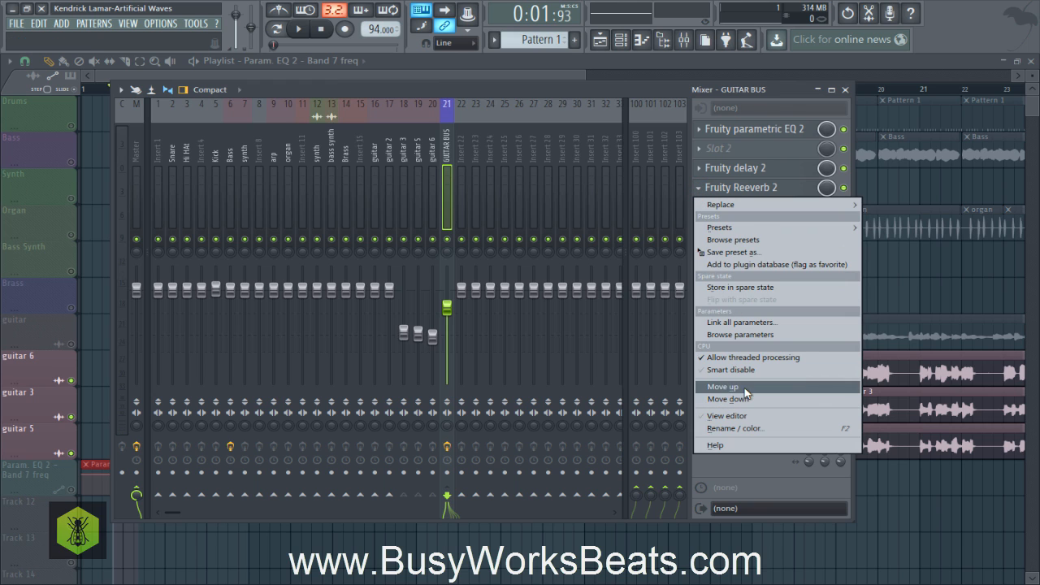
pyautogui.click(677, 87)
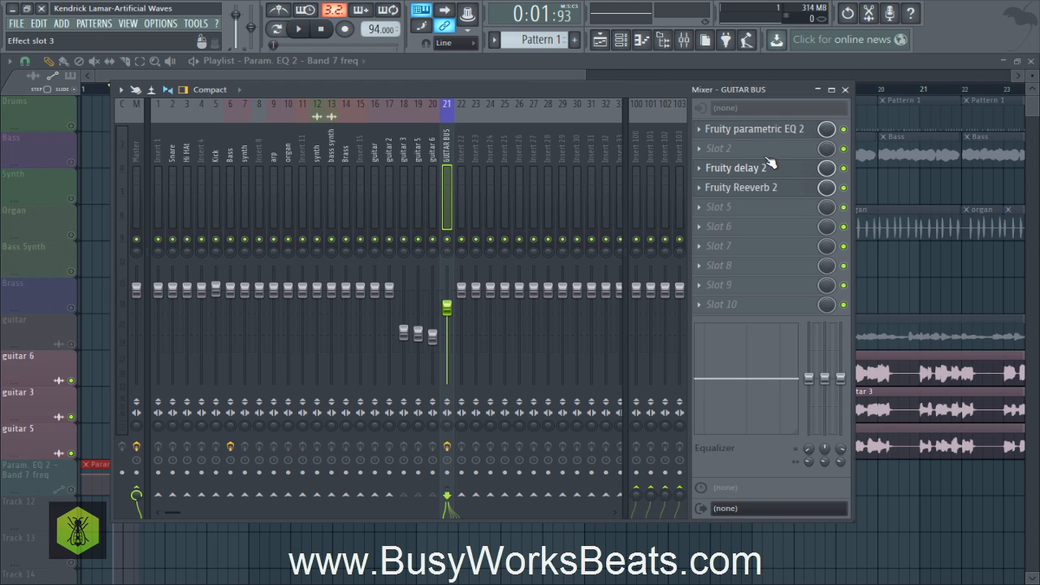
# - Load Fruity Chorus into the GUITAR BUS's empty second effect slot
pyautogui.click(726, 152)
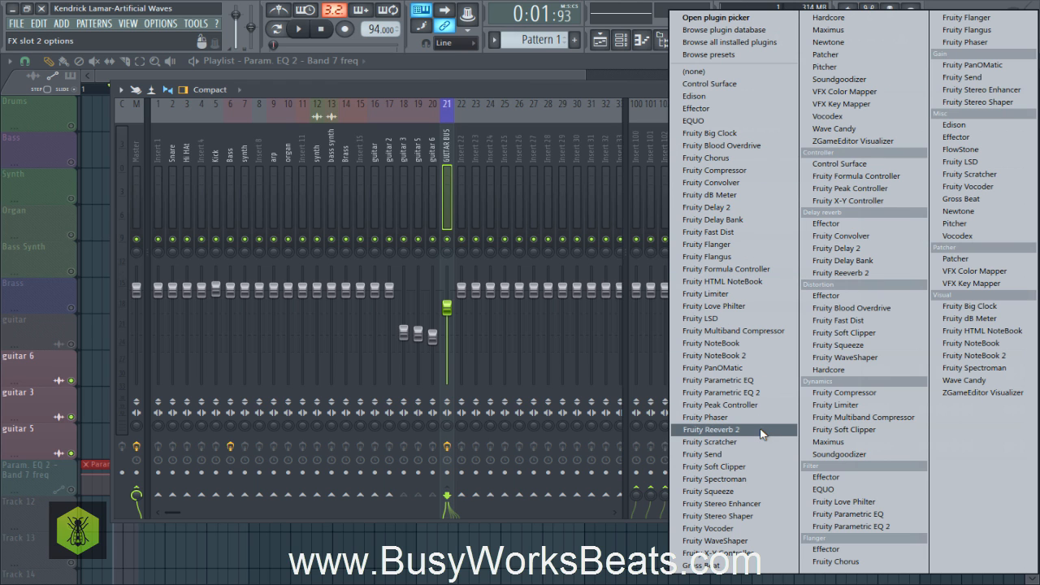
pyautogui.click(837, 561)
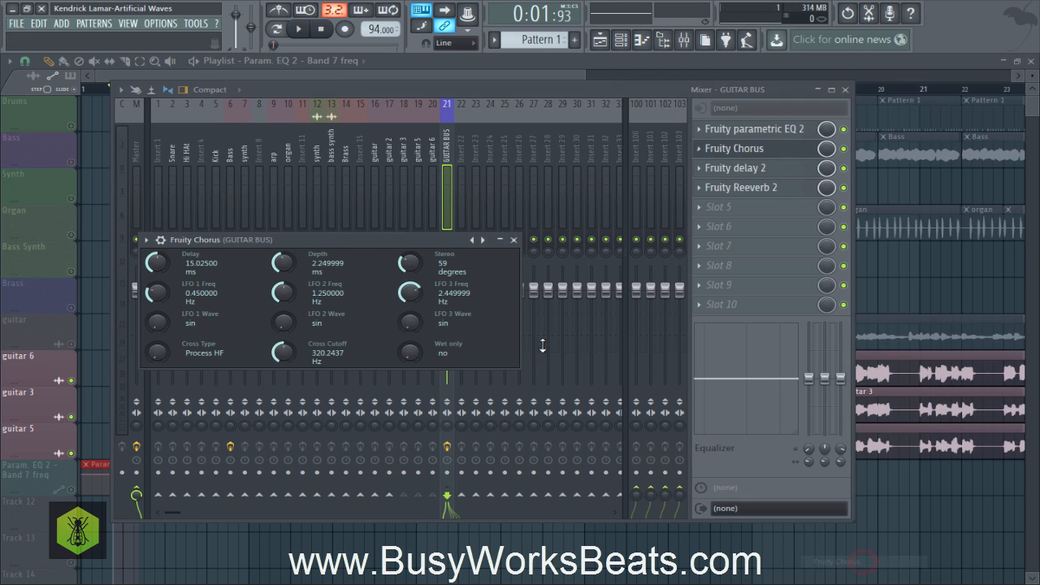
# - Adjust Fruity Chorus's mix level on the GUITAR BUS, trying 64%, and compare the guitars in short playbacks
pyautogui.moveTo(386, 239); pyautogui.dragTo(517, 247)
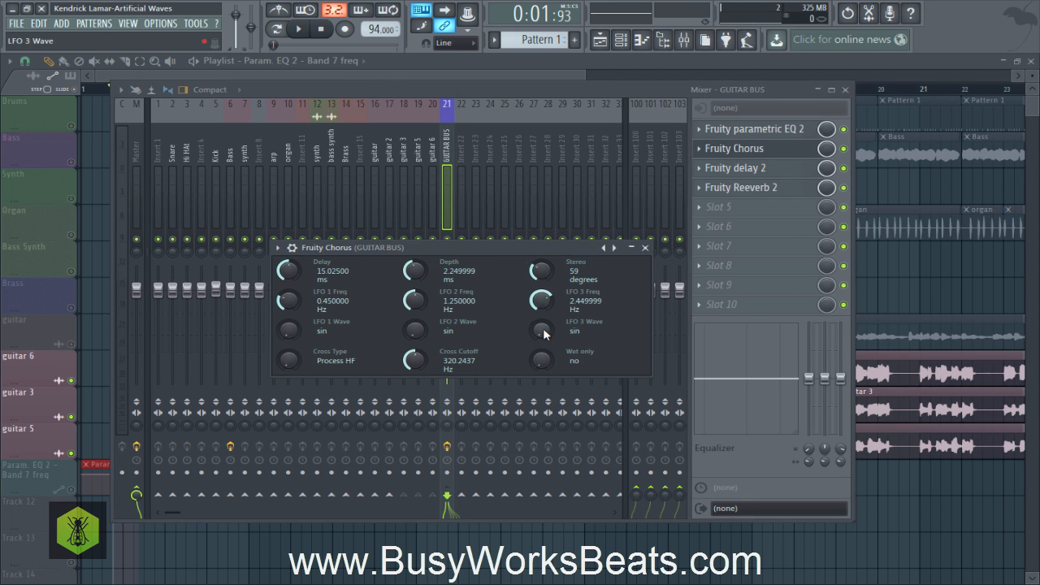
pyautogui.press('space')
pyautogui.press('space')
pyautogui.click(827, 148)
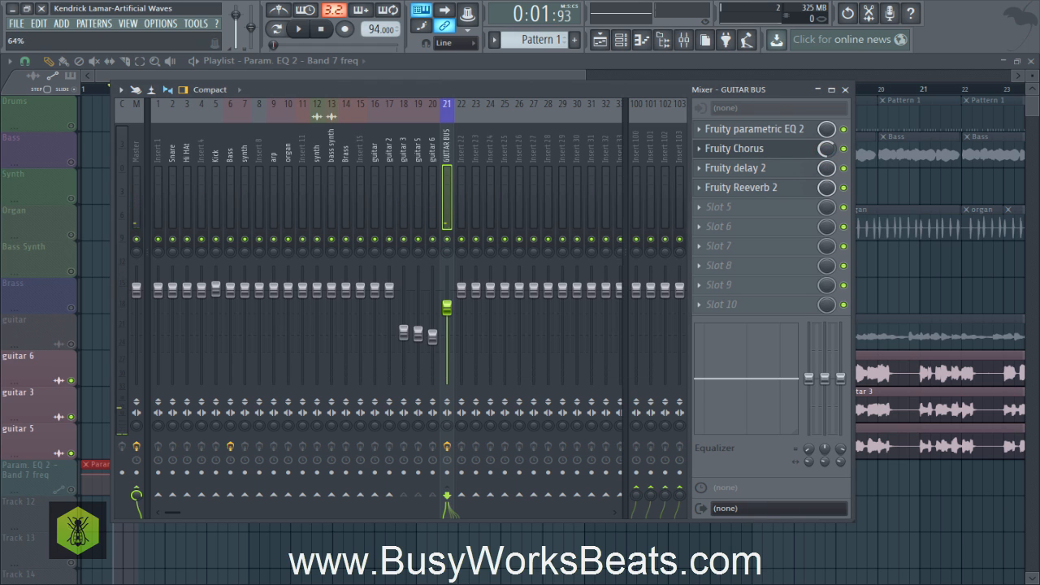
pyautogui.press('space')
pyautogui.moveTo(827, 148); pyautogui.dragTo(826, 153)
pyautogui.press('space')
pyautogui.press('space')
pyautogui.press('space')
pyautogui.press('space')
# - Leave the mixer, solo the Drums track in the playlist and play it
pyautogui.press('F9')
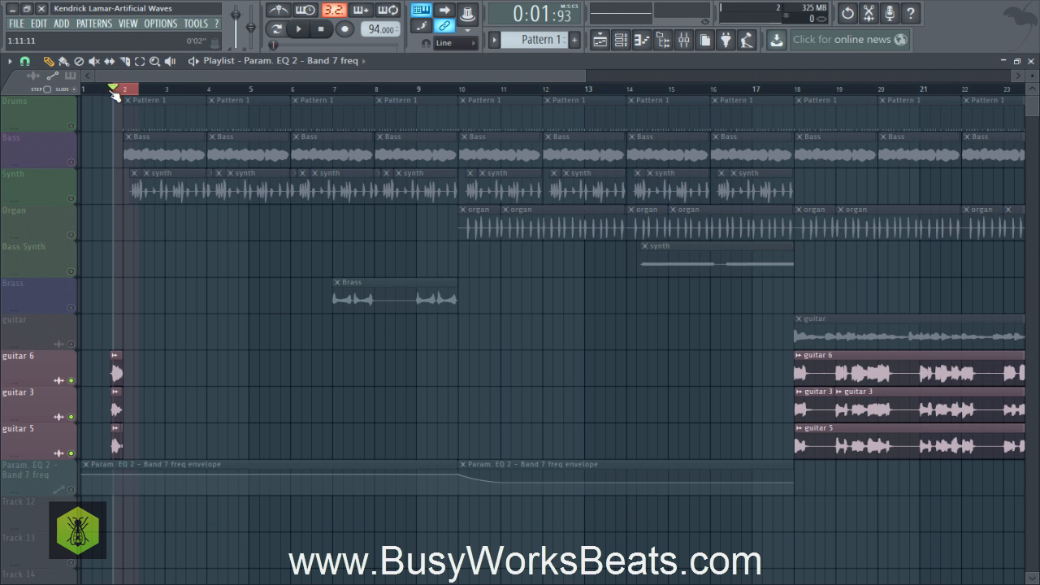
pyautogui.scroll(4, 114, 92)
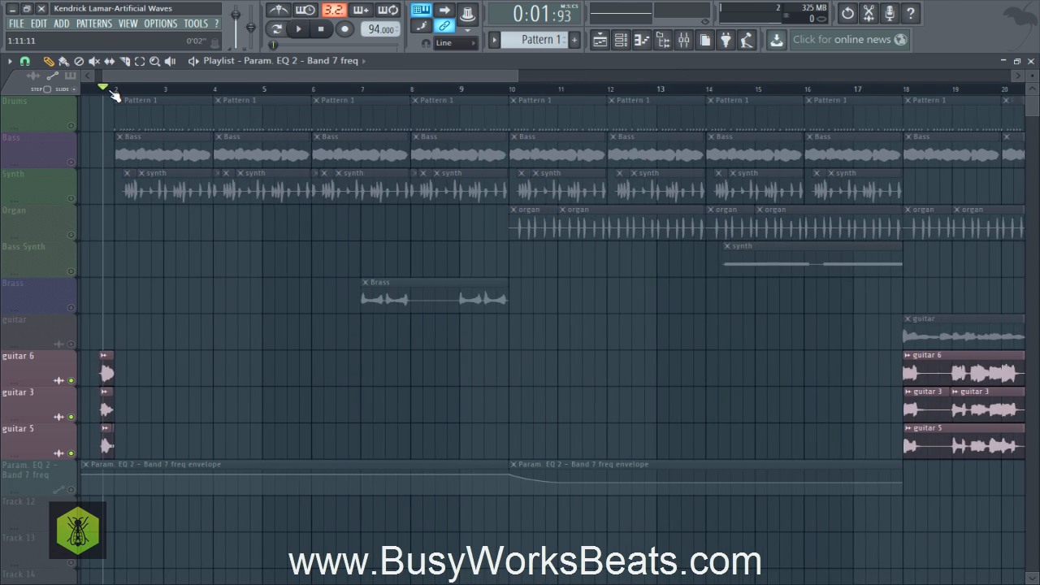
pyautogui.scroll(-3, 115, 94)
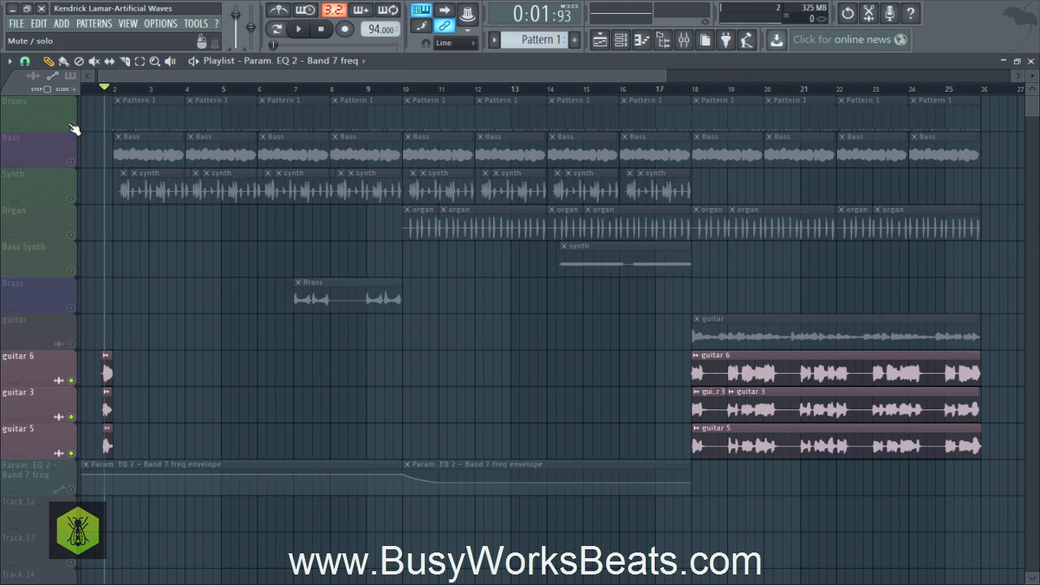
pyautogui.click(73, 128)
pyautogui.press('space')
# - Load Fruity Parametric EQ 2 into the Kick channel's first effect slot and briefly audition the drums
pyautogui.click(687, 40)
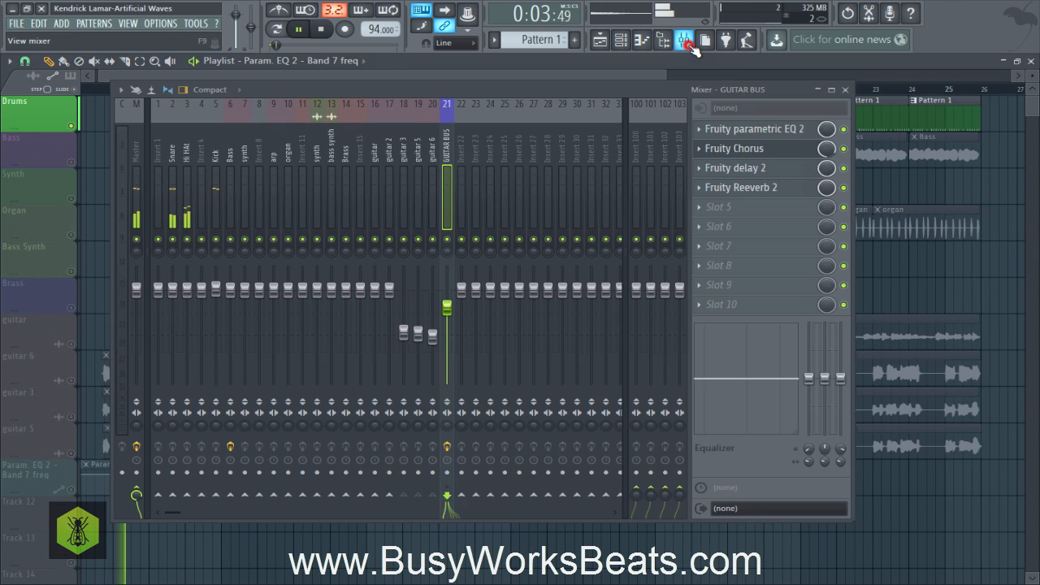
pyautogui.click(216, 151)
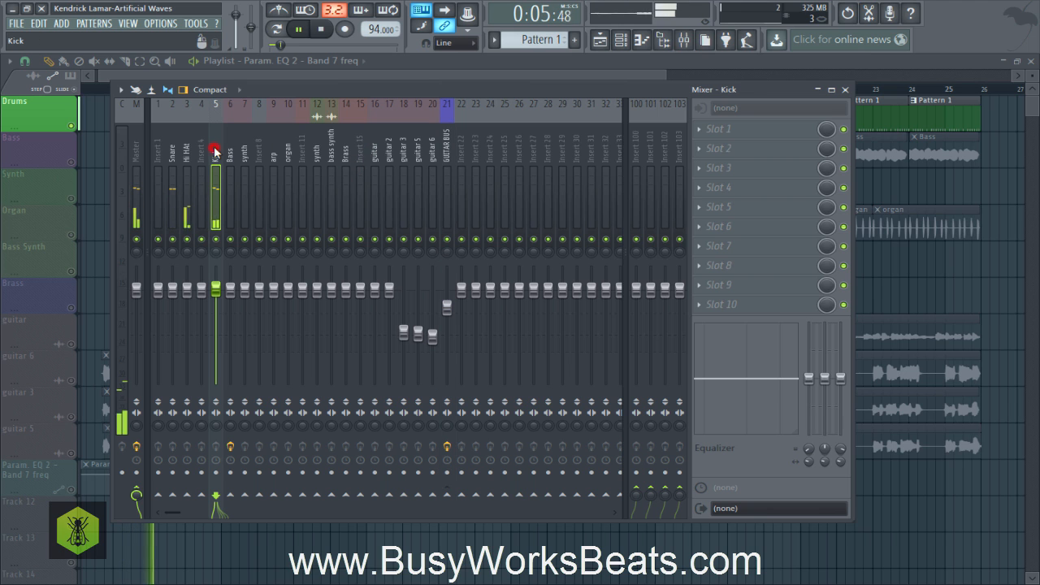
pyautogui.press('space')
pyautogui.click(704, 136)
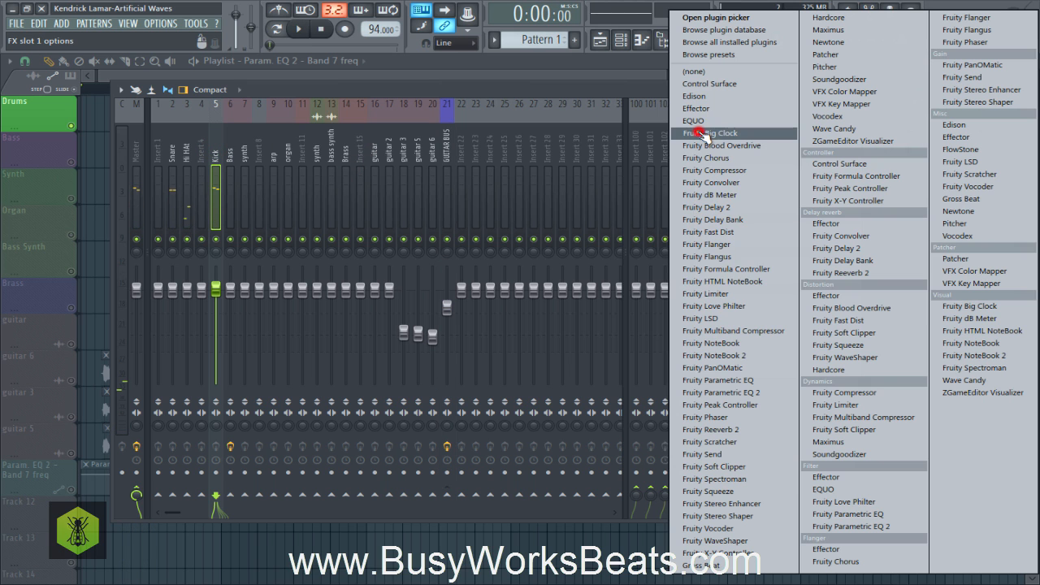
pyautogui.click(748, 390)
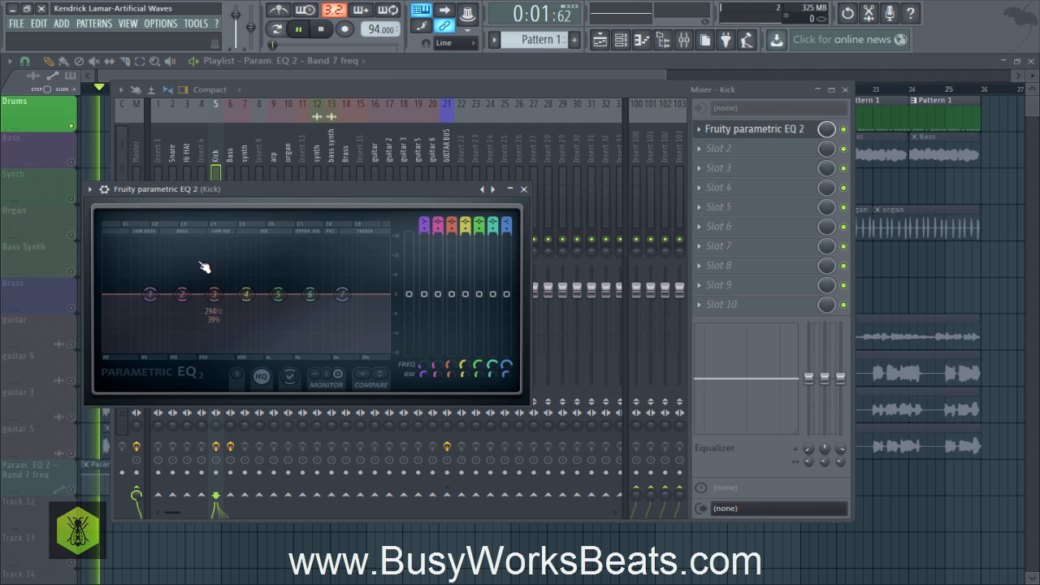
pyautogui.press('space')
# - Set playlist snapping to Beat and select the timeline from bar 2 to bar 6 for looped playback
pyautogui.rightClick(96, 116)
pyautogui.moveTo(116, 91); pyautogui.dragTo(174, 96)
pyautogui.click(25, 62)
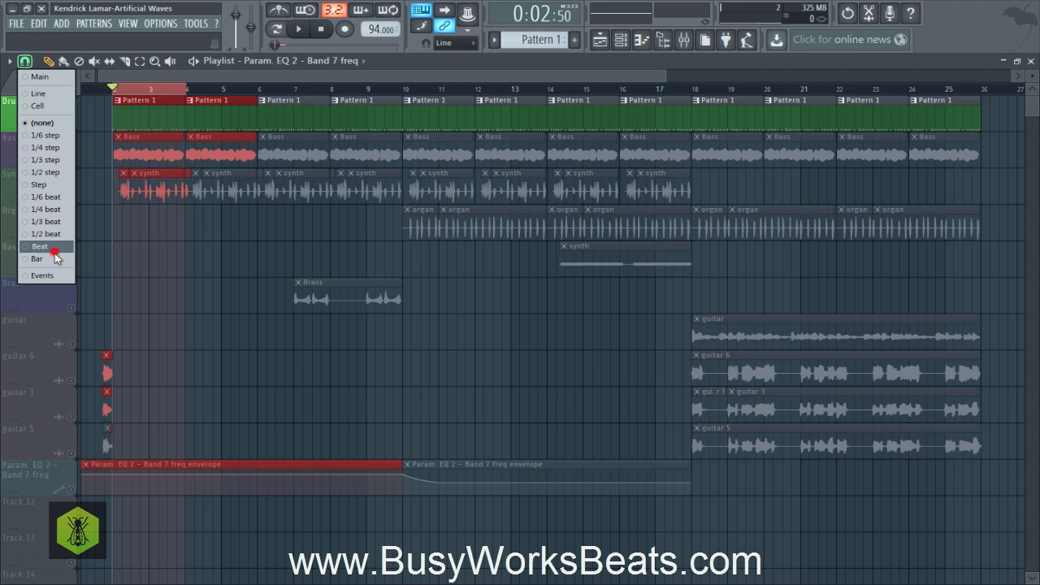
pyautogui.click(40, 250)
pyautogui.click(118, 90)
pyautogui.moveTo(118, 90); pyautogui.dragTo(244, 98)
pyautogui.press('space')
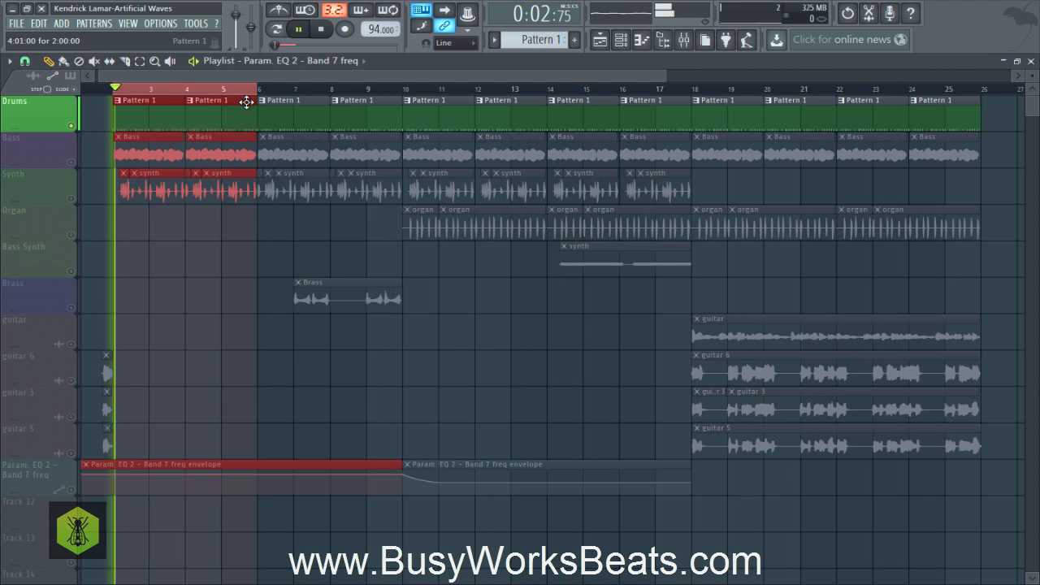
# - Boost band 3 of the kick's EQ by about 1.4 dB at 257 Hz with 14% bandwidth, auditioning the drums
pyautogui.click(689, 41)
pyautogui.press('space')
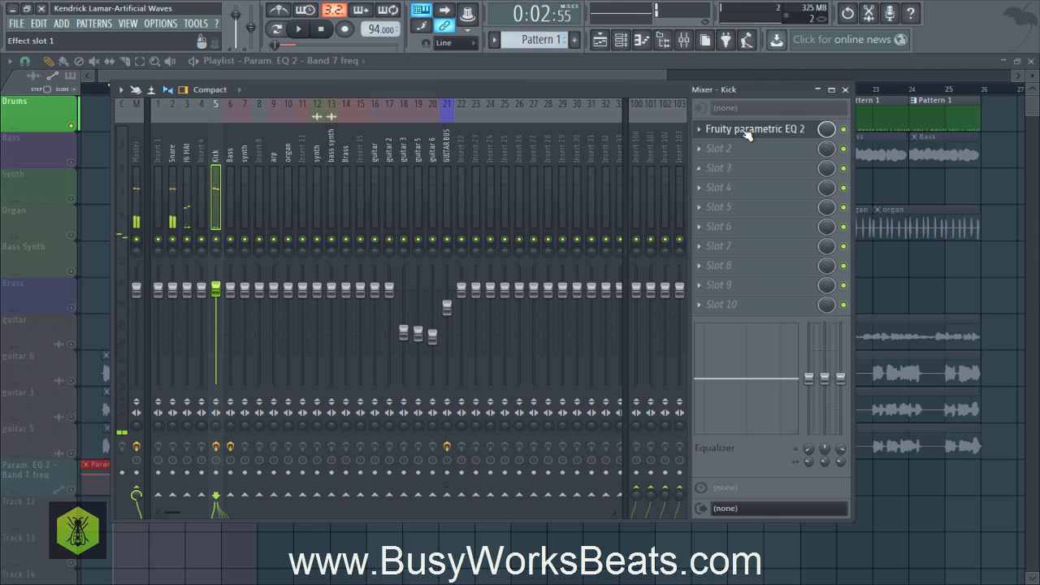
pyautogui.click(741, 130)
pyautogui.press('space')
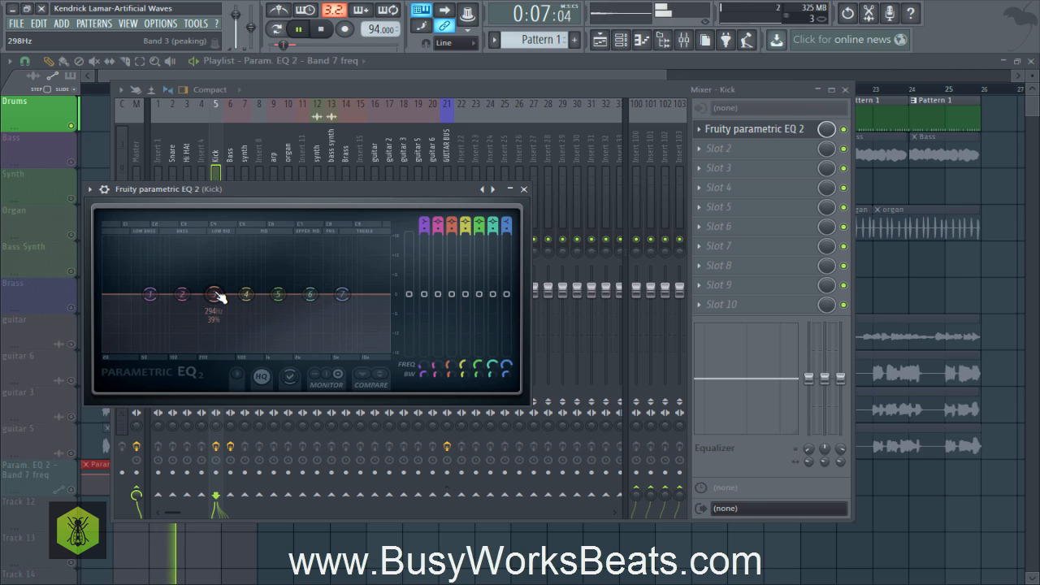
pyautogui.press('space')
pyautogui.moveTo(216, 298); pyautogui.dragTo(213, 290)
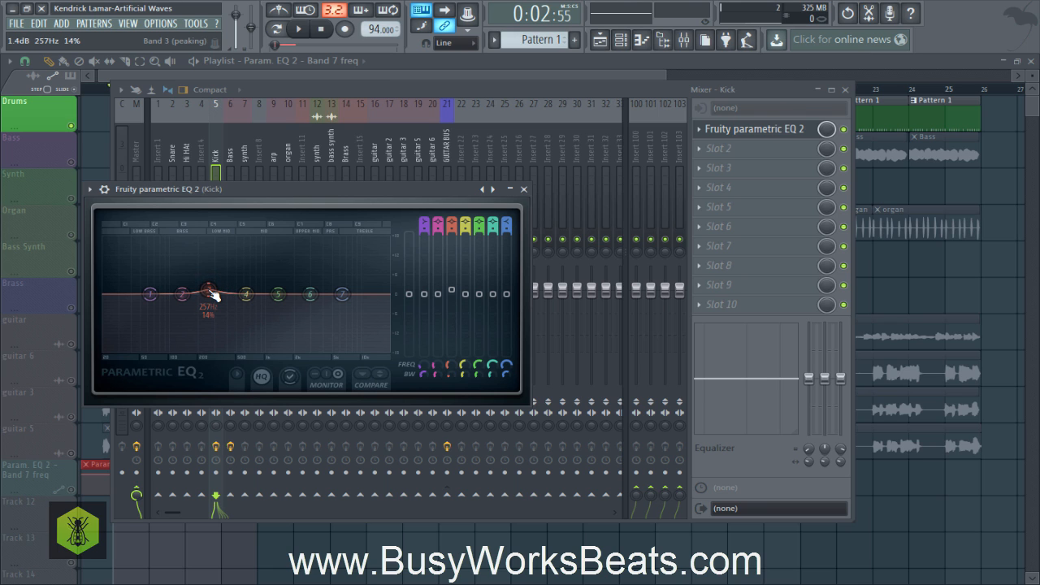
pyautogui.press('space')
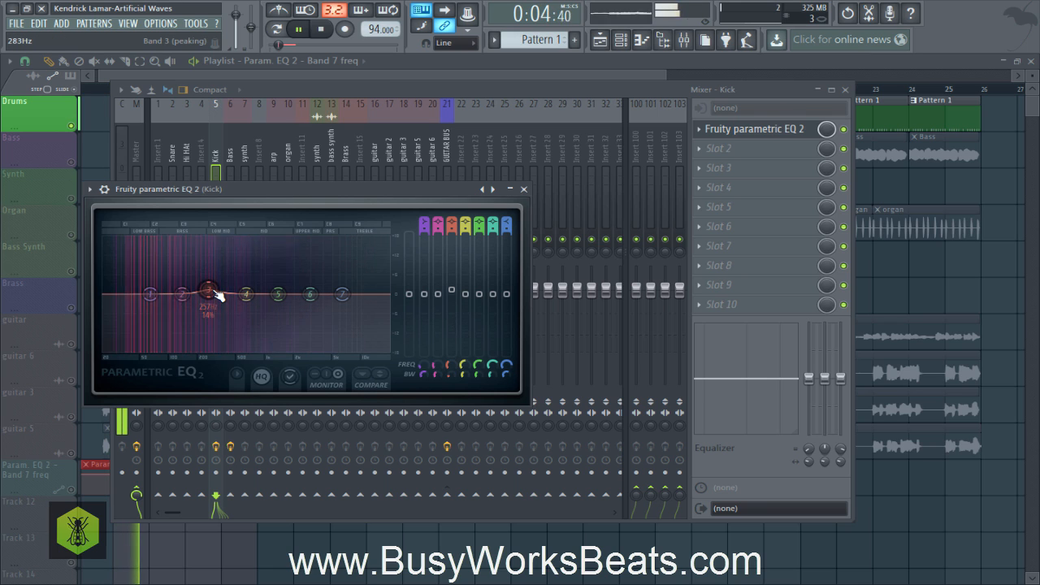
pyautogui.click(522, 190)
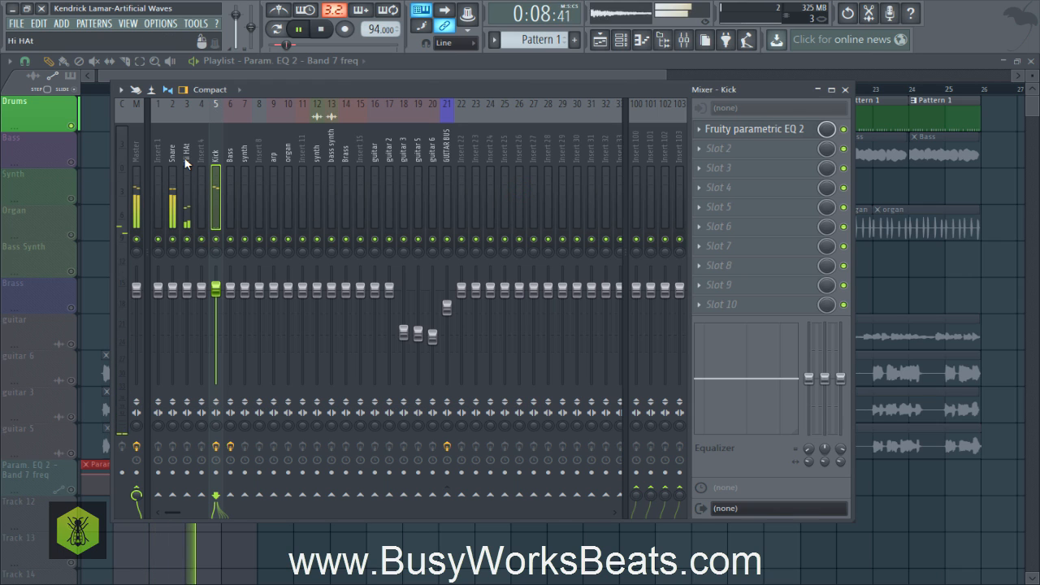
pyautogui.press('space')
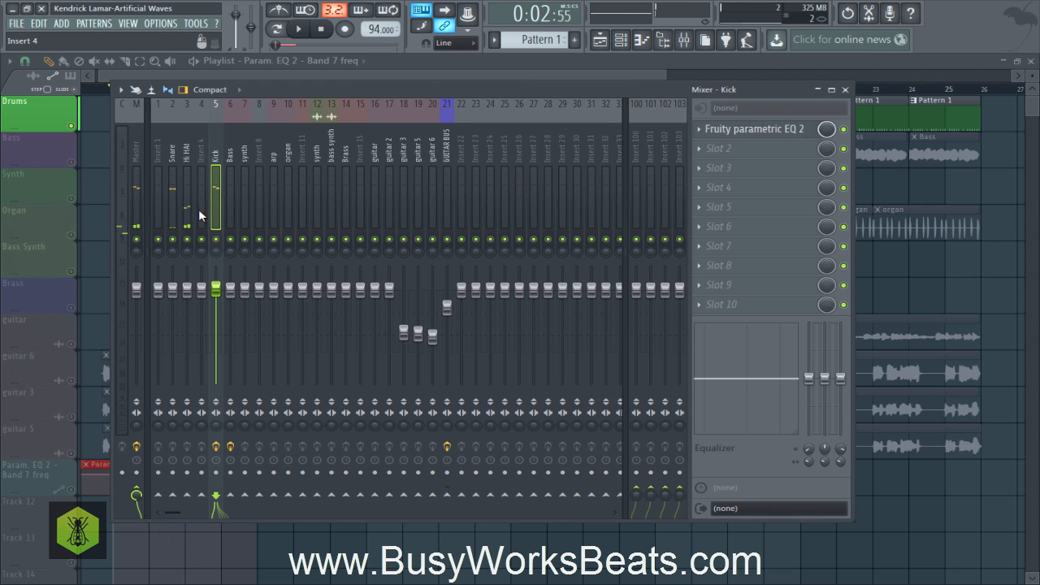
# - Select the Hi Hat channel and listen to its level in the looped drum section
pyautogui.click(188, 164)
pyautogui.press('space')
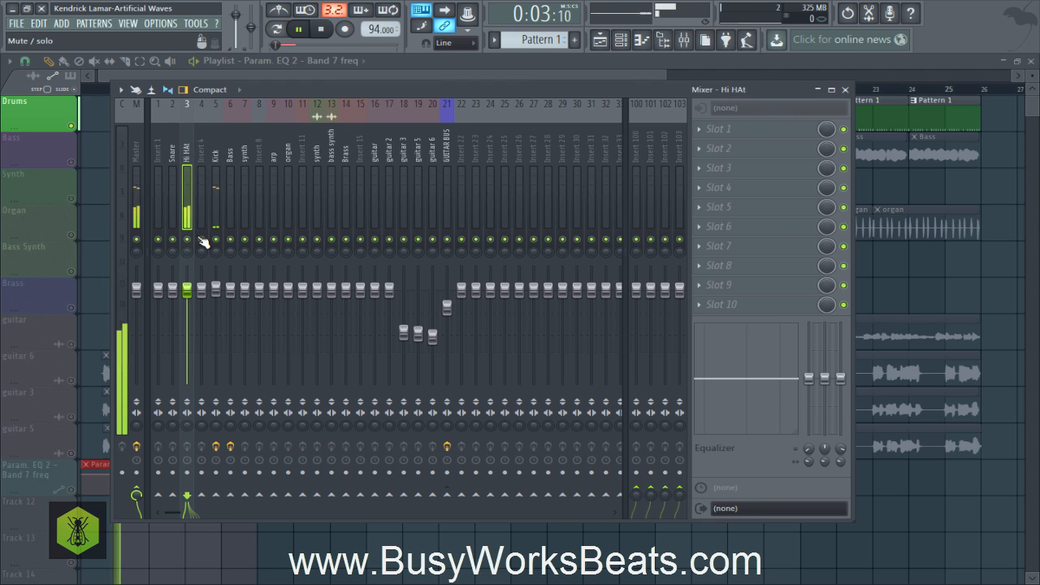
pyautogui.press('space')
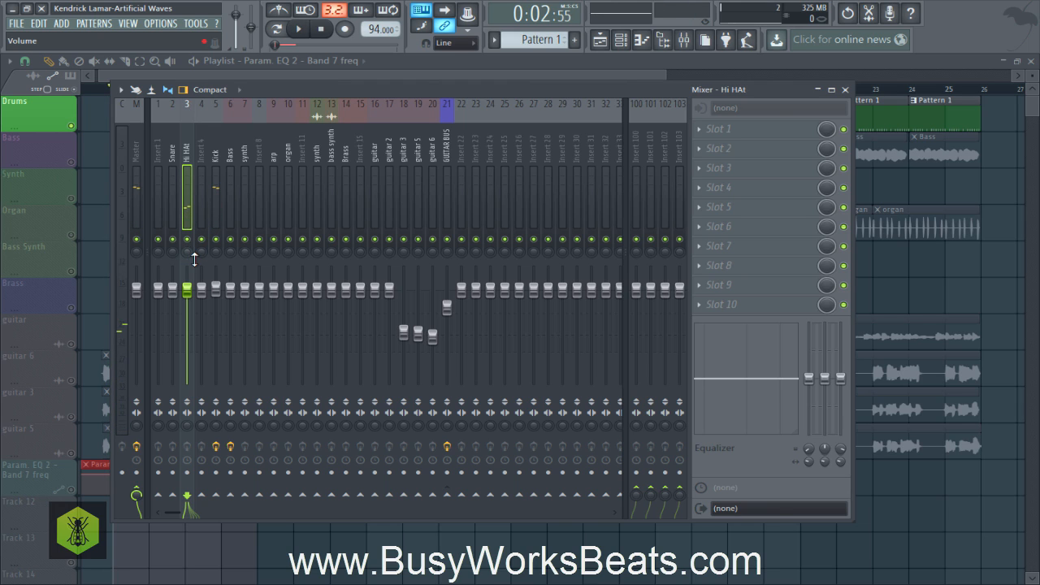
pyautogui.press('space')
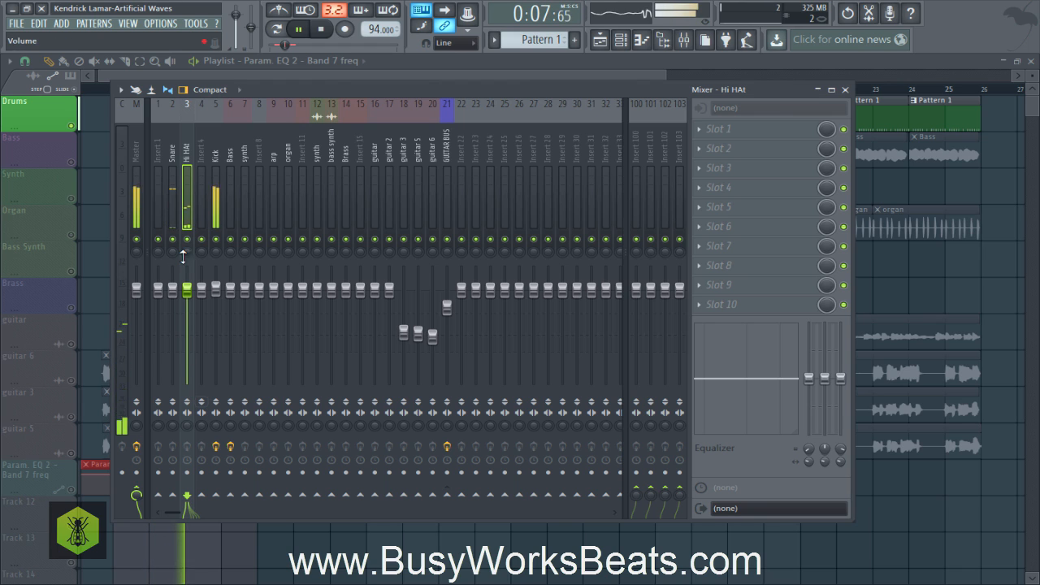
# - Load Fruity Parametric EQ 2 into the Snare channel's first effect slot
pyautogui.click(173, 165)
pyautogui.press('space')
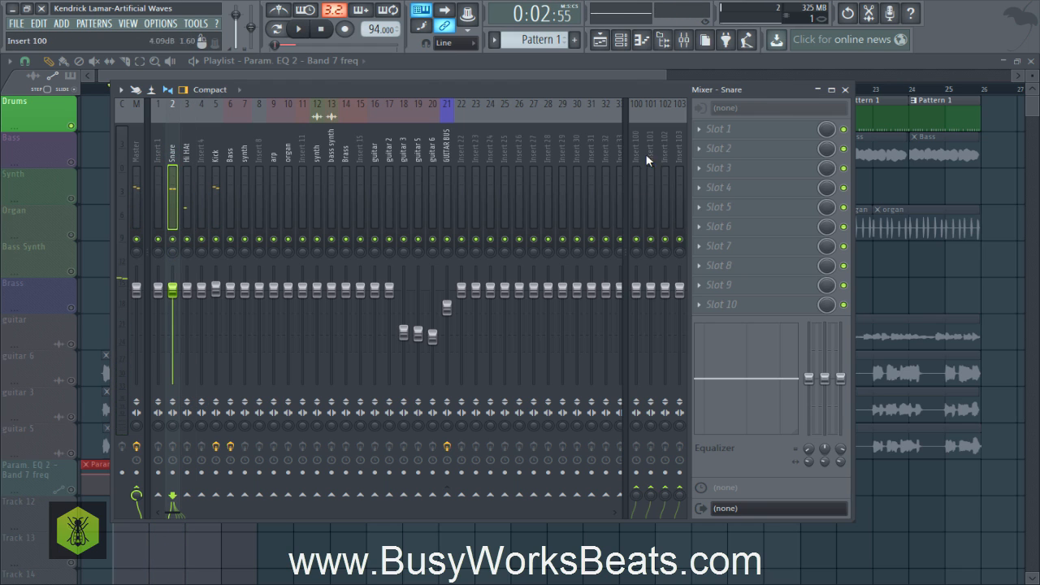
pyautogui.click(704, 137)
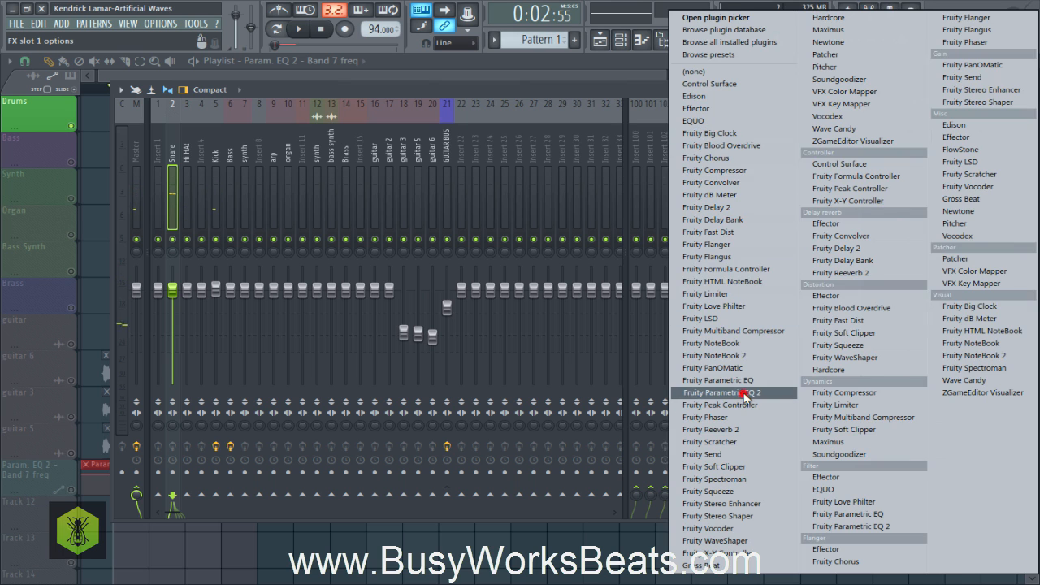
pyautogui.click(707, 395)
pyautogui.press('space')
pyautogui.press('space')
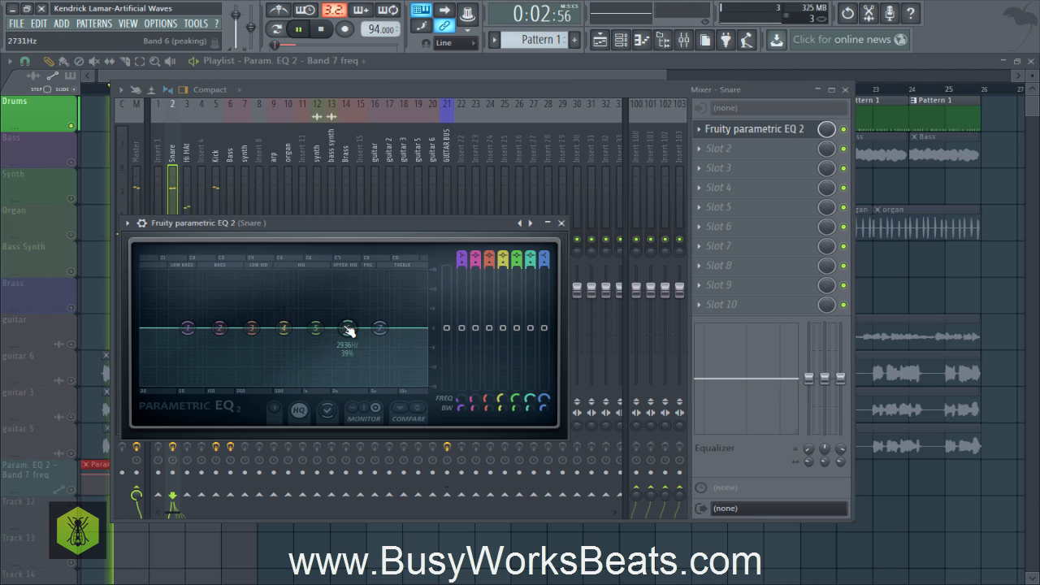
# - Add a narrow treble boost with band 6 of the snare's EQ, audition it and reduce the boost to a moderate level
pyautogui.moveTo(348, 329); pyautogui.dragTo(382, 286)
pyautogui.press('space')
pyautogui.press('space')
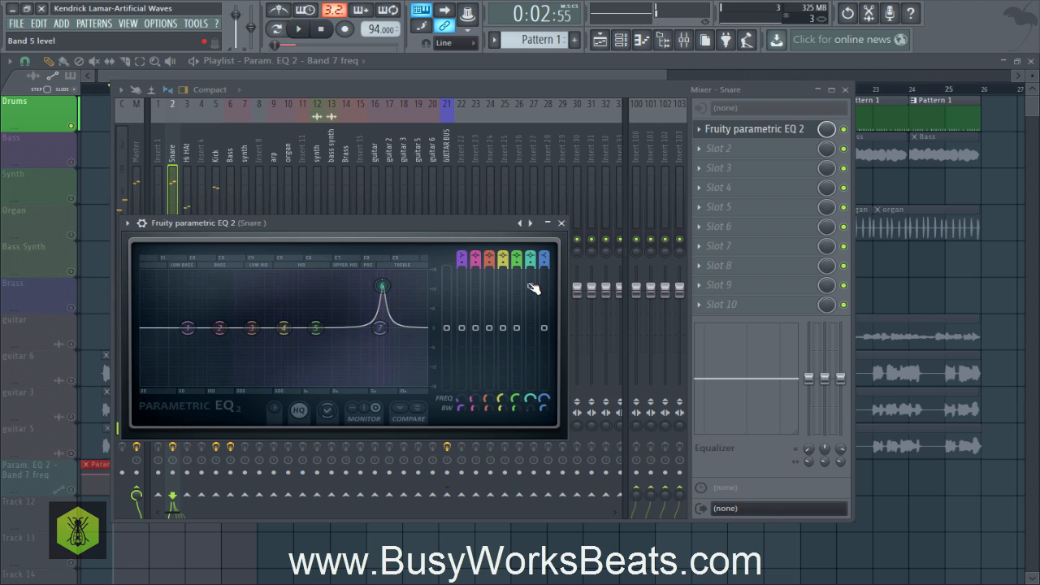
pyautogui.moveTo(528, 288); pyautogui.dragTo(529, 310)
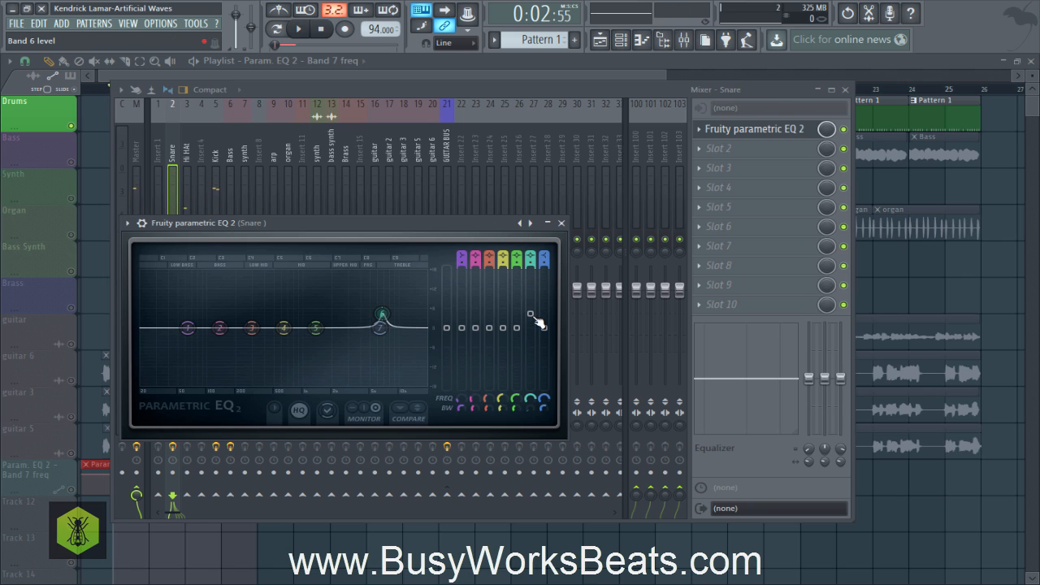
pyautogui.moveTo(534, 317)
pyautogui.mouseDown()
pyautogui.moveTo(530, 285)
pyautogui.moveTo(530, 304)
pyautogui.mouseUp()
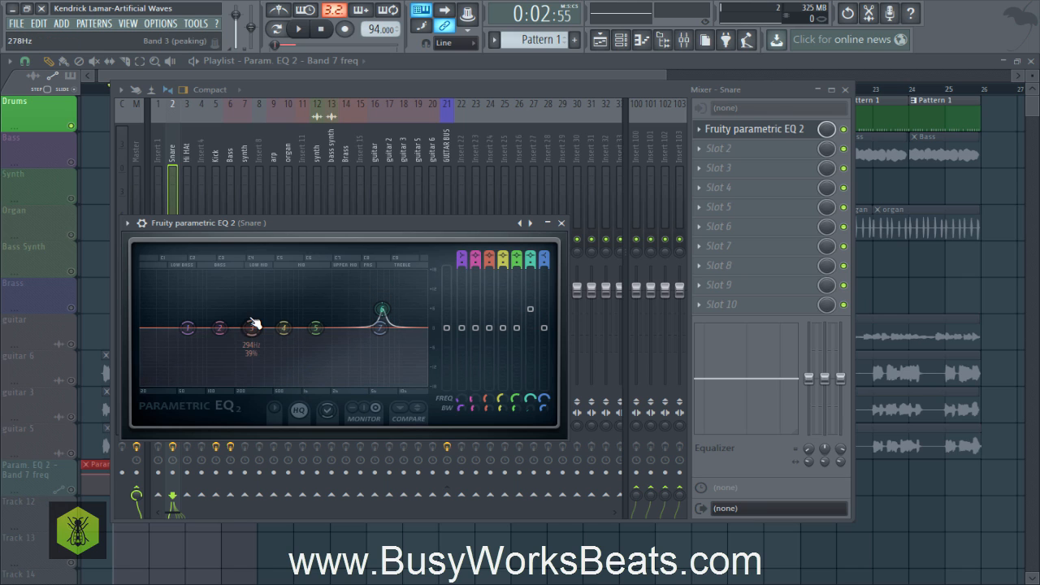
# - Boost band 3 of the snare's EQ by about 7.8 dB at 310 Hz with 24% bandwidth and audition it
pyautogui.moveTo(252, 328); pyautogui.dragTo(253, 303)
pyautogui.click(301, 31)
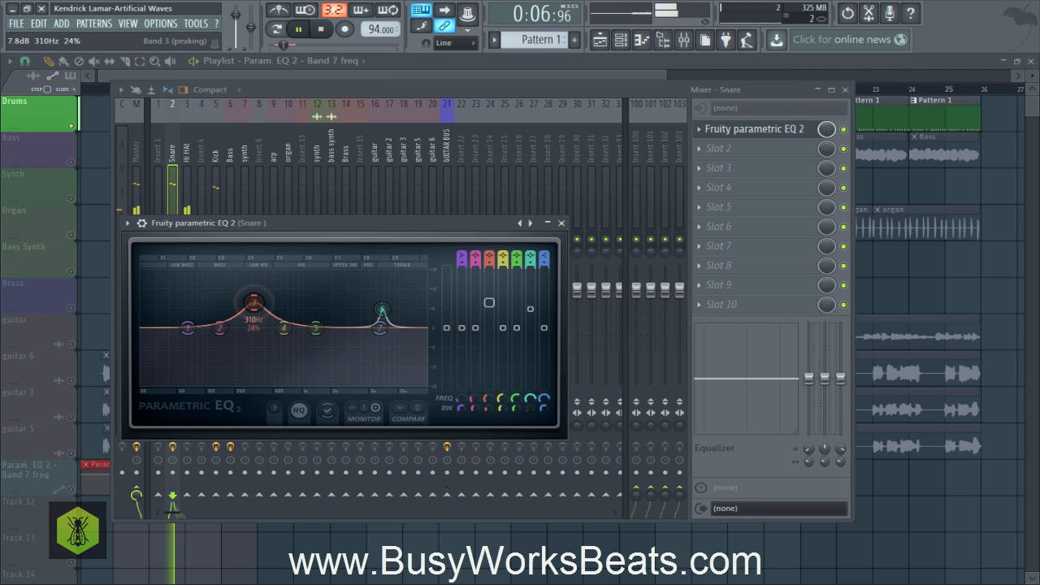
pyautogui.click(318, 29)
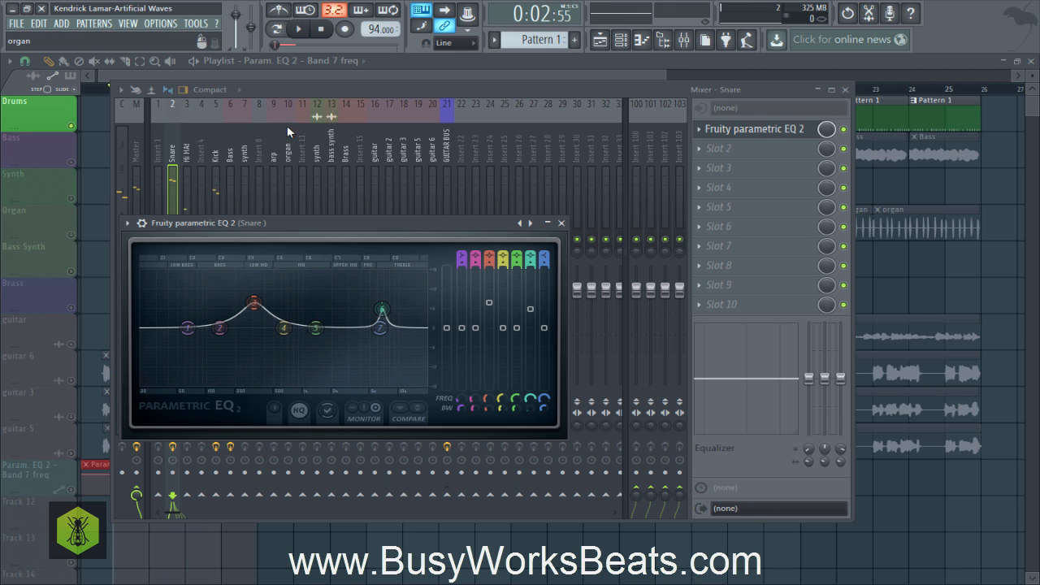
# - Lower the Snare channel's volume to 89% (-2.6 dB) during playback and briefly recheck its EQ curve
pyautogui.click(258, 87)
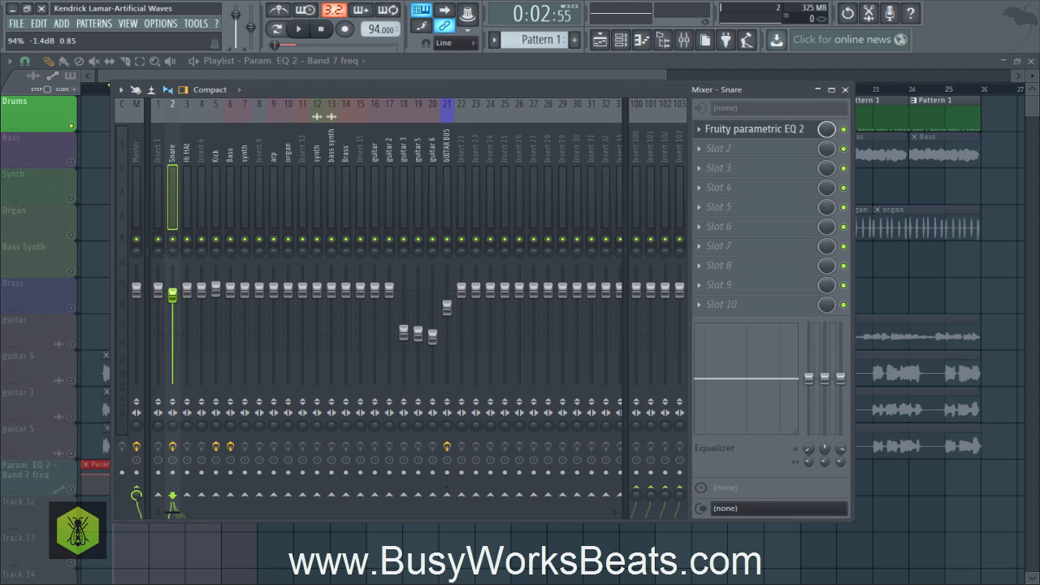
pyautogui.click(299, 30)
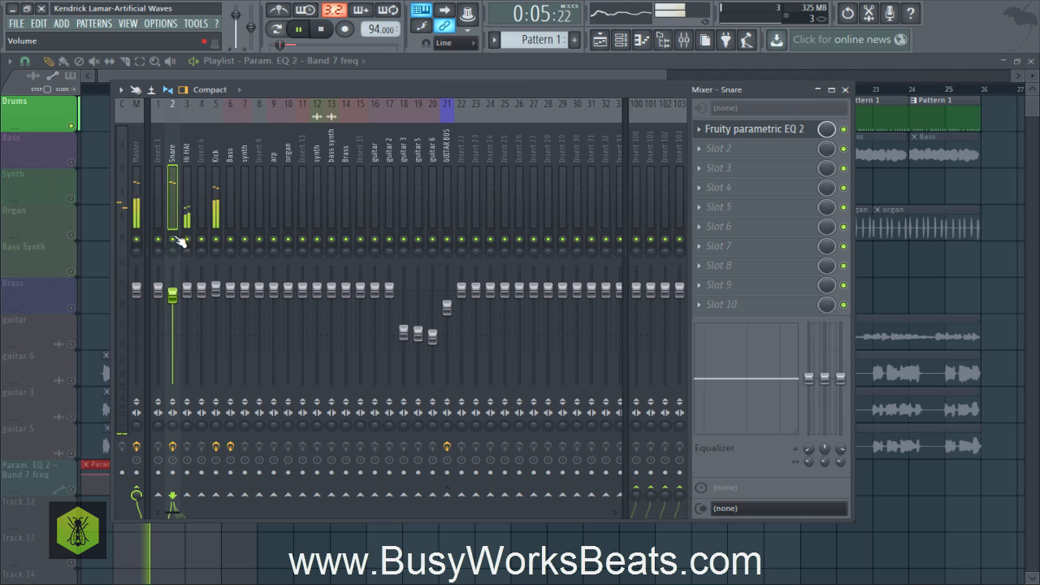
pyautogui.moveTo(173, 295); pyautogui.dragTo(173, 300)
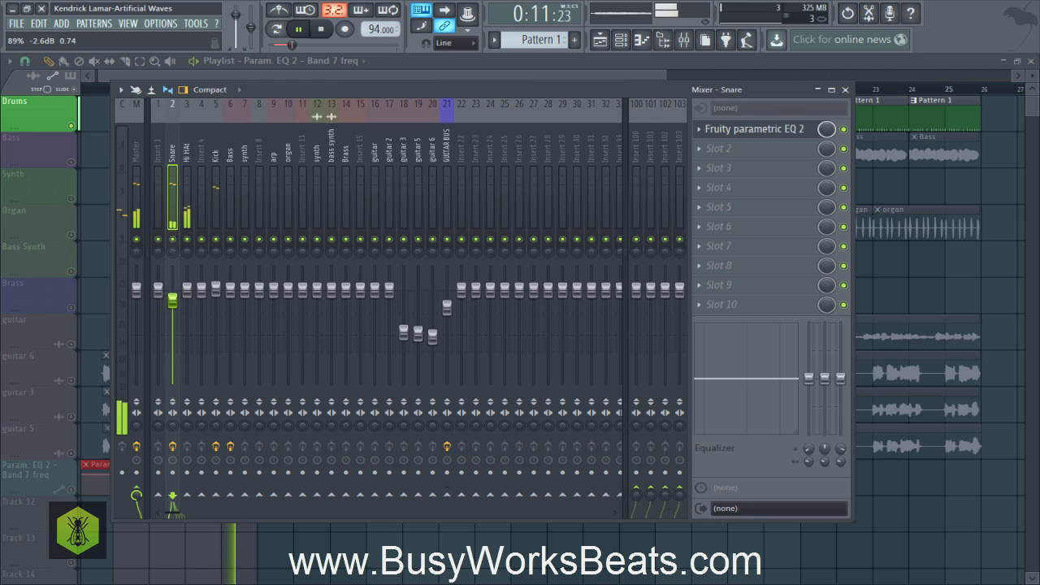
pyautogui.click(776, 133)
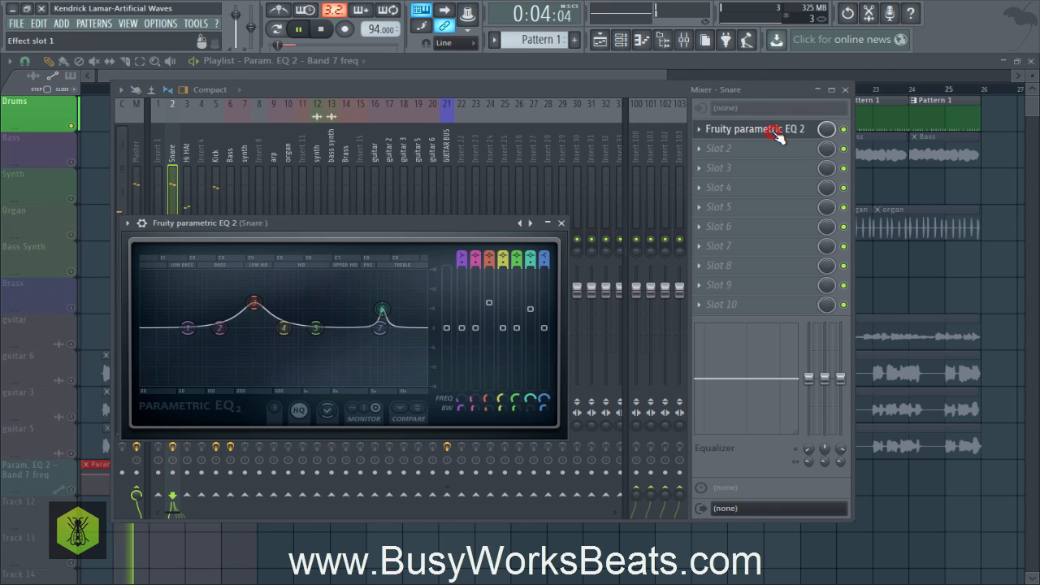
pyautogui.click(561, 223)
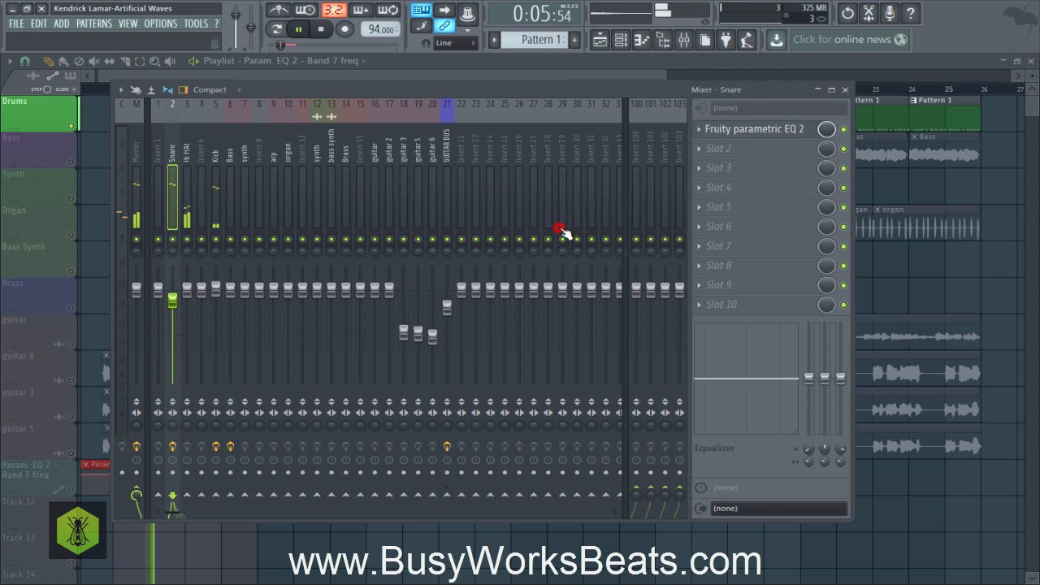
# - Close the mixer, stop playback and unmute the Bass track alongside the drums
pyautogui.click(845, 89)
pyautogui.press('space')
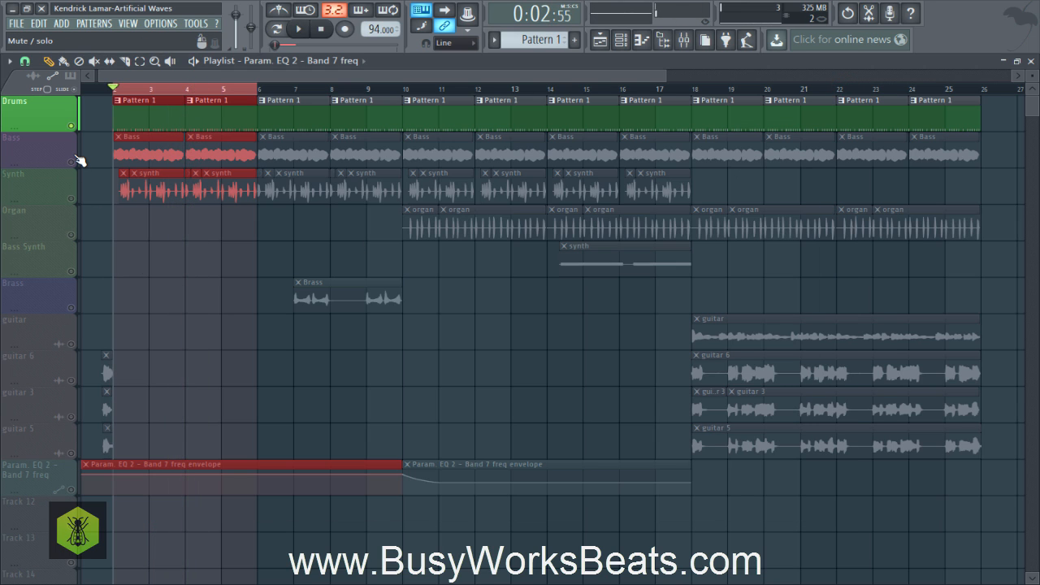
pyautogui.click(72, 162)
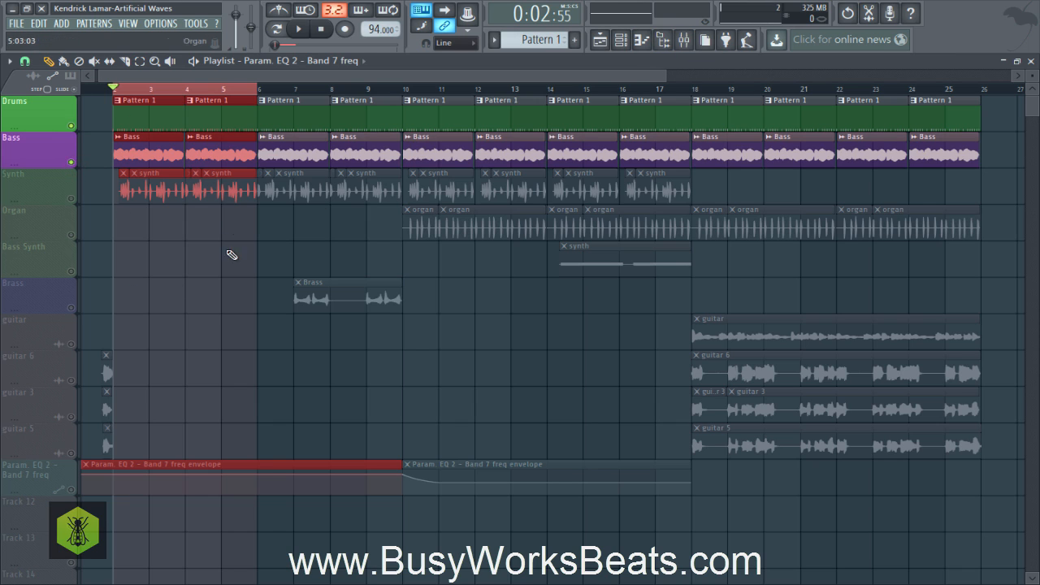
# - Lower the Bass channel's volume to 49% (-13.0 dB) in the mixer, auditioning it against the drums
pyautogui.click(683, 39)
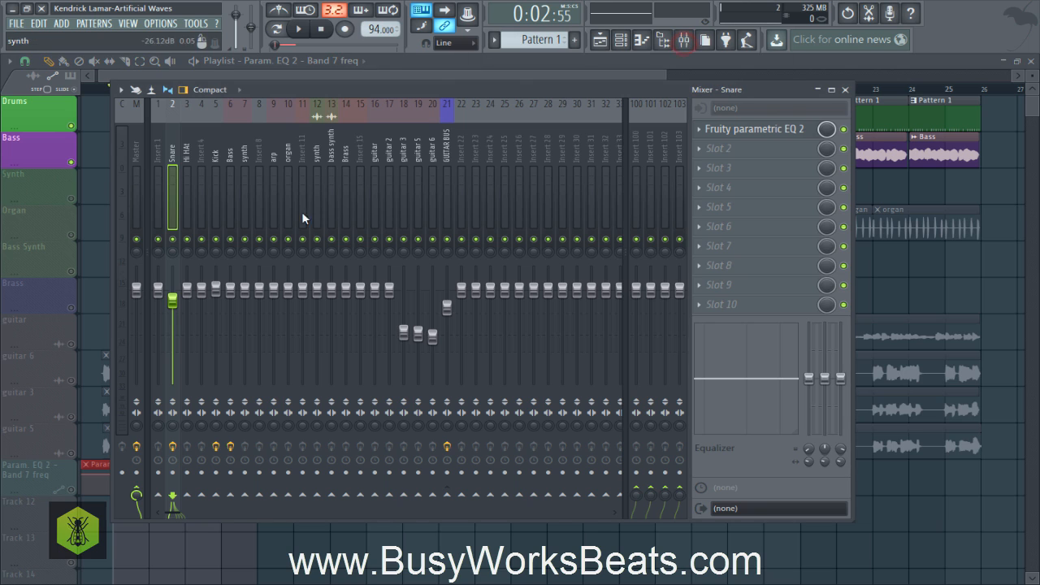
pyautogui.click(230, 166)
pyautogui.press('space')
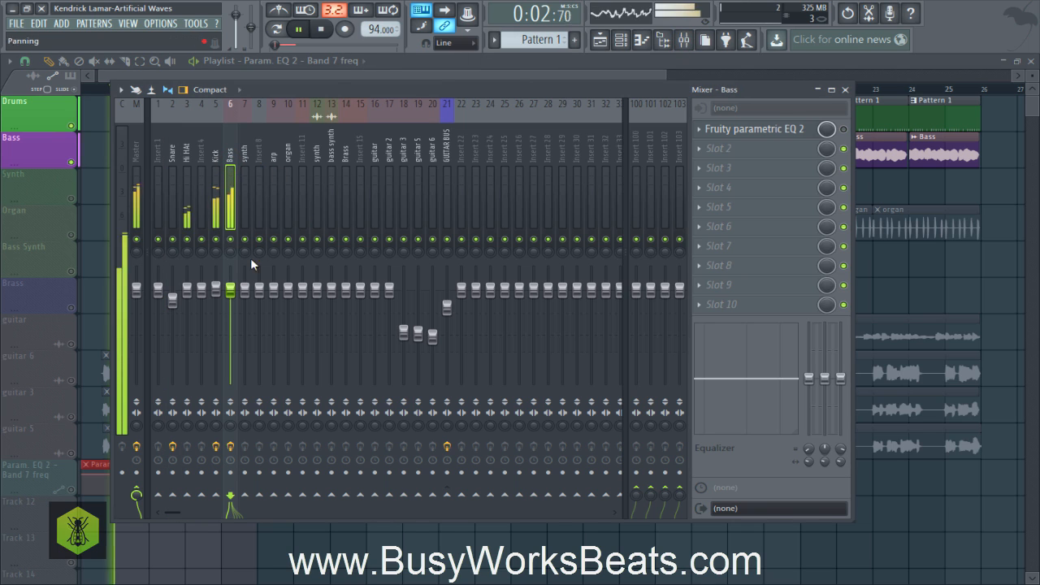
pyautogui.press('space')
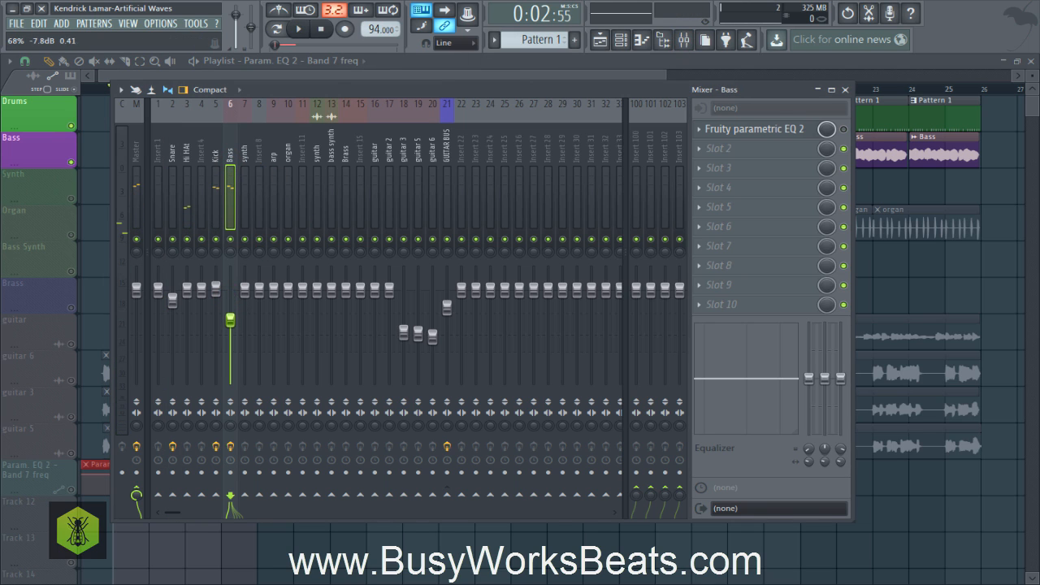
pyautogui.moveTo(230, 320); pyautogui.dragTo(230, 332)
pyautogui.press('space')
pyautogui.press('space')
pyautogui.press('space')
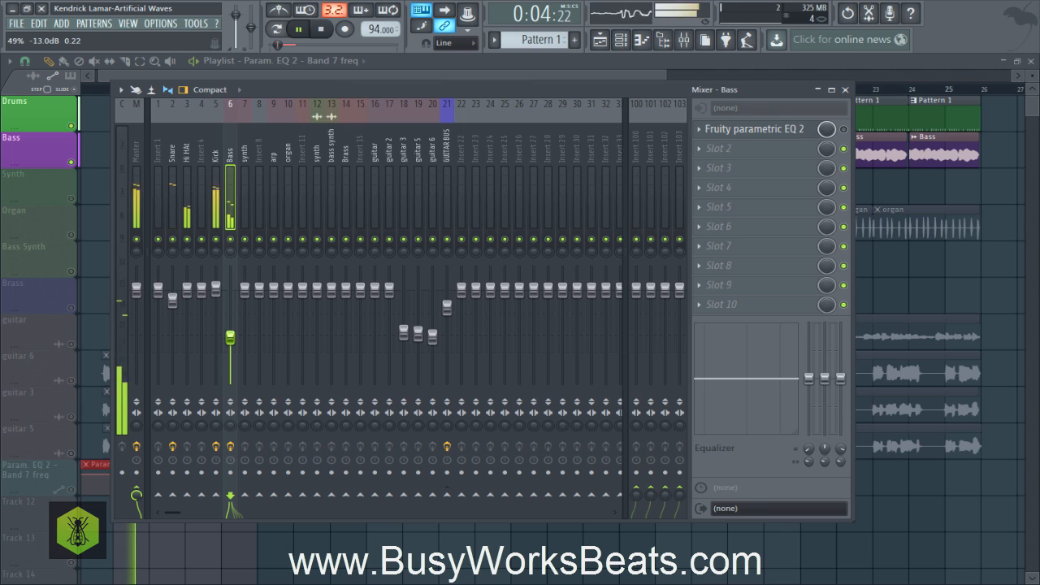
pyautogui.press('space')
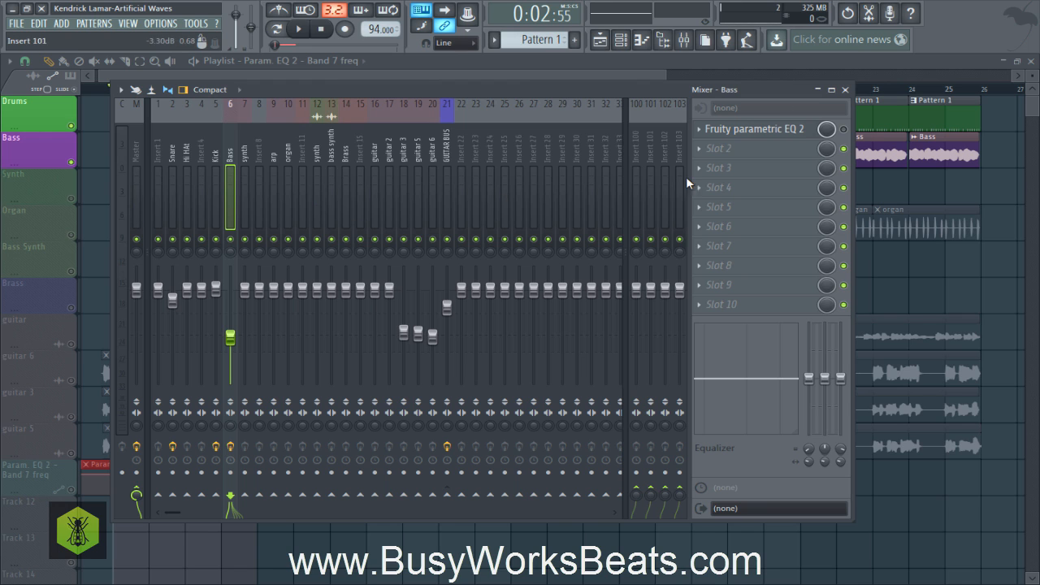
# - Add Fruity Limiter to slot 3 of the Bass channel, lower its ceiling, audition it and close the plugin
pyautogui.click(723, 172)
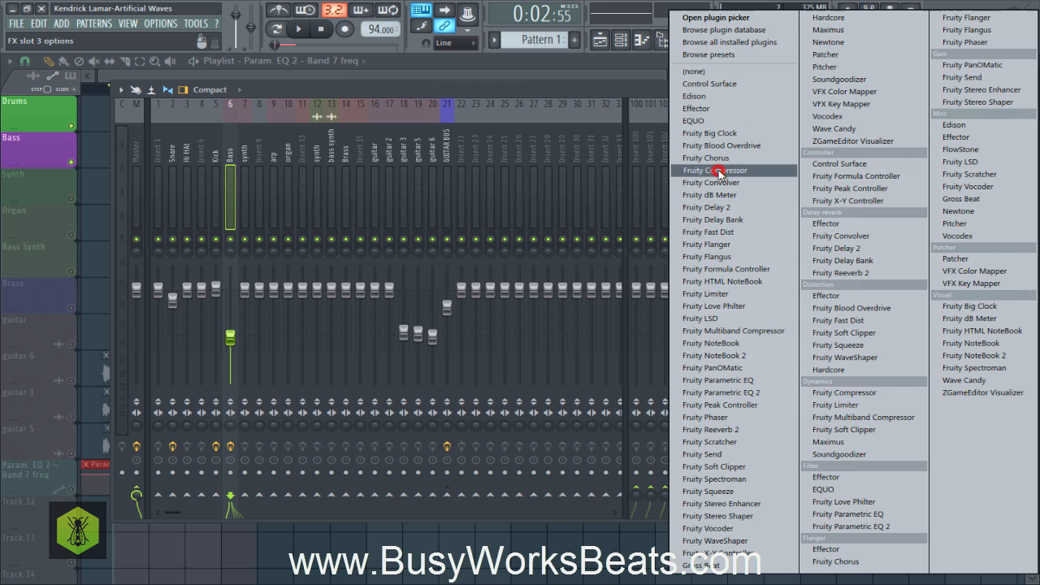
pyautogui.click(742, 293)
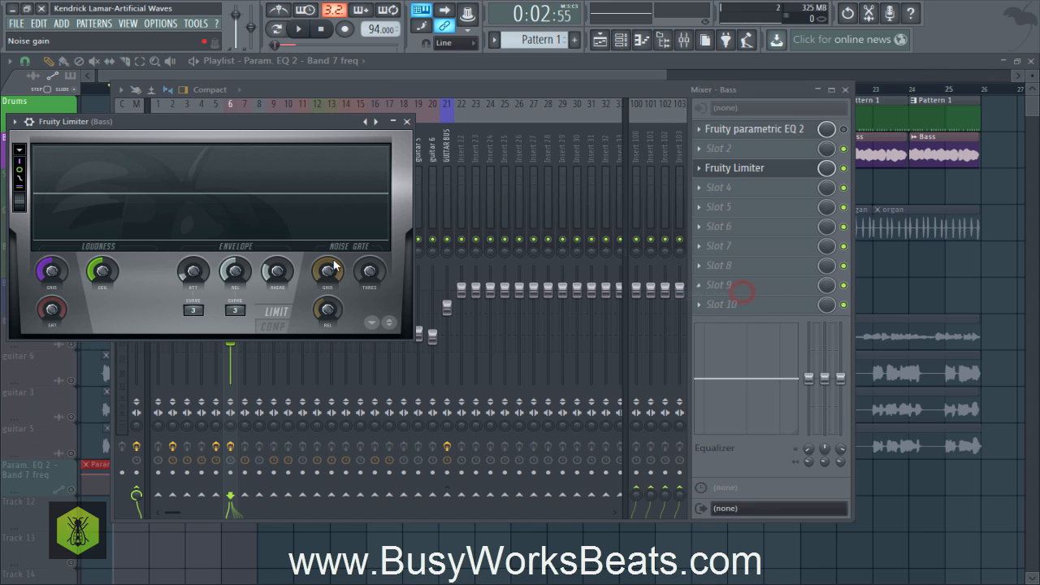
pyautogui.moveTo(112, 270); pyautogui.dragTo(111, 287)
pyautogui.rightClick(112, 269)
pyautogui.click(105, 271)
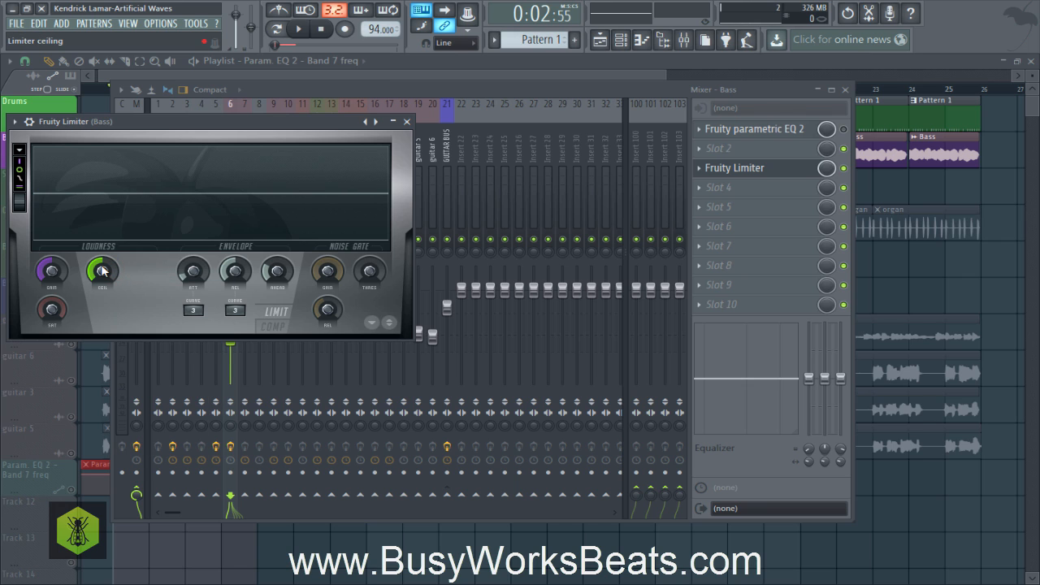
pyautogui.moveTo(101, 271); pyautogui.dragTo(102, 316)
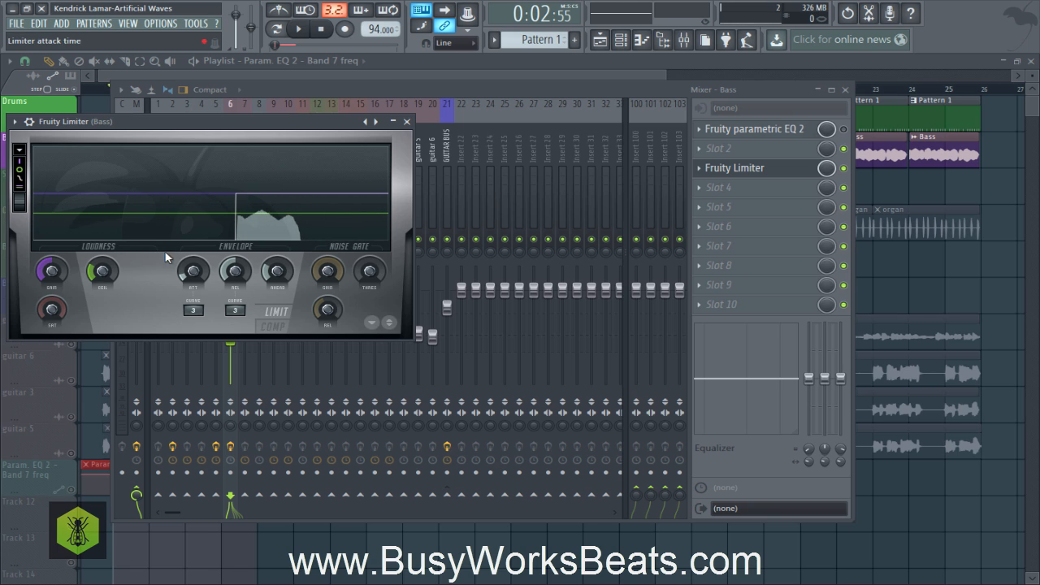
pyautogui.moveTo(101, 271); pyautogui.dragTo(101, 289)
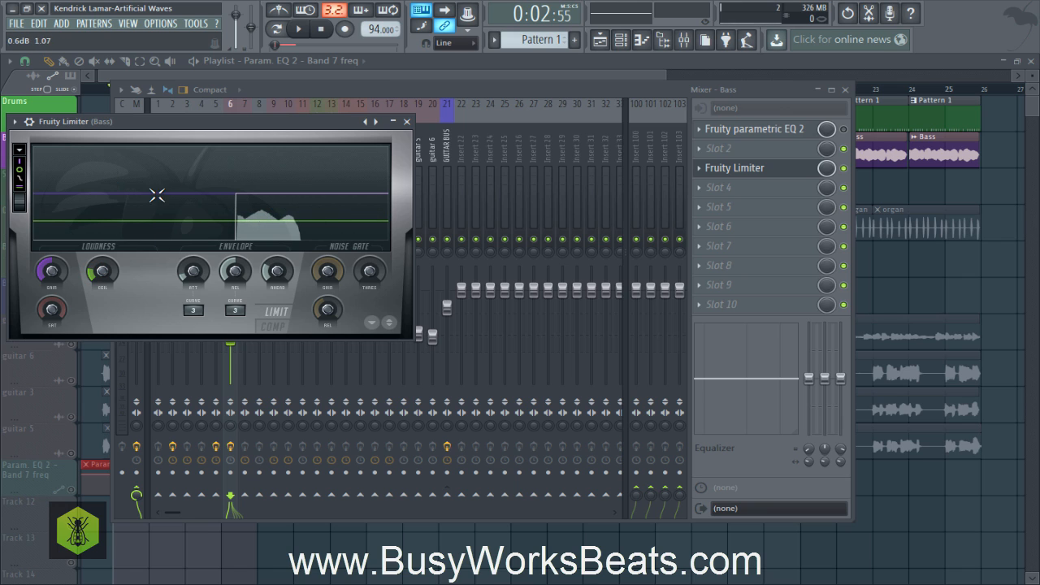
pyautogui.press('space')
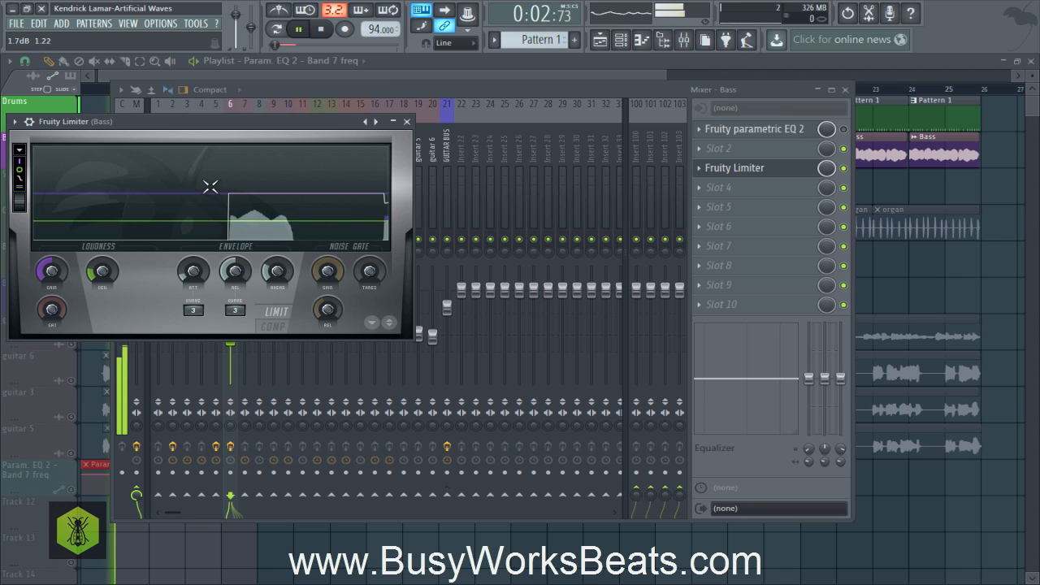
pyautogui.click(406, 121)
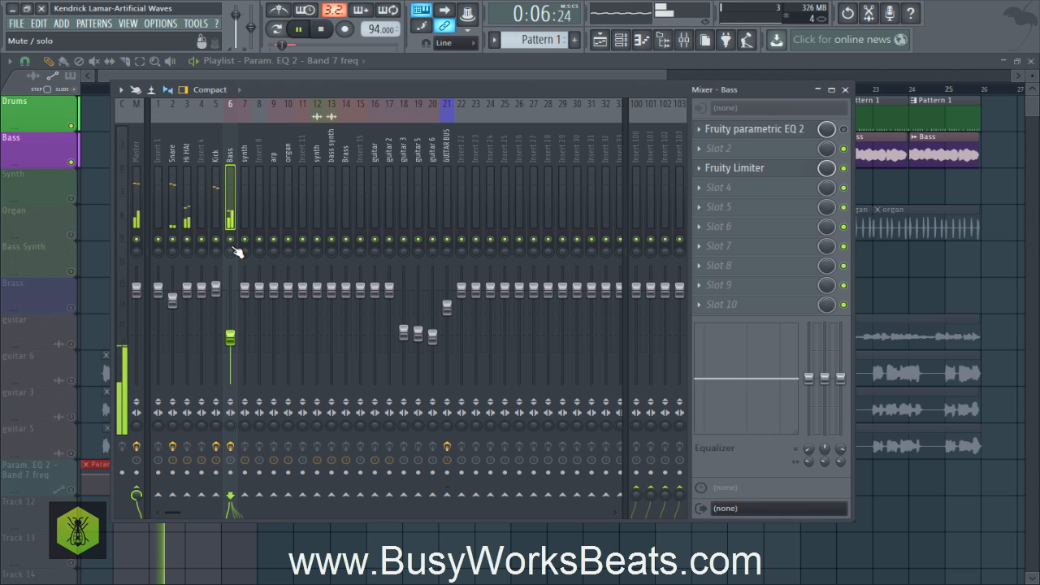
# - Raise the Bass channel's fader moderately while auditioning the limited bass with the drums, and stop playback
pyautogui.press('space')
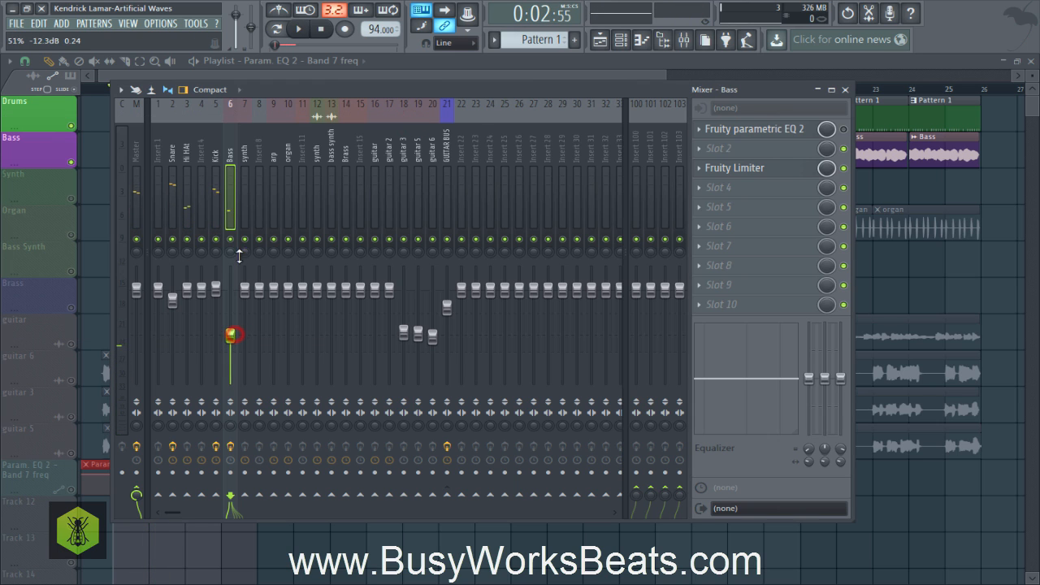
pyautogui.press('space')
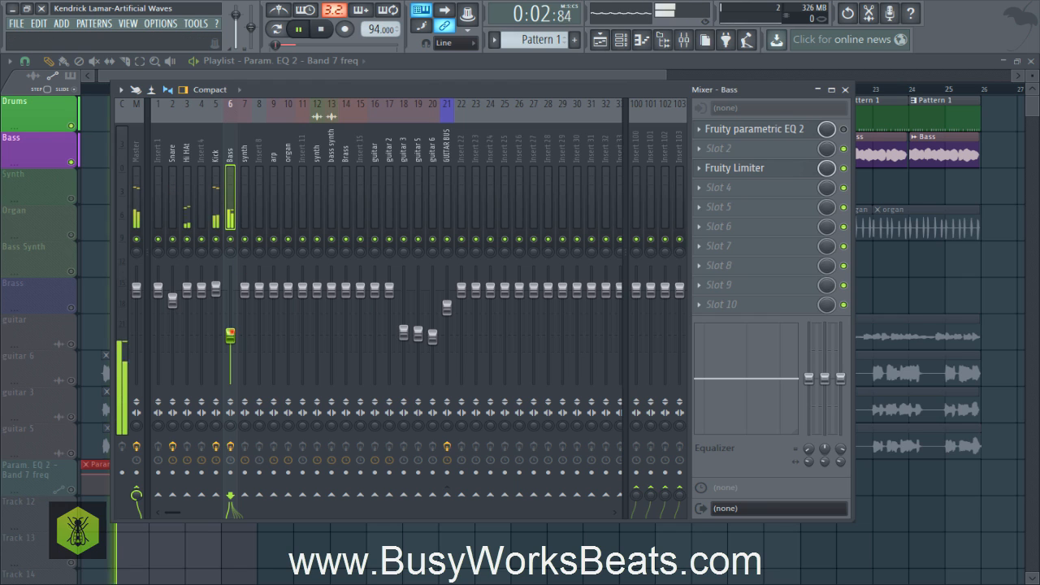
pyautogui.moveTo(230, 336); pyautogui.dragTo(230, 324)
pyautogui.press('space')
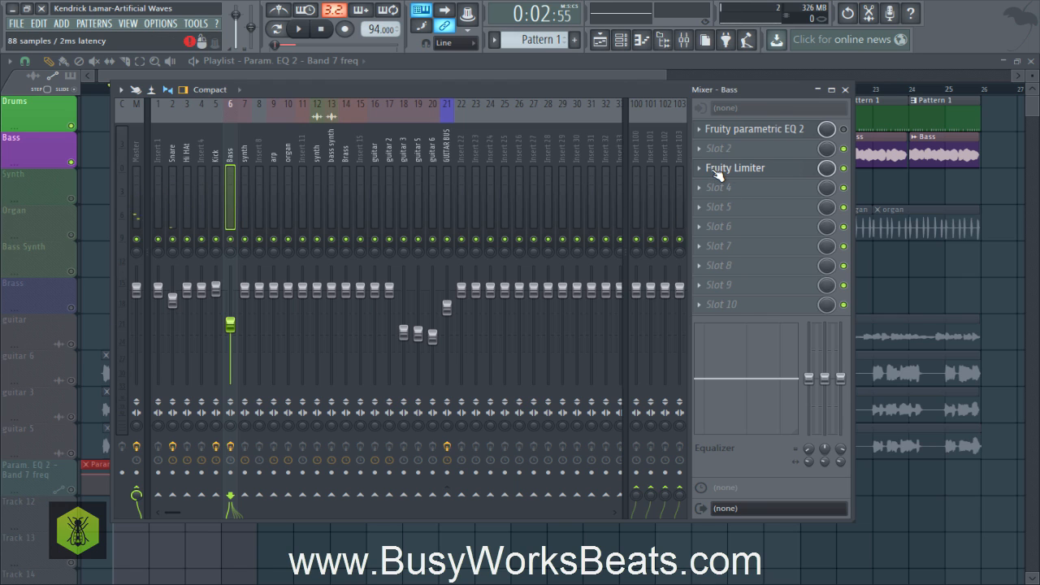
# - Open and enable Fruity parametric EQ 2 on the Bass channel, keeping band 7 as a low pass
pyautogui.click(727, 133)
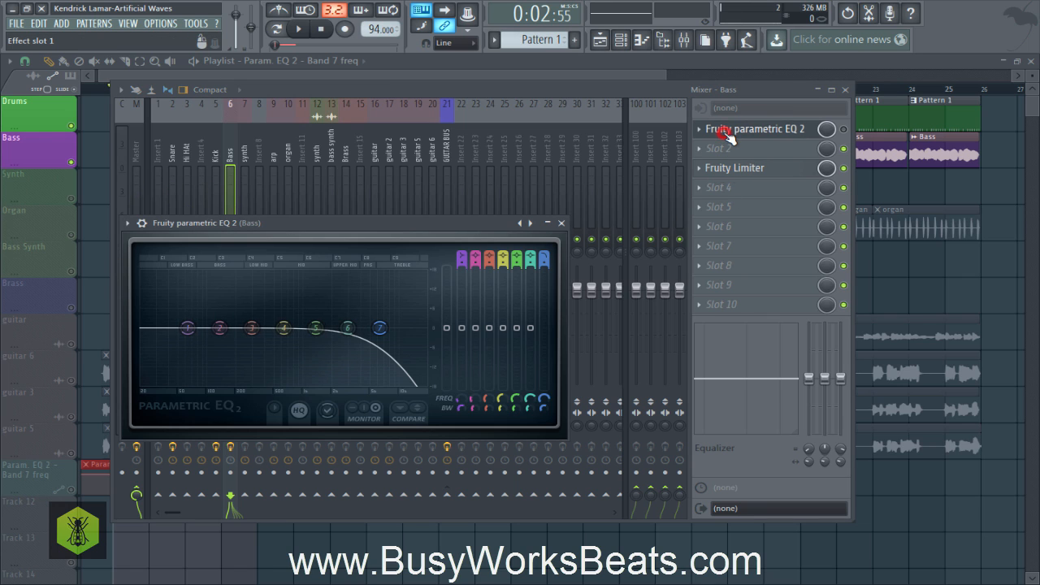
pyautogui.click(845, 129)
pyautogui.click(780, 129)
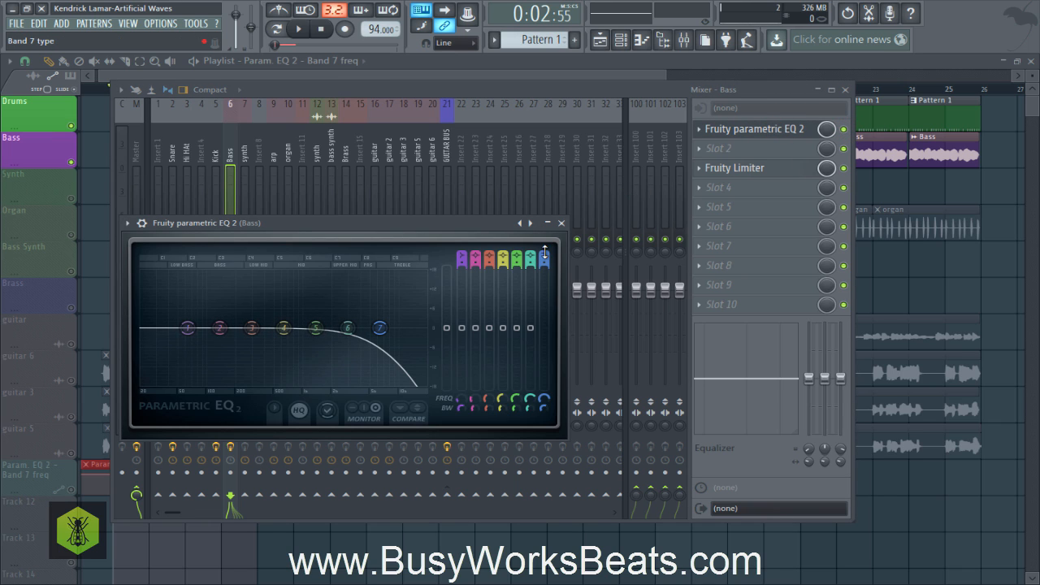
pyautogui.moveTo(545, 251); pyautogui.dragTo(545, 254)
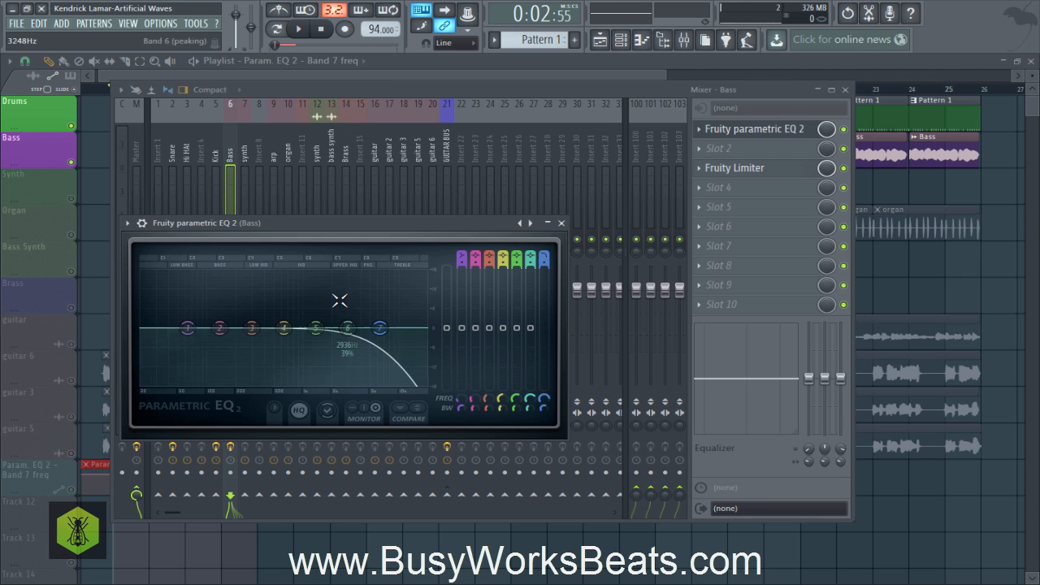
# - Raise the frequency of the bass EQ's low-pass band 7 into the high treble, auditioning it with repeated playback
pyautogui.moveTo(544, 397)
pyautogui.mouseDown()
pyautogui.moveTo(544, 407)
pyautogui.moveTo(543, 392)
pyautogui.mouseUp()
pyautogui.press('space')
pyautogui.press('space')
pyautogui.press('space')
pyautogui.press('space')
pyautogui.press('space')
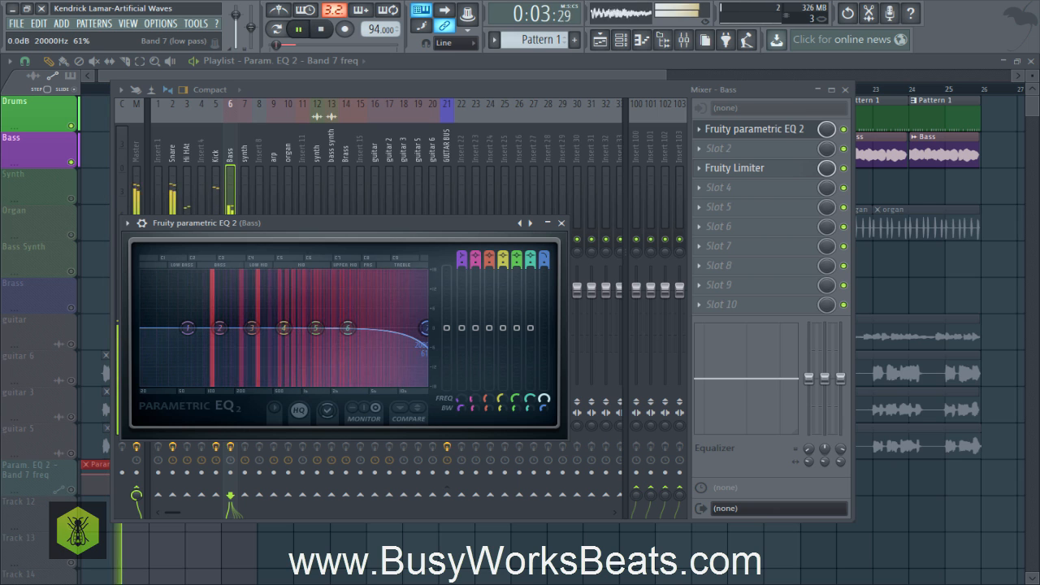
pyautogui.press('space')
pyautogui.press('space')
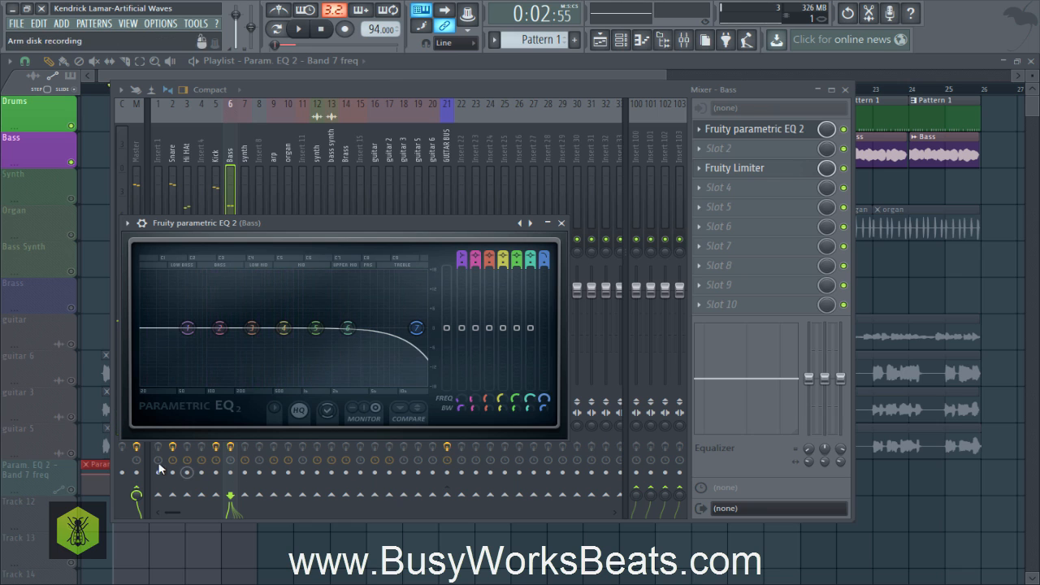
# - Close the mixer, unmute the Param. EQ 2 - Band 7 freq automation track alongside the drums and bass, and start playback
pyautogui.click(101, 517)
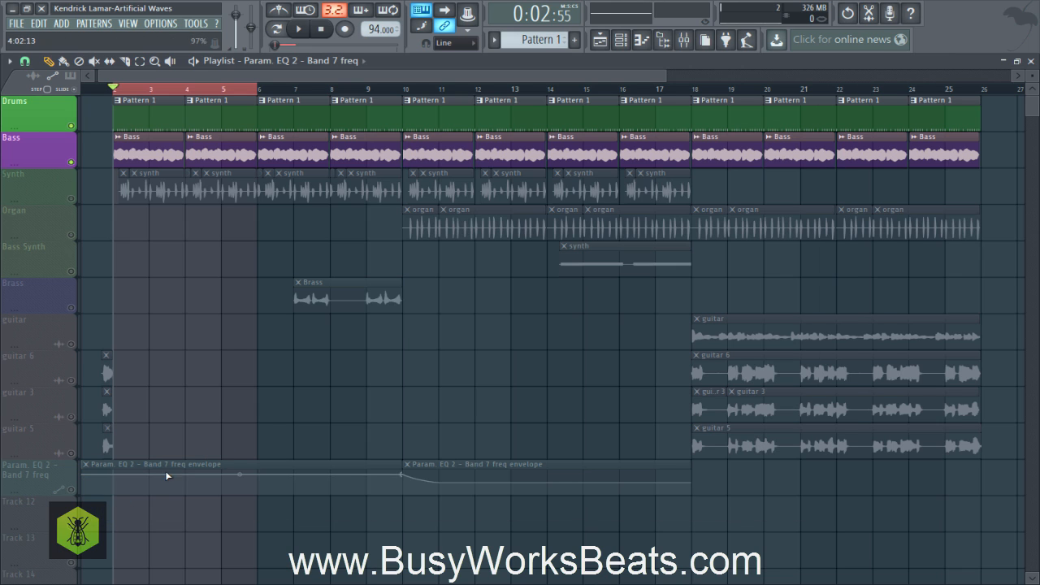
pyautogui.click(71, 492)
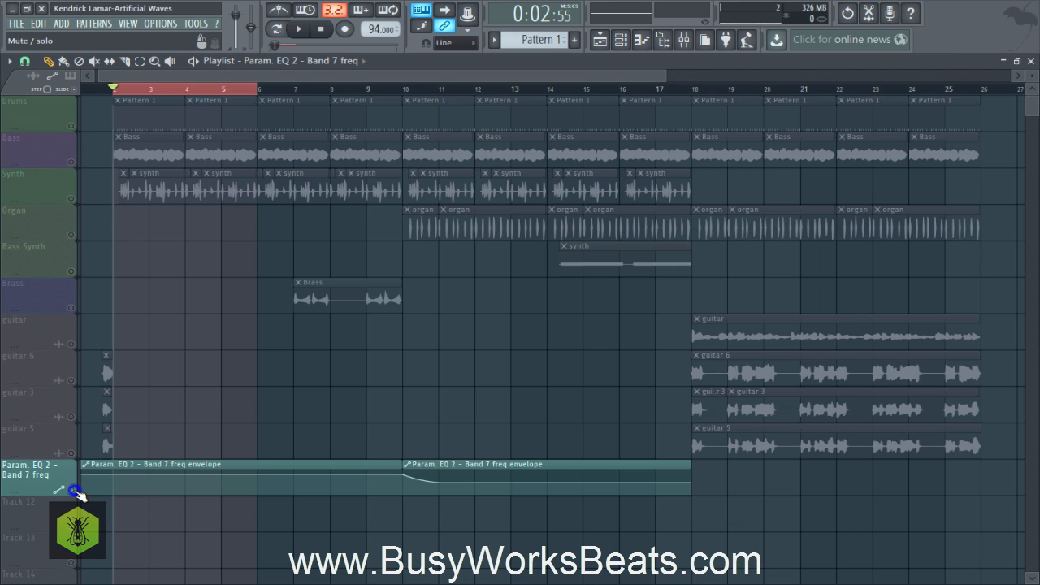
pyautogui.click(74, 162)
pyautogui.keyDown('ctrl'); pyautogui.click(75, 128); pyautogui.keyUp('ctrl')
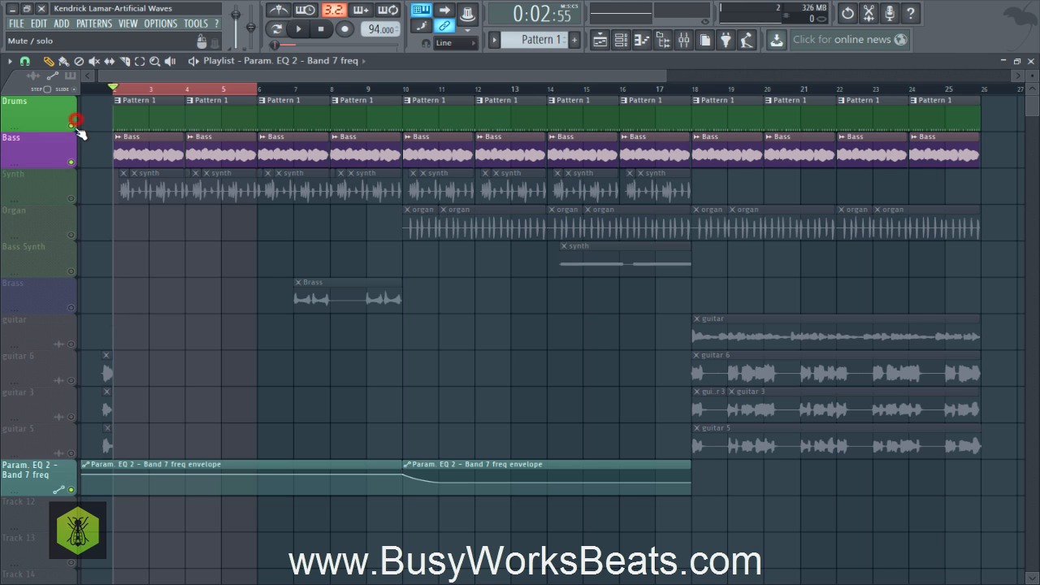
pyautogui.press('space')
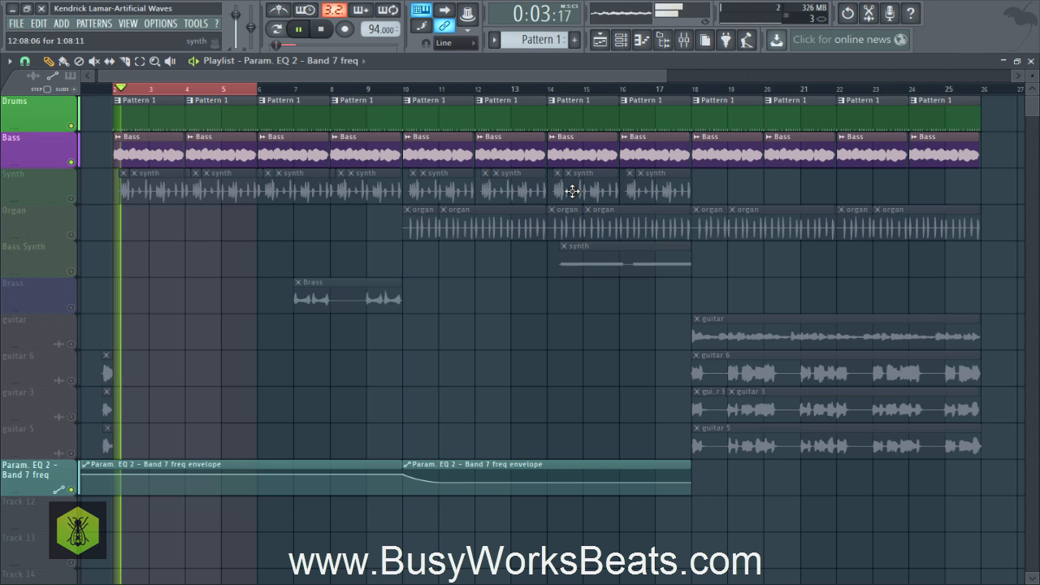
# - Reopen the mixer, stop playback and add Fruity Chorus to slot 2 of the Bass channel
pyautogui.click(665, 40)
pyautogui.click(665, 40)
pyautogui.click(683, 41)
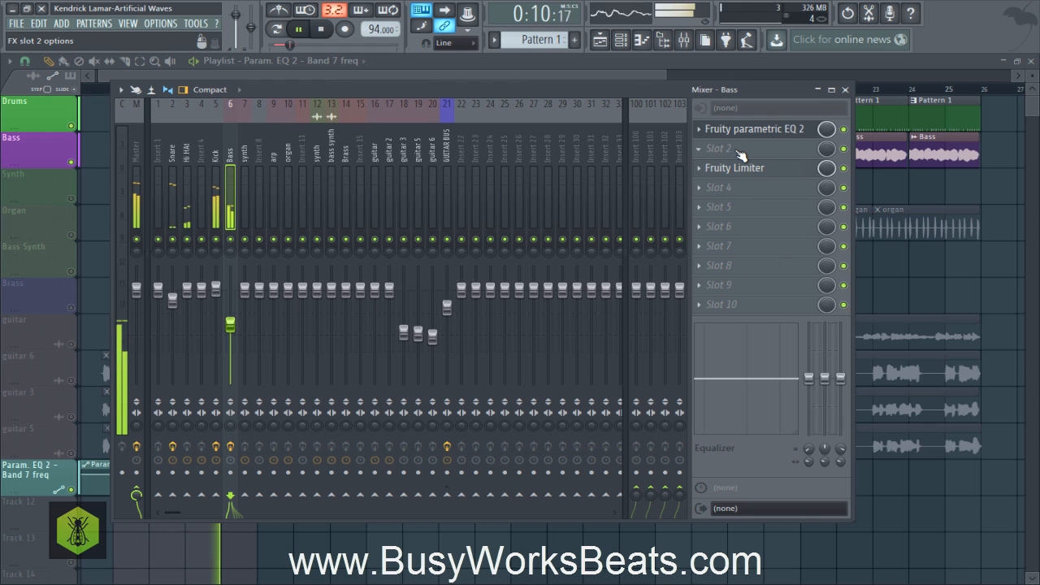
pyautogui.press('space')
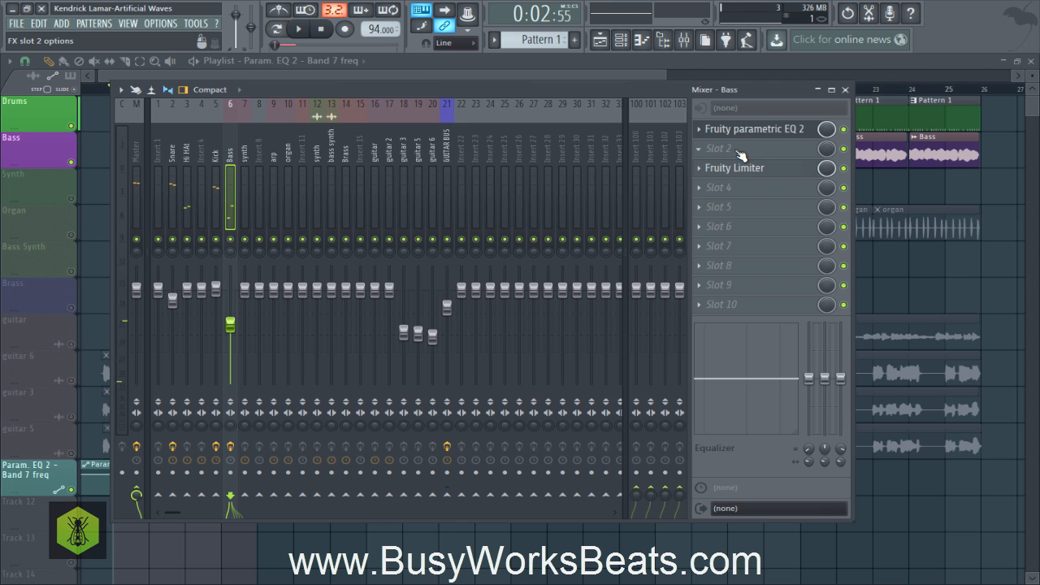
pyautogui.click(739, 155)
pyautogui.click(859, 559)
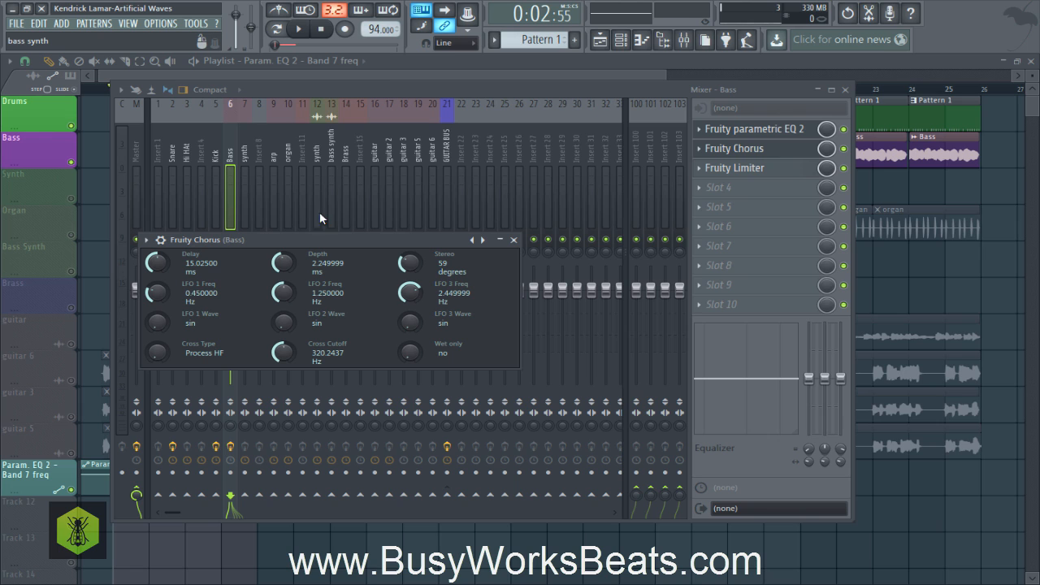
# - Reduce the Fruity Chorus mix level on the Bass channel and raise the Bass fader slightly during playback
pyautogui.press('space')
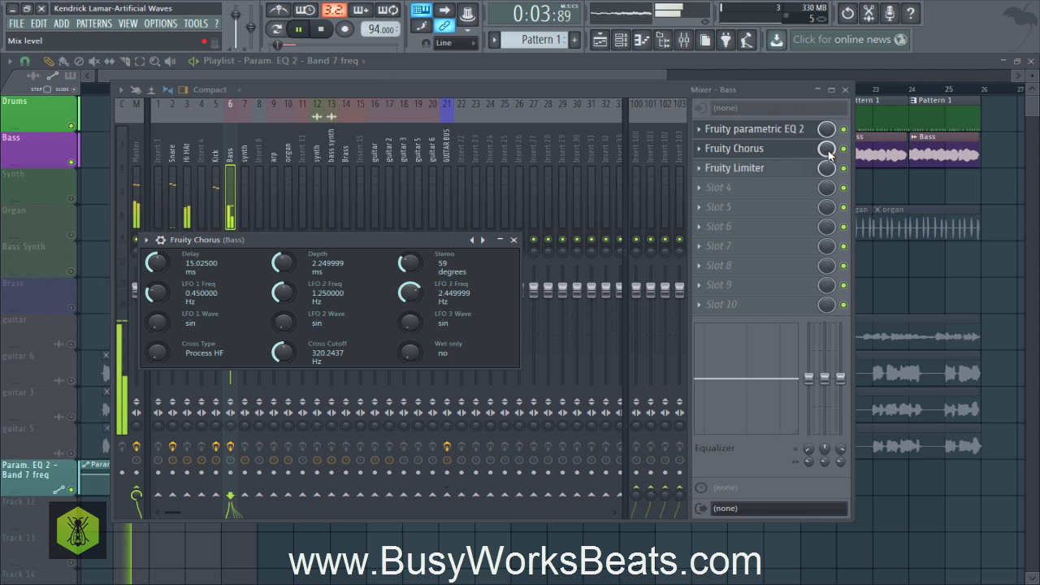
pyautogui.moveTo(829, 152); pyautogui.dragTo(829, 192)
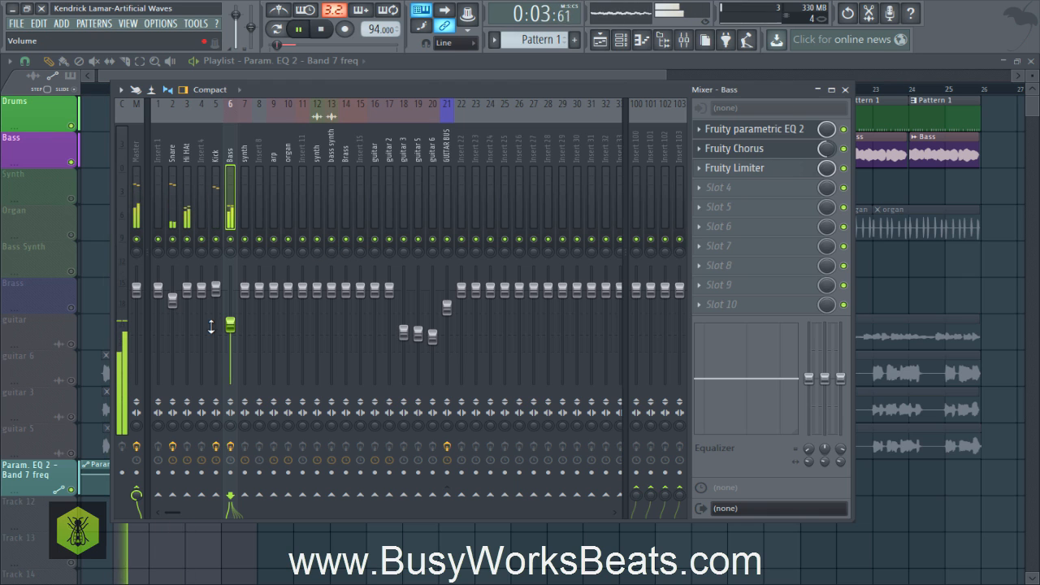
pyautogui.moveTo(231, 325); pyautogui.dragTo(231, 319)
pyautogui.press('space')
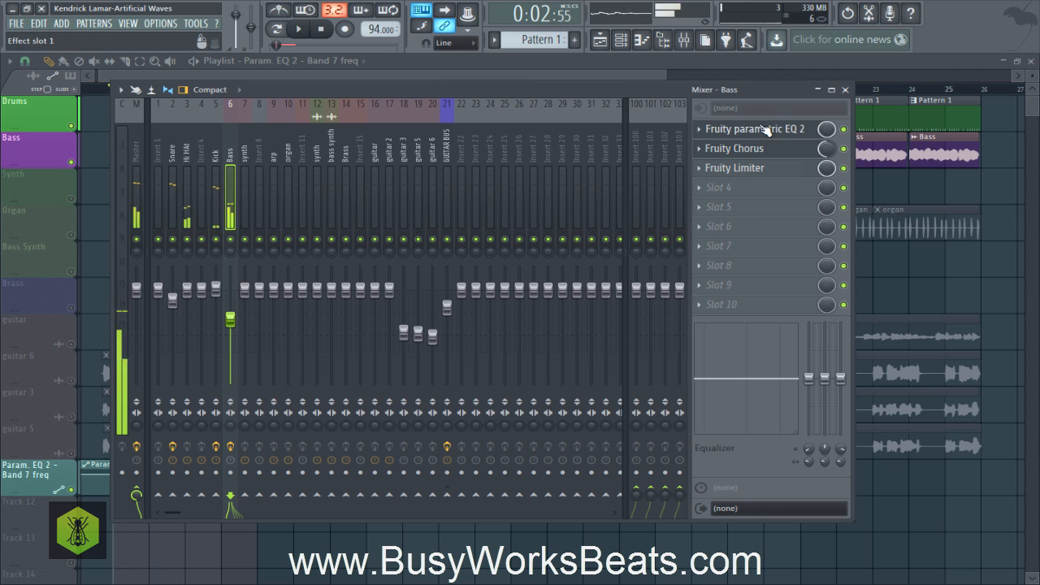
# - Boost band 3 of the Bass channel's Fruity Parametric EQ 2 by 6.2 dB at 80 Hz and audition it
pyautogui.click(759, 130)
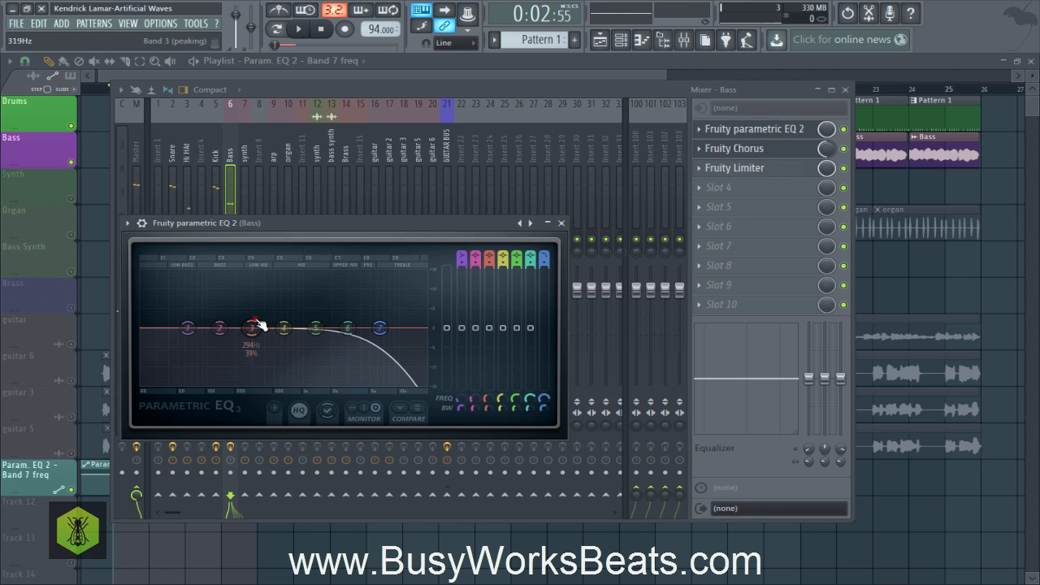
pyautogui.moveTo(252, 328); pyautogui.dragTo(200, 307)
pyautogui.press('space')
pyautogui.press('space')
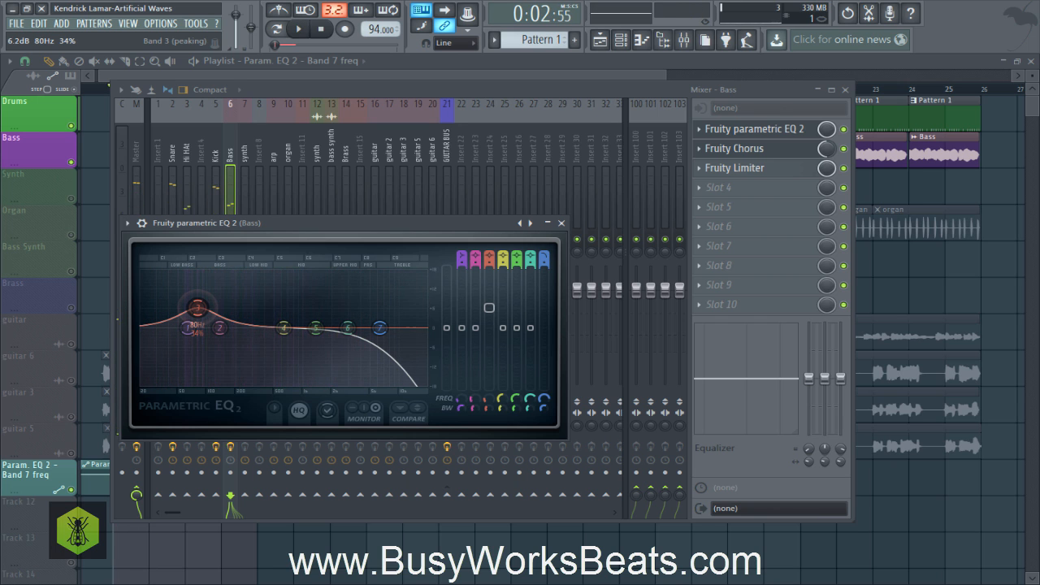
pyautogui.press('space')
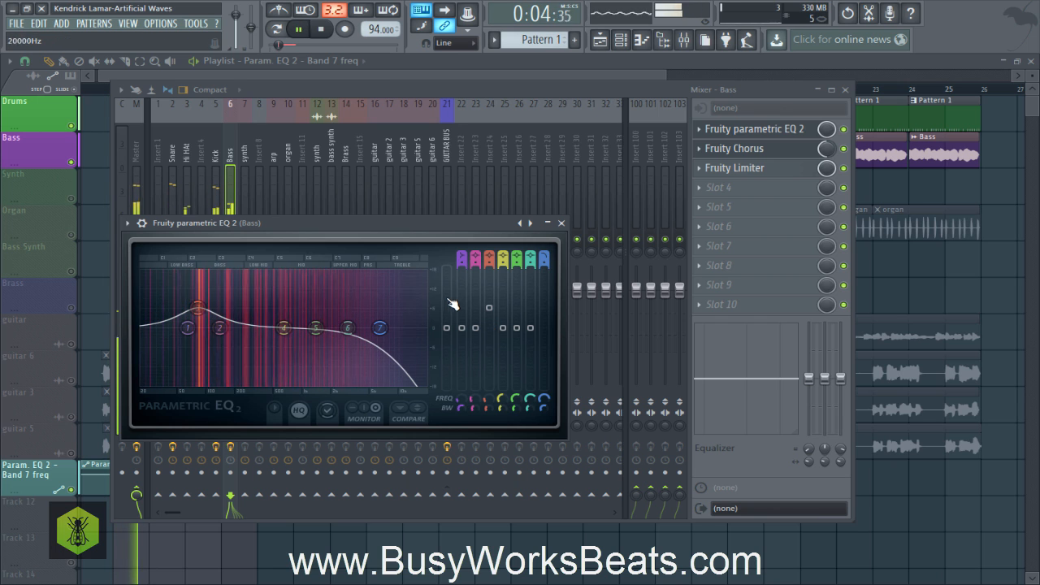
# - Close the EQ and set the Bass channel's fader to -8.0 dB during playback
pyautogui.click(560, 223)
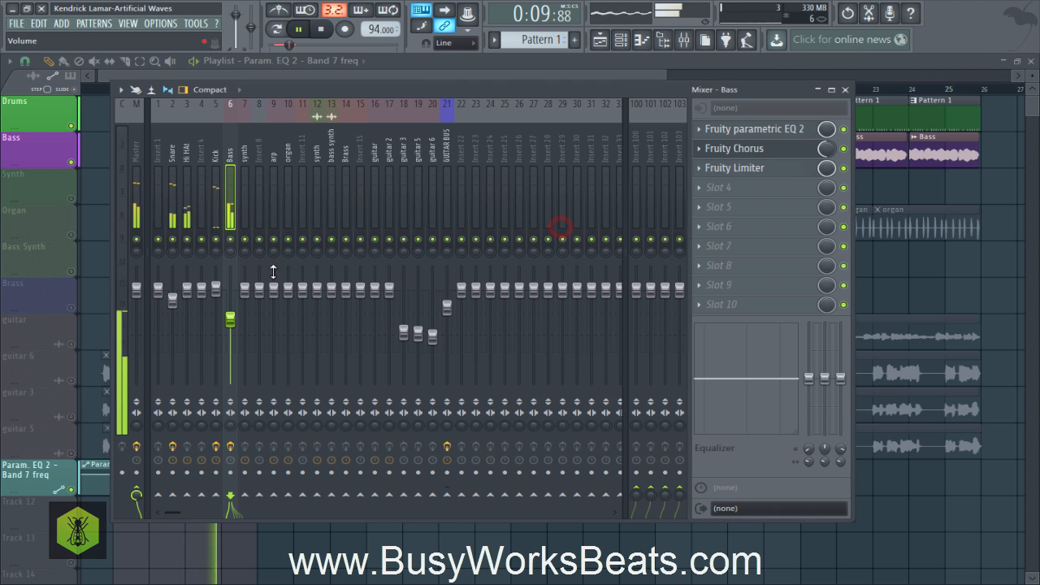
pyautogui.click(230, 323)
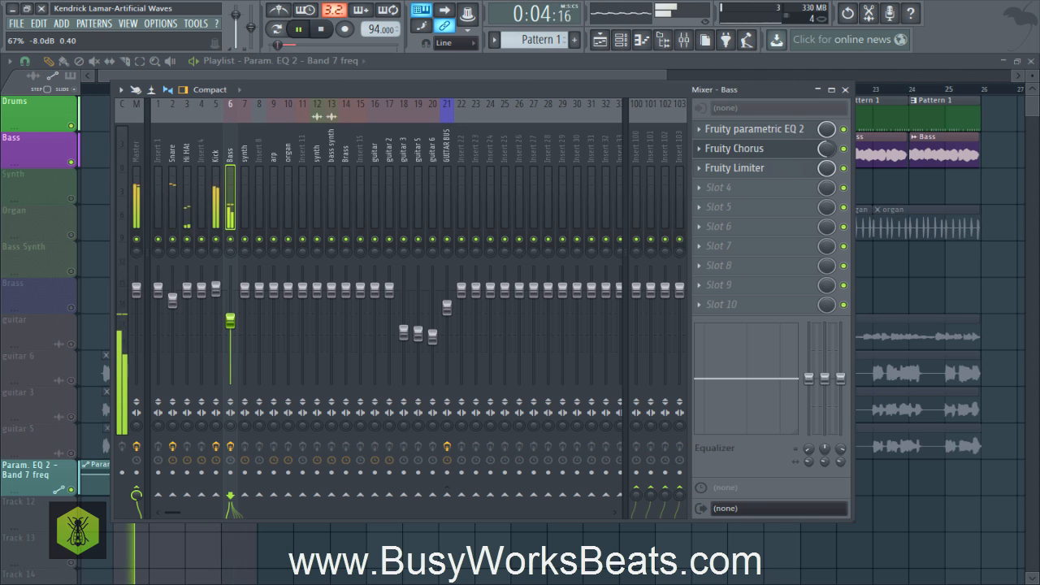
pyautogui.press('space')
# - Unmute the Synth track in the playlist and select the synth channel (insert 7) in the mixer
pyautogui.press('F9')
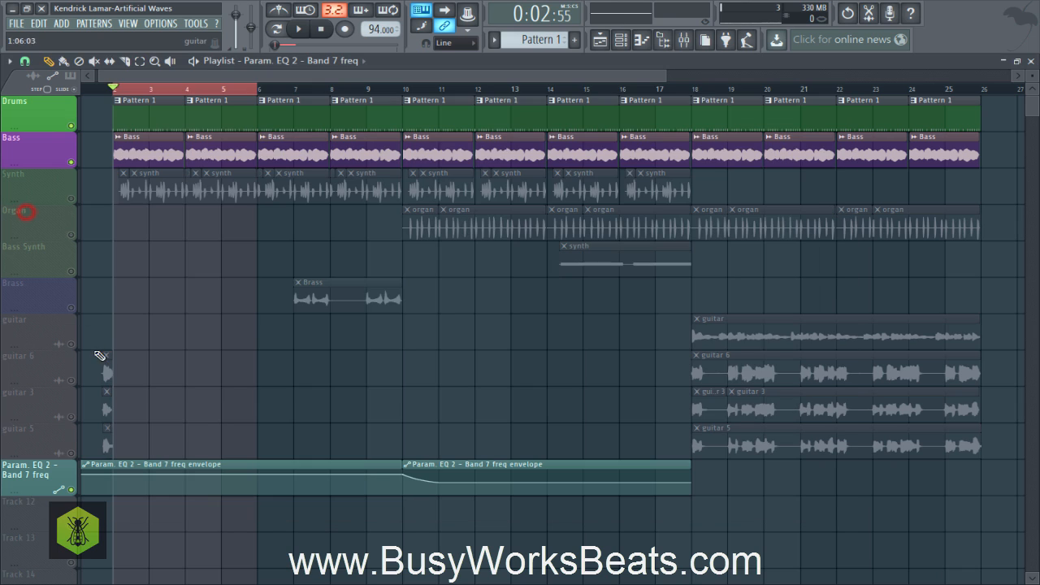
pyautogui.click(71, 198)
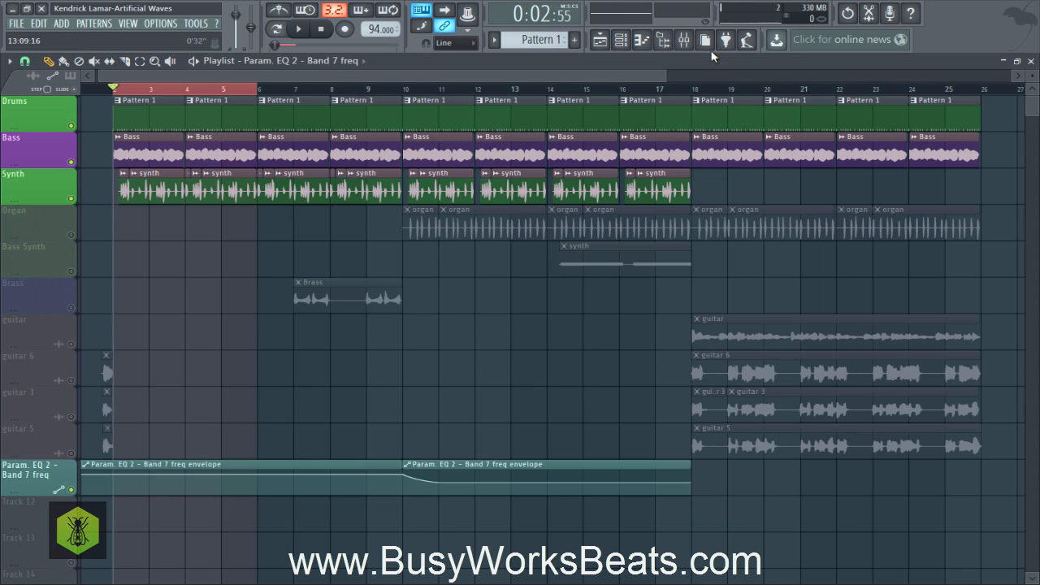
pyautogui.click(687, 48)
pyautogui.press('space')
pyautogui.click(243, 187)
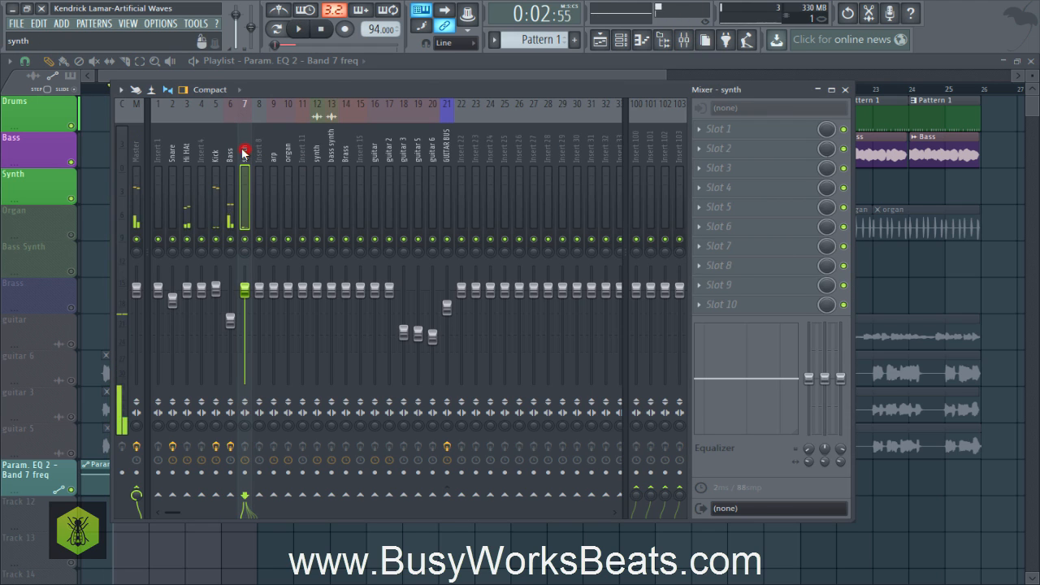
# - Lower the synth channel's fader to -17.2 dB while auditioning it with the drums and bass
pyautogui.press('space')
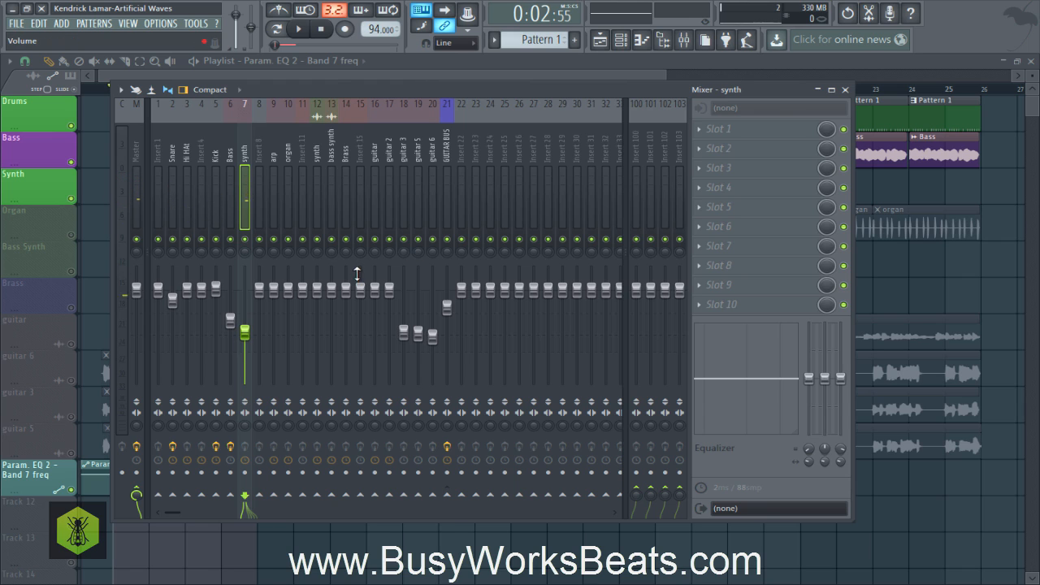
pyautogui.click(409, 154)
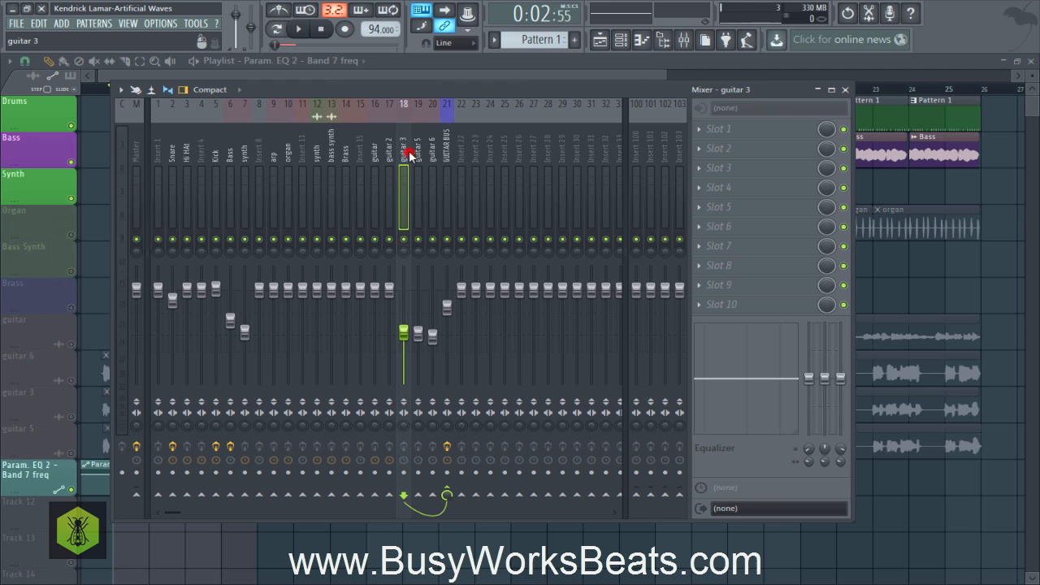
pyautogui.click(245, 157)
pyautogui.moveTo(245, 334); pyautogui.dragTo(244, 341)
pyautogui.press('space')
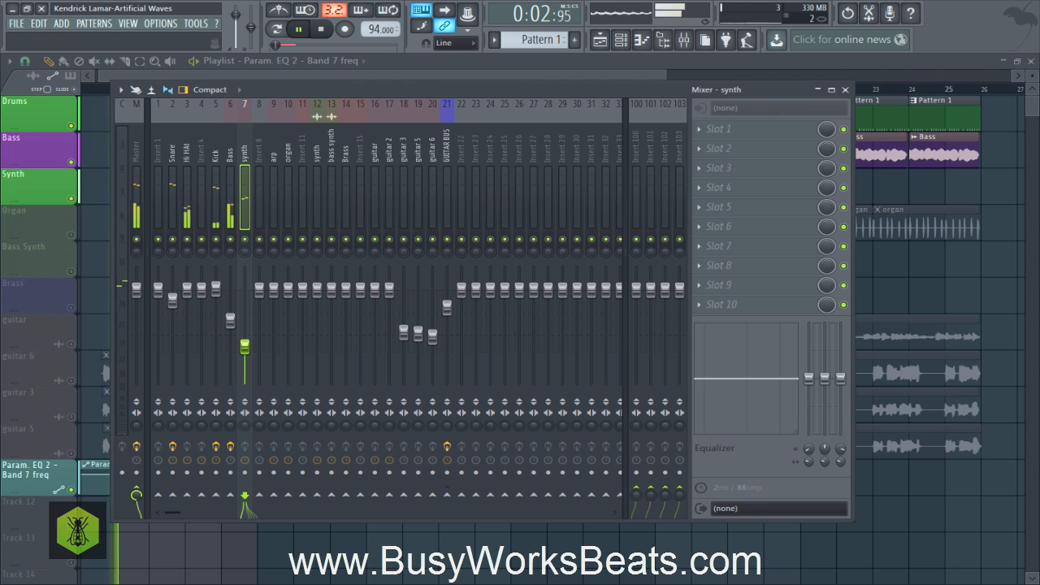
pyautogui.moveTo(247, 348); pyautogui.dragTo(247, 352)
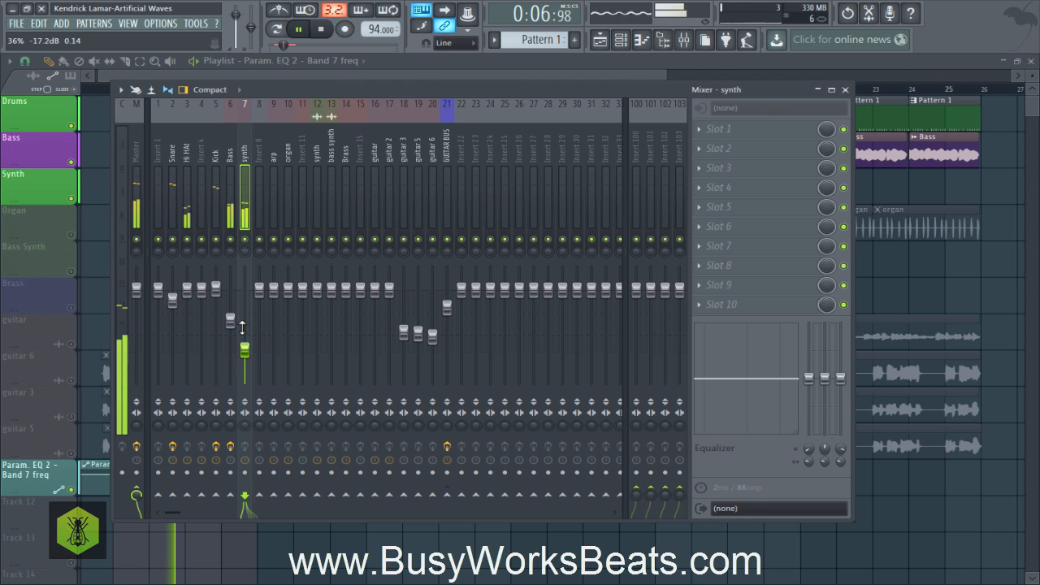
pyautogui.press('space')
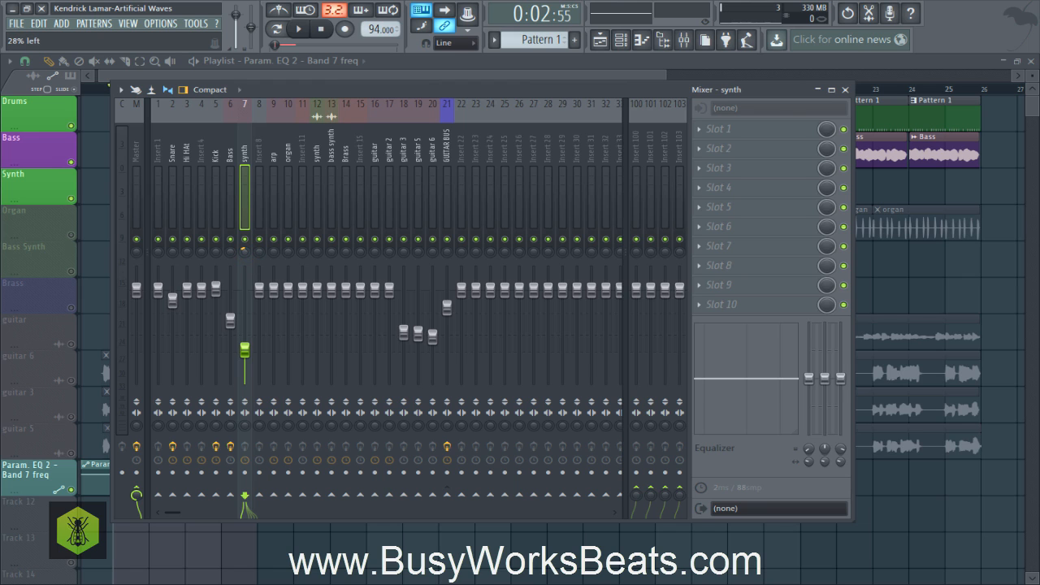
# - Pan the synth channel 23% right and lower its fader to -18.5 dB during playback
pyautogui.press('space')
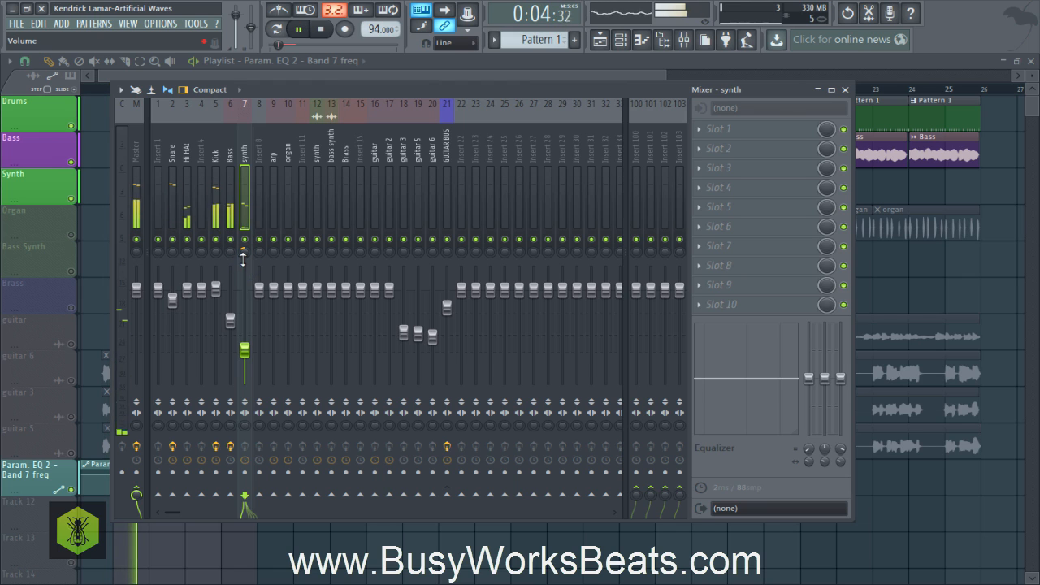
pyautogui.press('space')
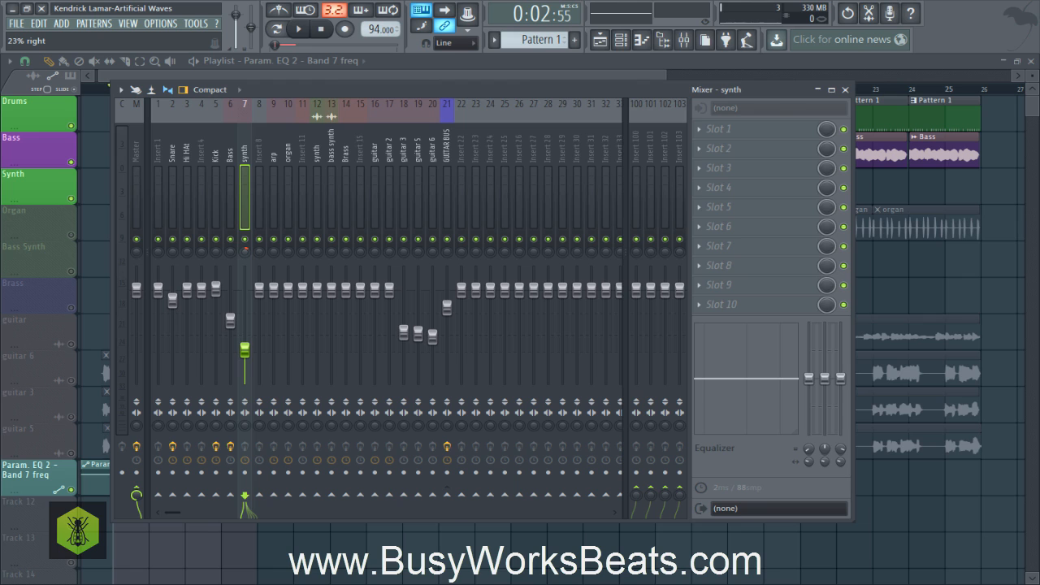
pyautogui.press('space')
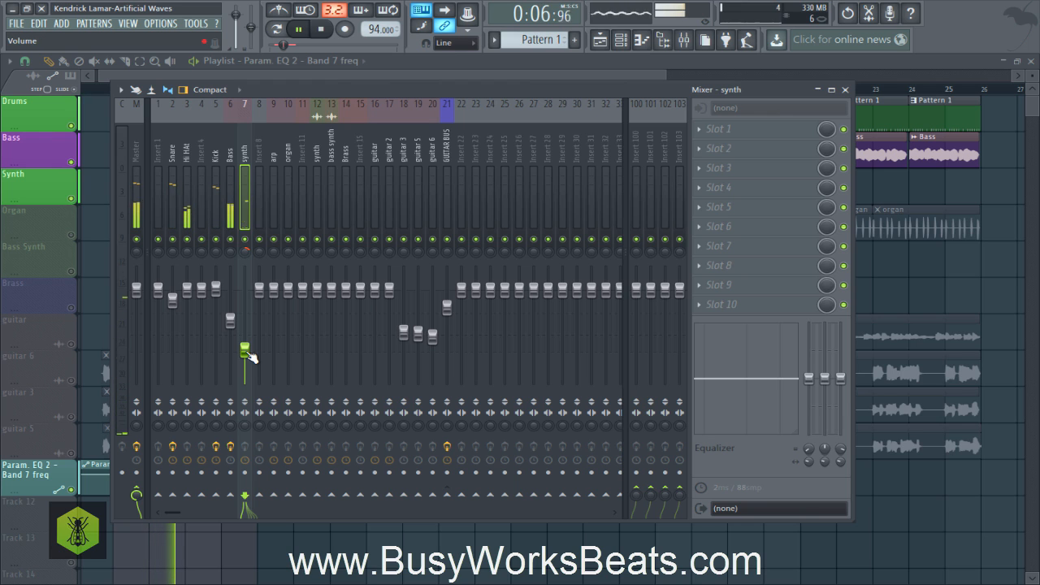
pyautogui.moveTo(244, 351); pyautogui.dragTo(245, 353)
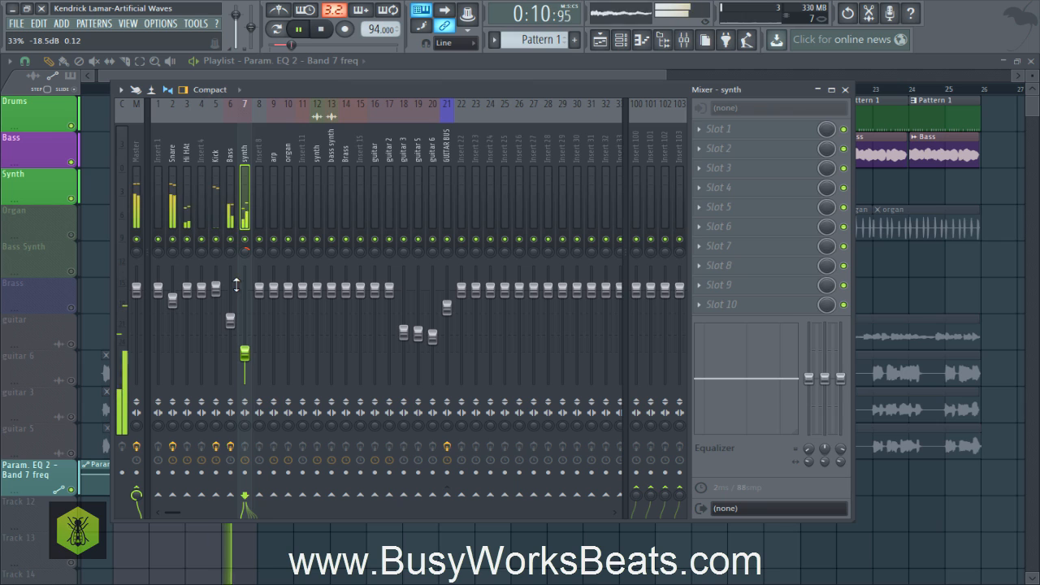
pyautogui.press('space')
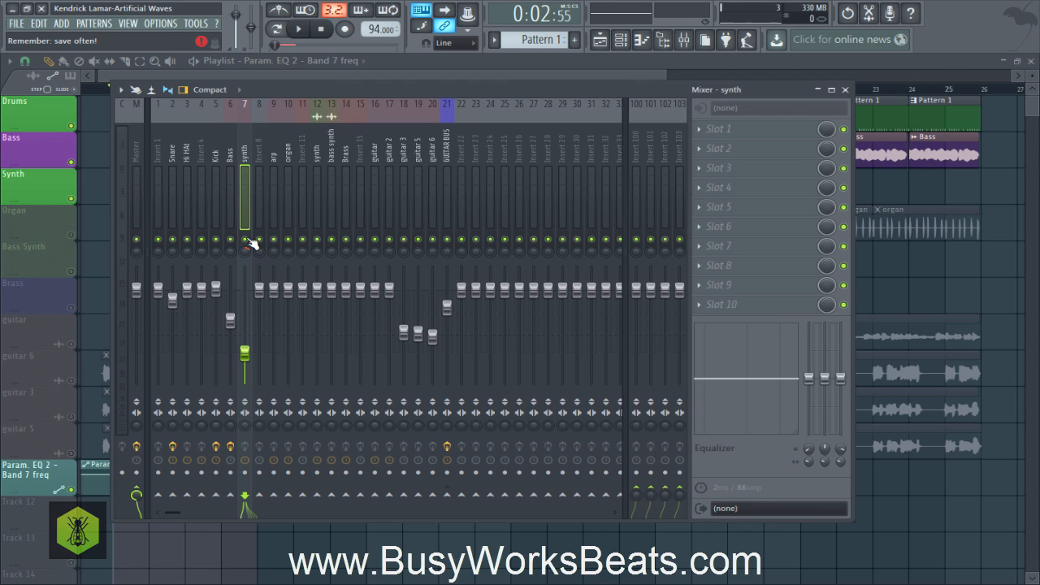
# - Solo the synth channel in the mixer and audition it alone
pyautogui.rightClick(246, 240)
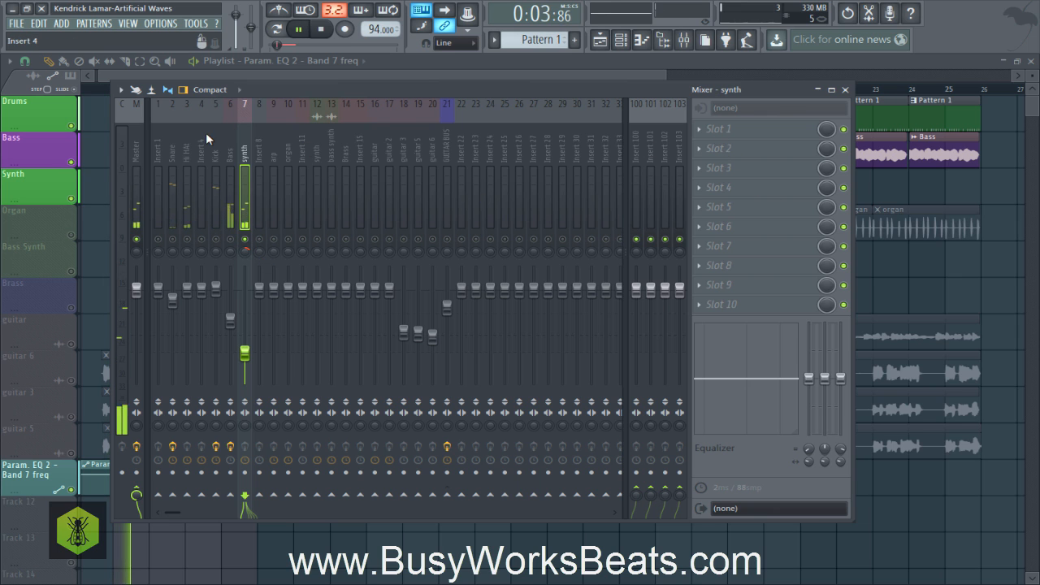
pyautogui.press('space')
pyautogui.press('F9')
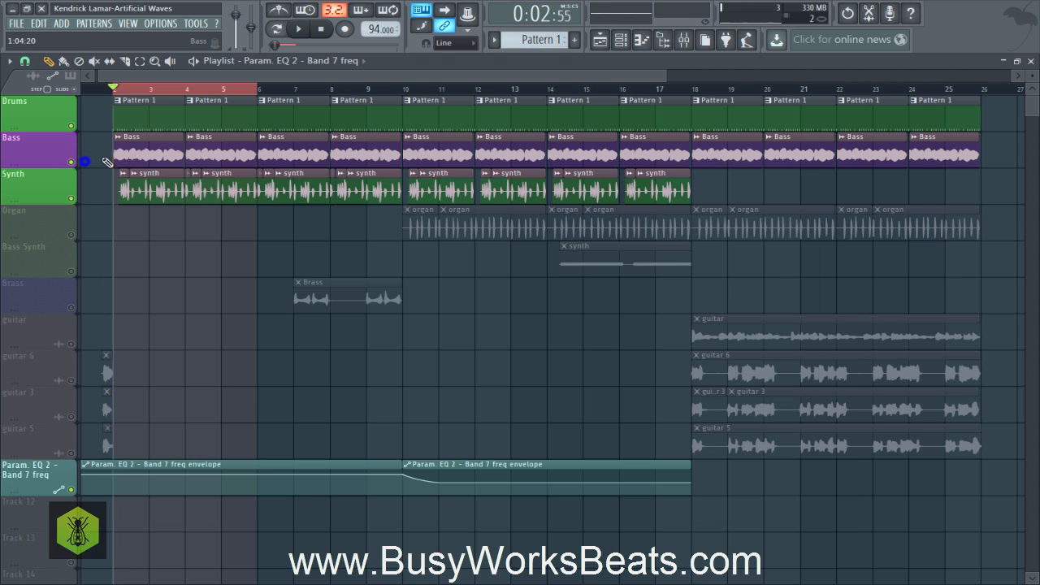
pyautogui.click(684, 47)
# - Load Fruity Delay 2 into the synth channel's first effect slot, audition it and close its window
pyautogui.click(711, 132)
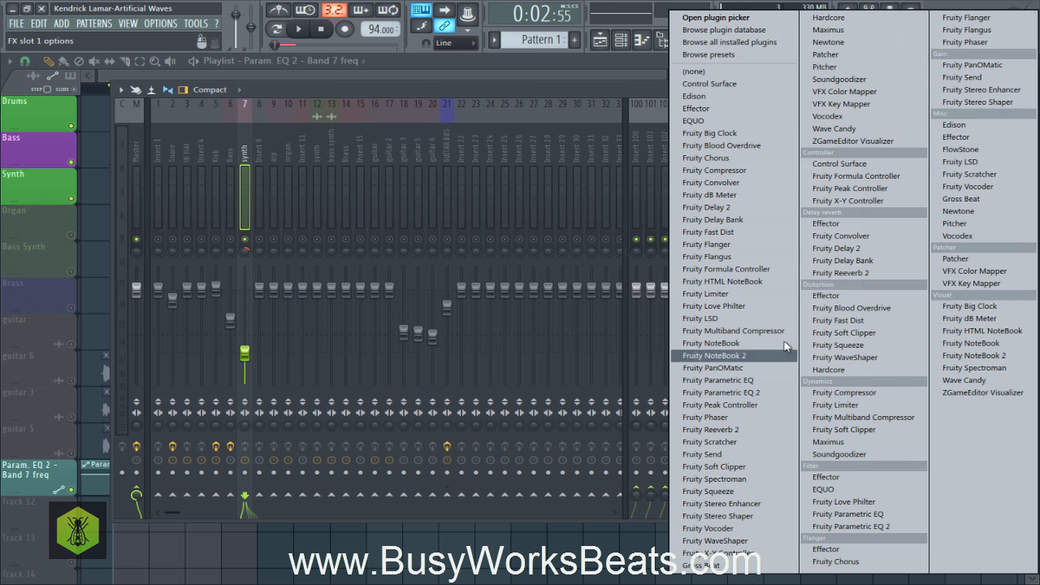
pyautogui.click(849, 249)
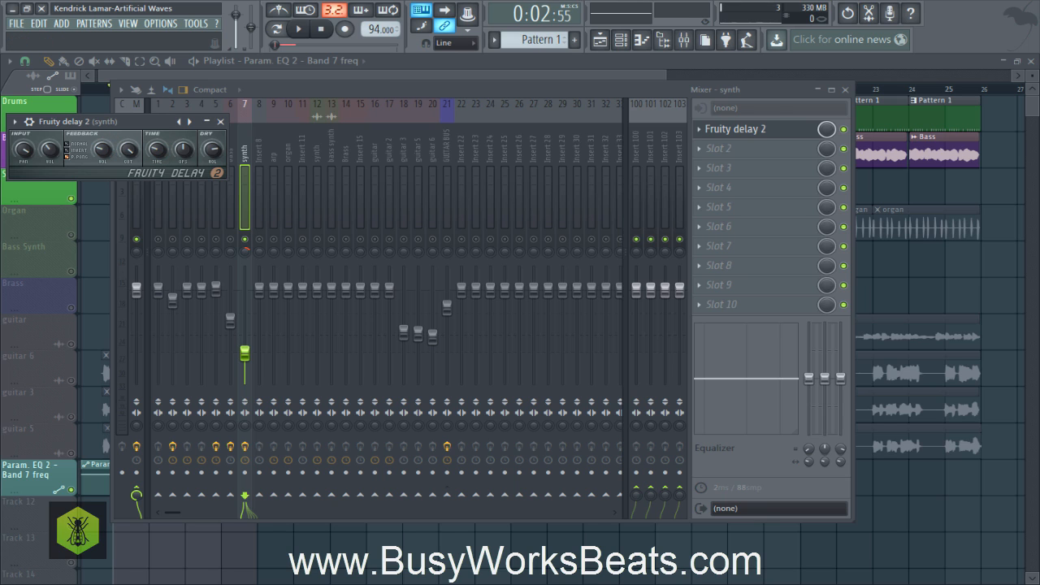
pyautogui.press('space')
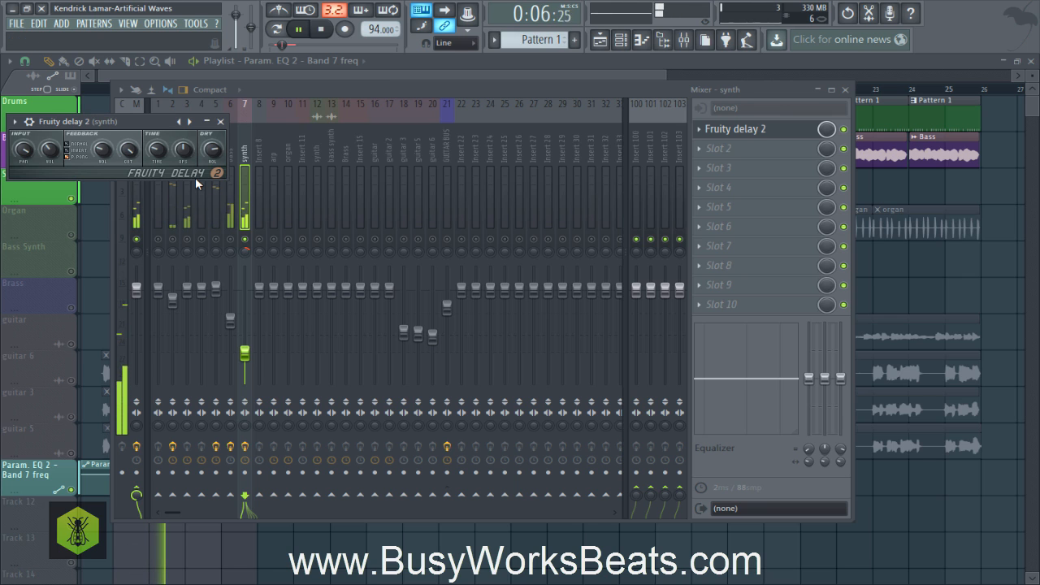
pyautogui.click(220, 121)
pyautogui.press('space')
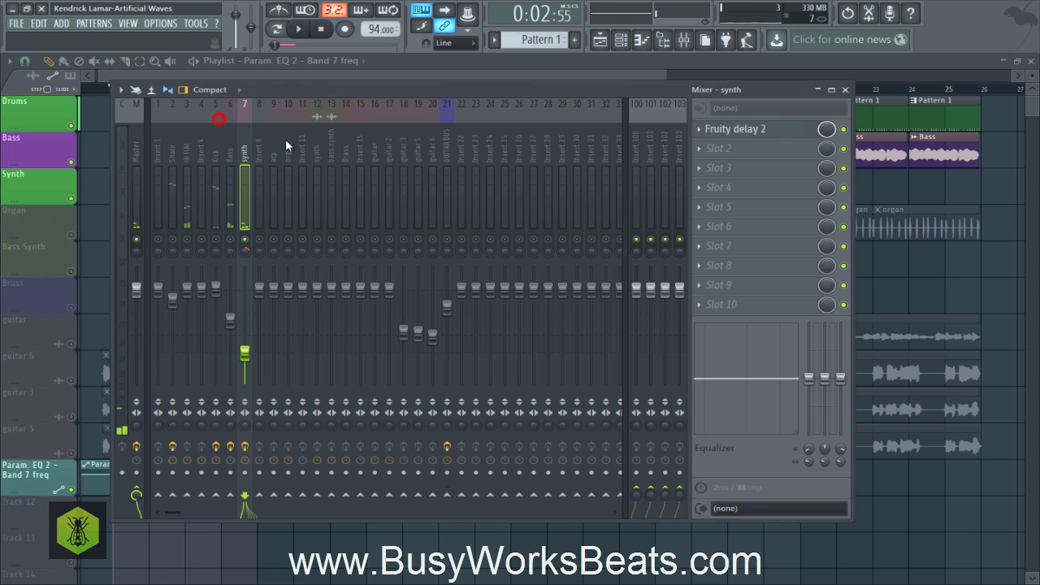
# - Load Fruity Reeverb 2 into the synth channel's second effect slot and set its wet level to 60%
pyautogui.click(716, 148)
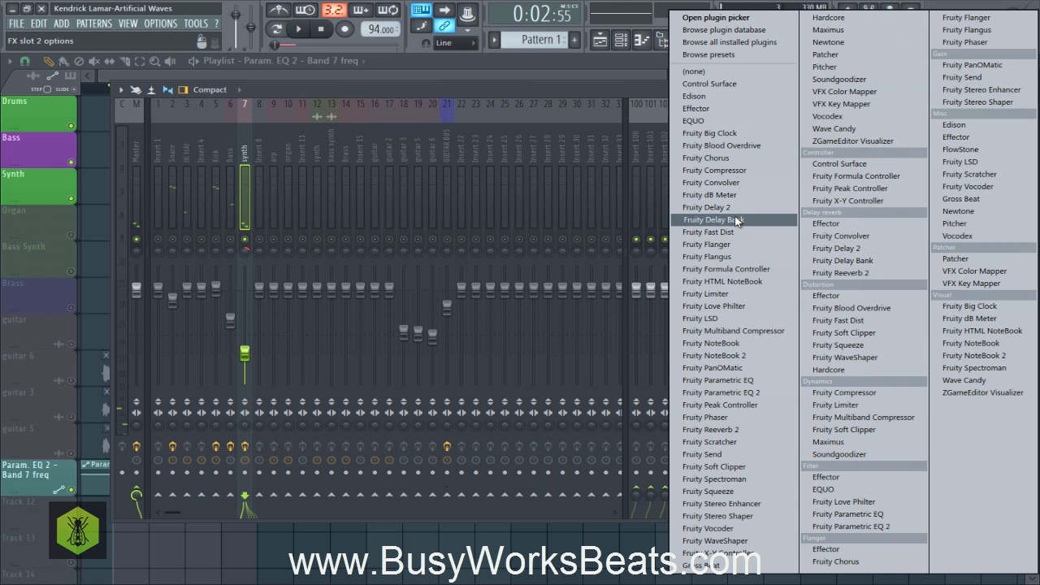
pyautogui.click(837, 273)
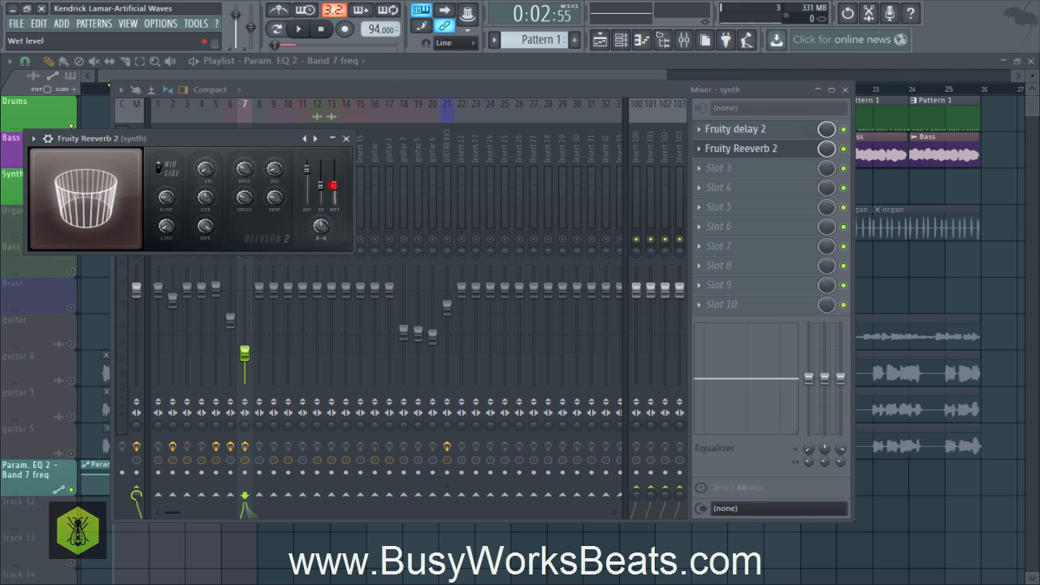
pyautogui.moveTo(325, 222); pyautogui.dragTo(322, 226)
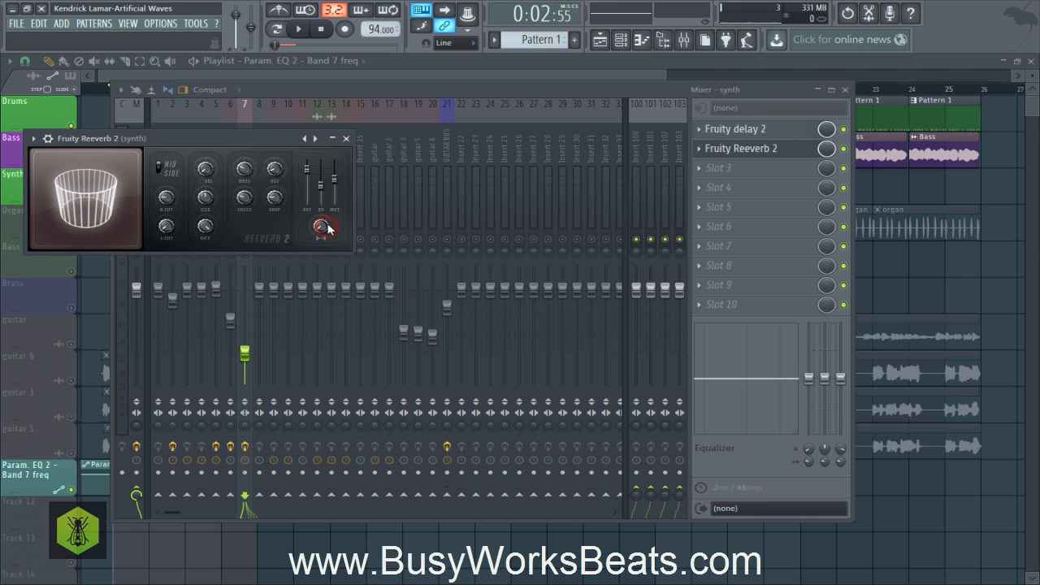
pyautogui.press('space')
pyautogui.moveTo(334, 178); pyautogui.dragTo(334, 184)
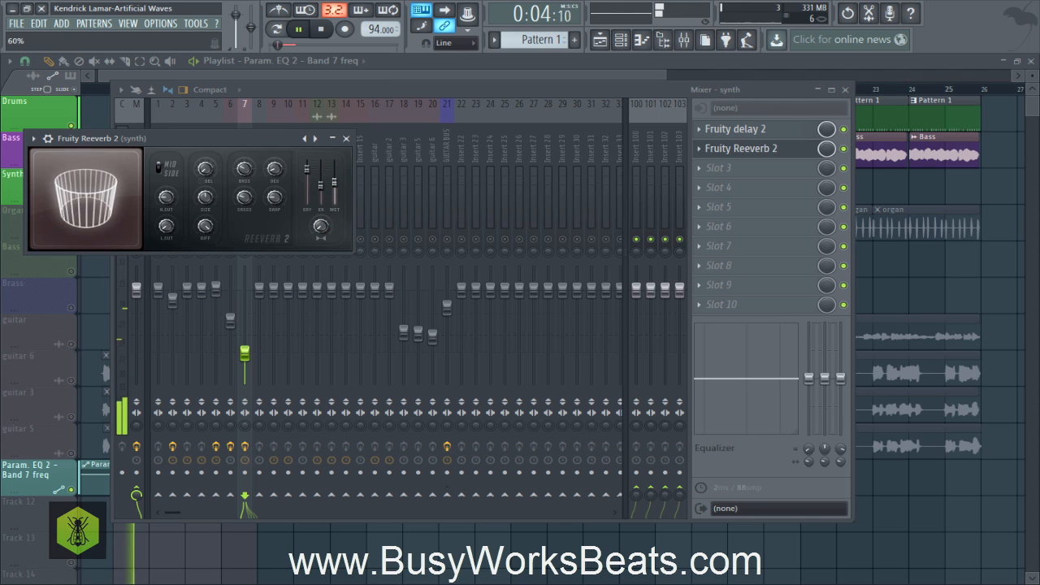
pyautogui.press('space')
# - Raise the wet level of Fruity Reeverb 2 and enlarge its room size while auditioning the soloed synth
pyautogui.click(277, 172)
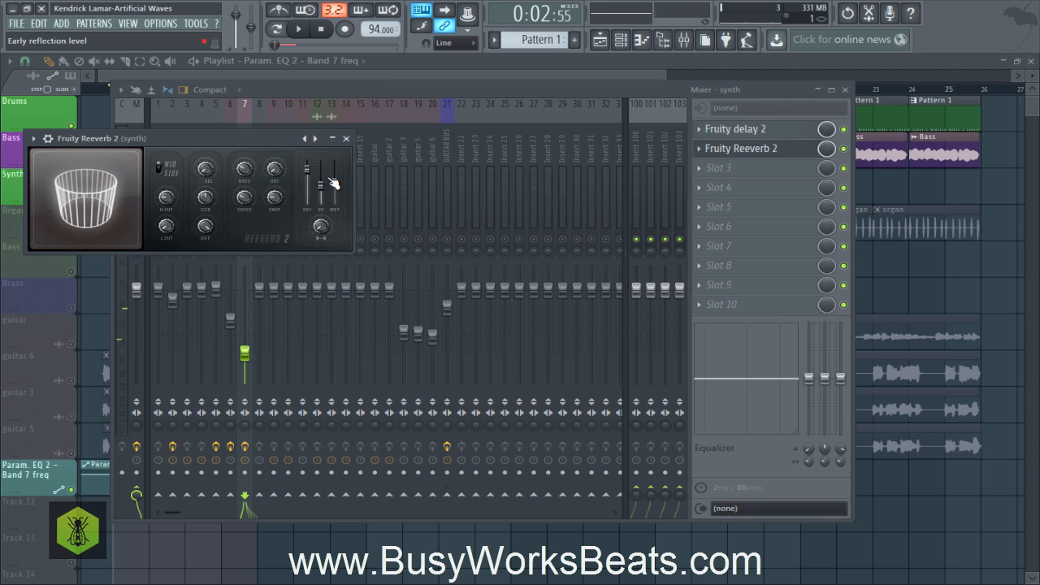
pyautogui.press('space')
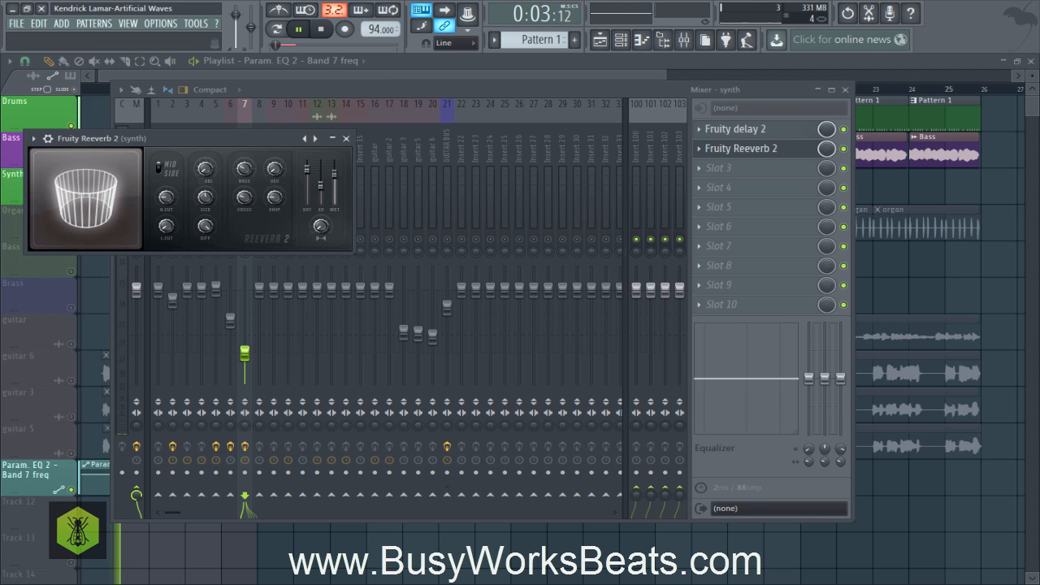
pyautogui.press('space')
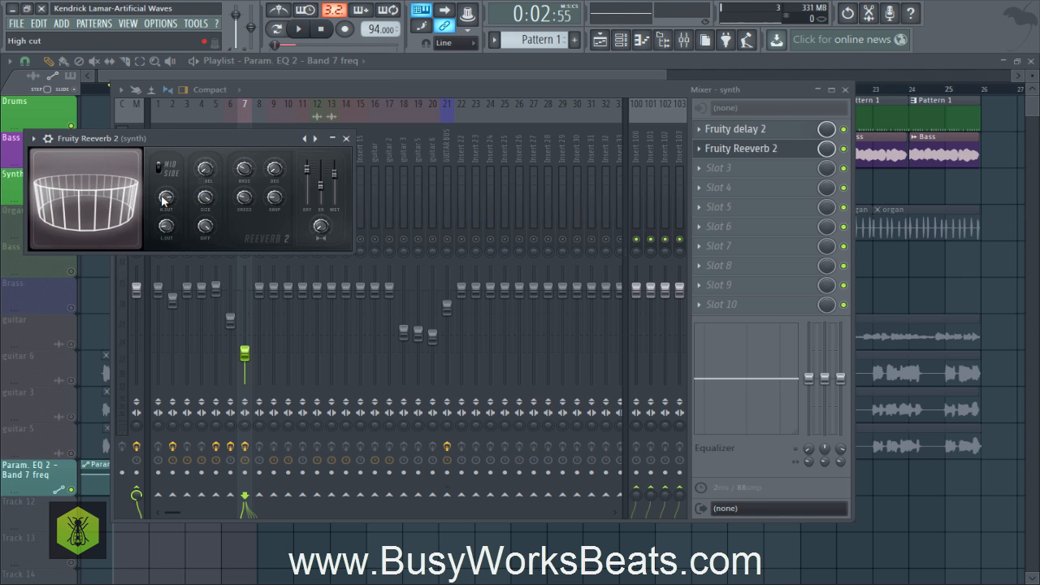
pyautogui.press('space')
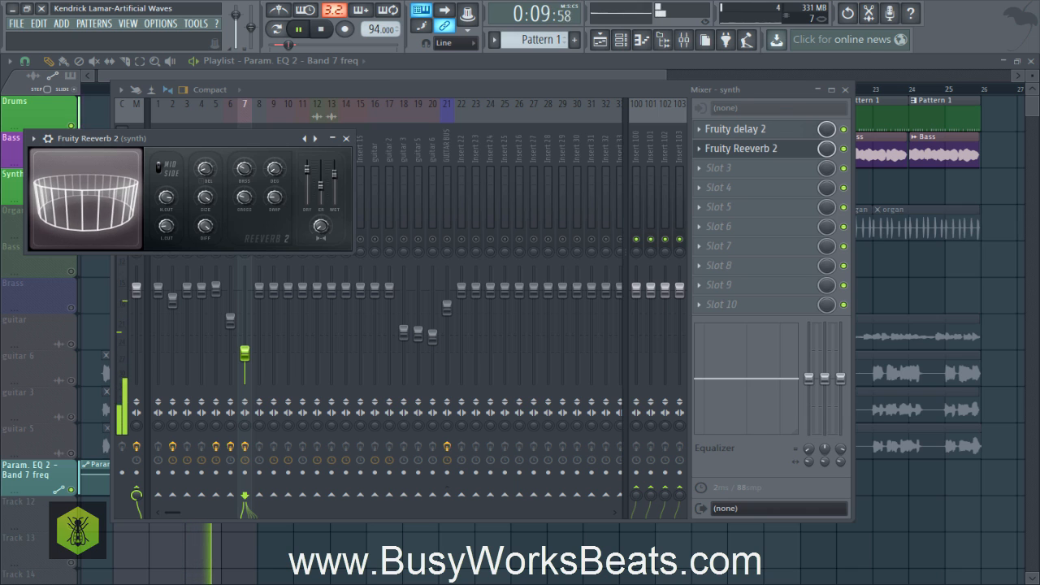
# - Set the wet level of the synth's Fruity Reeverb 2 to 66% and close its window
pyautogui.moveTo(320, 186); pyautogui.dragTo(334, 177)
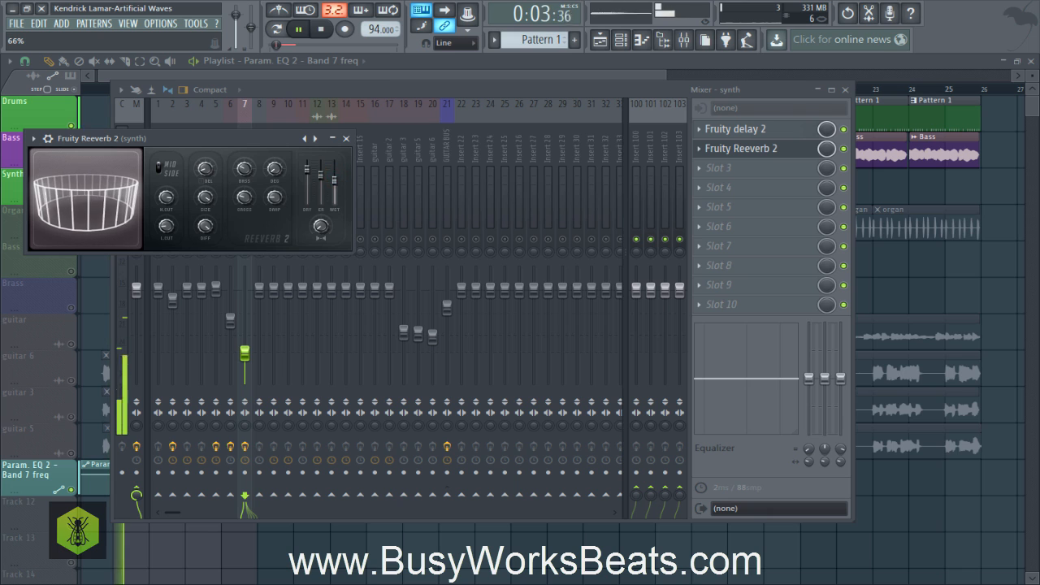
pyautogui.click(346, 140)
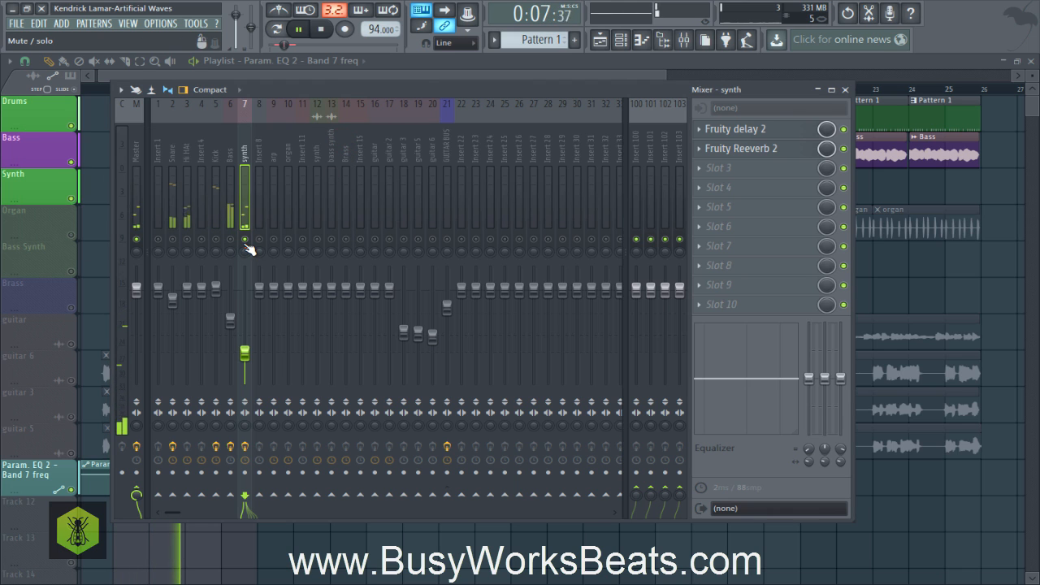
# - Unsolo the synth channel and raise its level to -12.9 dB while listening to the mix
pyautogui.rightClick(245, 240)
pyautogui.press('space')
pyautogui.press('space')
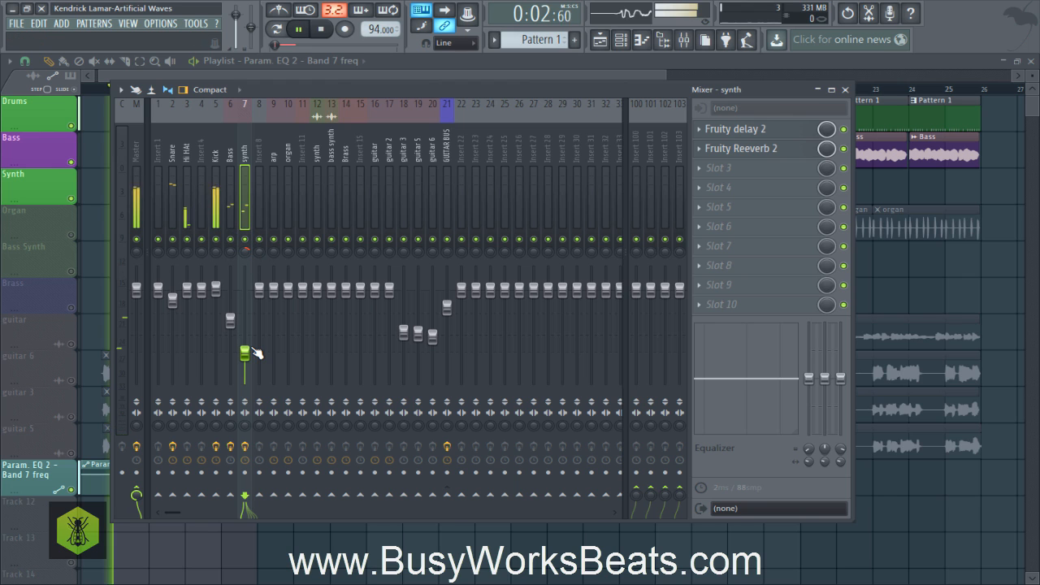
pyautogui.moveTo(245, 353); pyautogui.dragTo(244, 342)
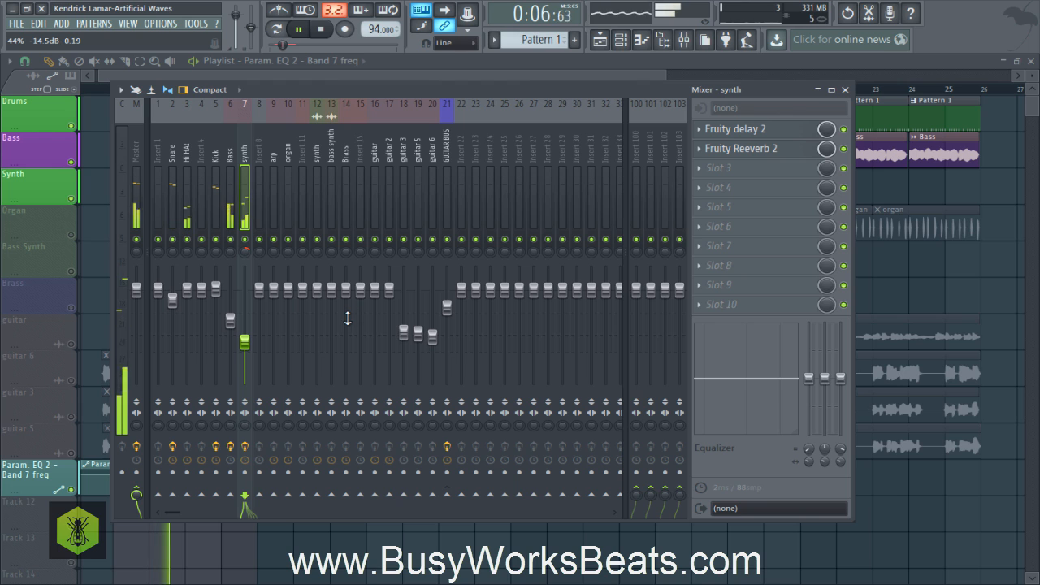
pyautogui.moveTo(245, 343); pyautogui.dragTo(245, 335)
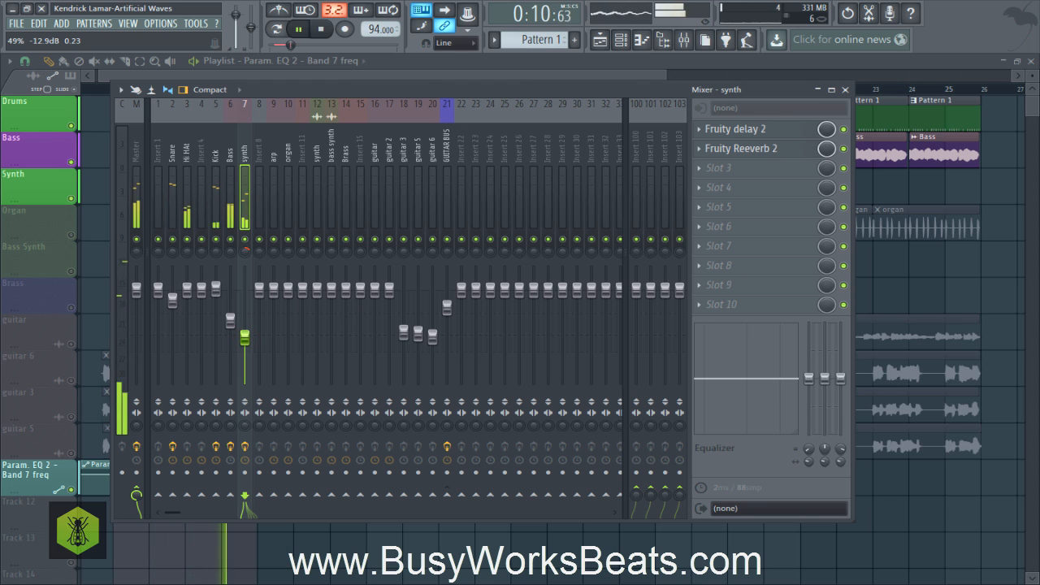
pyautogui.press('space')
# - Shift the synth channel's effects down one slot and load Fruity WaveShaper into the first slot
pyautogui.scroll(-1, 698, 147)
pyautogui.scroll(-1, 698, 130)
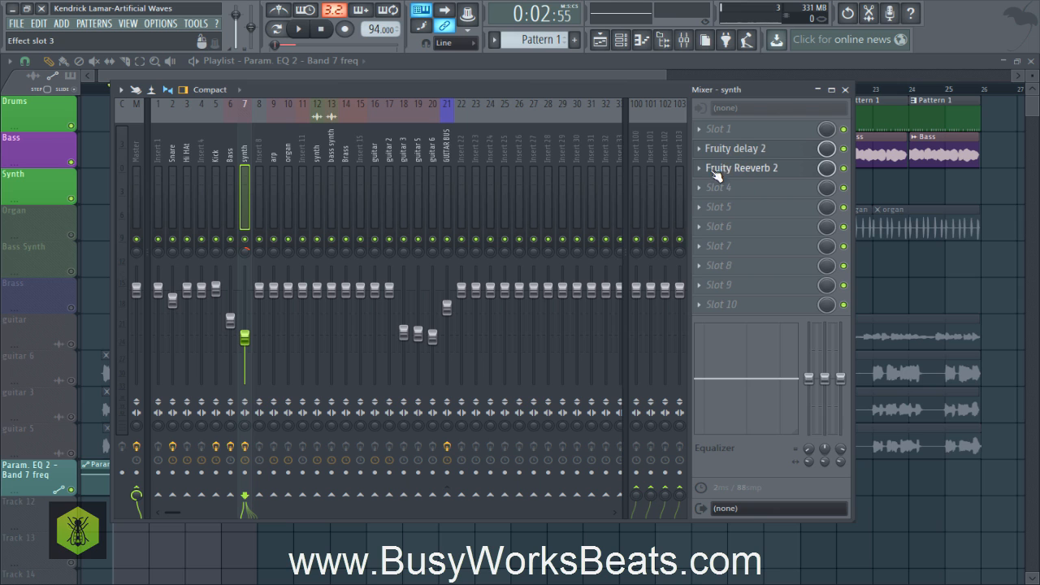
pyautogui.click(704, 130)
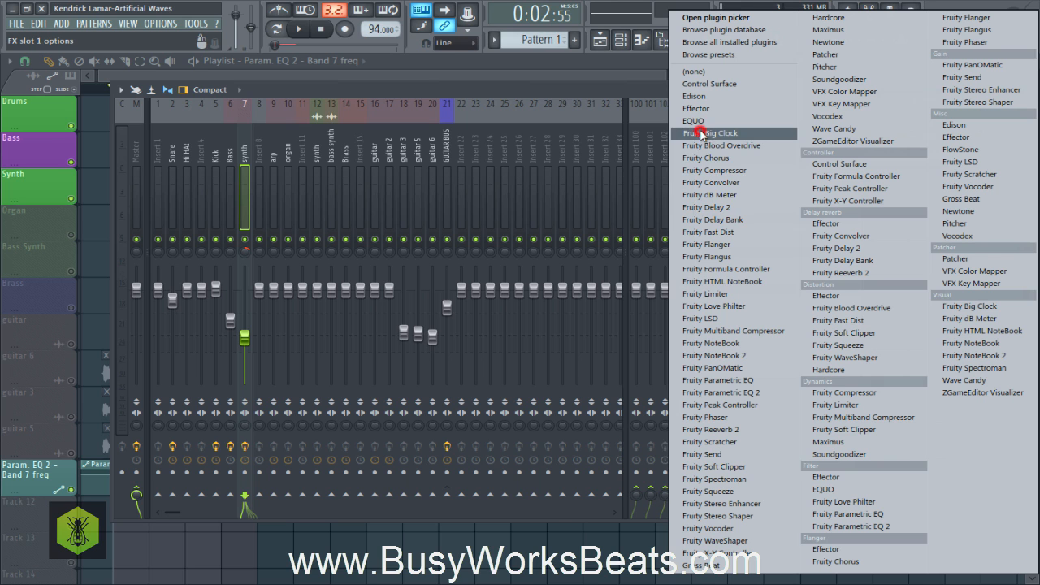
pyautogui.click(753, 540)
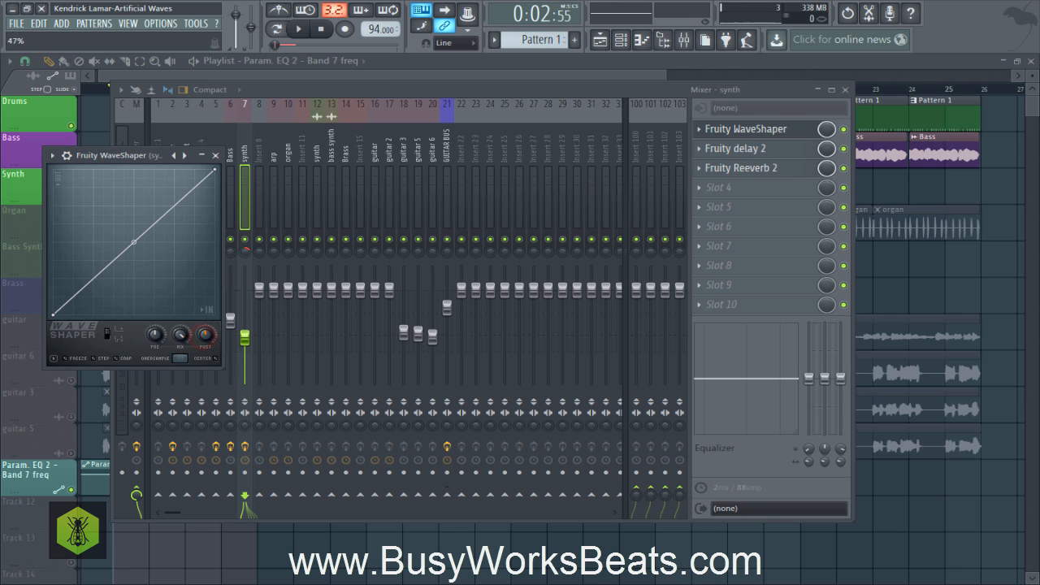
# - Bend the WaveShaper curve to full upward tension and add a point low on it, auditioning the distortion
pyautogui.moveTo(132, 243); pyautogui.dragTo(134, 169)
pyautogui.press('space')
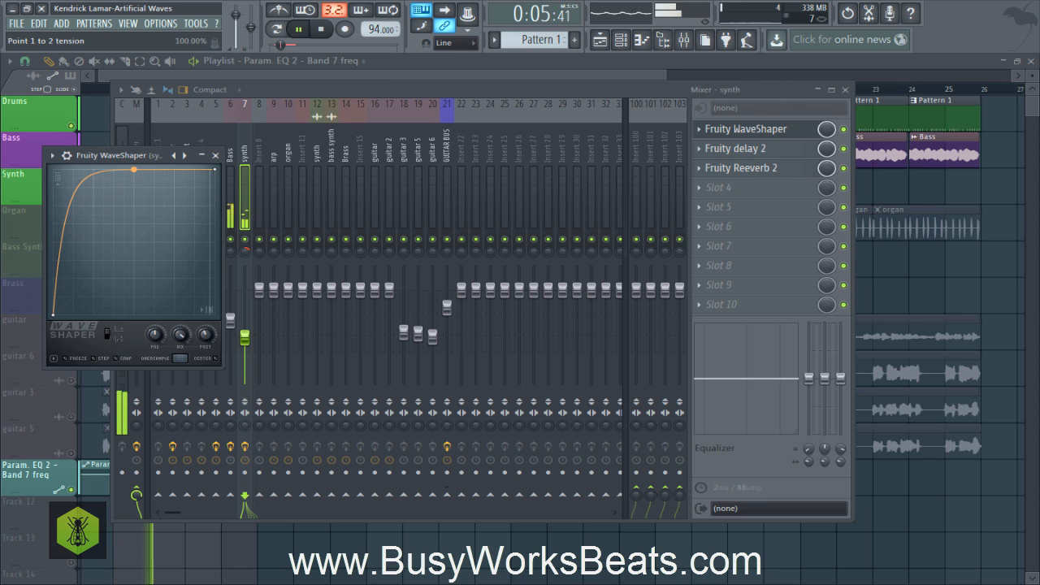
pyautogui.press('space')
pyautogui.rightClick(67, 267)
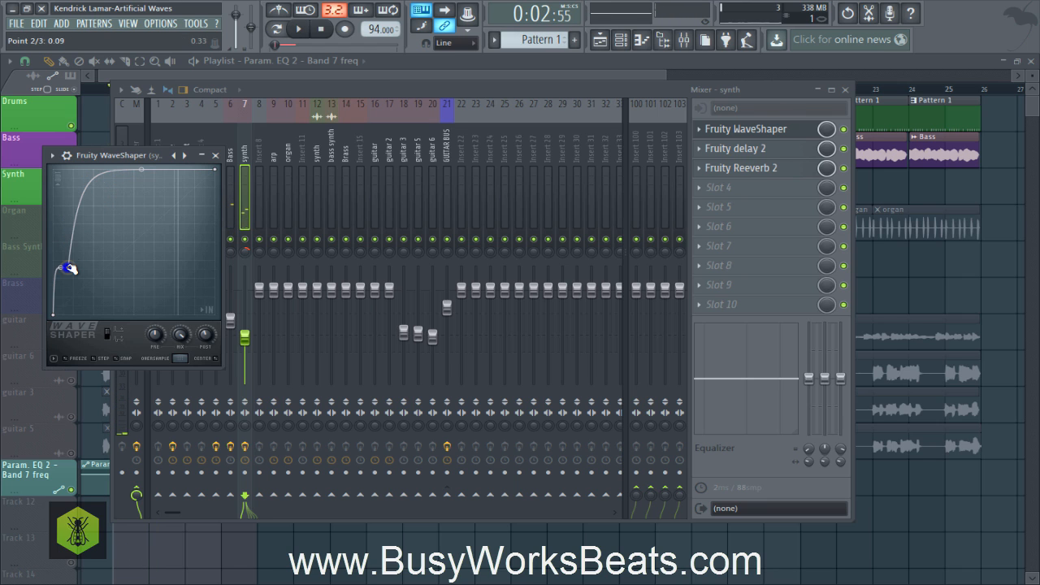
pyautogui.moveTo(67, 266); pyautogui.dragTo(73, 268)
pyautogui.press('space')
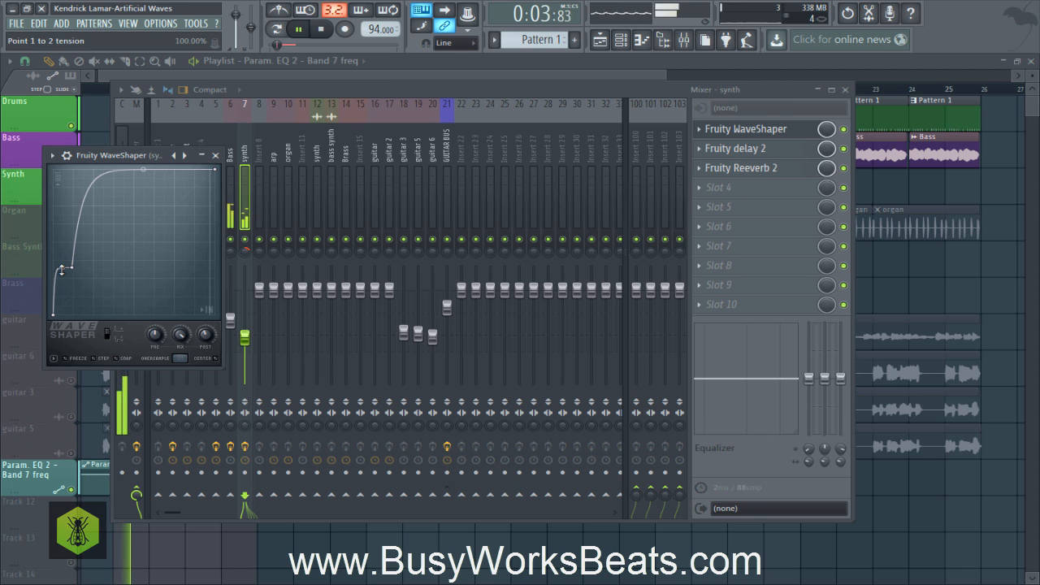
# - Set the WaveShaper's post gain to 65% while auditioning the mix and close its window
pyautogui.press('space')
pyautogui.press('space')
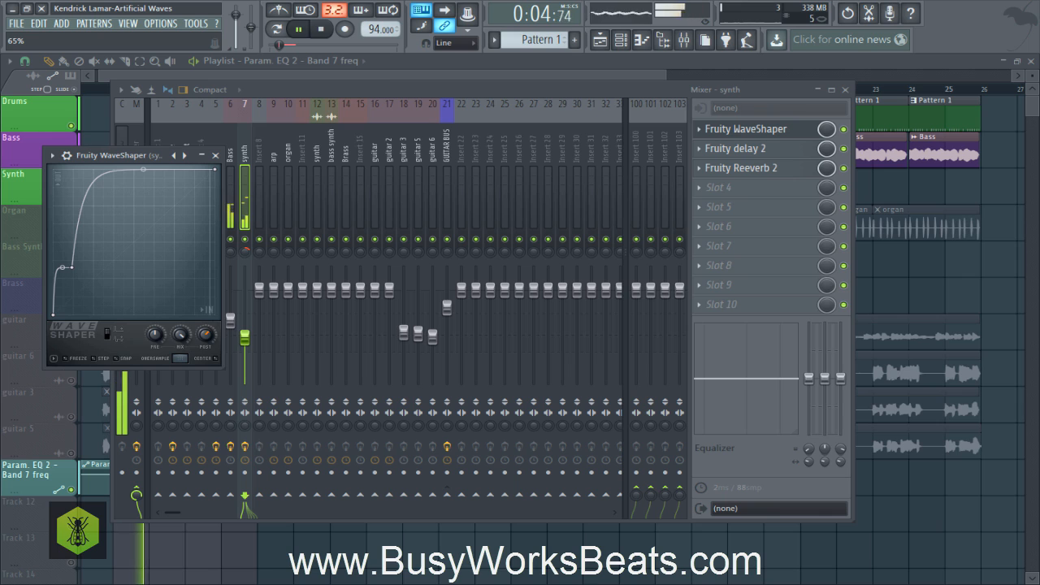
pyautogui.press('space')
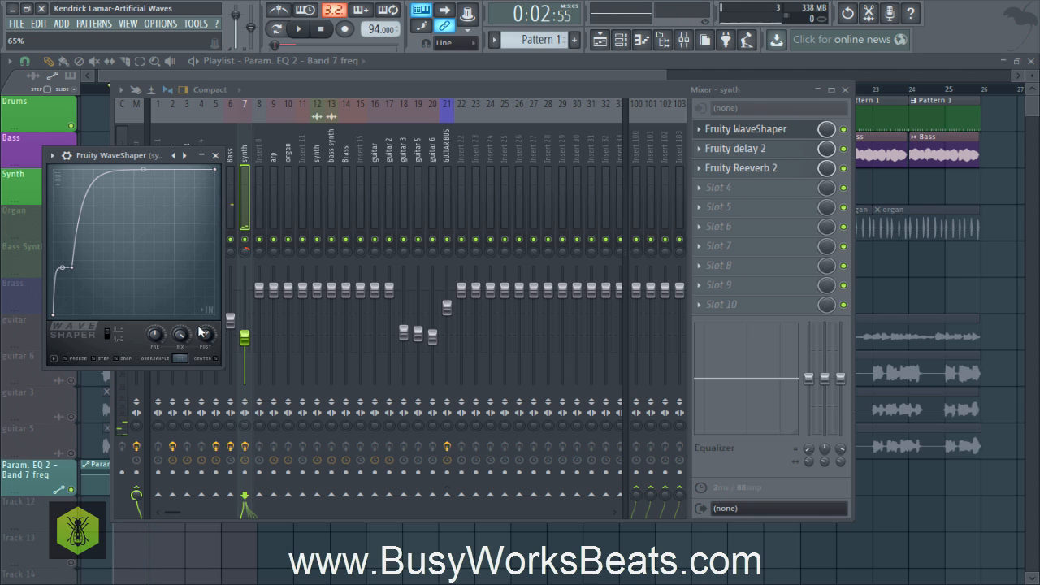
pyautogui.press('space')
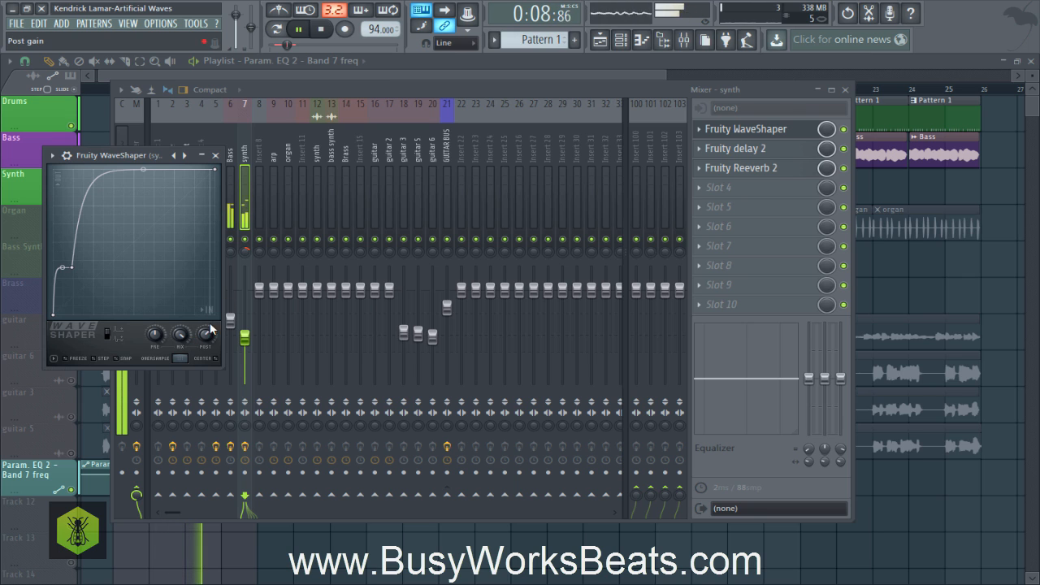
pyautogui.click(215, 156)
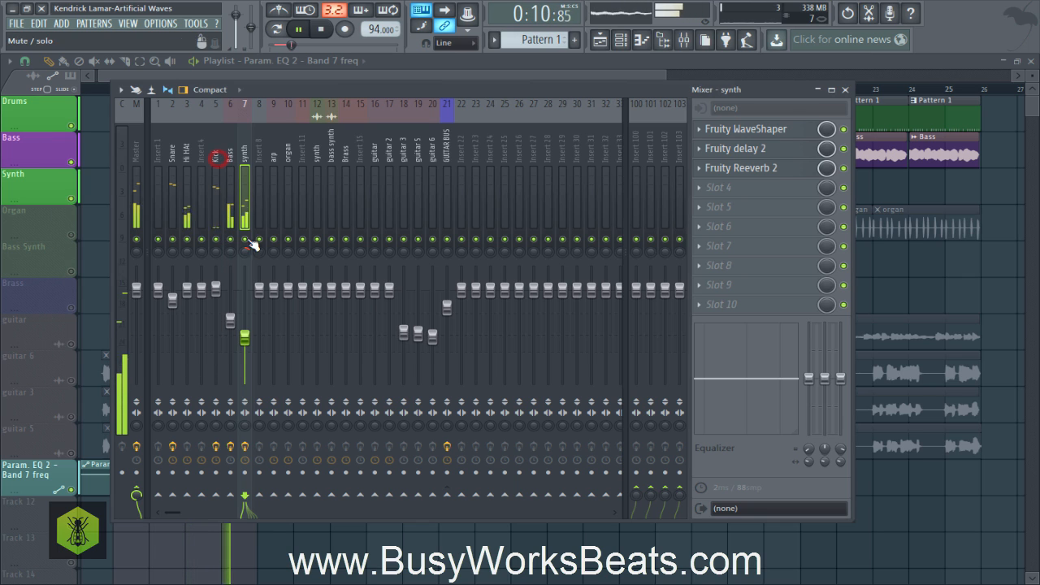
# - Compare the synth with its effects bypassed during playback, and re-enable its effect slots
pyautogui.press('space')
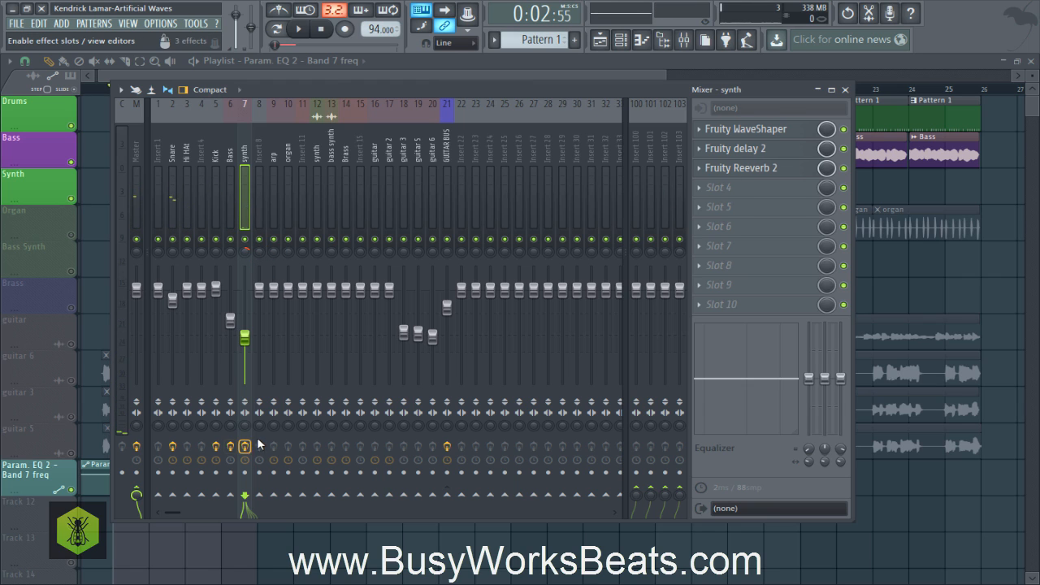
pyautogui.press('space')
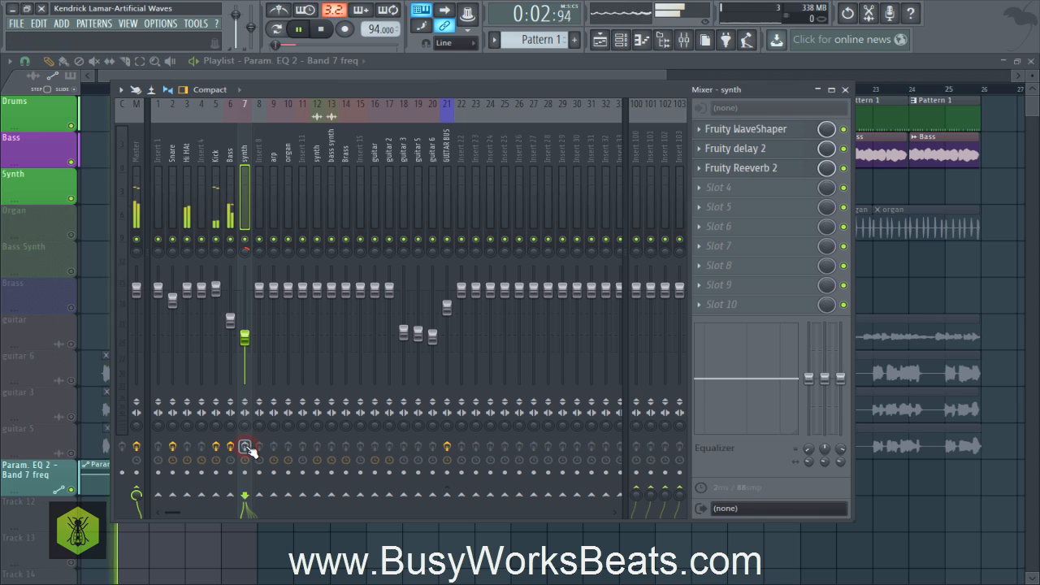
pyautogui.press('space')
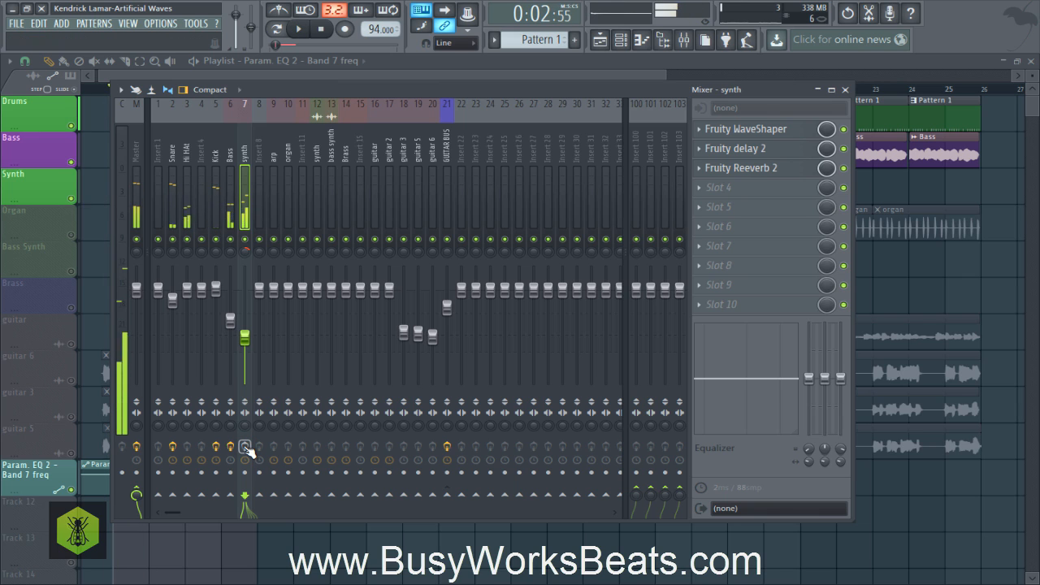
pyautogui.click(245, 448)
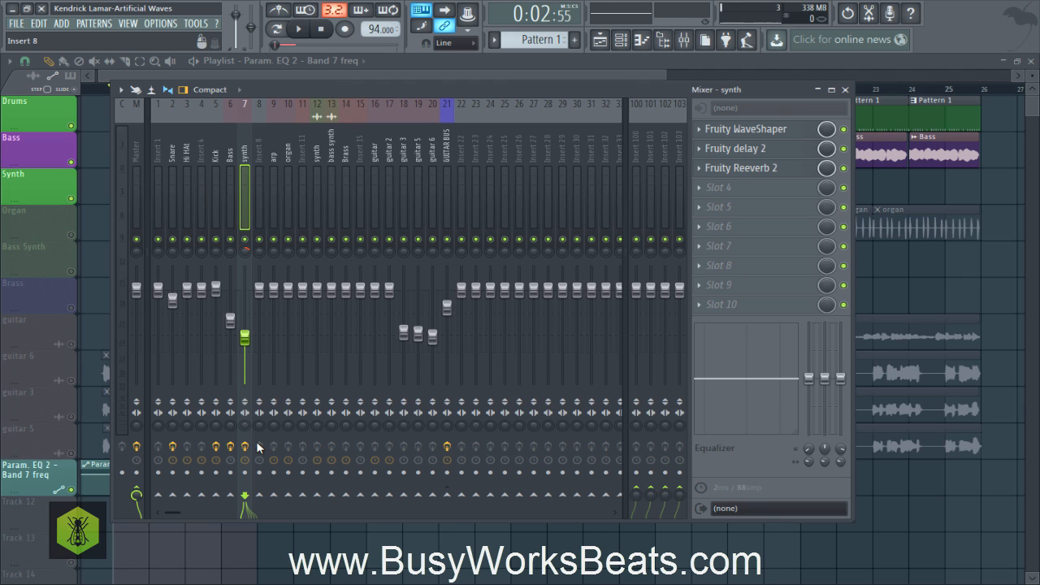
# - Raise the synth channel's level to -12.1 dB during playback
pyautogui.press('space')
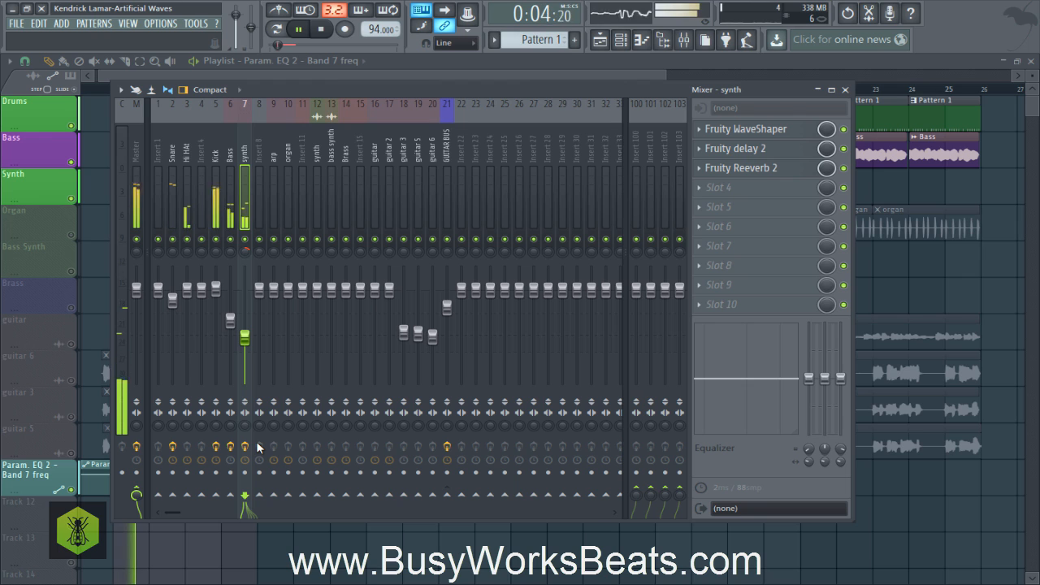
pyautogui.click(244, 338)
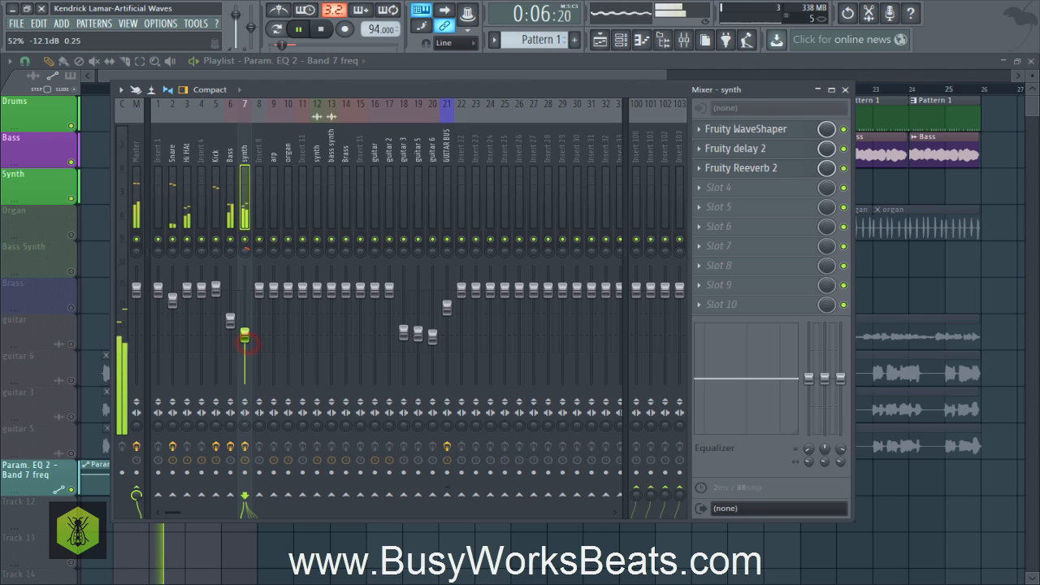
pyautogui.press('space')
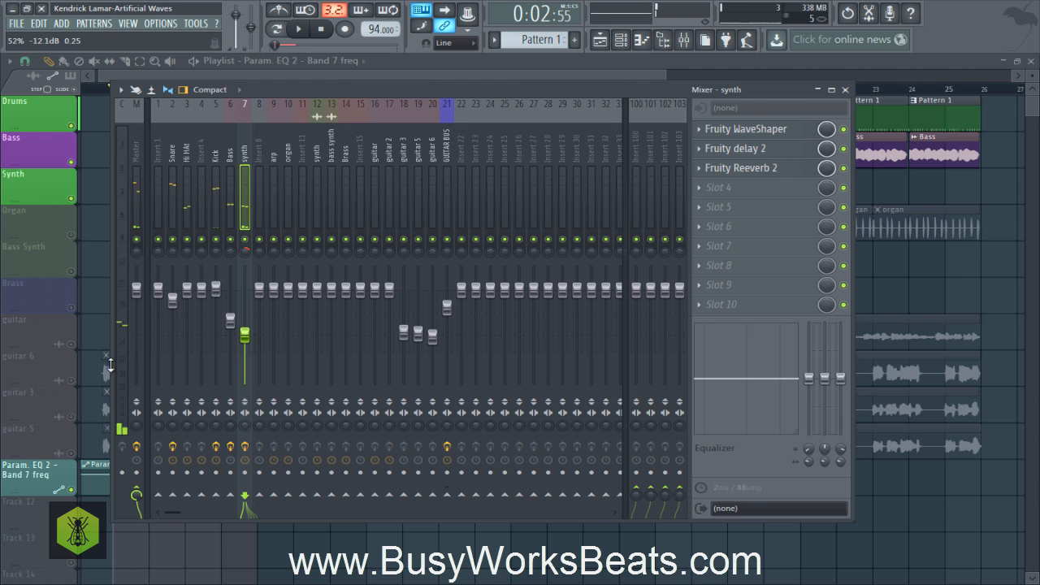
# - Unmute all playlist tracks and set the playback range to the brass section from bar 7 to bar 10
pyautogui.press('F9')
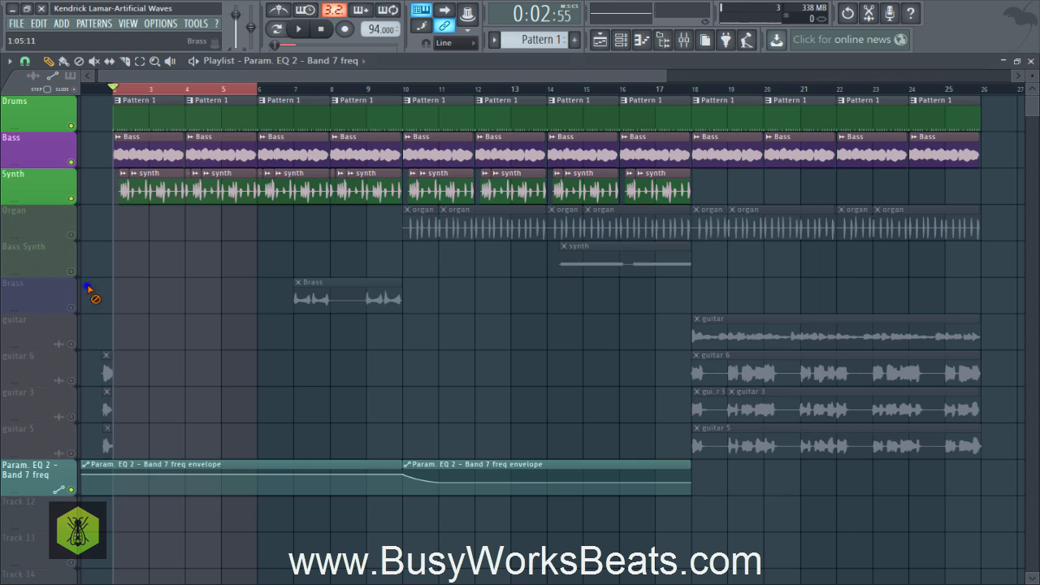
pyautogui.rightClick(71, 235)
pyautogui.rightClick(71, 235)
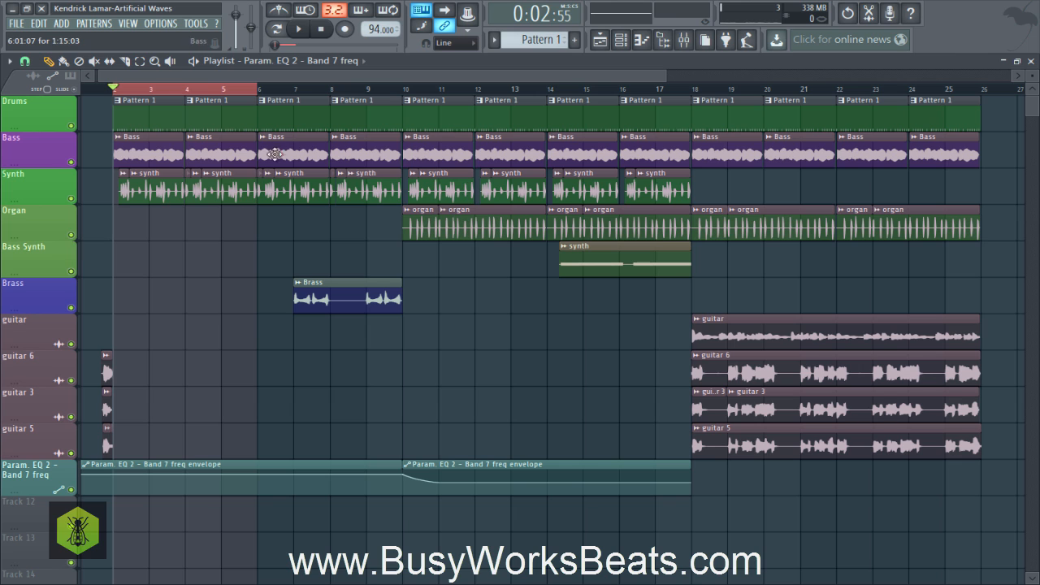
pyautogui.moveTo(294, 89); pyautogui.dragTo(403, 89)
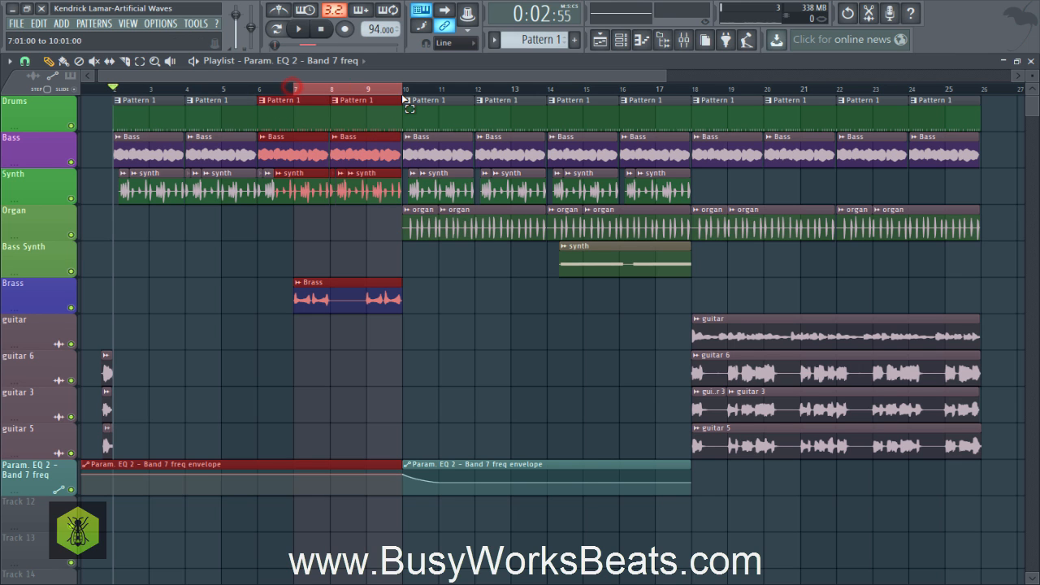
pyautogui.press('space')
pyautogui.press('space')
# - Lower the Brass mixer channel to -10.5 dB and audition it repeatedly against the other tracks
pyautogui.press('F9')
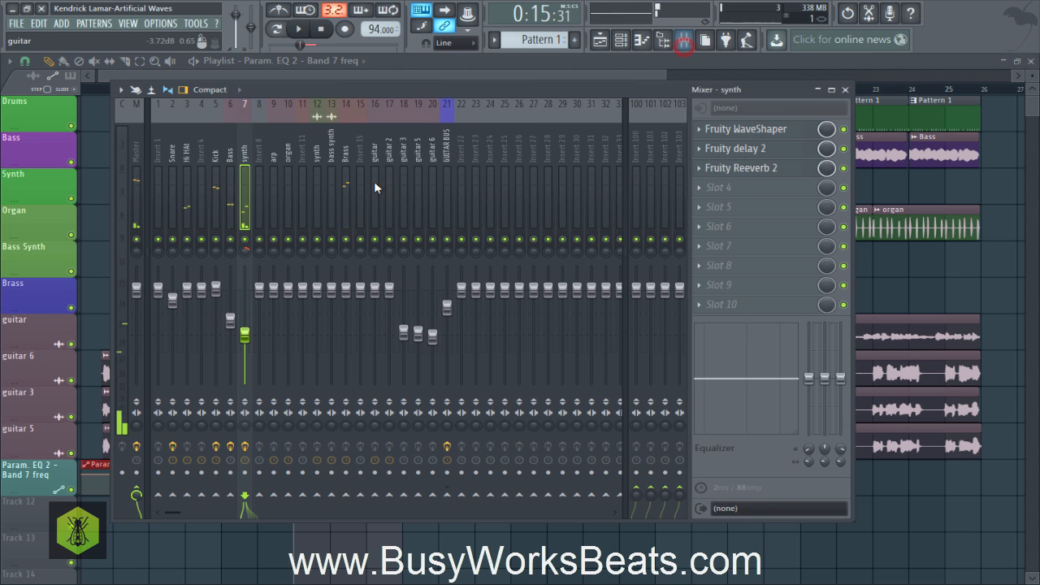
pyautogui.click(352, 156)
pyautogui.moveTo(346, 289); pyautogui.dragTo(346, 330)
pyautogui.press('space')
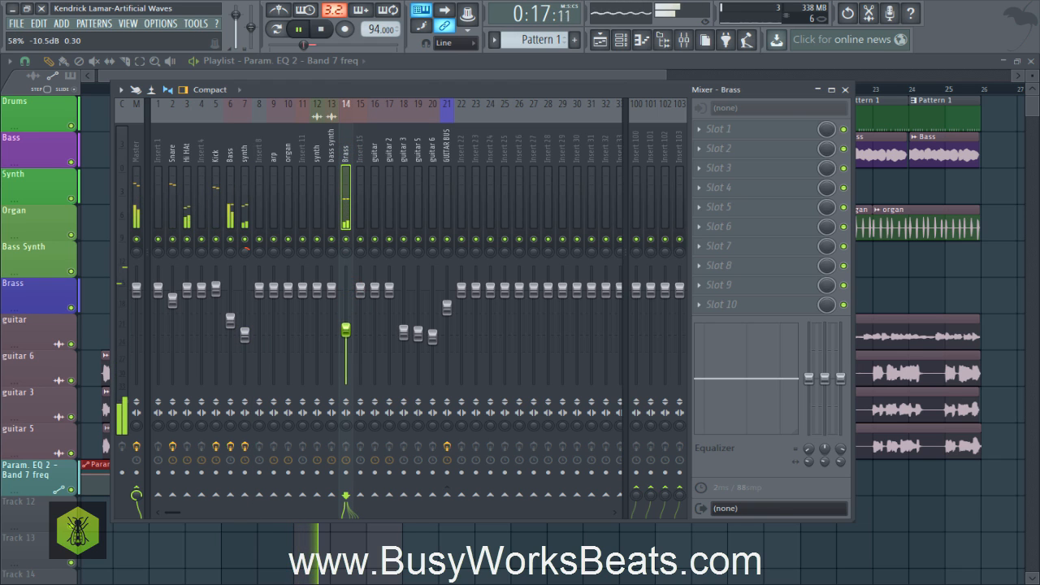
pyautogui.press('space')
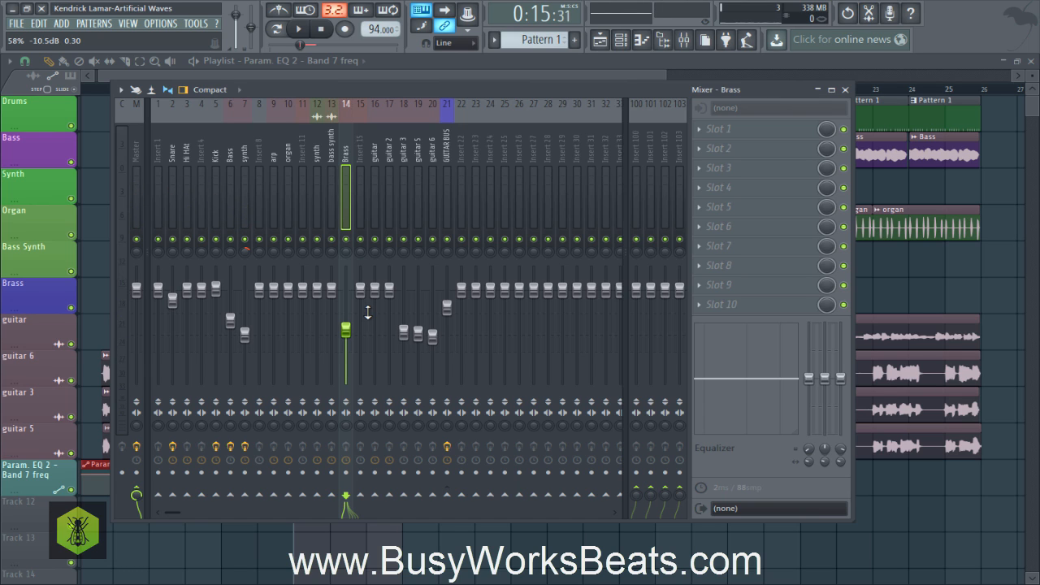
pyautogui.press('space')
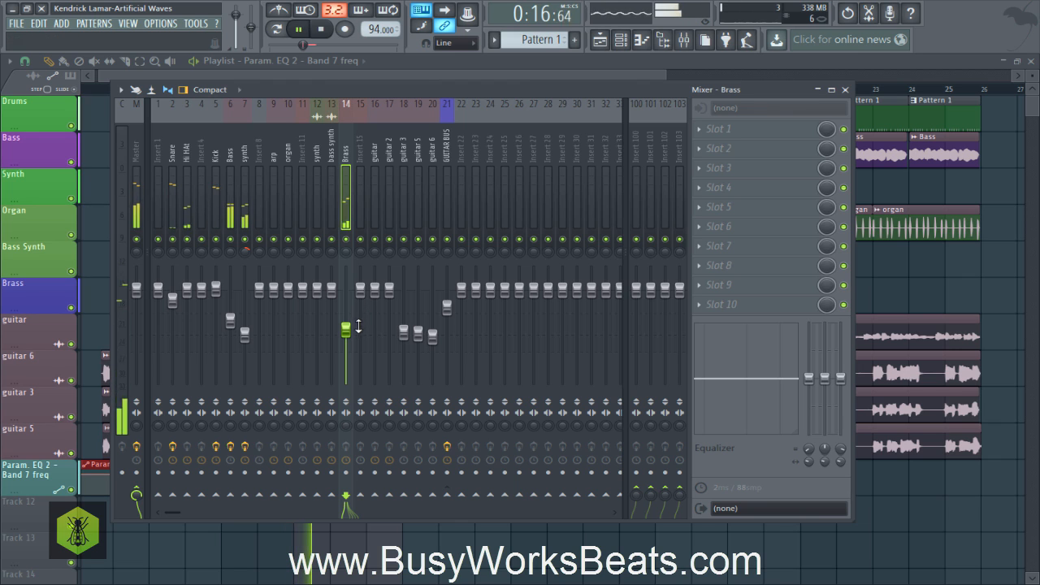
pyautogui.press('space')
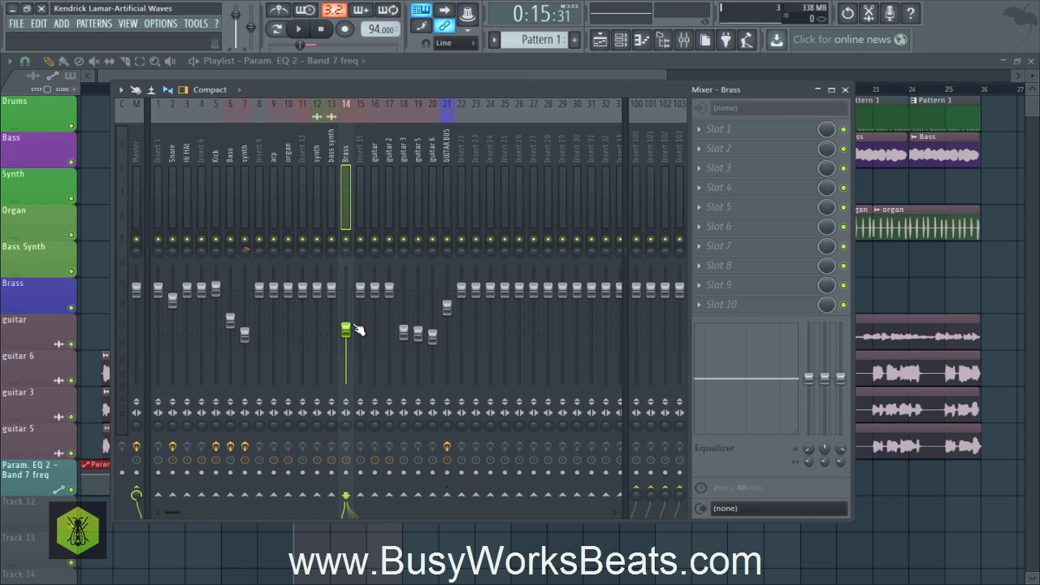
pyautogui.press('space')
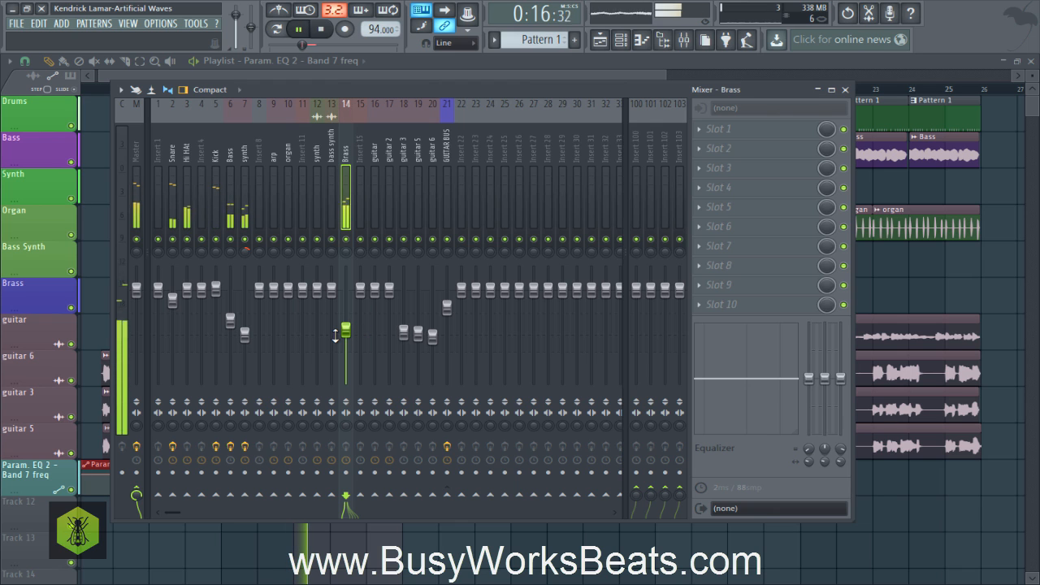
pyautogui.press('space')
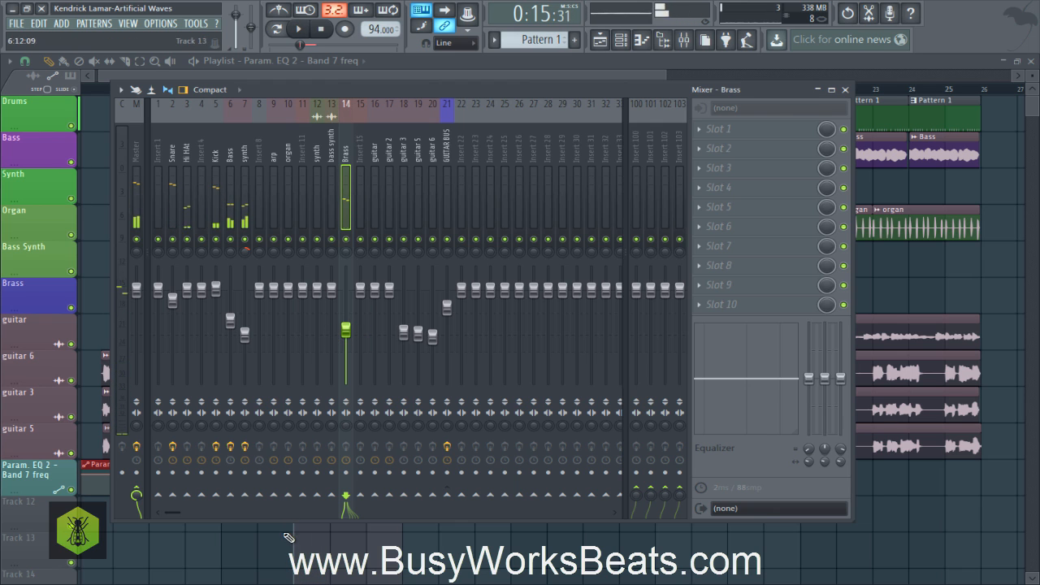
# - Load Fruity Reeverb 2 into the Brass channel's first effect slot, enlarge its room size and audition it
pyautogui.click(713, 140)
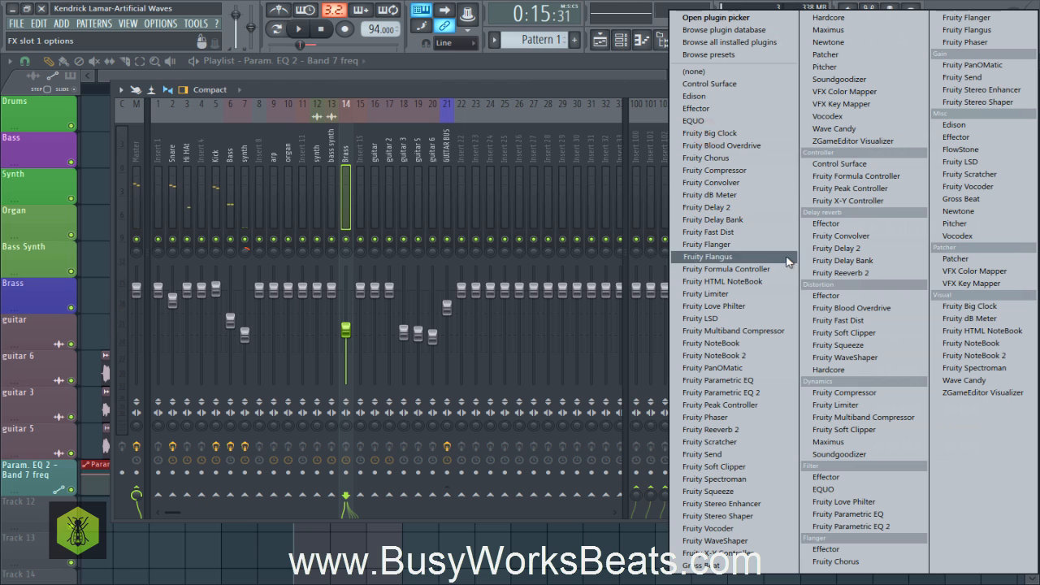
pyautogui.click(860, 274)
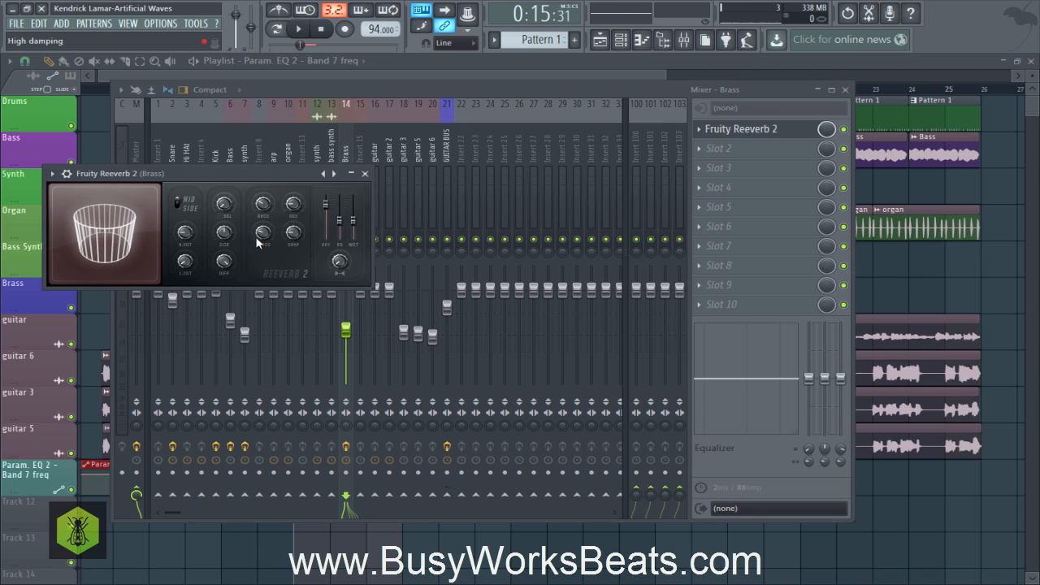
pyautogui.press('space')
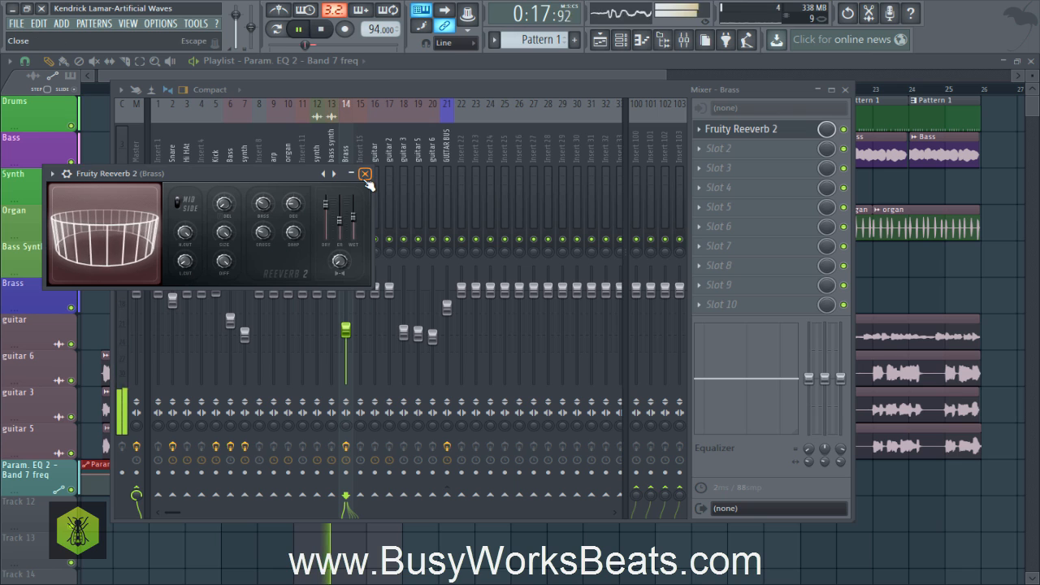
# - Lower the wet level of the Brass channel's Fruity Reeverb 2 to 20% and audition the change
pyautogui.press('space')
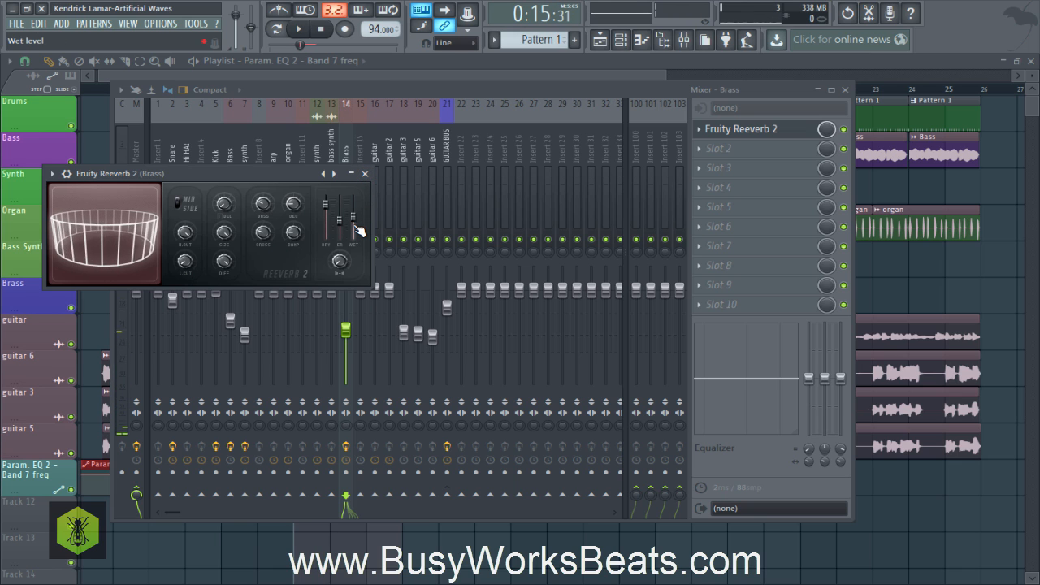
pyautogui.moveTo(353, 222); pyautogui.dragTo(353, 236)
pyautogui.press('space')
pyautogui.press('space')
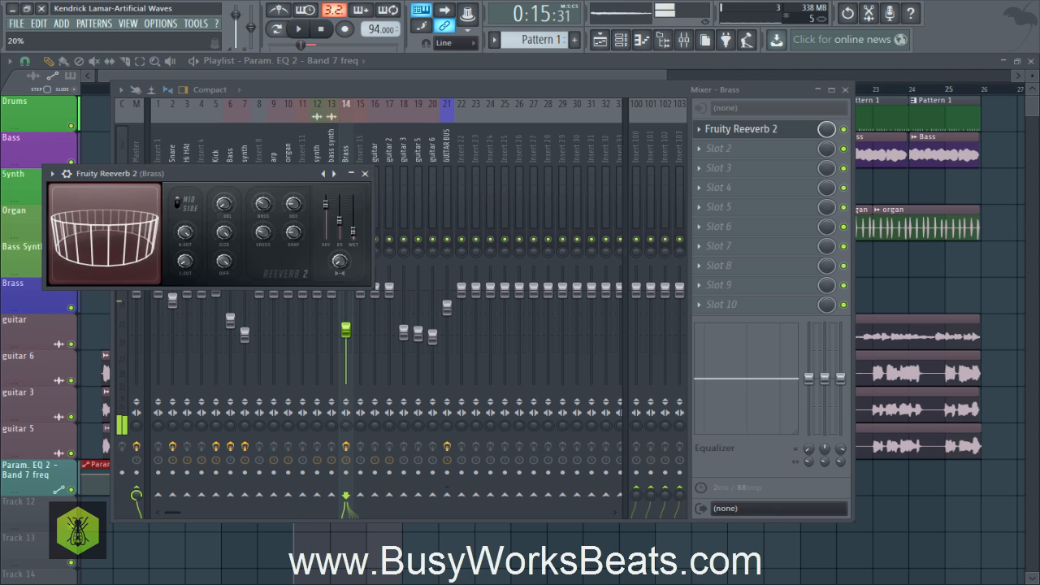
pyautogui.press('space')
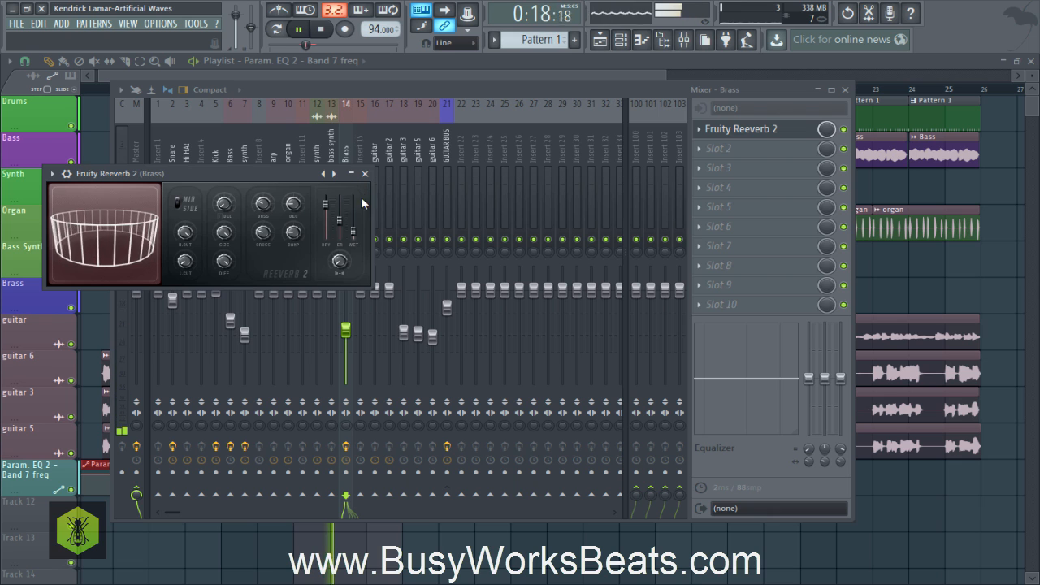
pyautogui.click(364, 173)
# - Solo the Brass channel, set its reverb decay to 5.5 sec while auditioning, and unsolo it
pyautogui.press('space')
pyautogui.press('space')
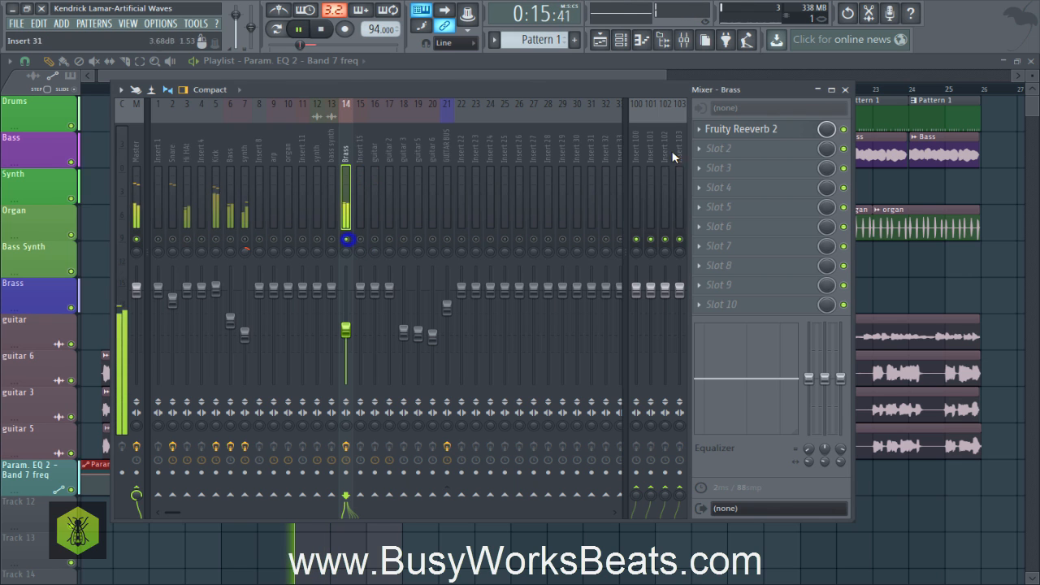
pyautogui.click(772, 128)
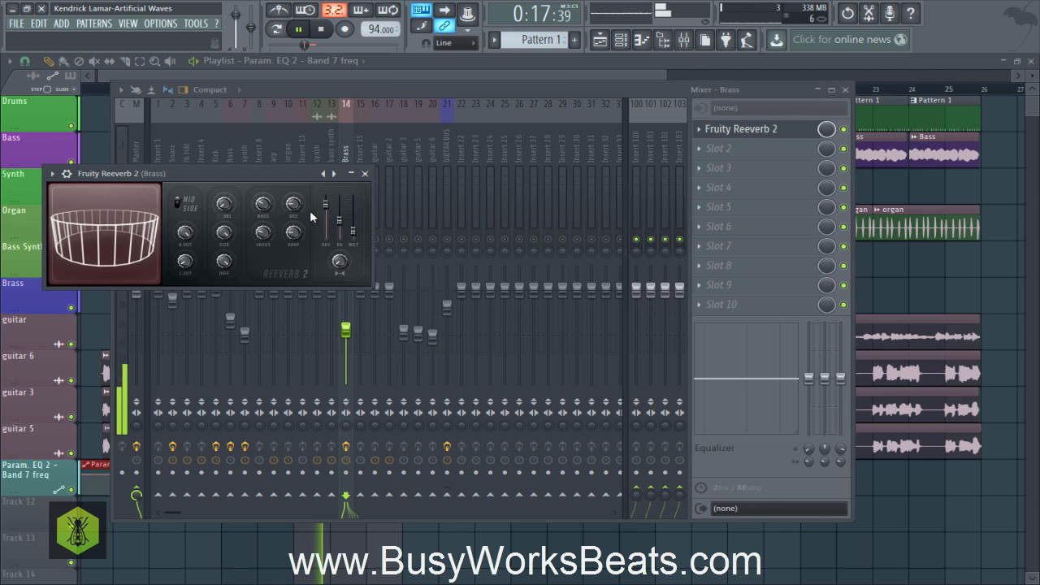
pyautogui.press('space')
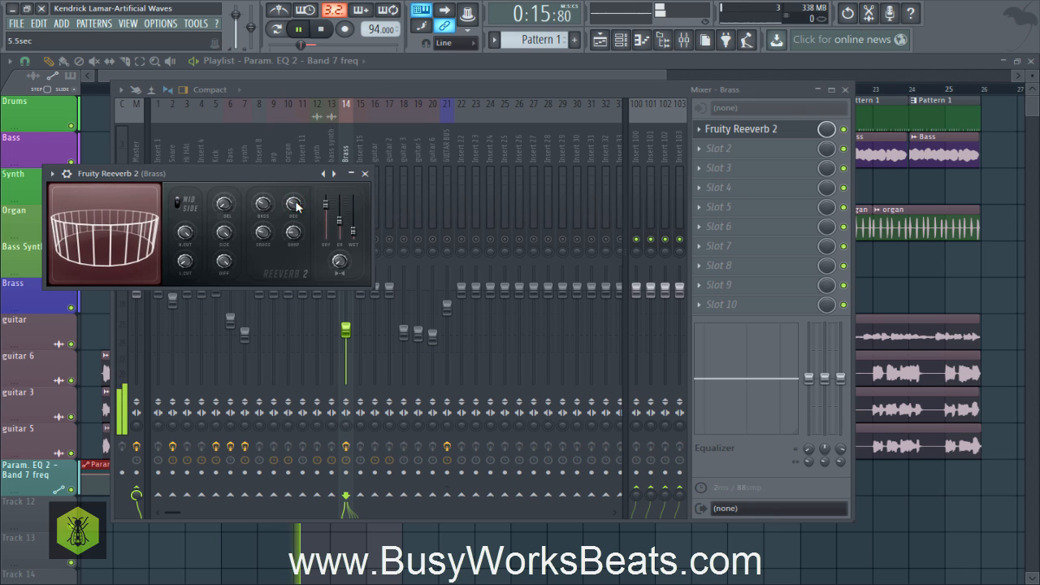
pyautogui.press('space')
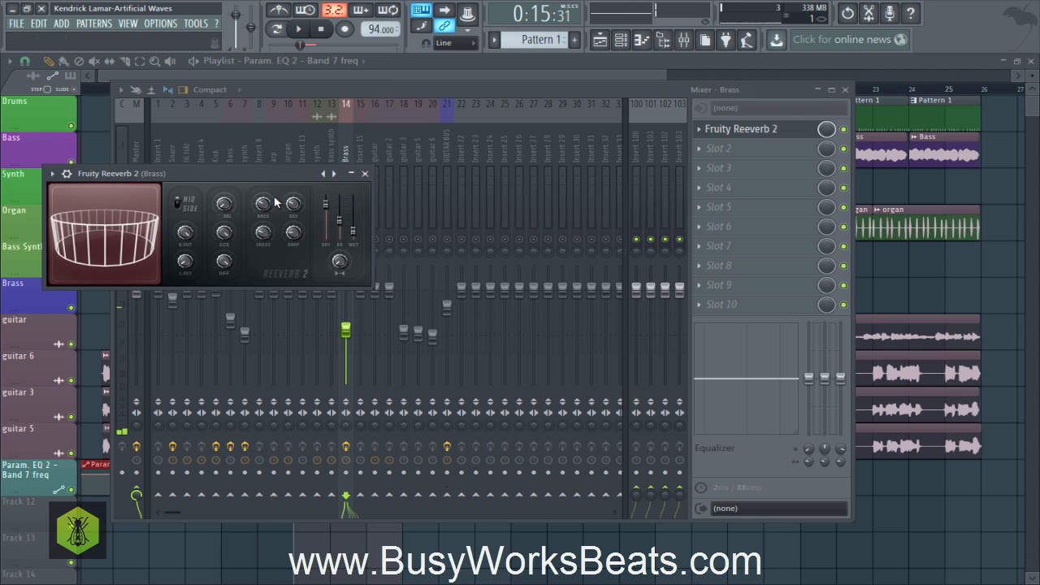
pyautogui.press('space')
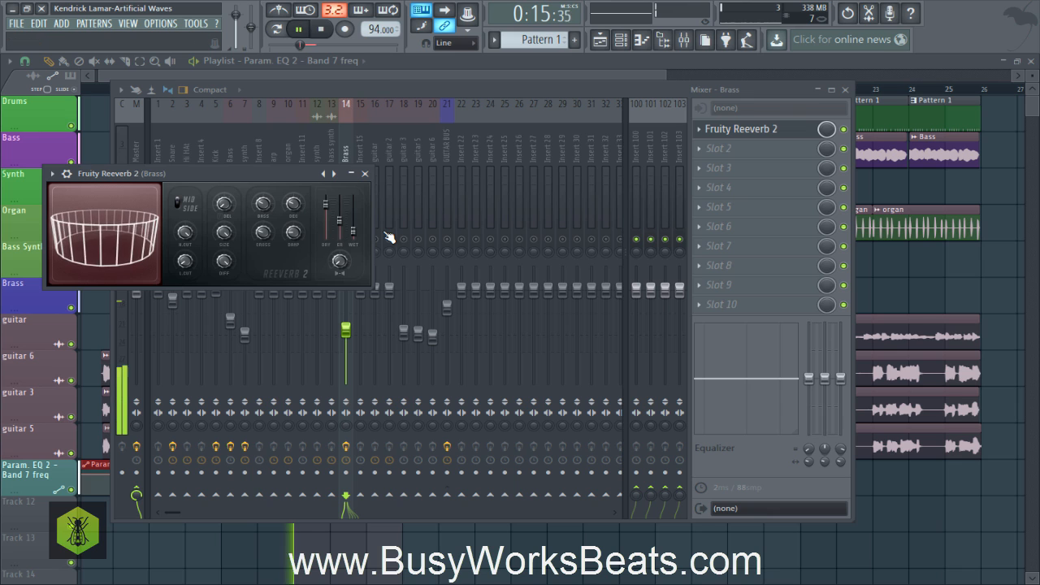
pyautogui.press('space')
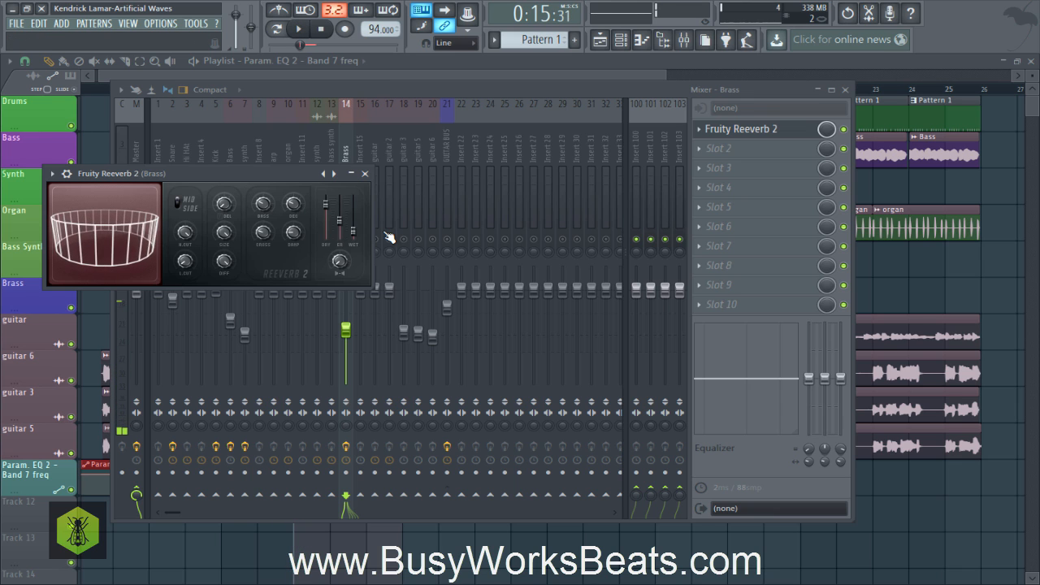
pyautogui.click(366, 174)
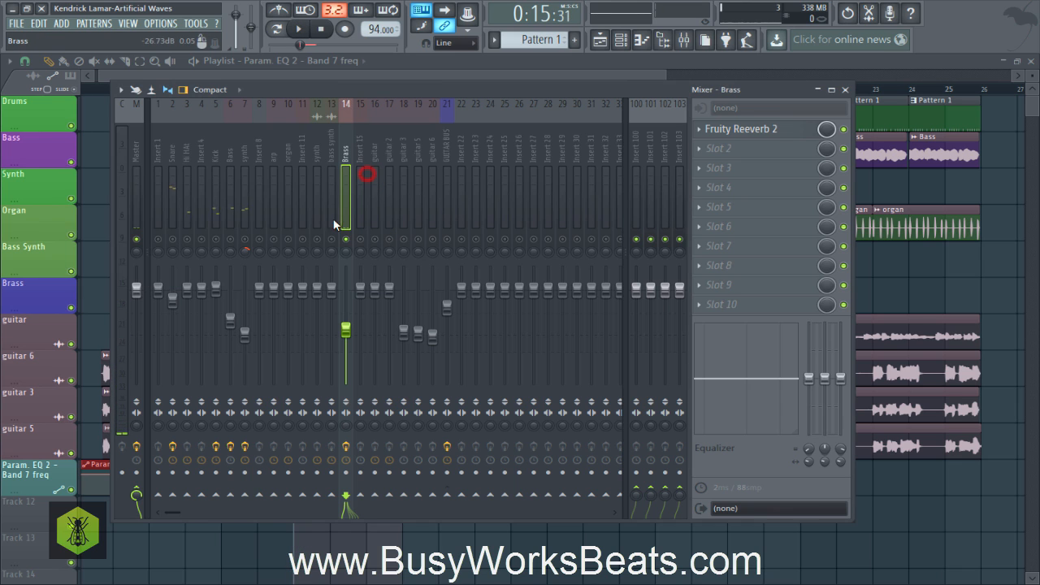
pyautogui.rightClick(346, 239)
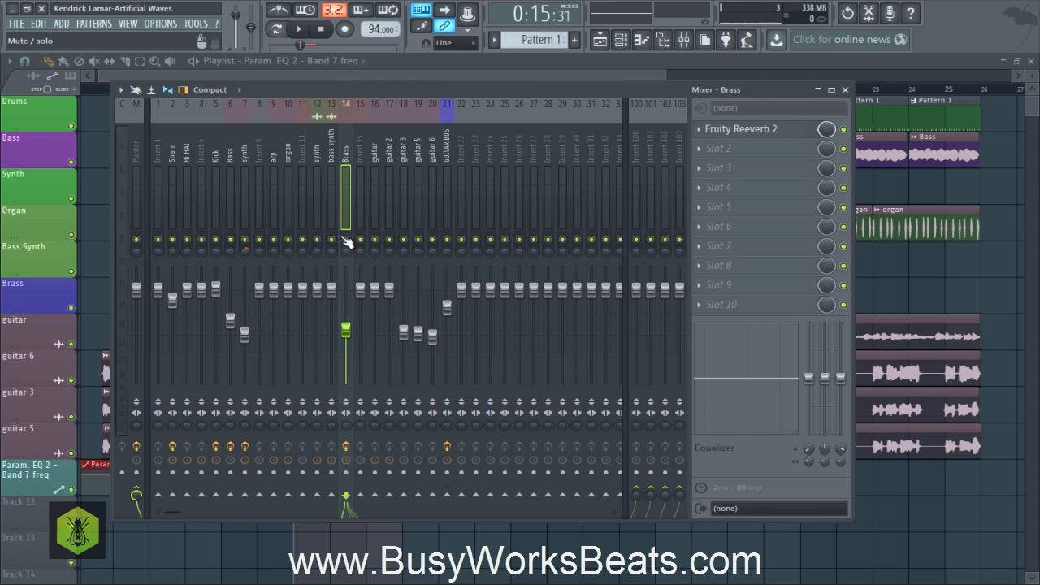
# - Lower the Brass channel's level slightly and pan it 12% left while auditioning it in the full mix
pyautogui.press('space')
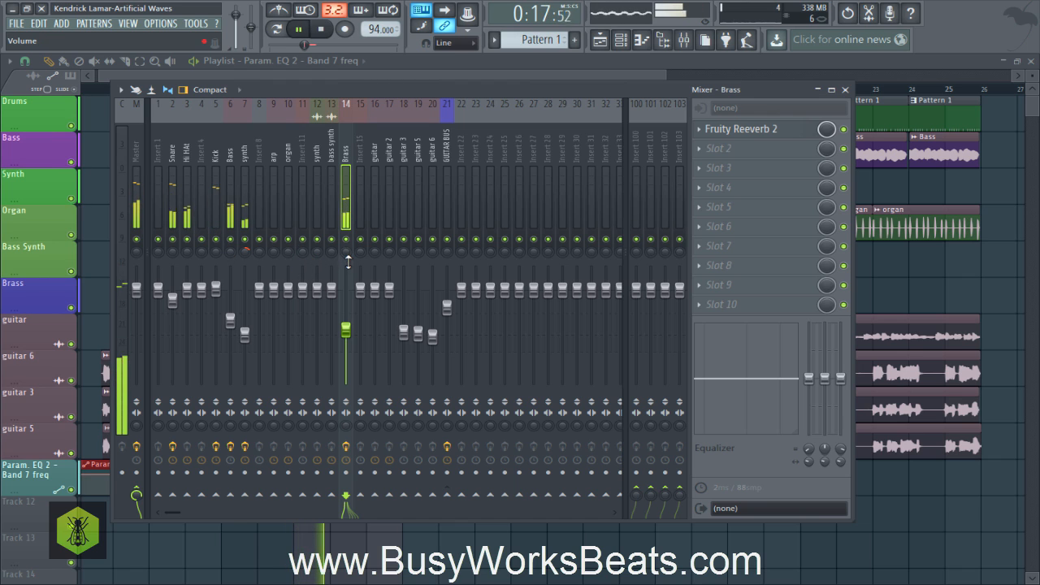
pyautogui.press('space')
pyautogui.press('space')
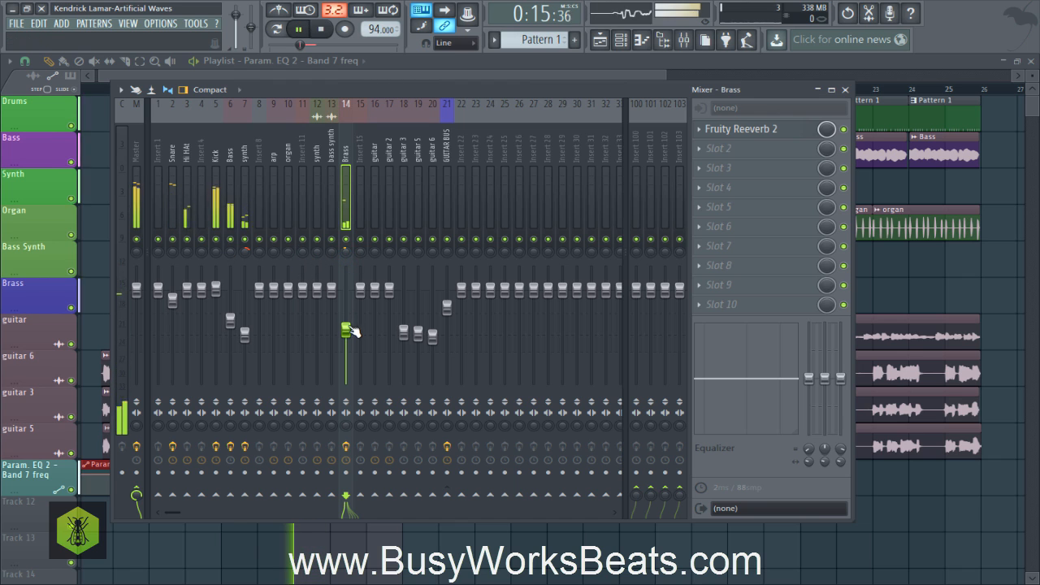
pyautogui.press('space')
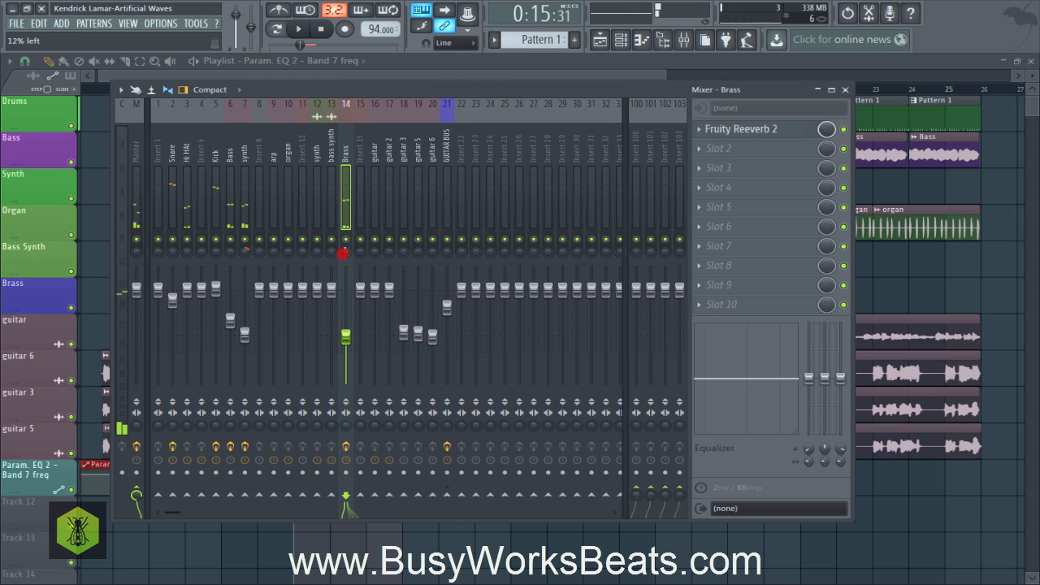
pyautogui.press('space')
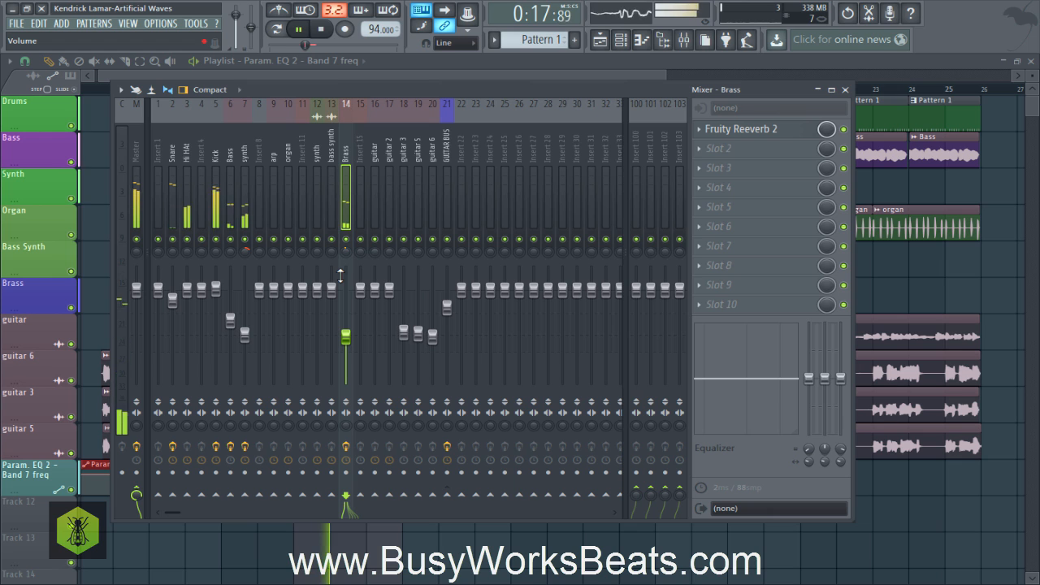
# - Set the playlist's playback range to the organ section from bar 10 to bar 14 and play it
pyautogui.rightClick(100, 246)
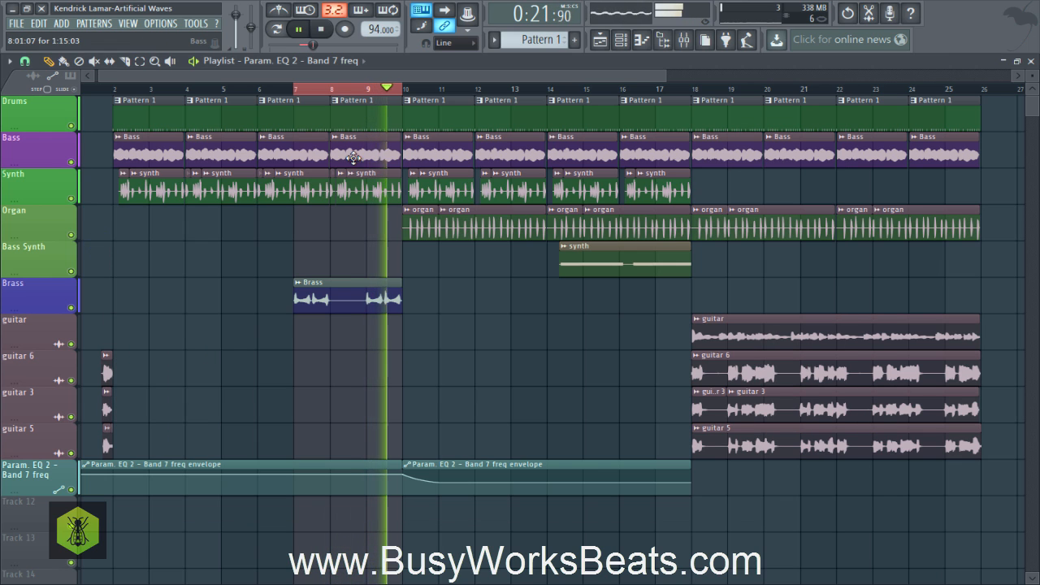
pyautogui.press('space')
pyautogui.moveTo(405, 88); pyautogui.dragTo(554, 114)
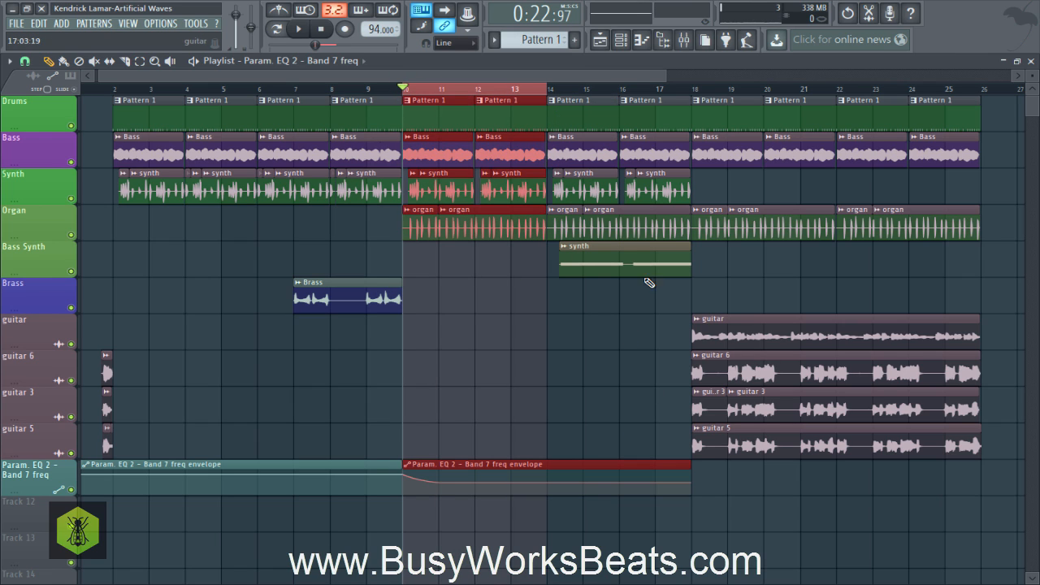
pyautogui.press('space')
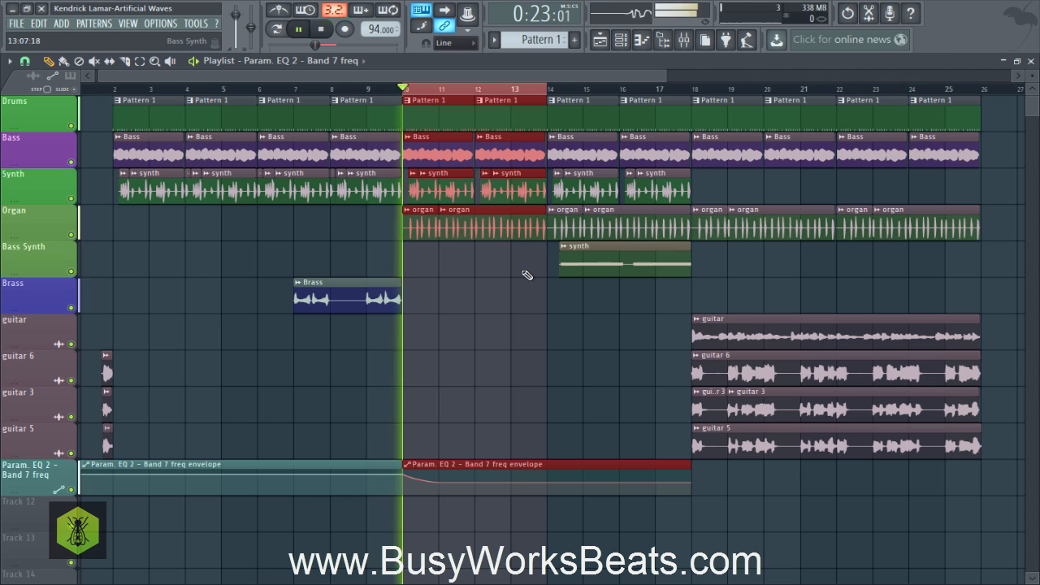
# - Lower the organ mixer channel's level well below the default and audition it against the other tracks
pyautogui.click(696, 48)
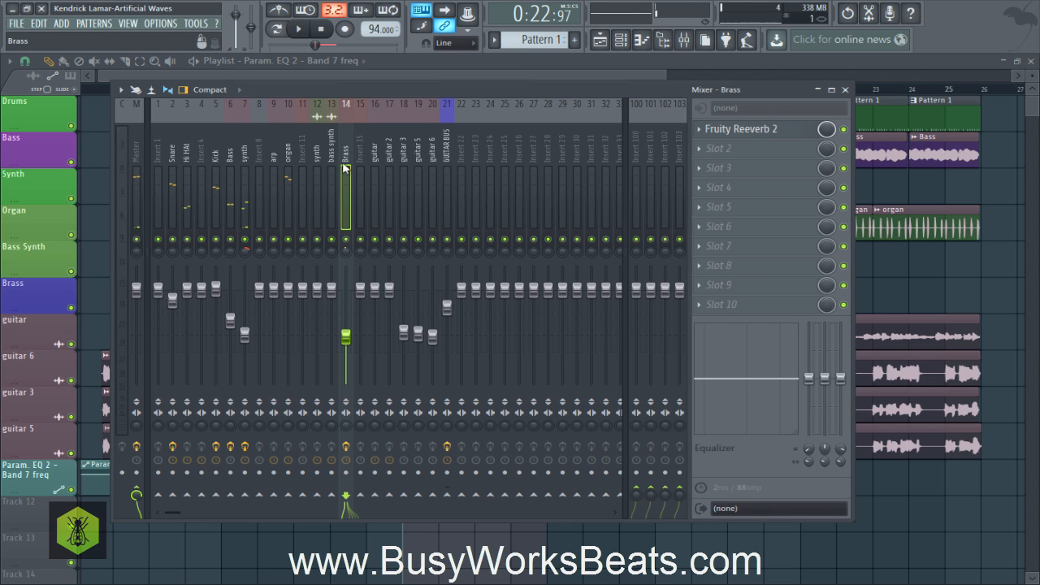
pyautogui.click(289, 153)
pyautogui.moveTo(292, 306); pyautogui.dragTo(288, 351)
pyautogui.press('space')
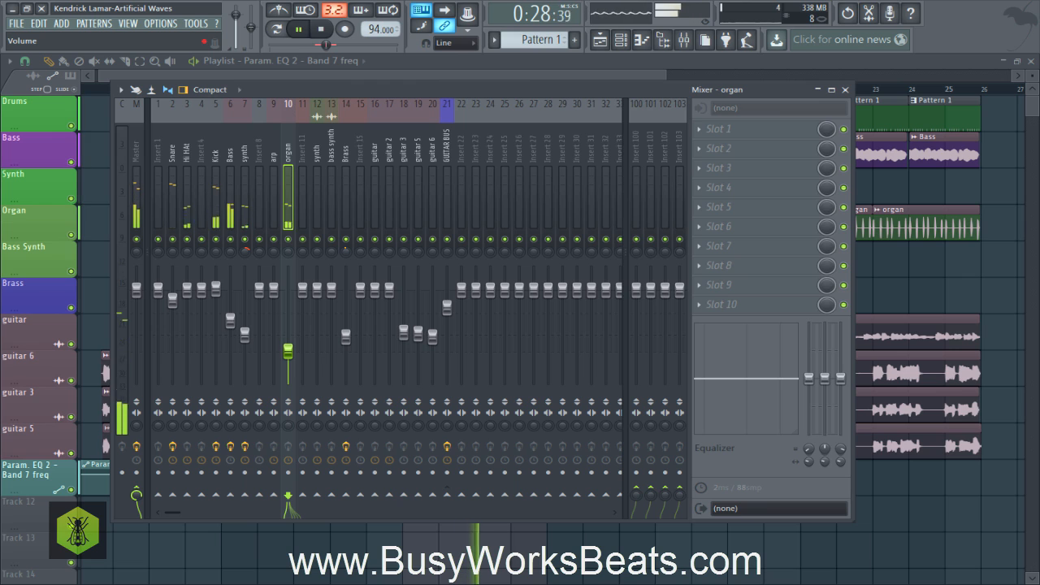
pyautogui.press('space')
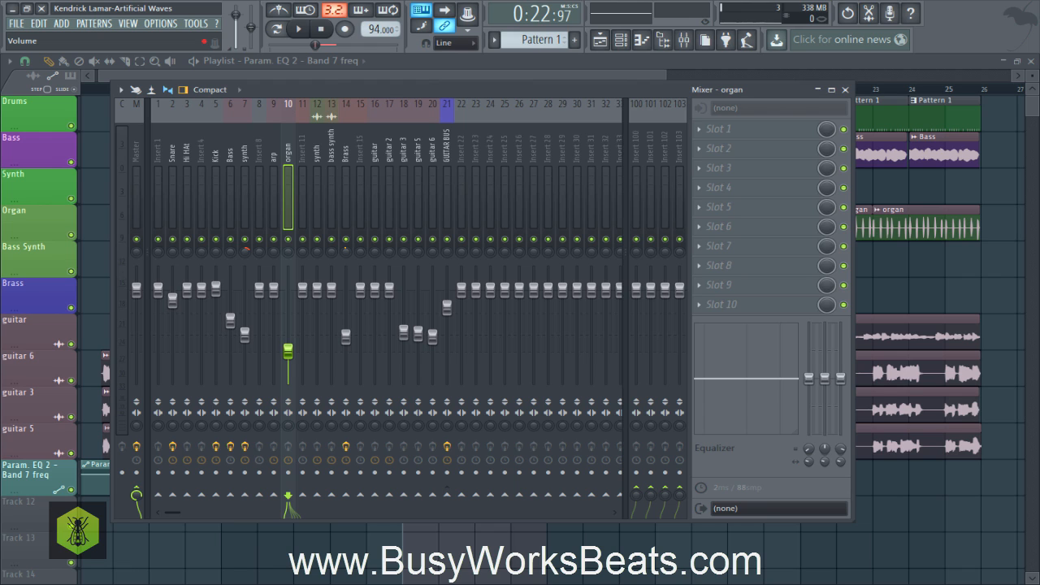
pyautogui.press('space')
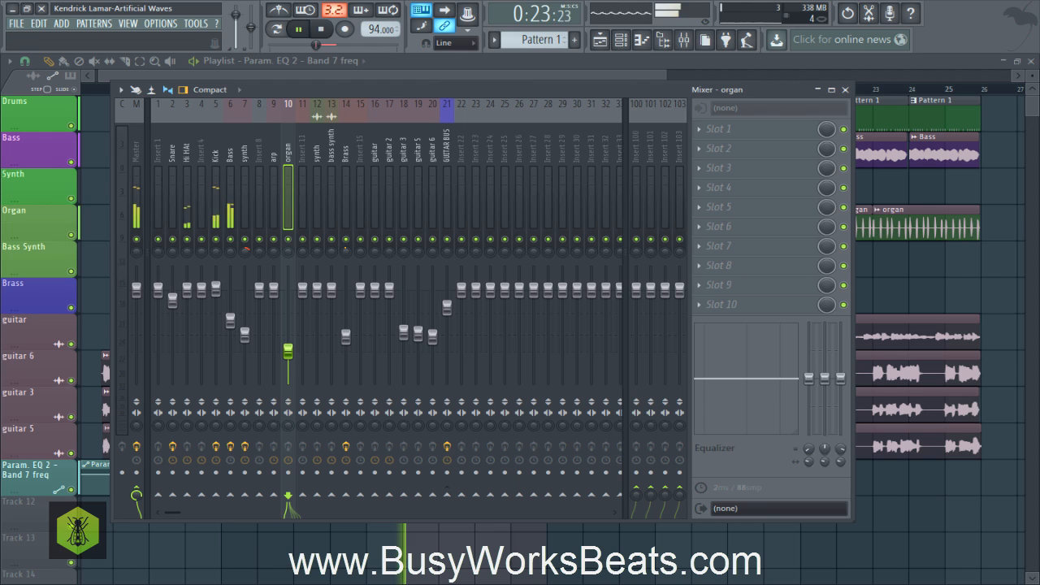
pyautogui.press('space')
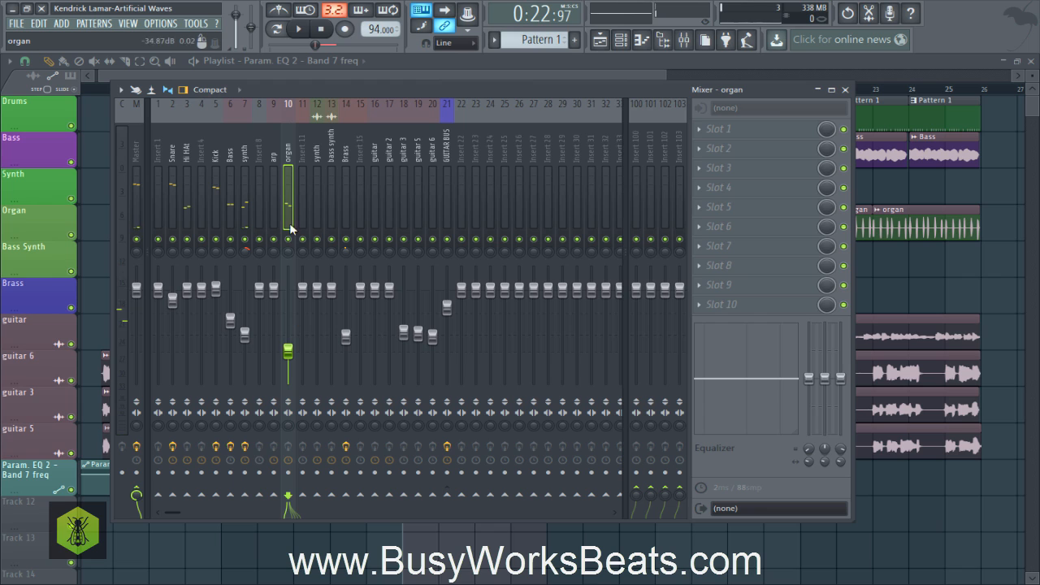
# - Mute the organ channel and audition the section without it
pyautogui.click(288, 242)
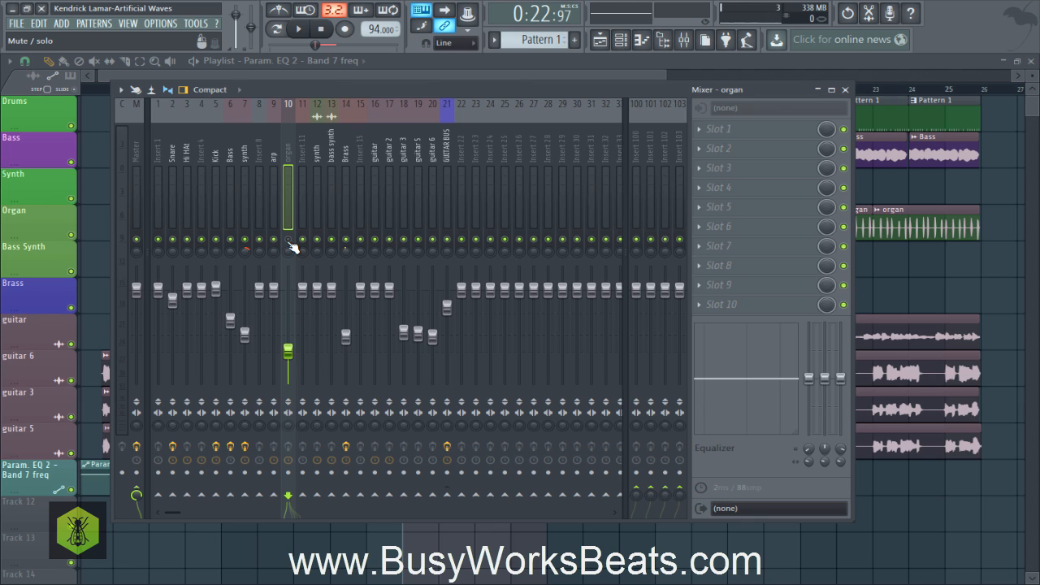
pyautogui.press('space')
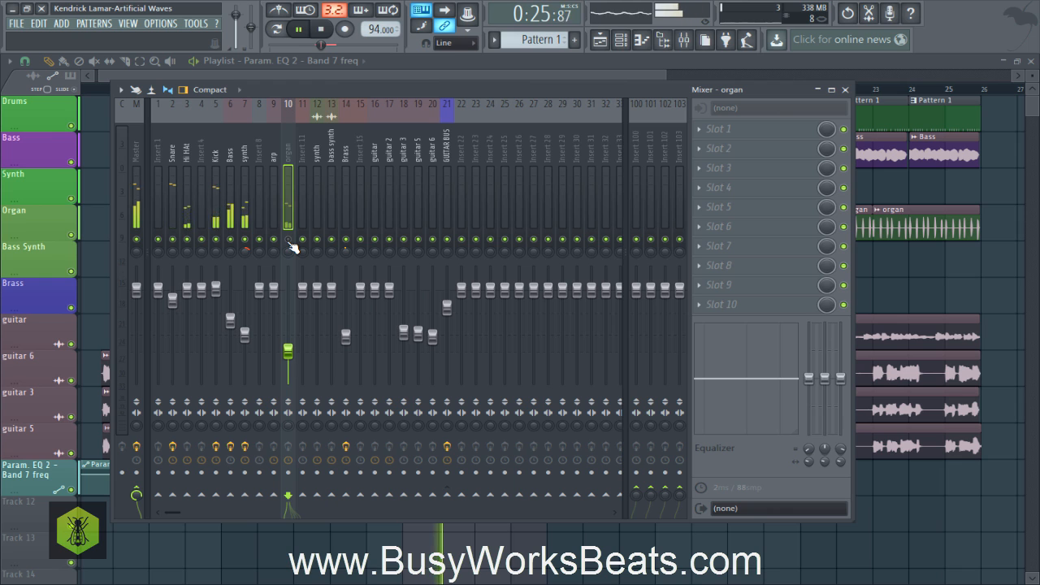
pyautogui.rightClick(99, 153)
pyautogui.press('space')
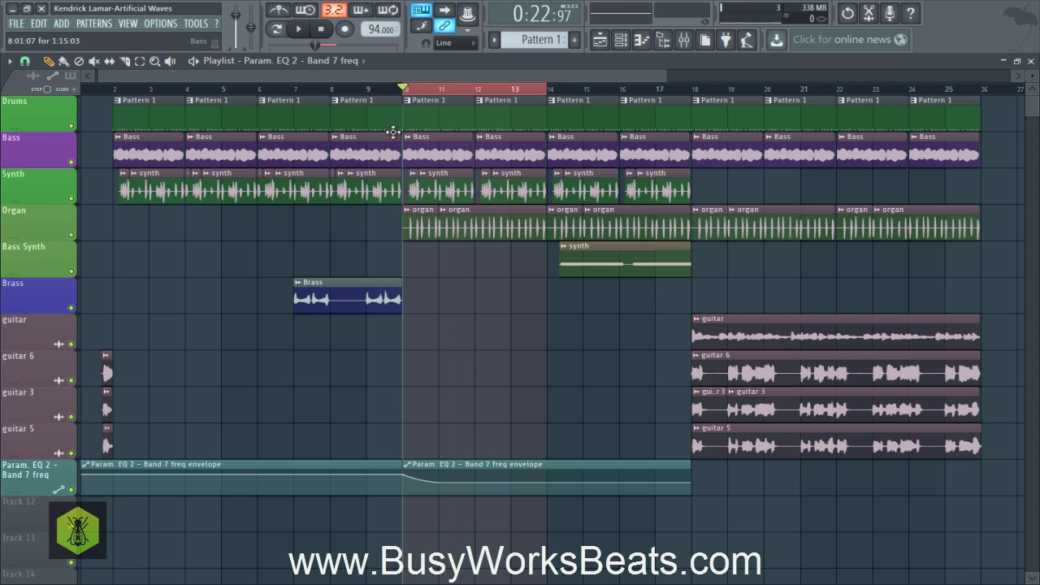
# - Unmute the organ channel, pan it 30% left and audition its position in the mix
pyautogui.click(684, 39)
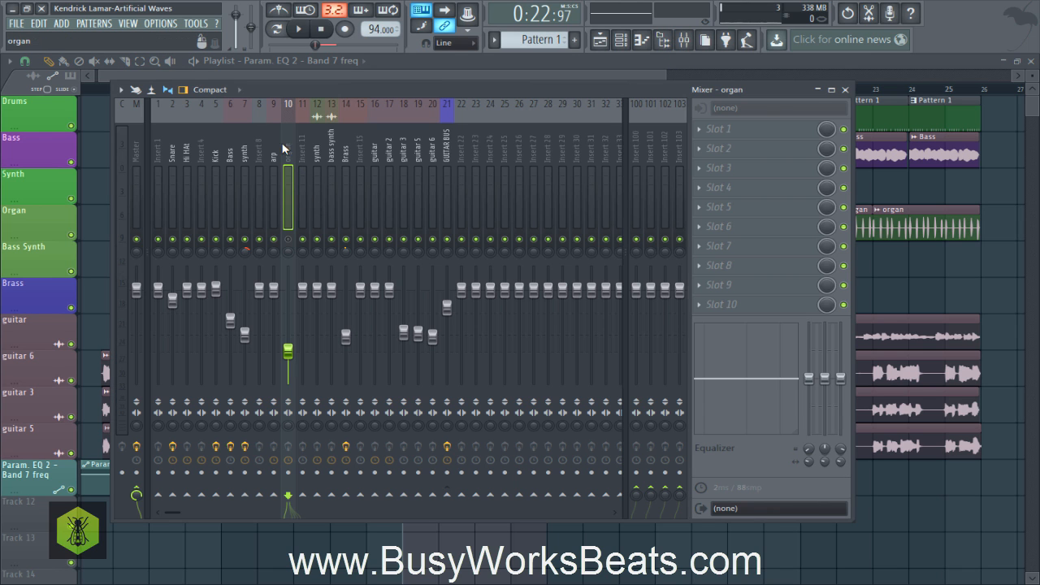
pyautogui.moveTo(289, 247); pyautogui.dragTo(290, 252)
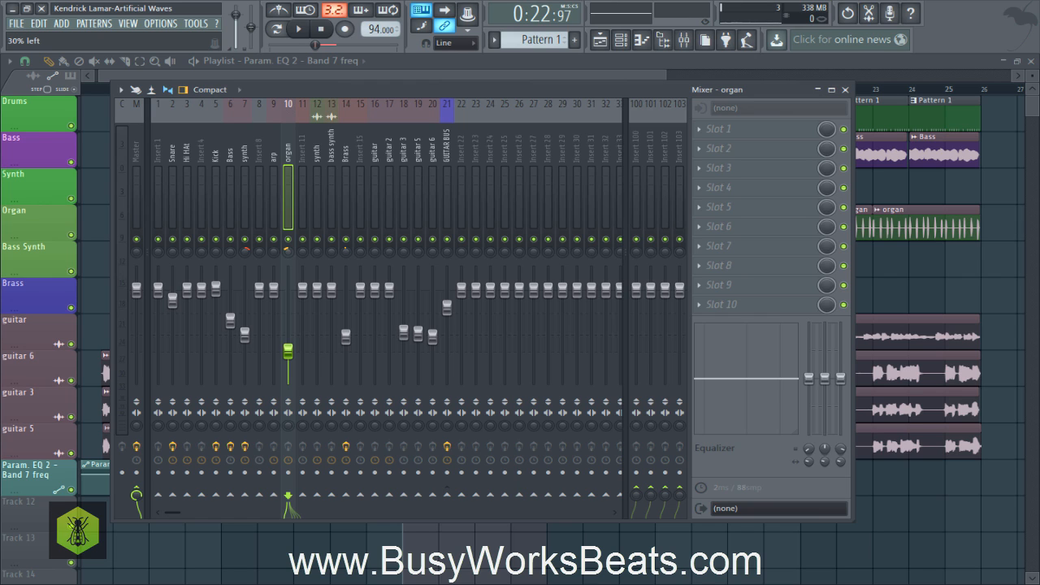
pyautogui.press('space')
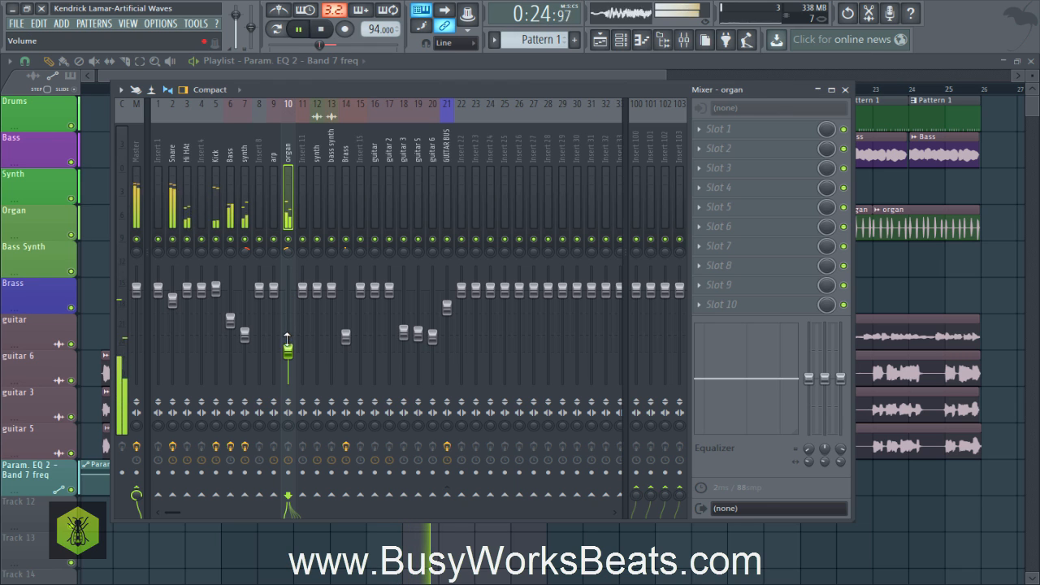
pyautogui.press('space')
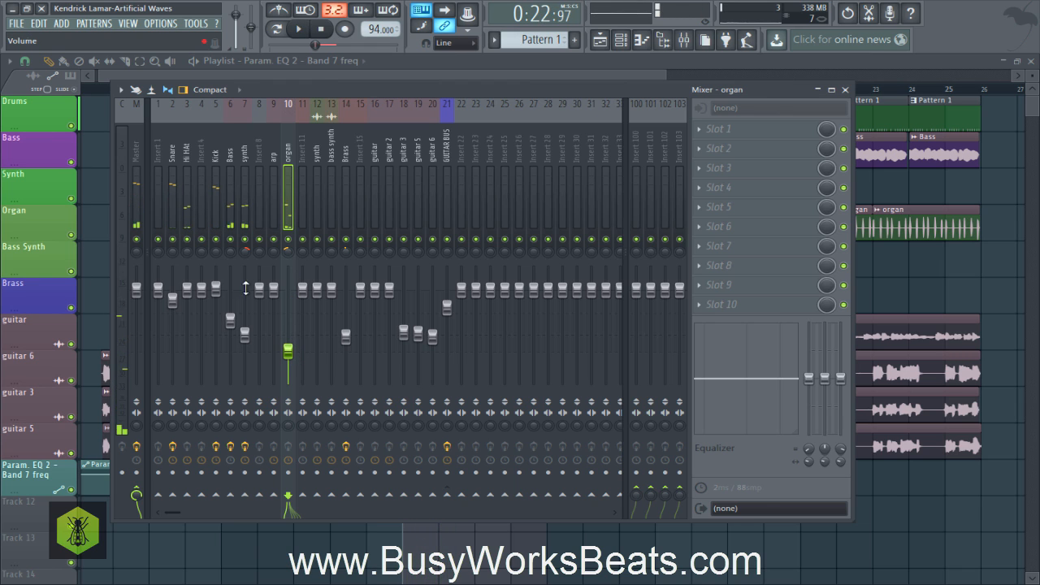
# - Set the organ channel's level to -17.1 dB and the synth channel's to -18.9 dB, auditioning their balance
pyautogui.moveTo(248, 335); pyautogui.dragTo(244, 347)
pyautogui.click(289, 351)
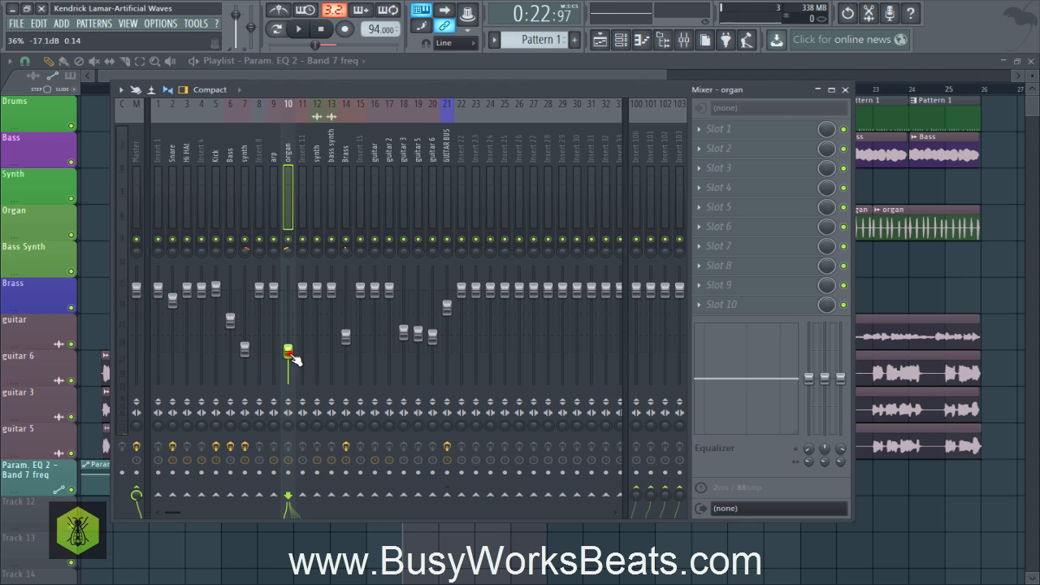
pyautogui.press('space')
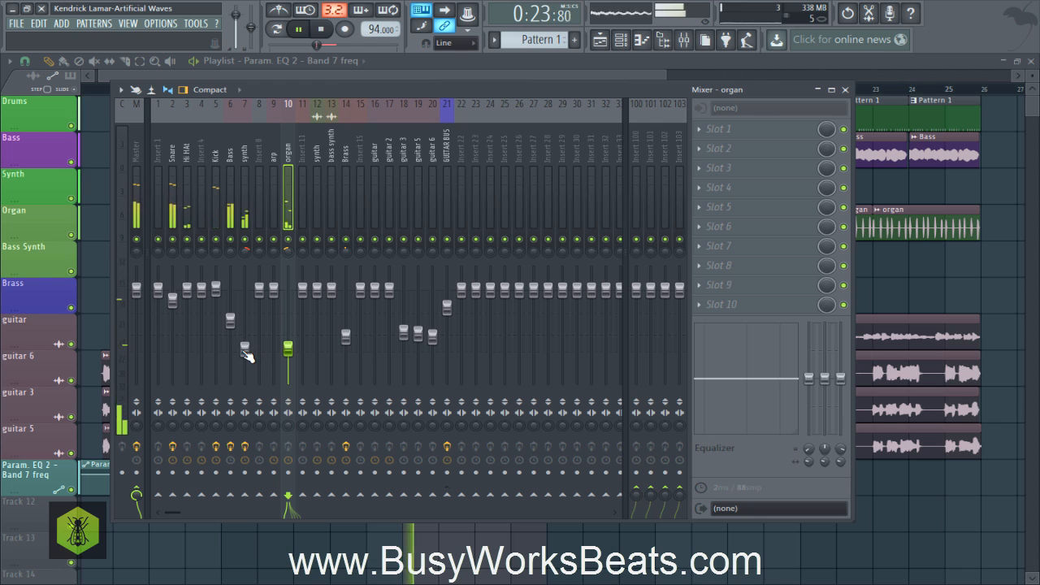
pyautogui.click(245, 351)
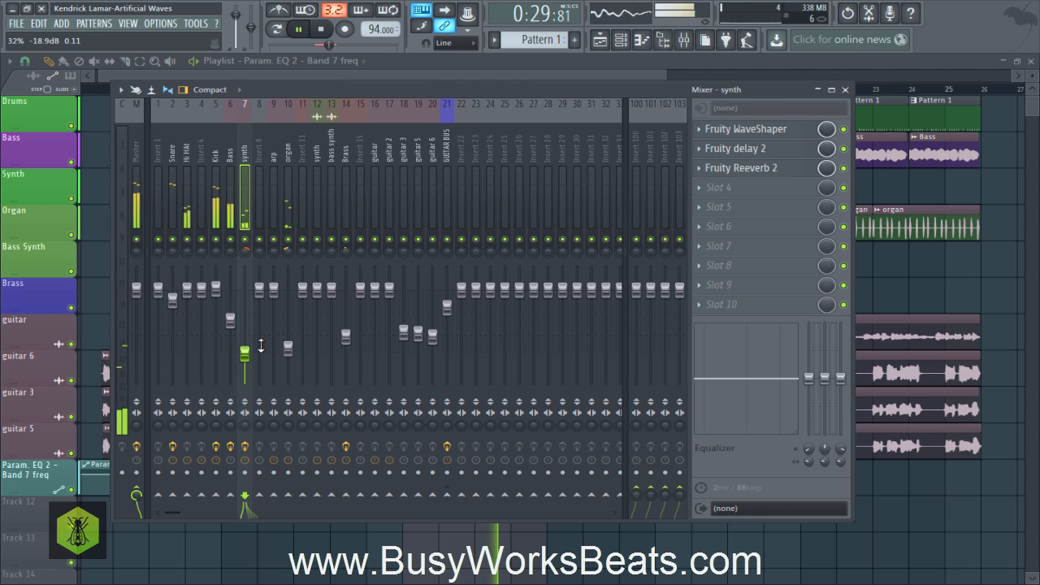
pyautogui.press('space')
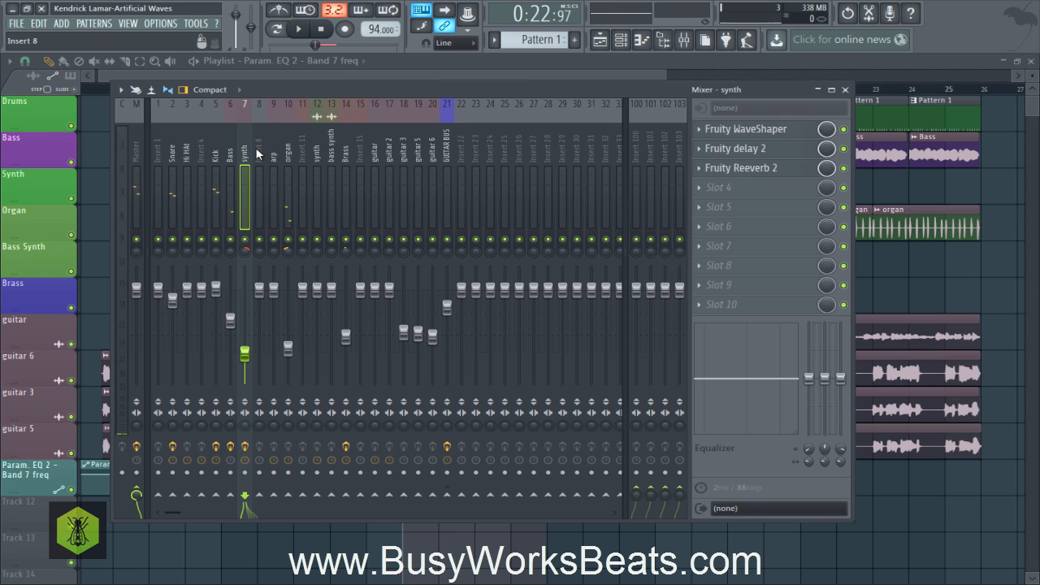
pyautogui.press('space')
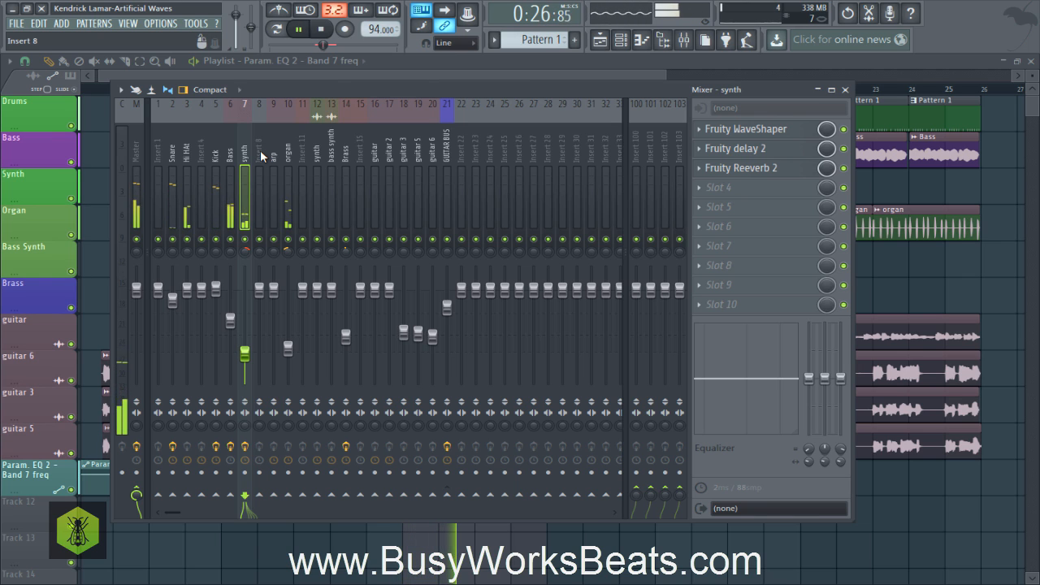
# - Set the playlist playback range to bars 14 through 17, play it and select the bass synth mixer channel
pyautogui.press('F9')
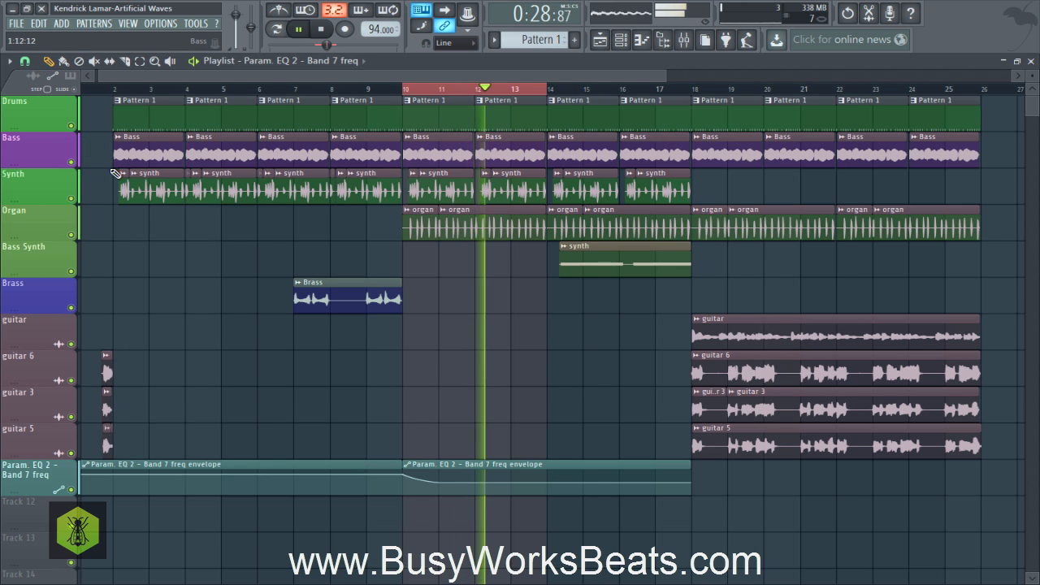
pyautogui.press('space')
pyautogui.moveTo(551, 95); pyautogui.dragTo(687, 100)
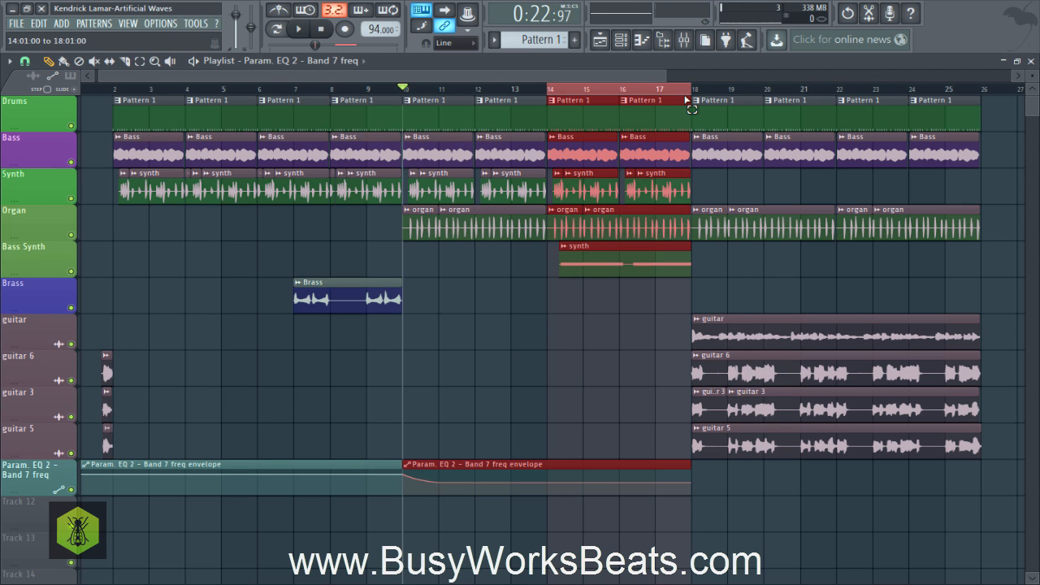
pyautogui.press('space')
pyautogui.click(684, 39)
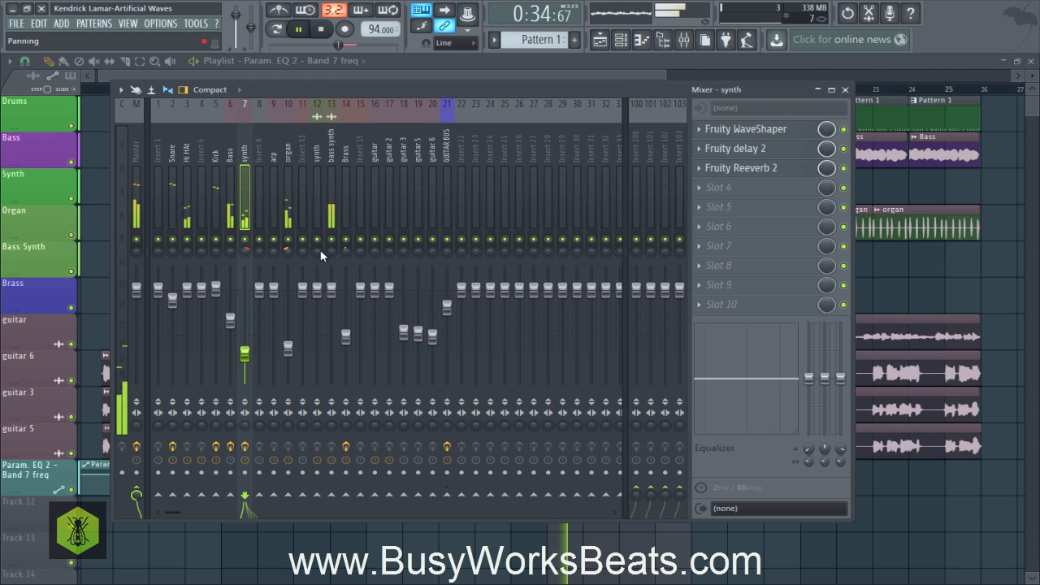
pyautogui.click(332, 170)
pyautogui.press('space')
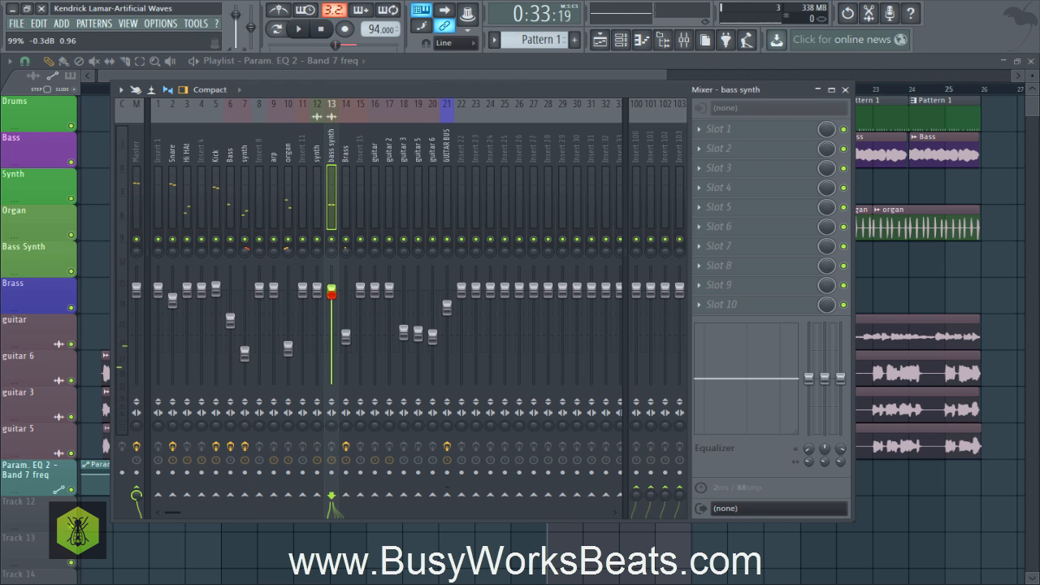
# - Lower the bass synth channel's fader to about the same height as the brass fader and audition it in the mix
pyautogui.press('space')
pyautogui.moveTo(331, 293); pyautogui.dragTo(332, 330)
pyautogui.press('space')
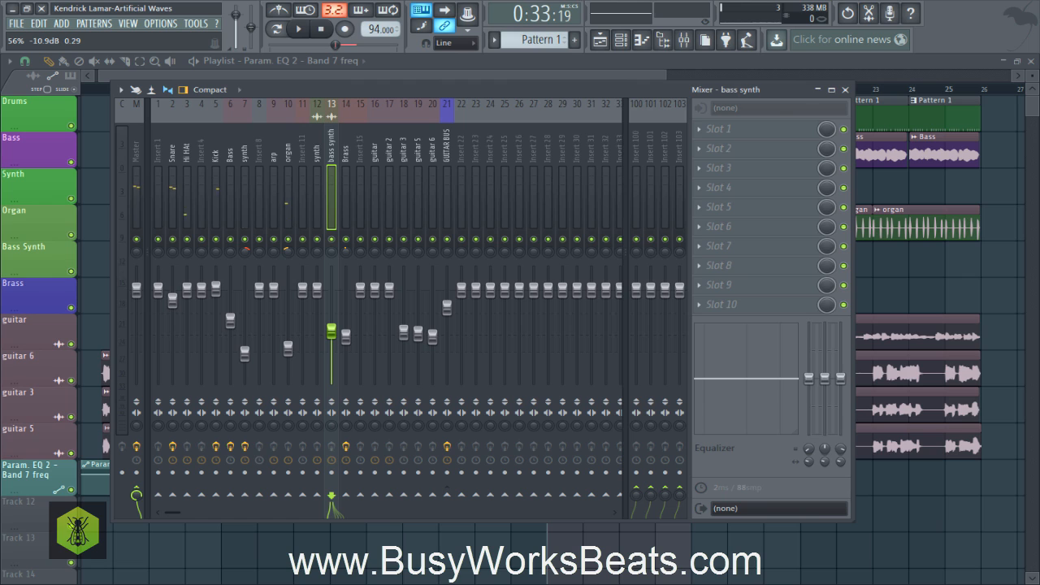
pyautogui.moveTo(334, 333); pyautogui.dragTo(331, 337)
pyautogui.press('space')
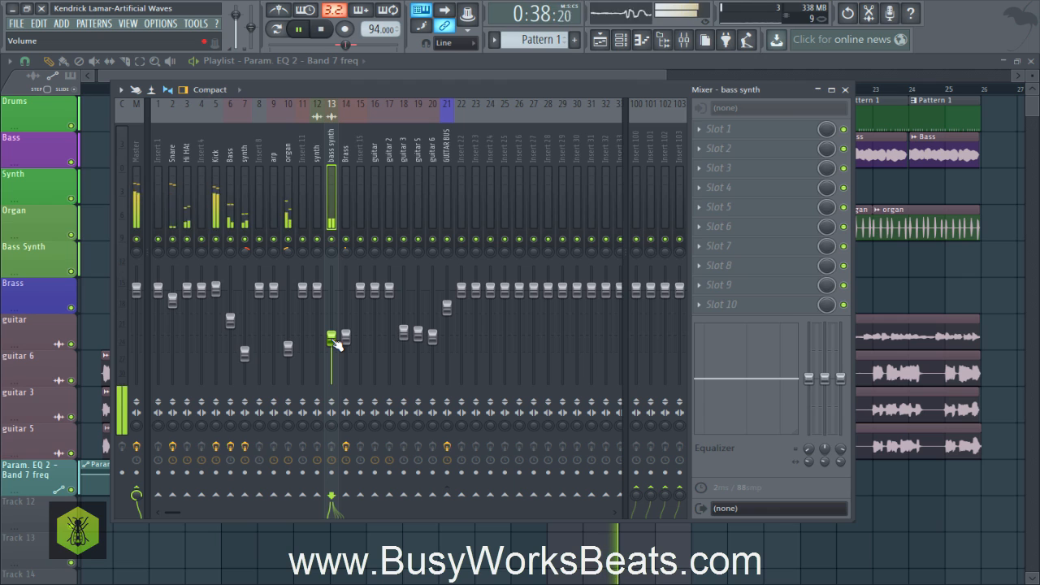
pyautogui.press('space')
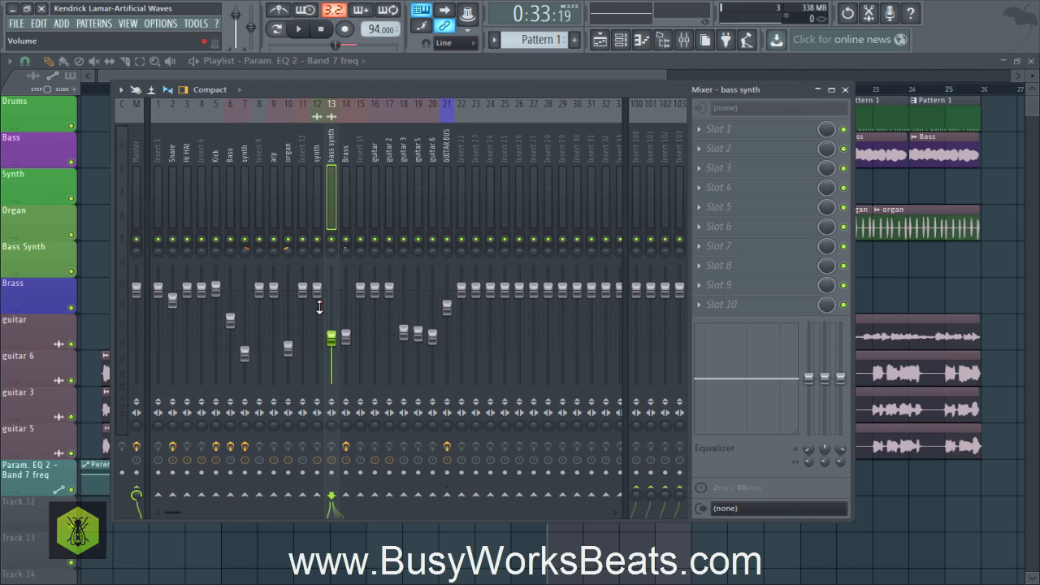
pyautogui.press('space')
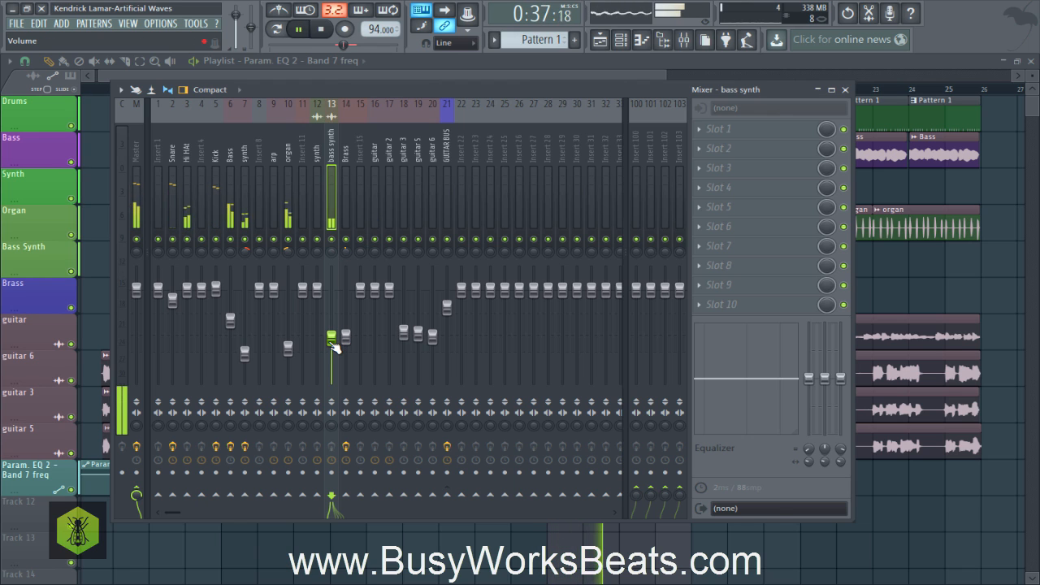
# - Set the playlist playback range to bars 18 through 25 and select the guitar mixer channel
pyautogui.press('F9')
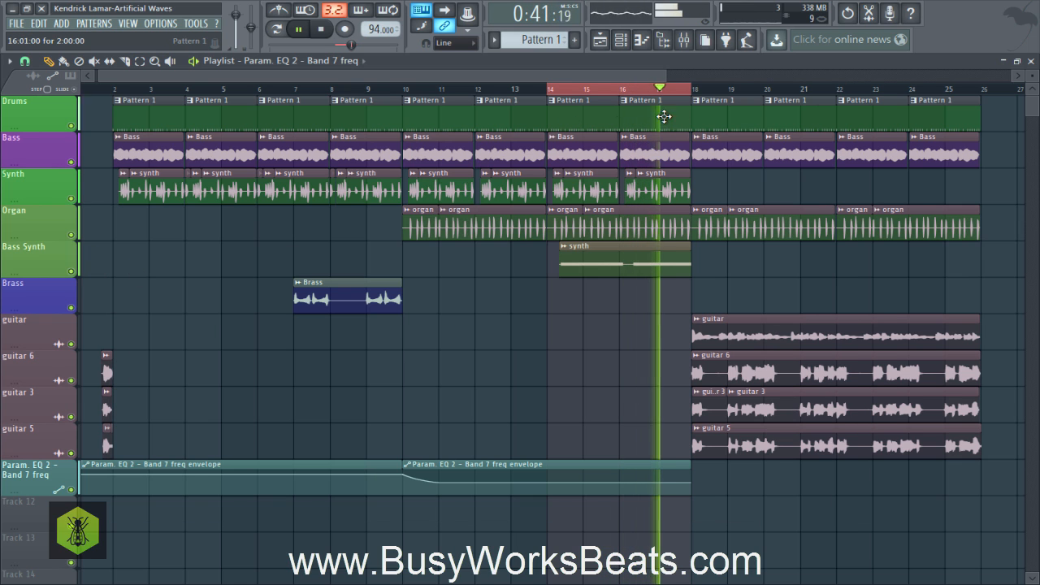
pyautogui.press('space')
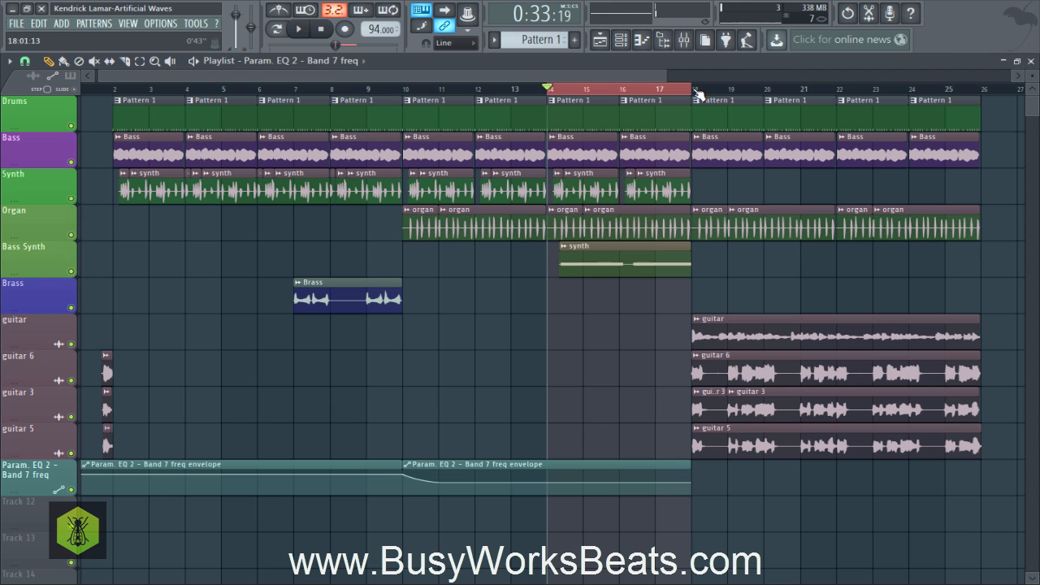
pyautogui.moveTo(697, 93); pyautogui.dragTo(987, 122)
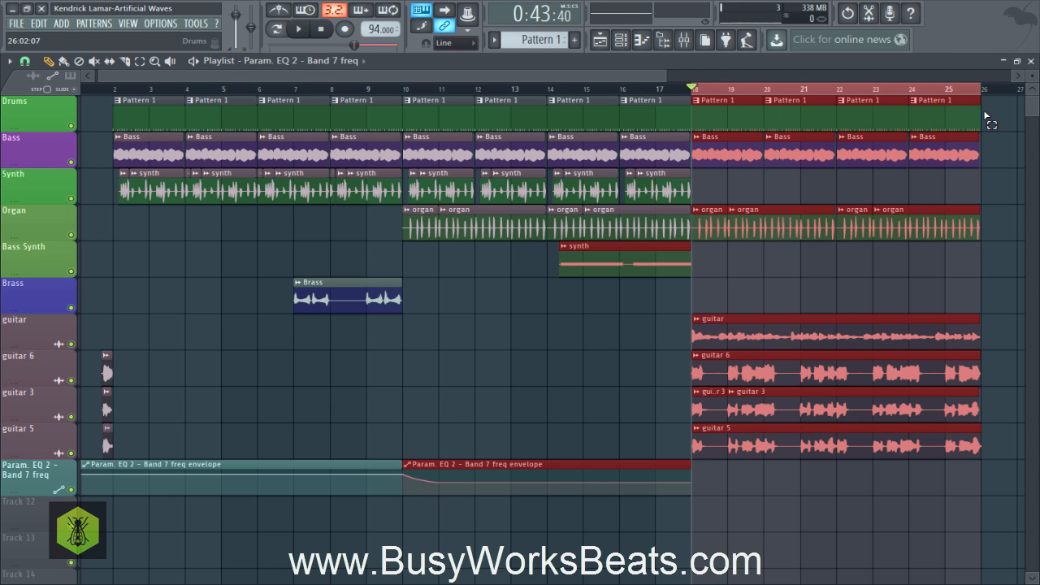
pyautogui.click(684, 39)
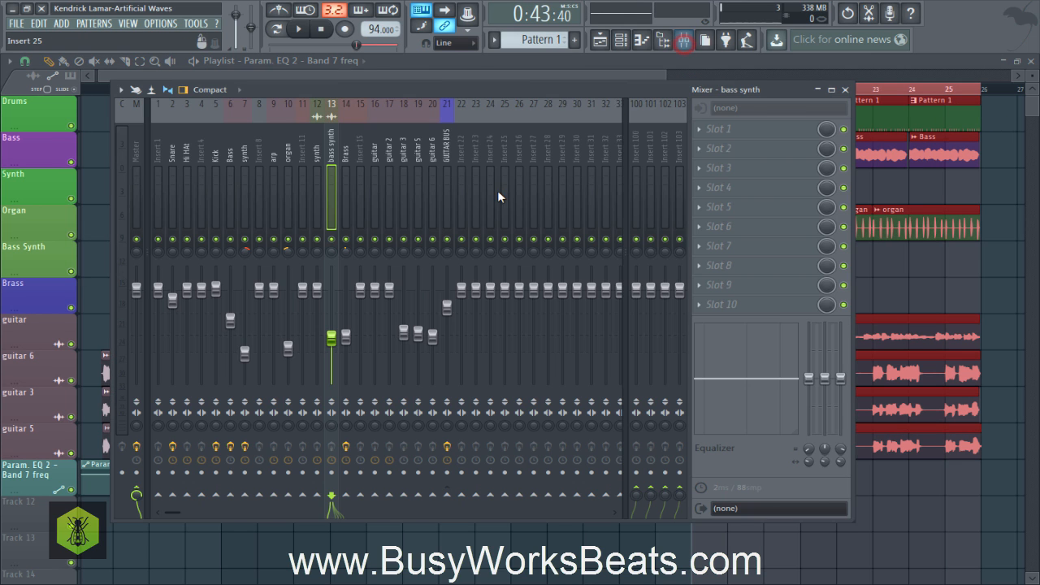
pyautogui.click(376, 162)
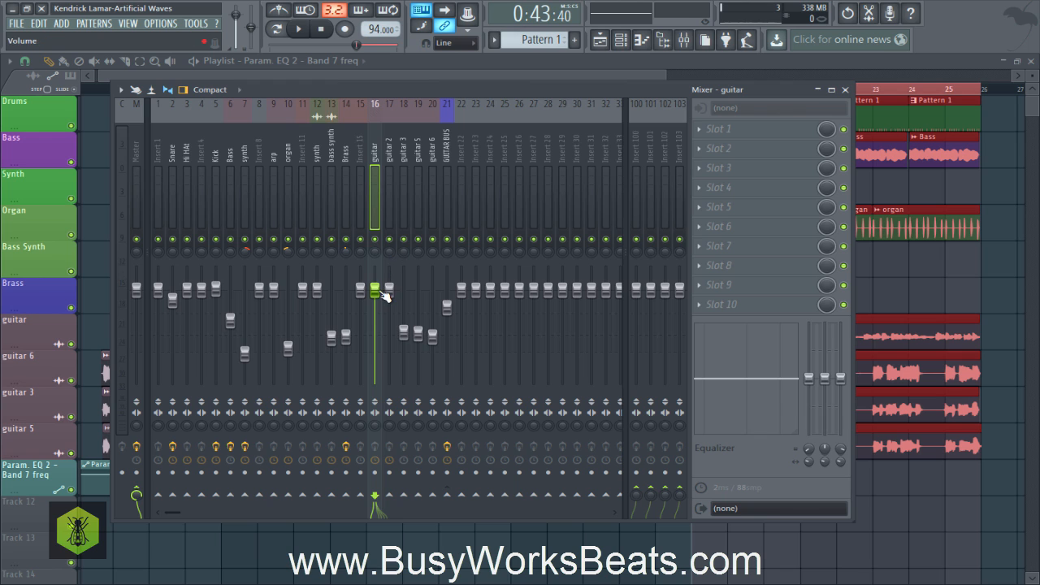
# - Lower the guitar channel's level to -10.3 dB and audition it with the other tracks
pyautogui.moveTo(375, 291); pyautogui.dragTo(375, 324)
pyautogui.press('space')
pyautogui.press('space')
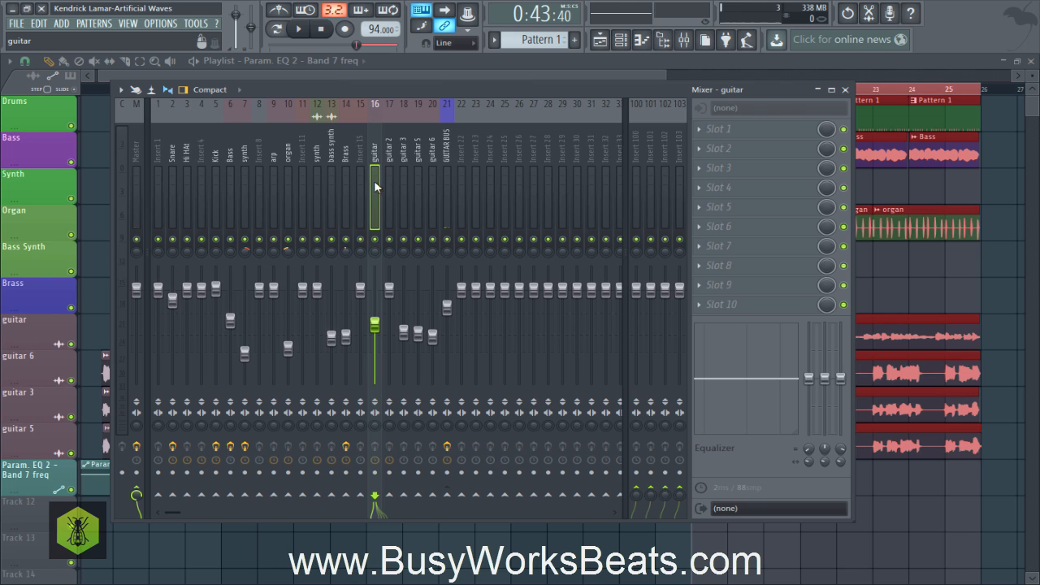
pyautogui.moveTo(377, 328); pyautogui.dragTo(377, 330)
pyautogui.press('space')
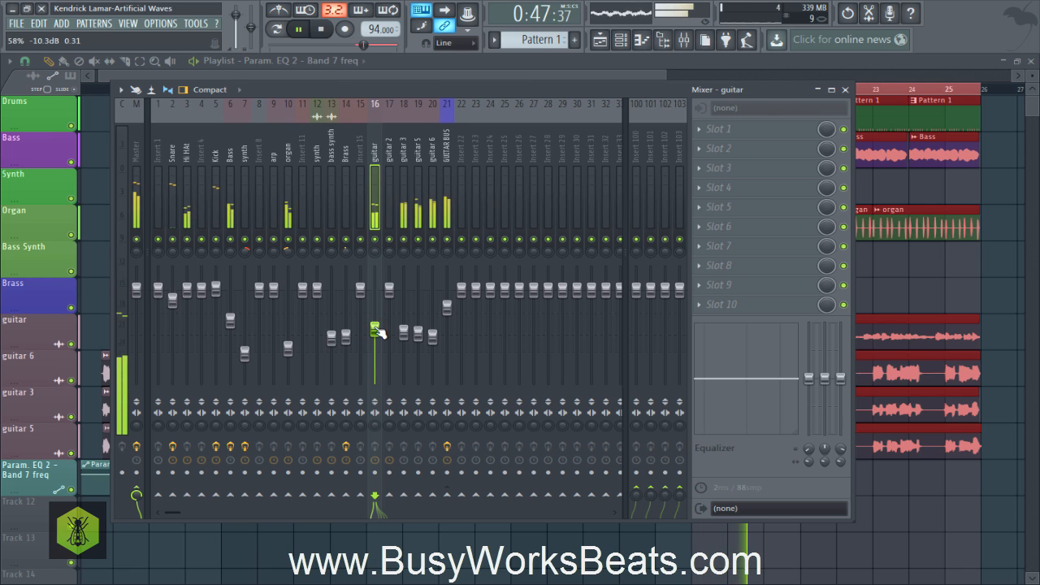
pyautogui.press('space')
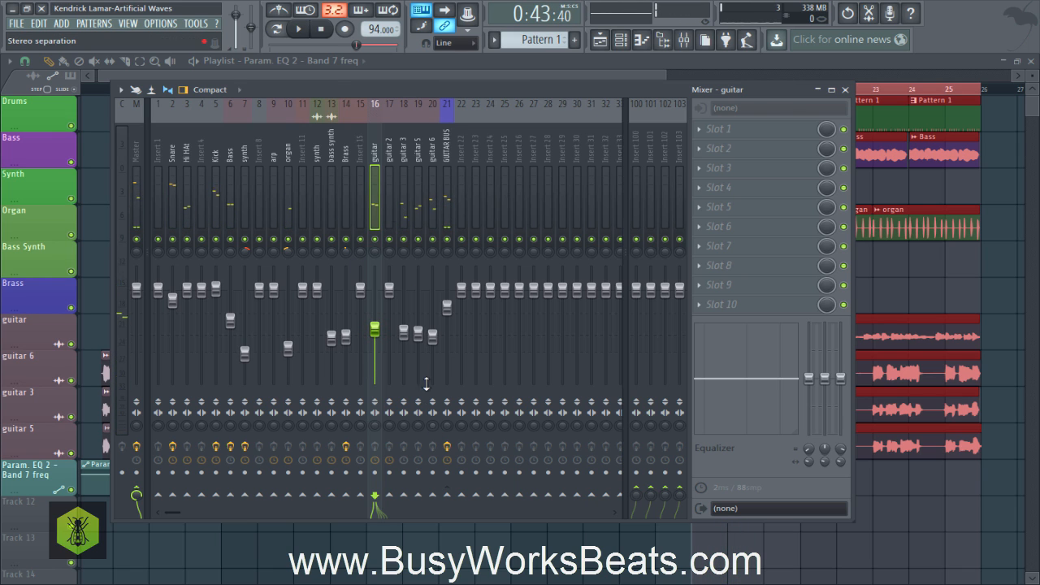
# - Route the guitar channel only to the GUITAR BUS and check the effects loaded on that bus
pyautogui.rightClick(447, 497)
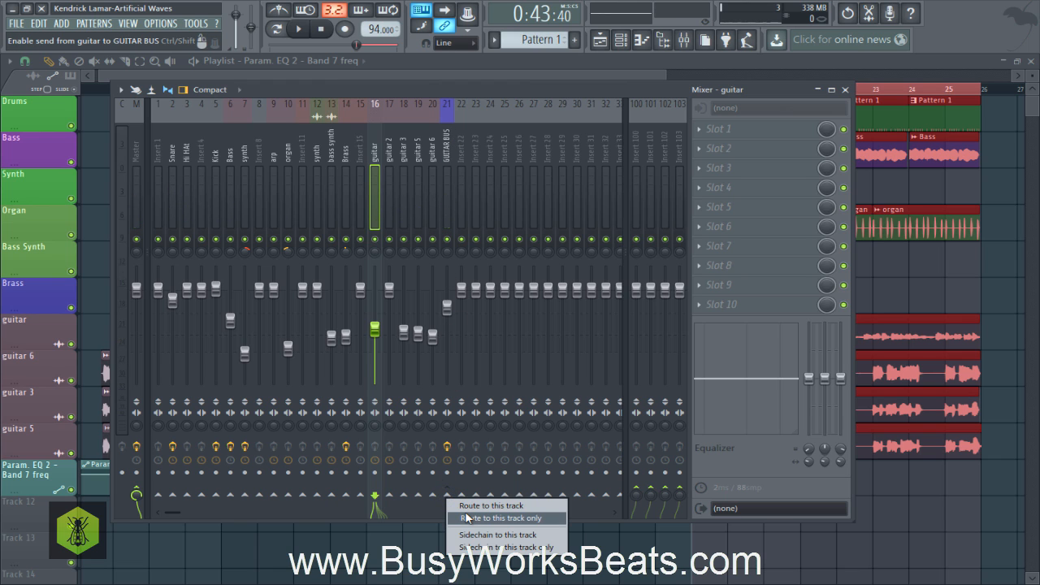
pyautogui.click(467, 518)
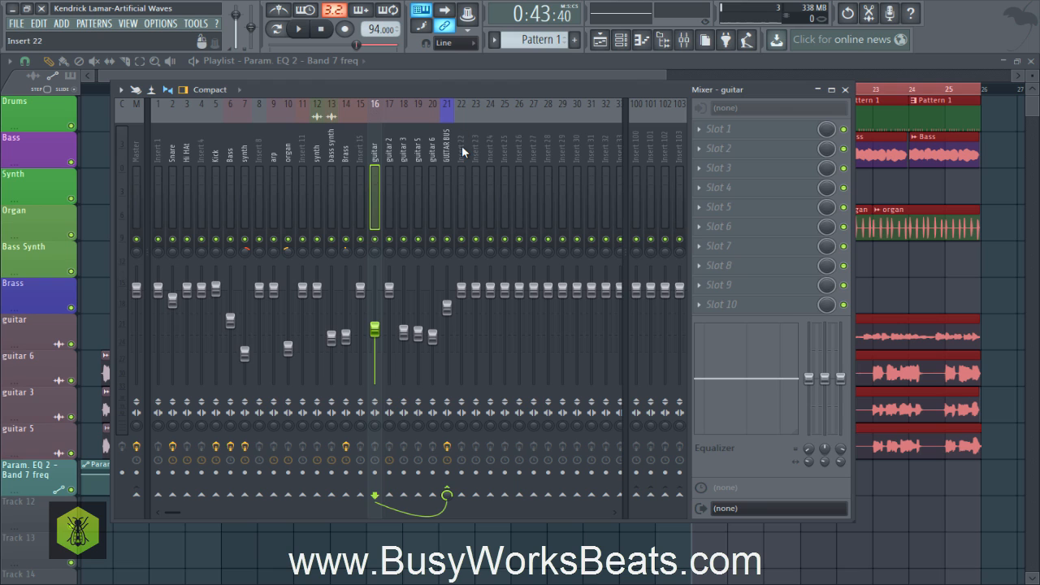
pyautogui.click(448, 151)
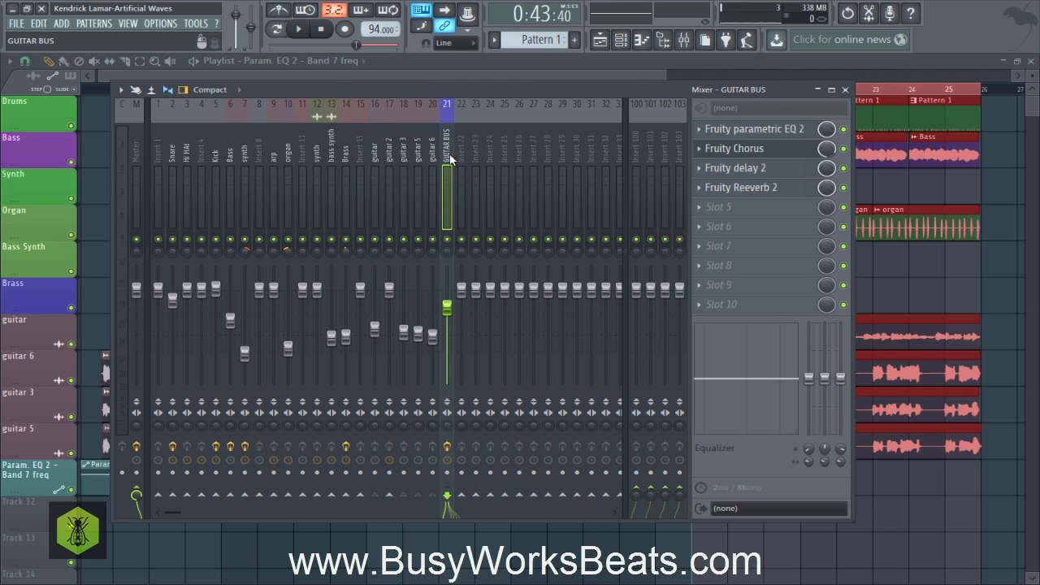
pyautogui.click(376, 155)
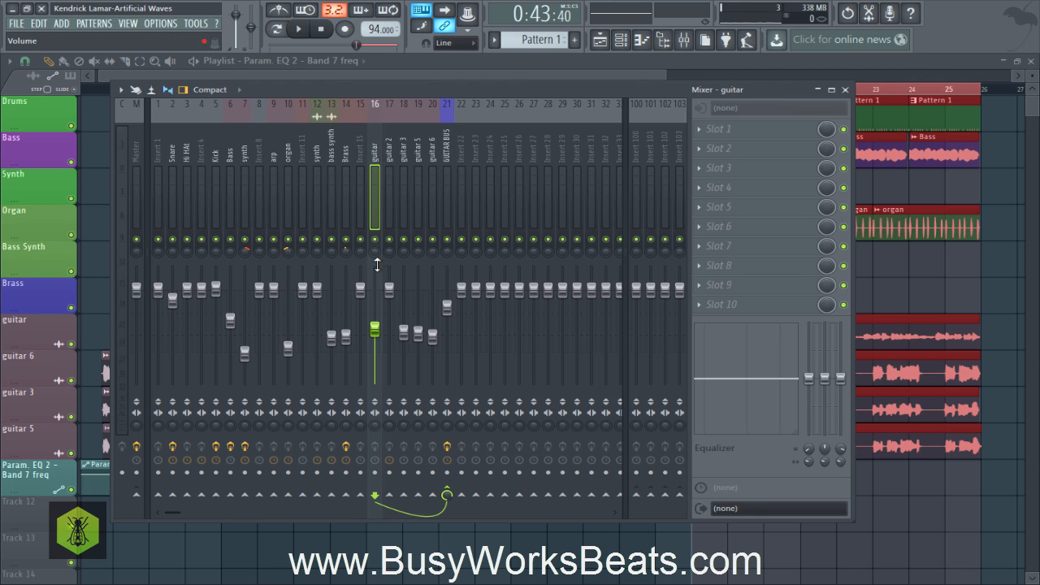
# - Solo the guitar channel during playback, raise its level slightly and unsolo it
pyautogui.press('space')
pyautogui.rightClick(374, 239)
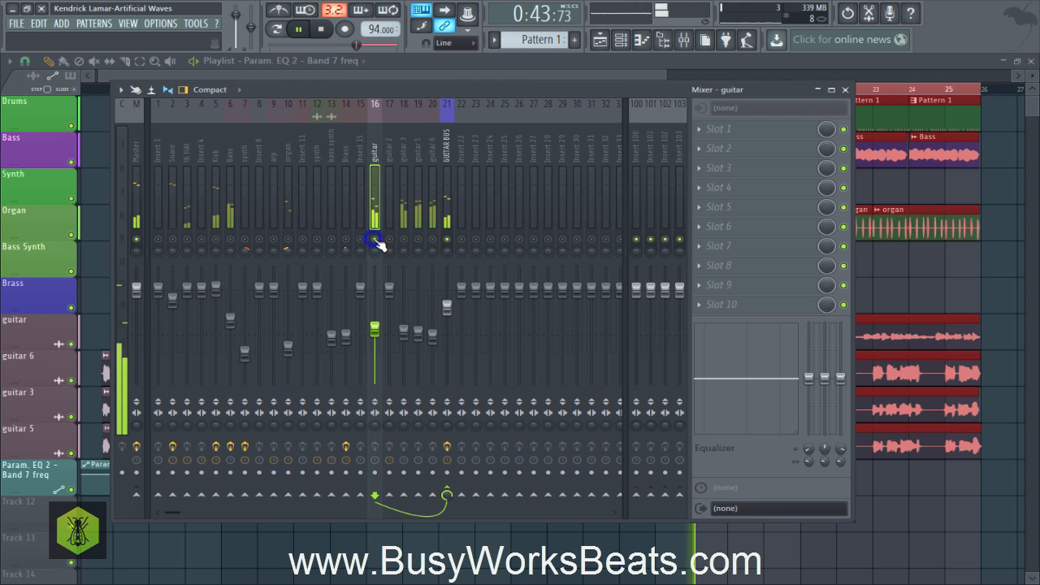
pyautogui.moveTo(374, 333); pyautogui.dragTo(375, 332)
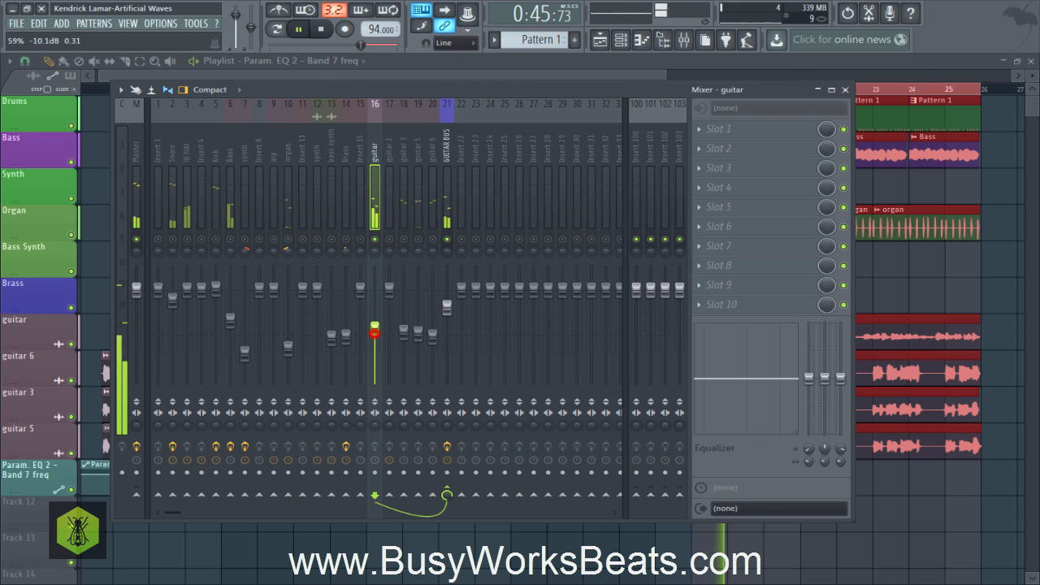
pyautogui.rightClick(375, 241)
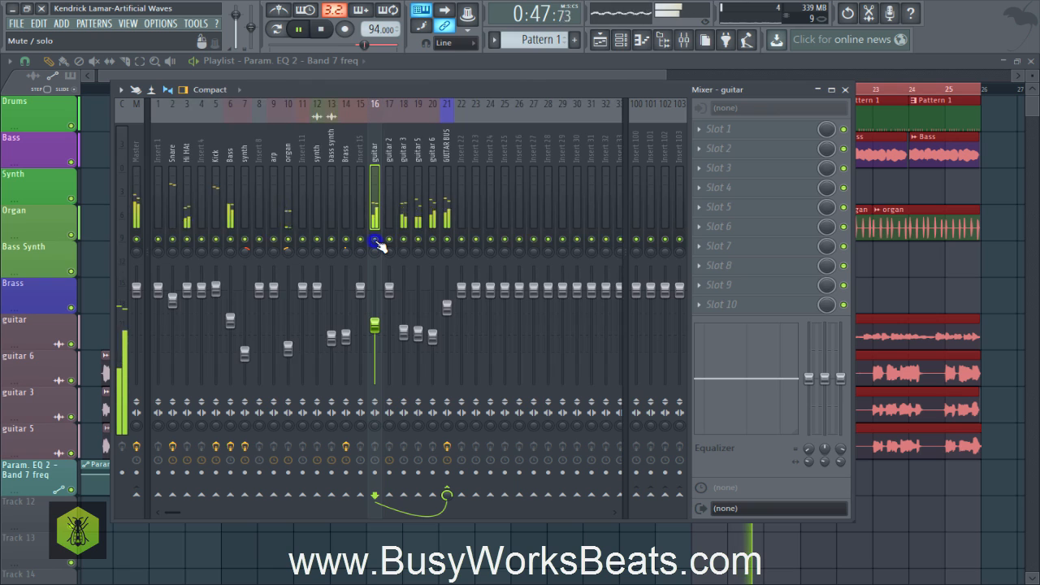
# - Solo the guitar, guitar 3, guitar 5 and guitar 6 channels together and audition them
pyautogui.rightClick(376, 240)
pyautogui.press('space')
pyautogui.click(405, 240)
pyautogui.click(417, 238)
pyautogui.click(428, 239)
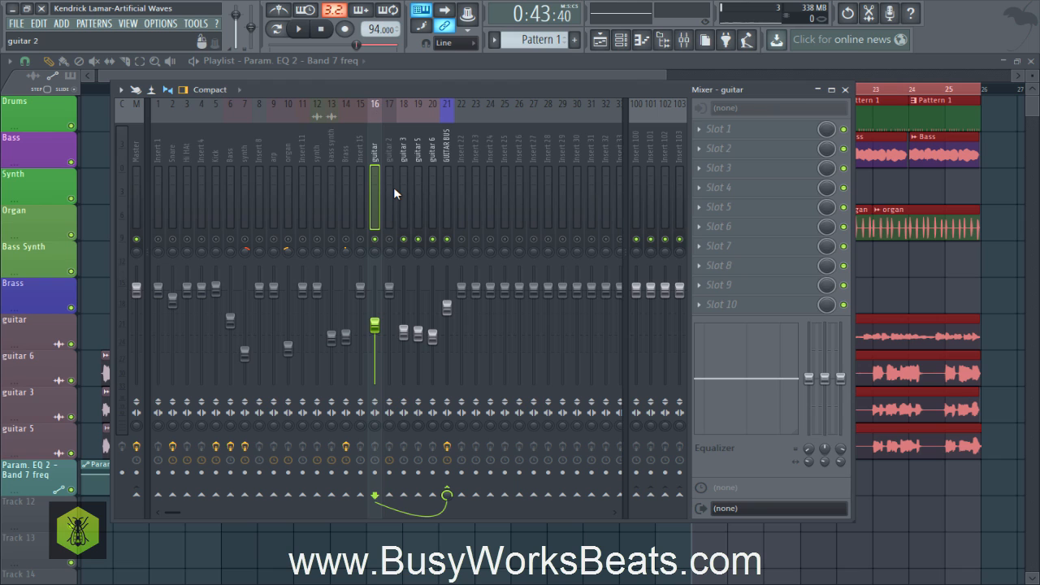
pyautogui.press('space')
pyautogui.press('space')
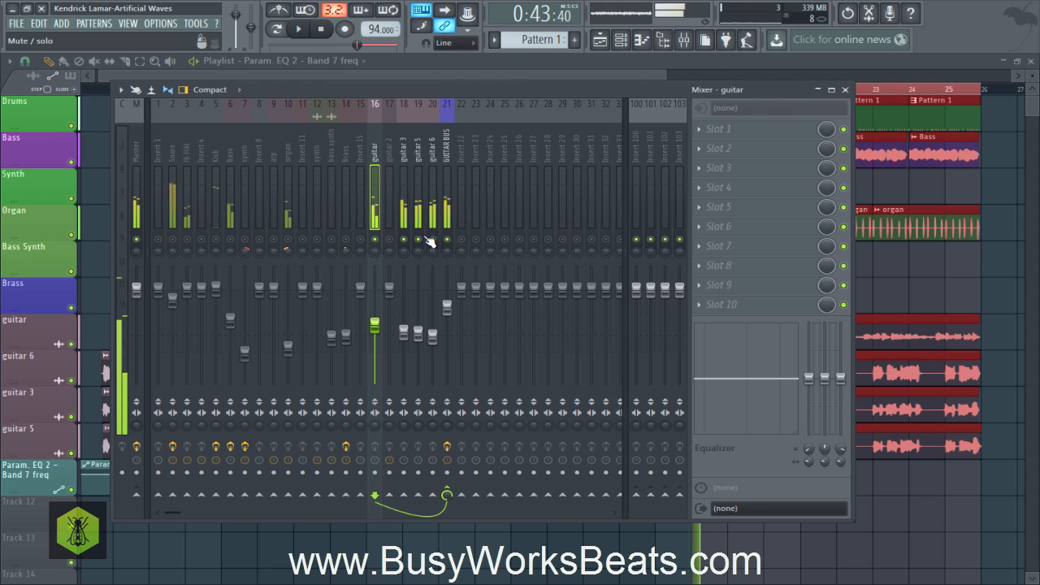
# - Audition the guitar 3, guitar 5 and guitar 6 channels one at a time in solo
pyautogui.press('space')
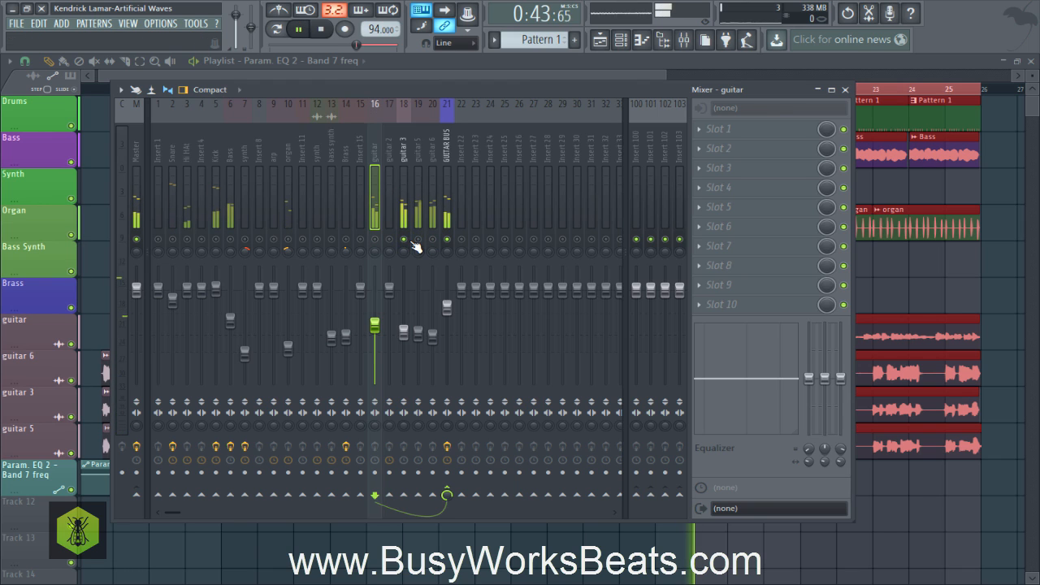
pyautogui.press('space')
pyautogui.press('space')
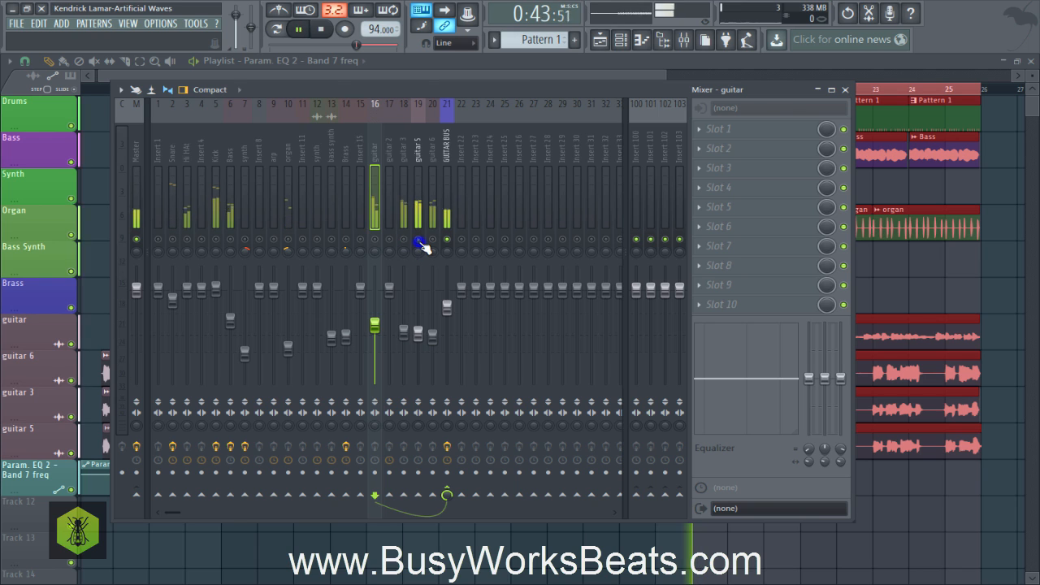
pyautogui.press('space')
pyautogui.rightClick(404, 239)
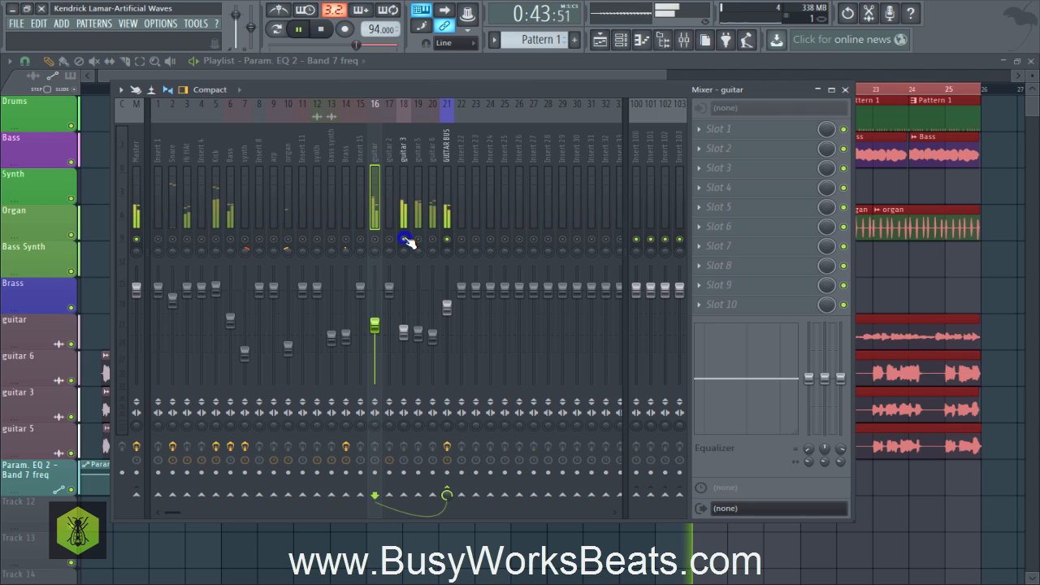
pyautogui.rightClick(432, 239)
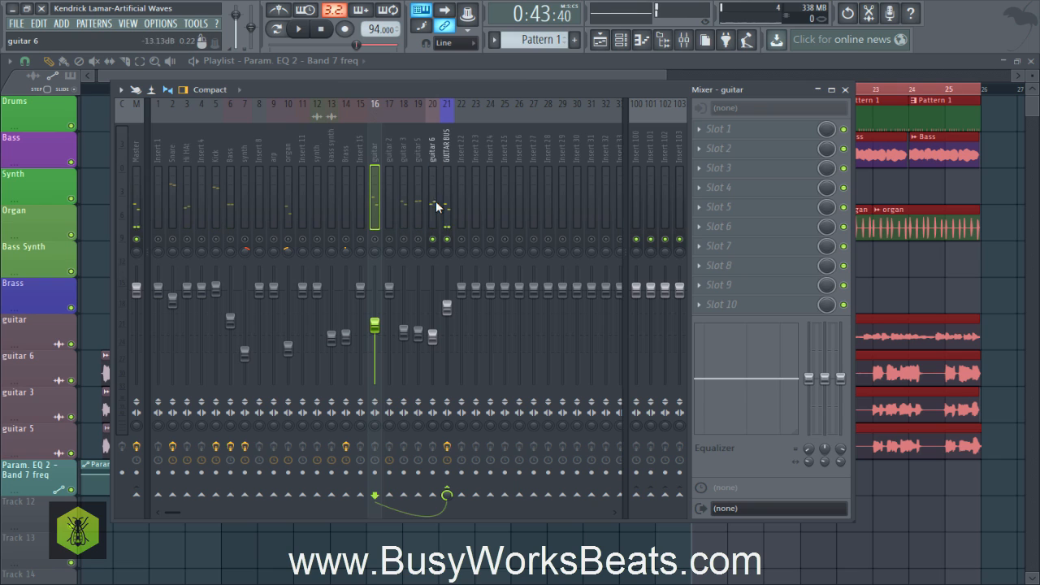
# - Pan guitar 6 partly left and guitar 5 49% right, auditioning guitar 5 in solo
pyautogui.click(430, 250)
pyautogui.moveTo(432, 250); pyautogui.dragTo(431, 253)
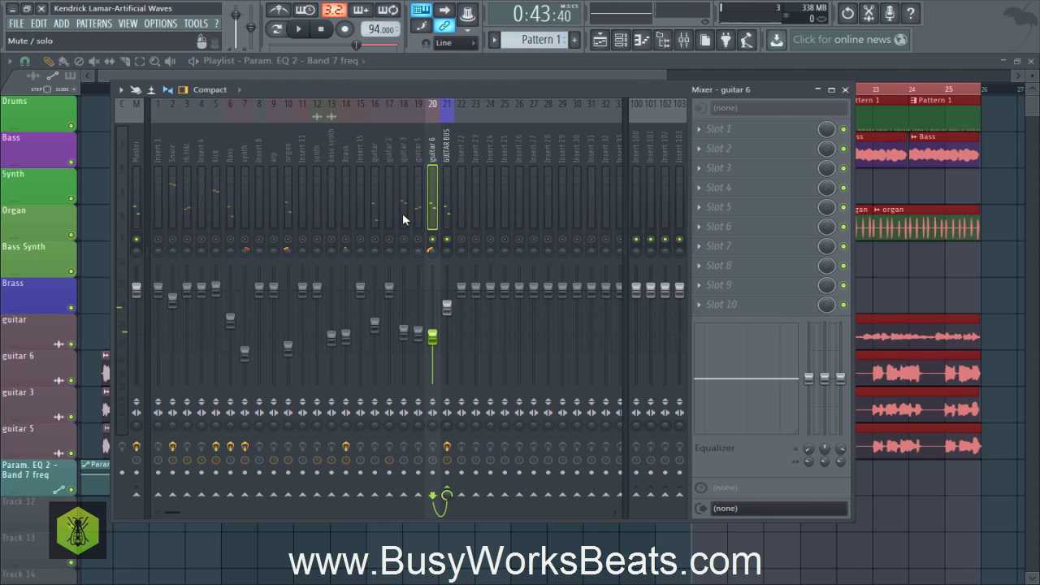
pyautogui.rightClick(404, 240)
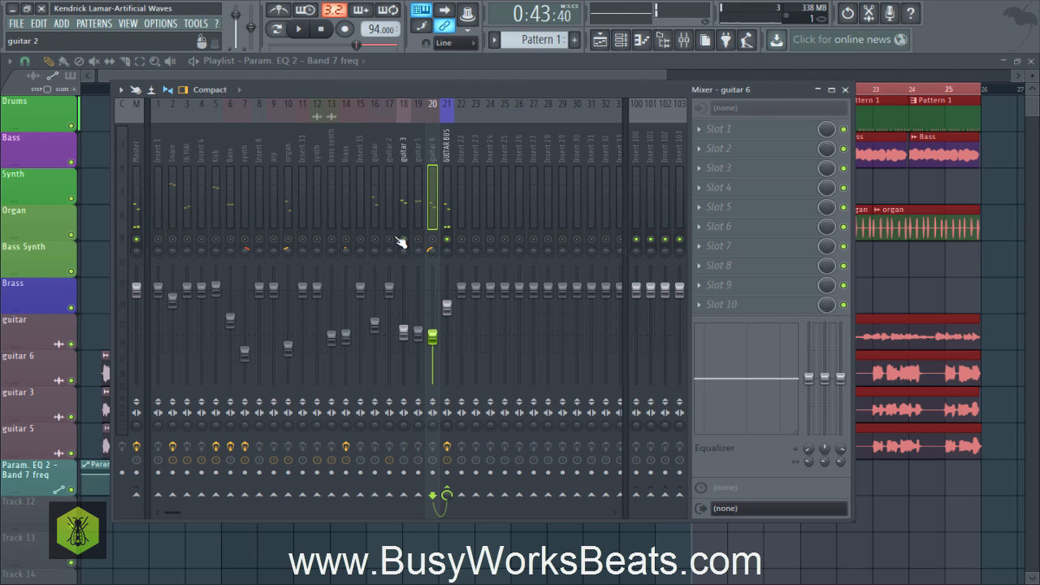
pyautogui.rightClick(418, 240)
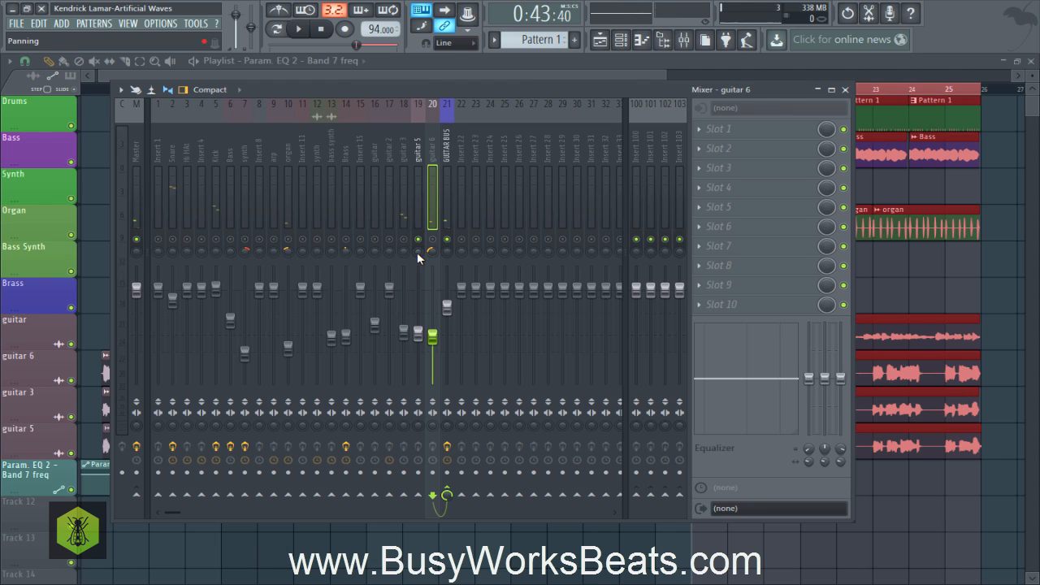
pyautogui.moveTo(416, 253); pyautogui.dragTo(418, 228)
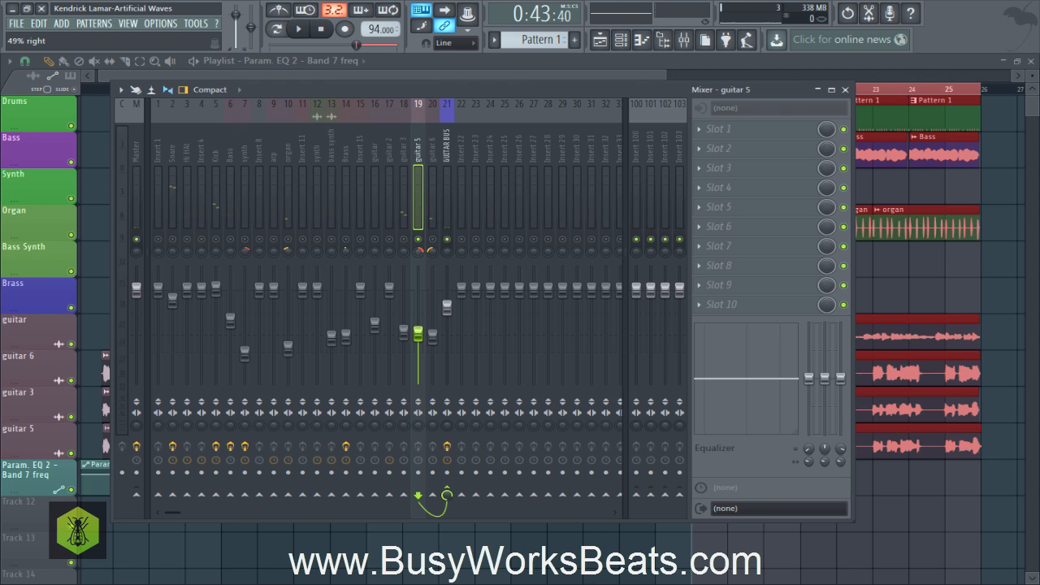
pyautogui.press('space')
pyautogui.press('space')
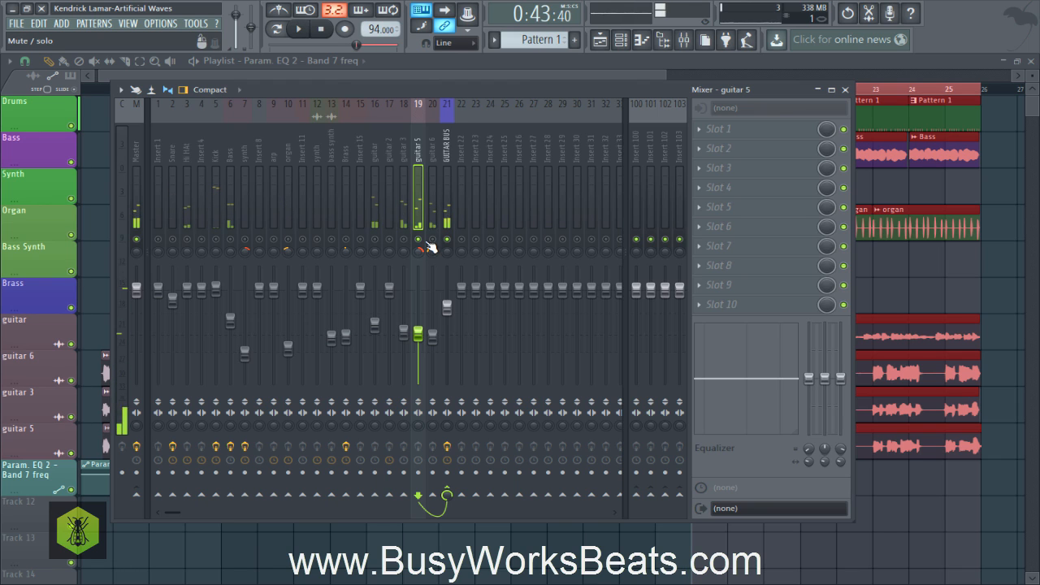
# - Solo guitar 6, enable guitar 5, guitar 3 and guitar alongside it, and audition the panned guitars together
pyautogui.rightClick(432, 241)
pyautogui.click(419, 239)
pyautogui.click(404, 240)
pyautogui.click(375, 240)
pyautogui.press('space')
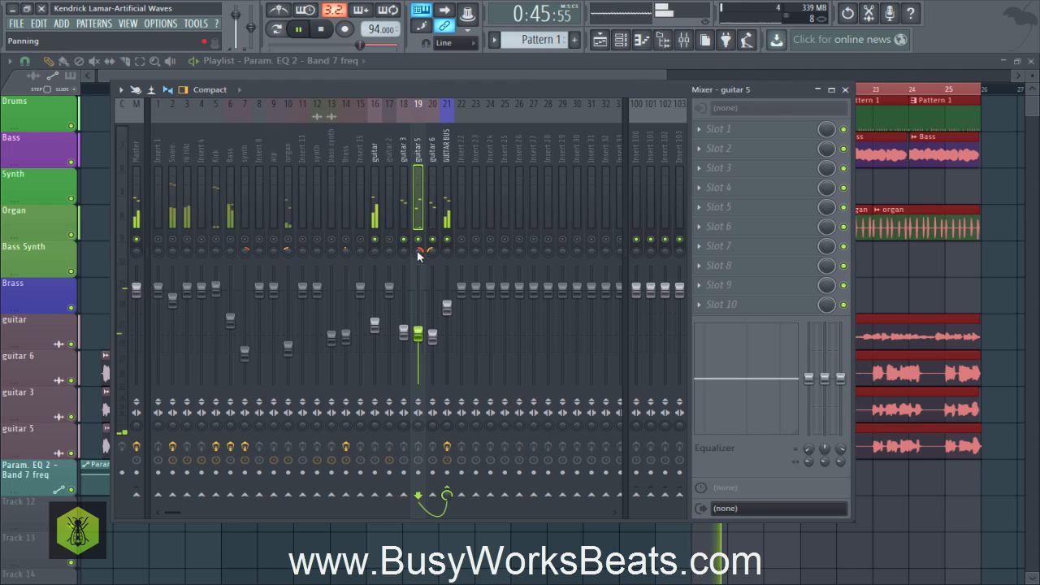
# - Solo the guitar channel and audition it, enabling guitar 3 alongside it to hear both together
pyautogui.press('space')
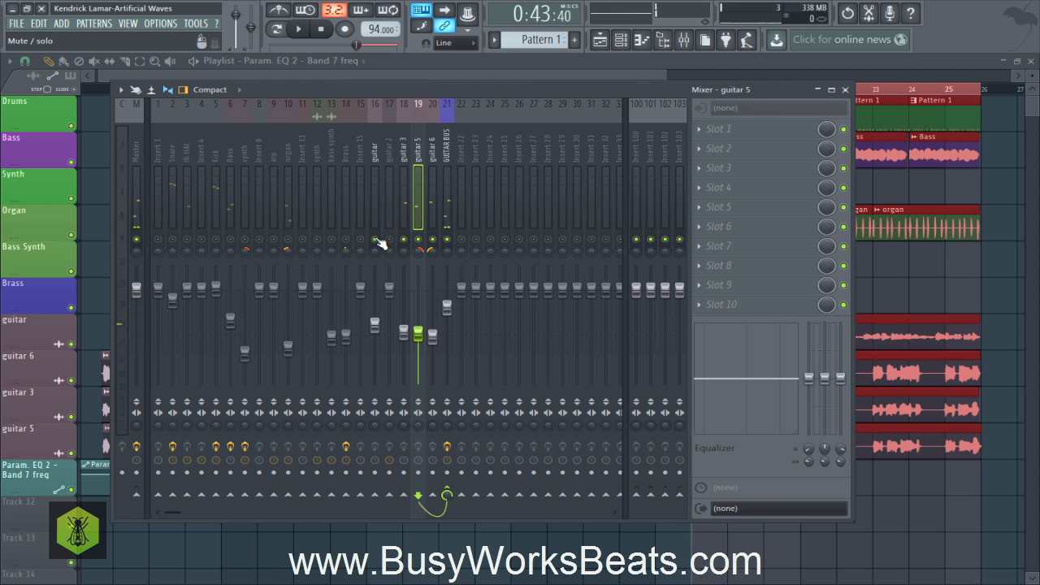
pyautogui.rightClick(375, 239)
pyautogui.press('space')
pyautogui.press('space')
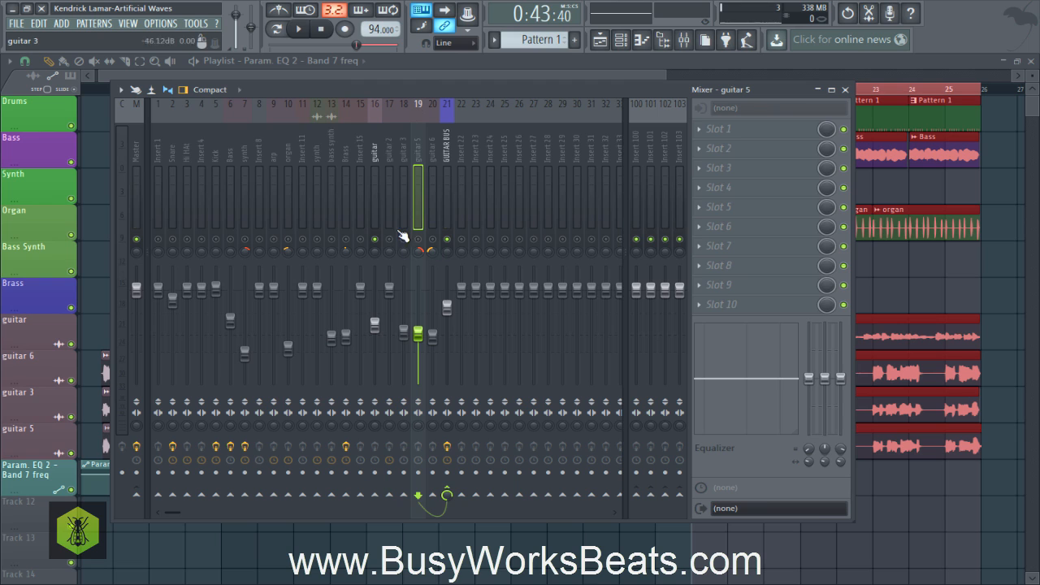
pyautogui.click(404, 240)
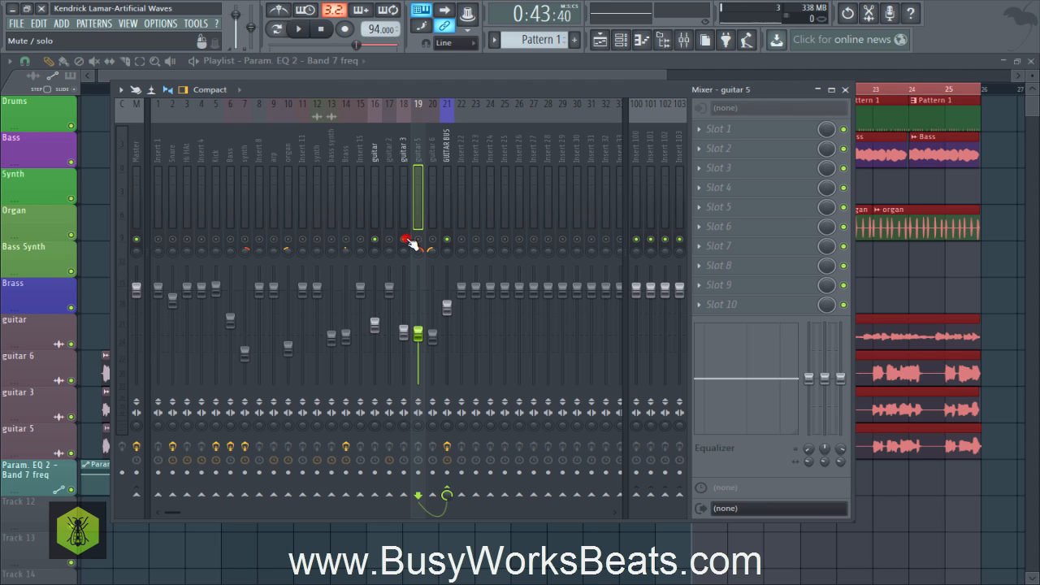
pyautogui.press('space')
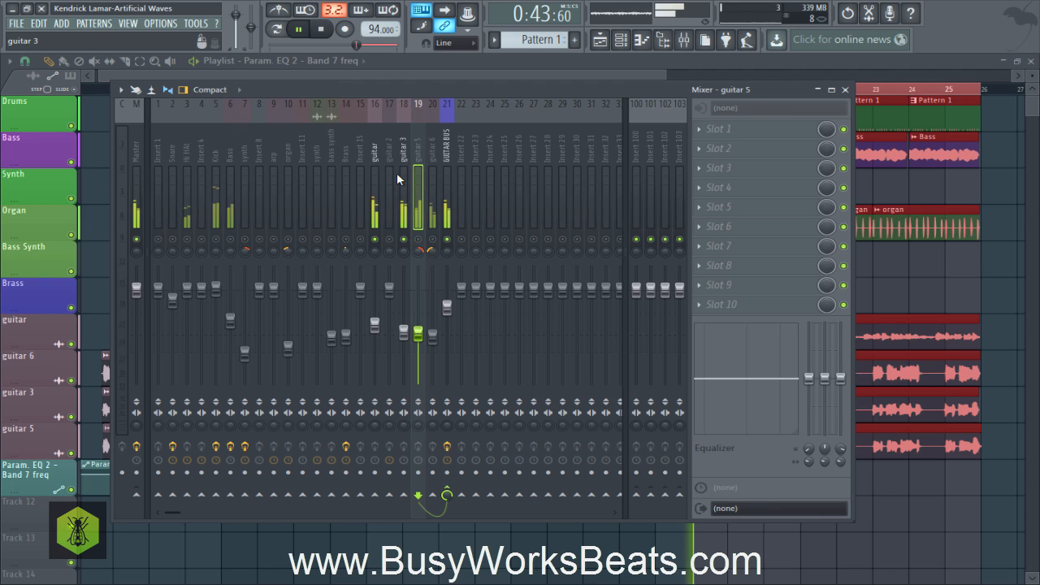
pyautogui.press('space')
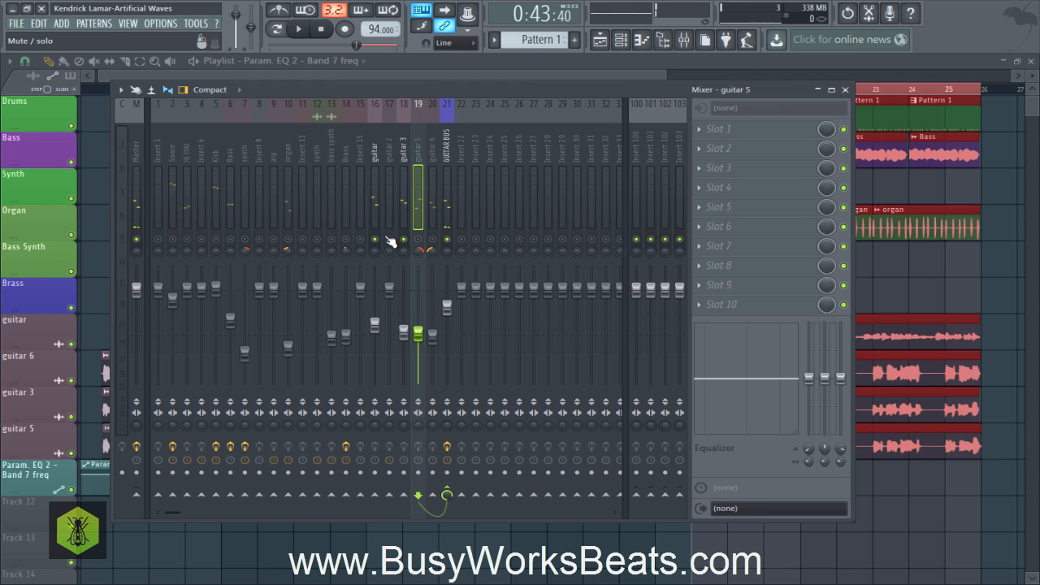
# - Listen to guitar 3 without the guitar channel, re-enable guitar, and pan guitar 3 and guitar slightly off centre
pyautogui.press('space')
pyautogui.press('space')
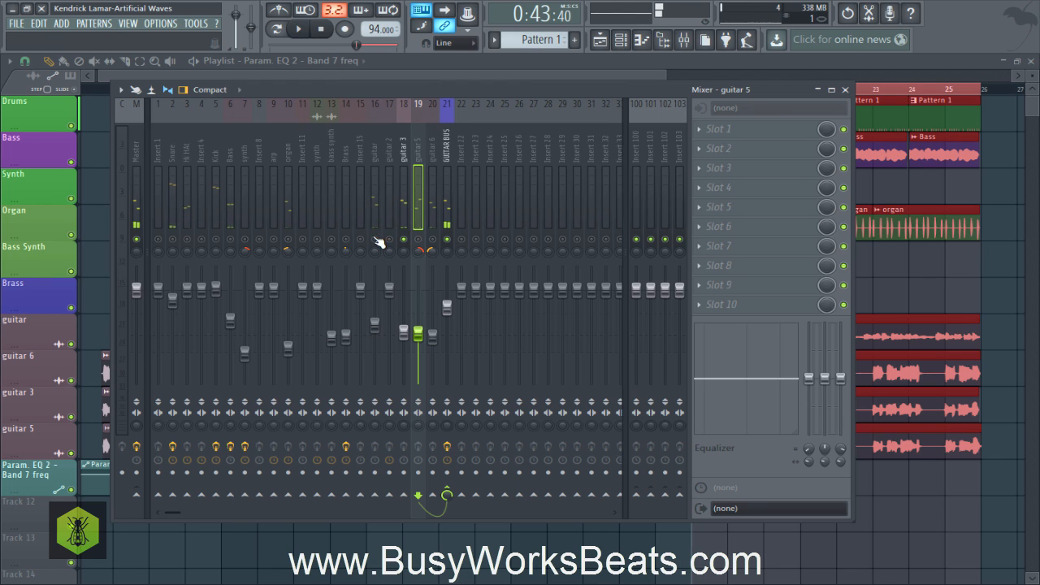
pyautogui.click(377, 240)
pyautogui.click(402, 223)
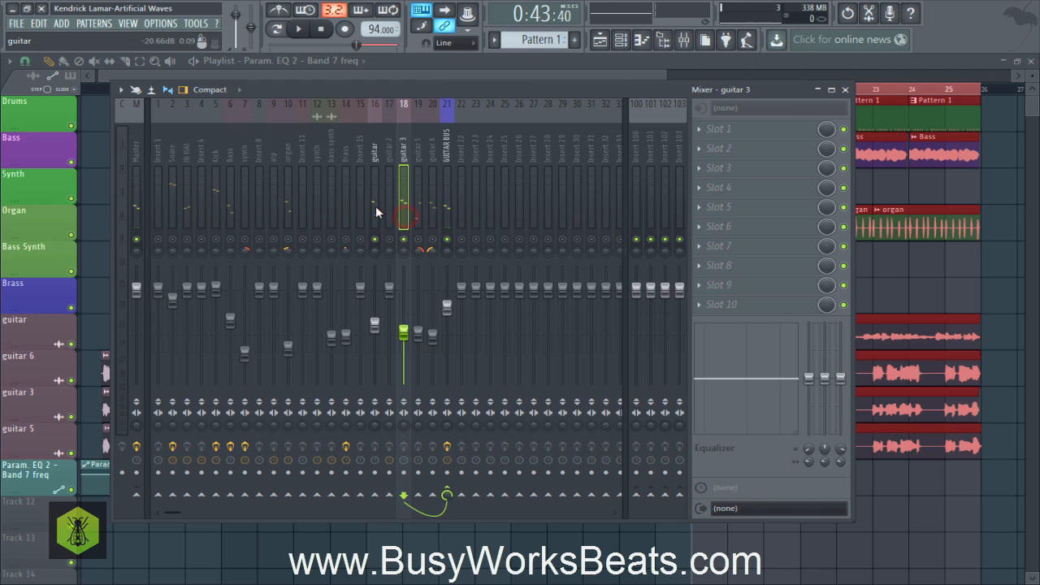
pyautogui.moveTo(403, 253); pyautogui.dragTo(375, 257)
pyautogui.click(369, 167)
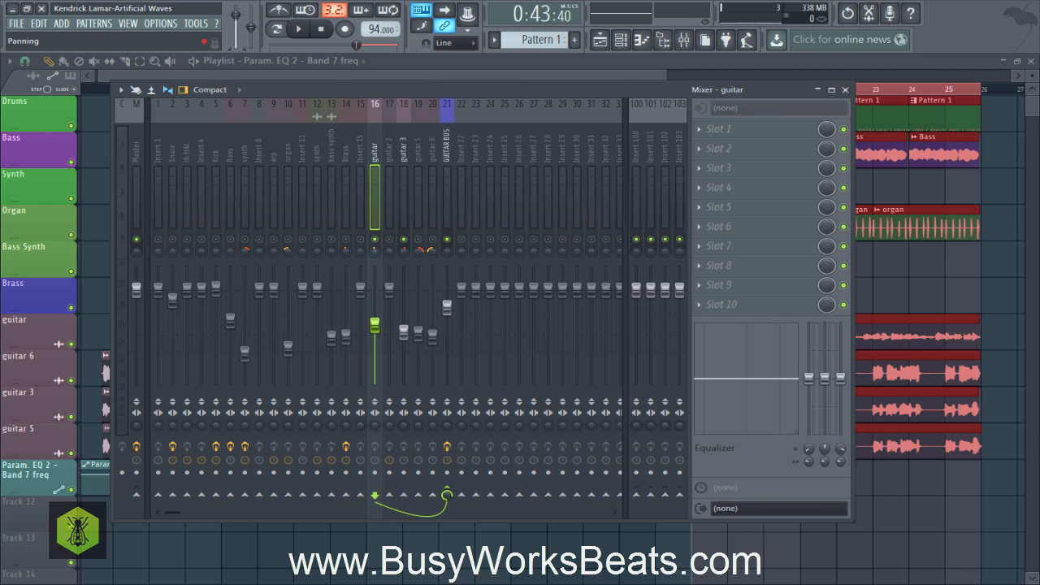
# - Solo guitar 6, enable guitar, guitar 2, guitar 3 and guitar 5 alongside it, and audition all the panned guitars
pyautogui.rightClick(433, 242)
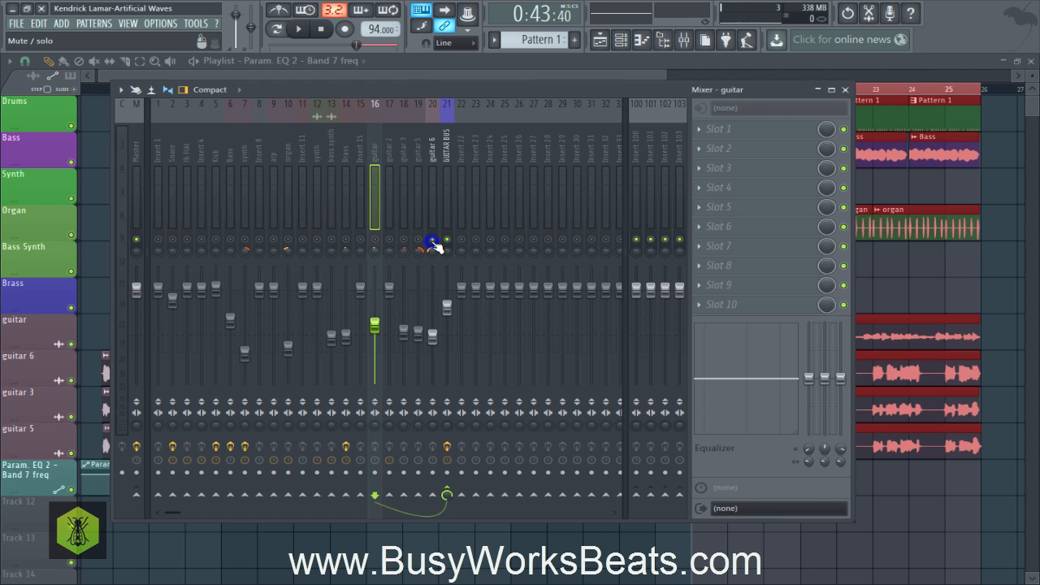
pyautogui.click(404, 240)
pyautogui.click(418, 240)
pyautogui.click(404, 240)
pyautogui.click(390, 239)
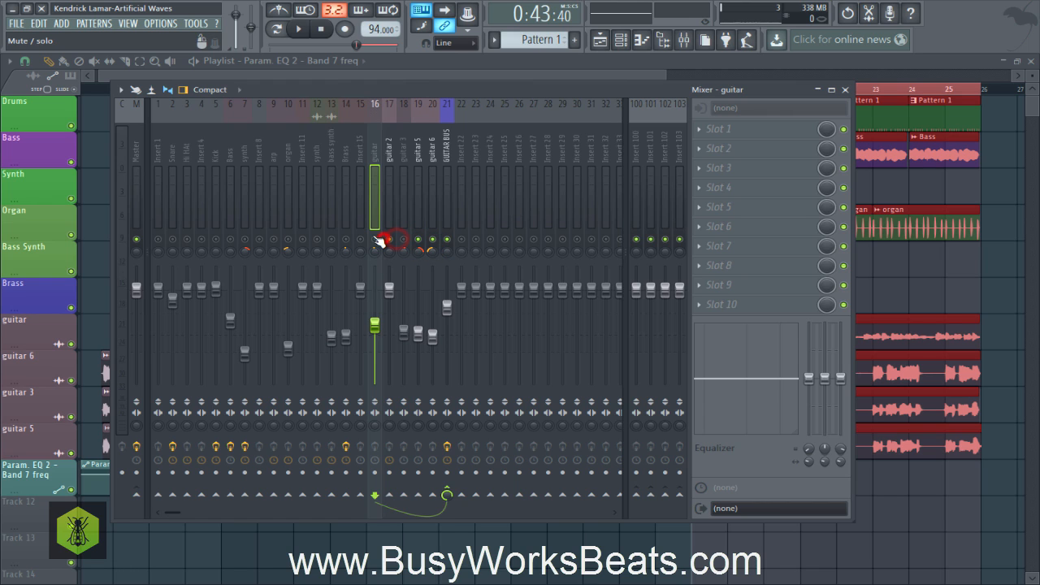
pyautogui.click(374, 240)
pyautogui.click(404, 239)
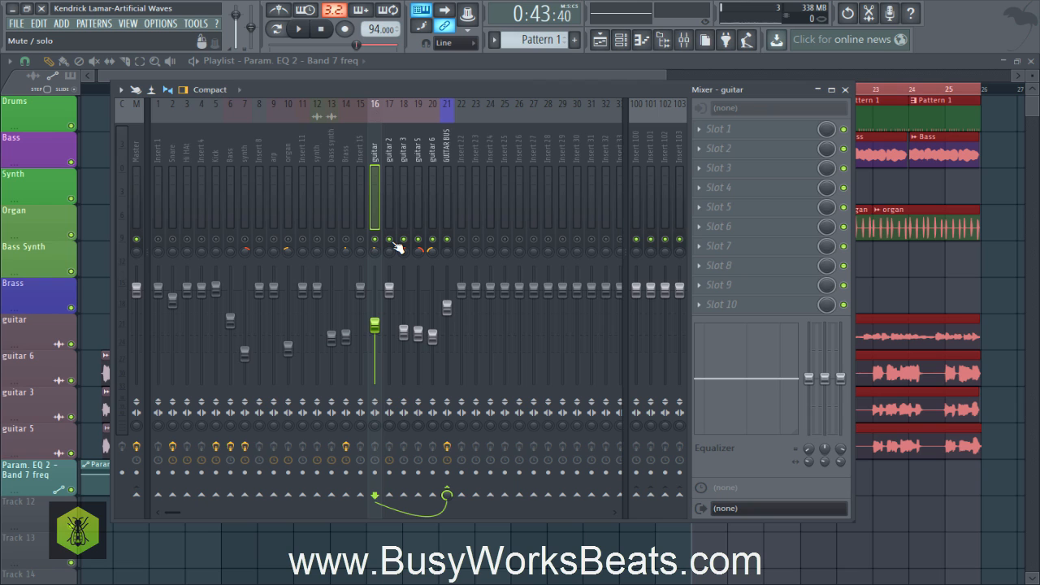
pyautogui.press('space')
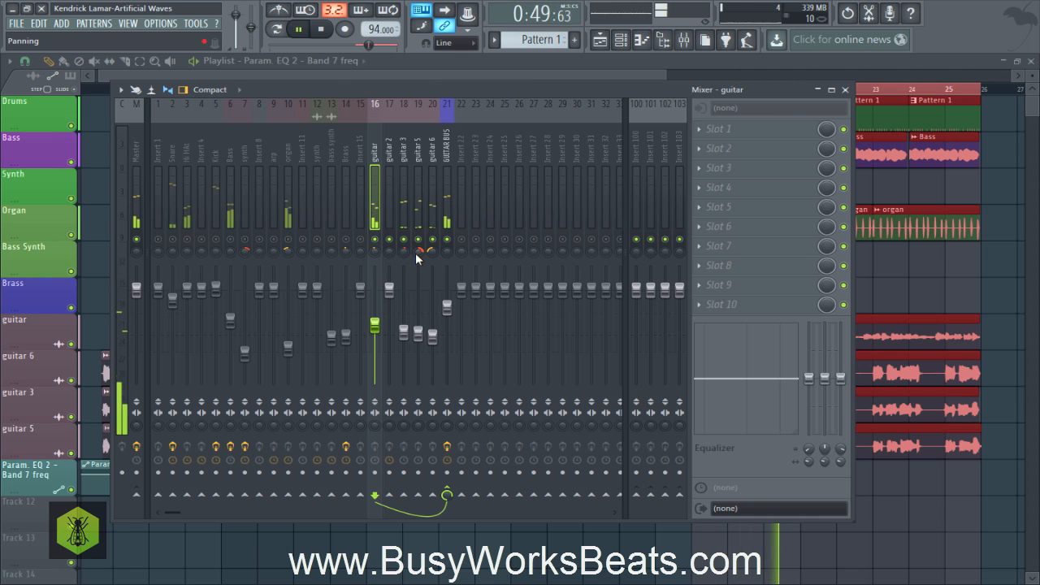
pyautogui.press('space')
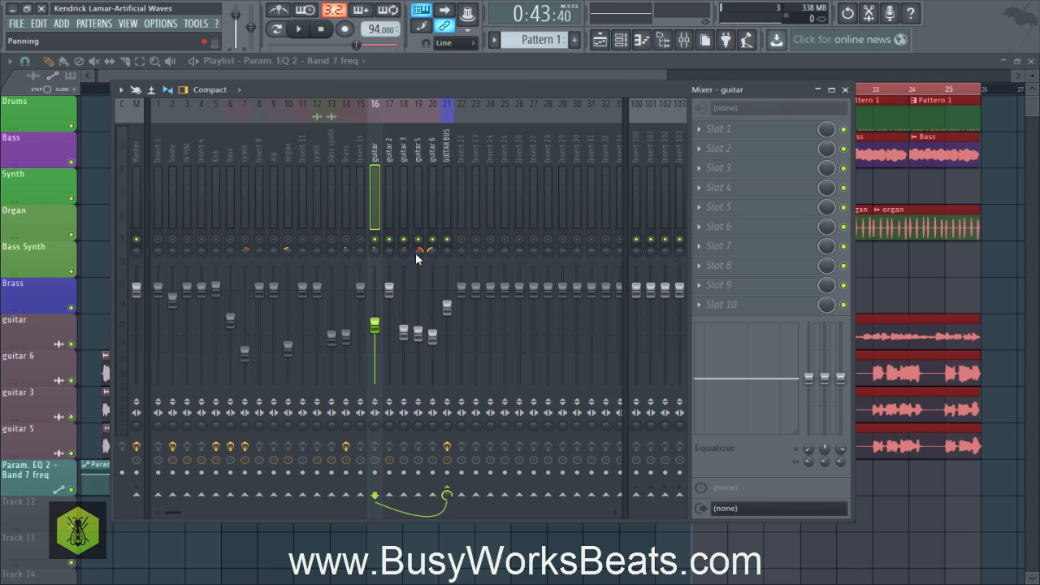
pyautogui.press('space')
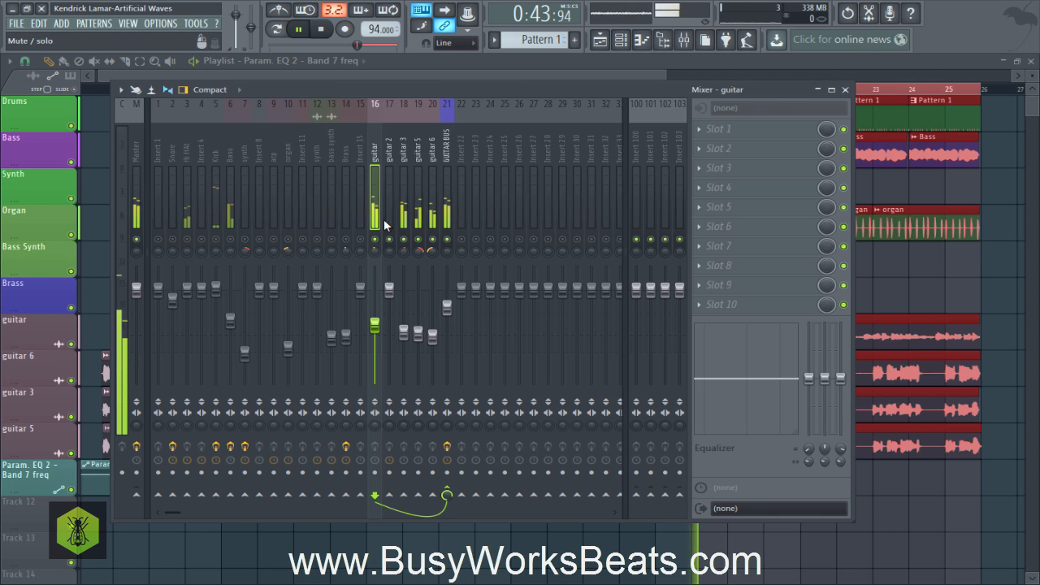
# - Unsolo the guitars and lower the GUITAR BUS level to about -6.9 dB while listening to the full mix
pyautogui.press('space')
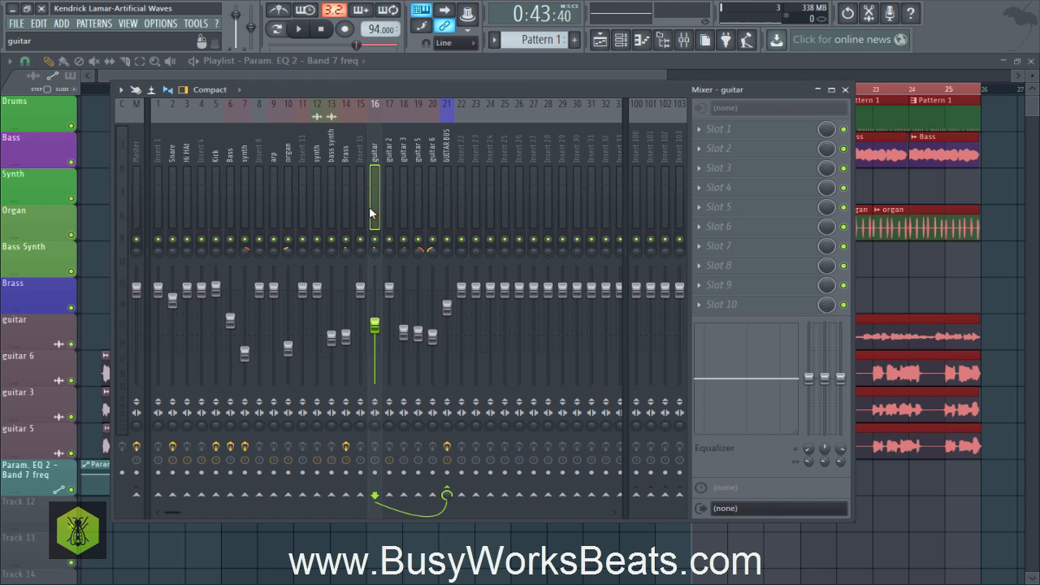
pyautogui.press('space')
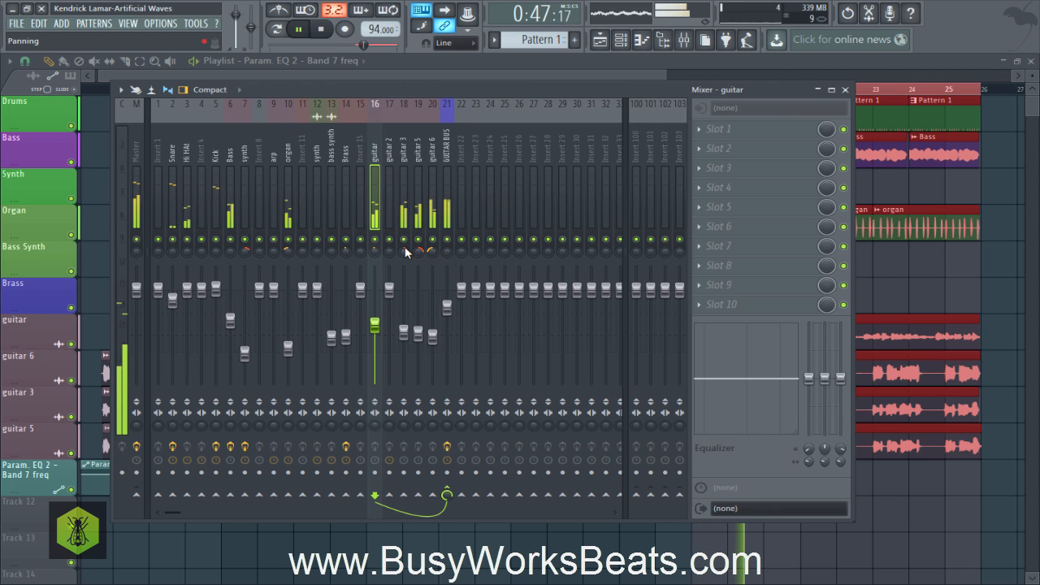
pyautogui.press('space')
pyautogui.click(448, 308)
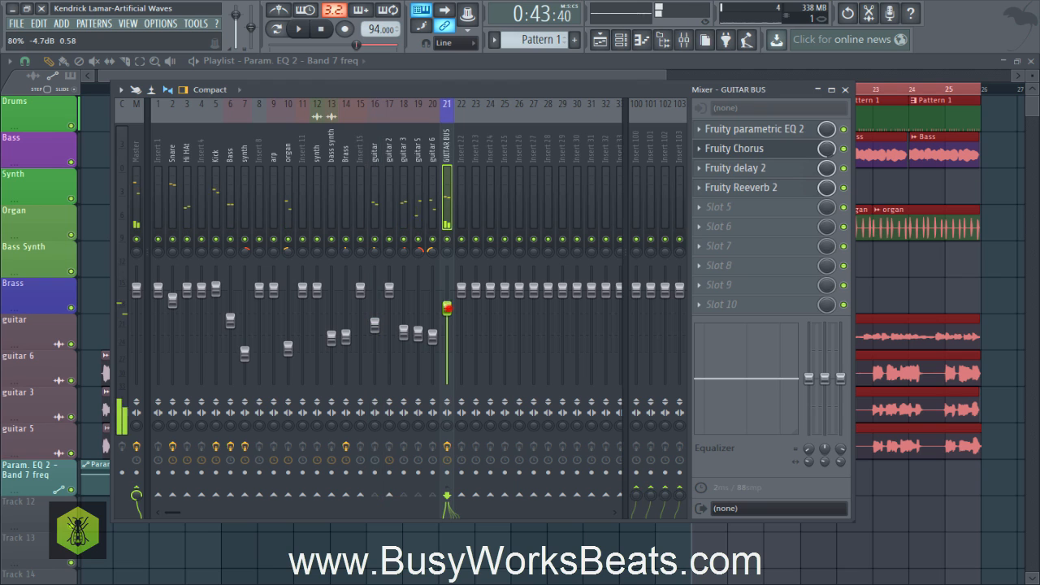
pyautogui.moveTo(448, 308); pyautogui.dragTo(448, 314)
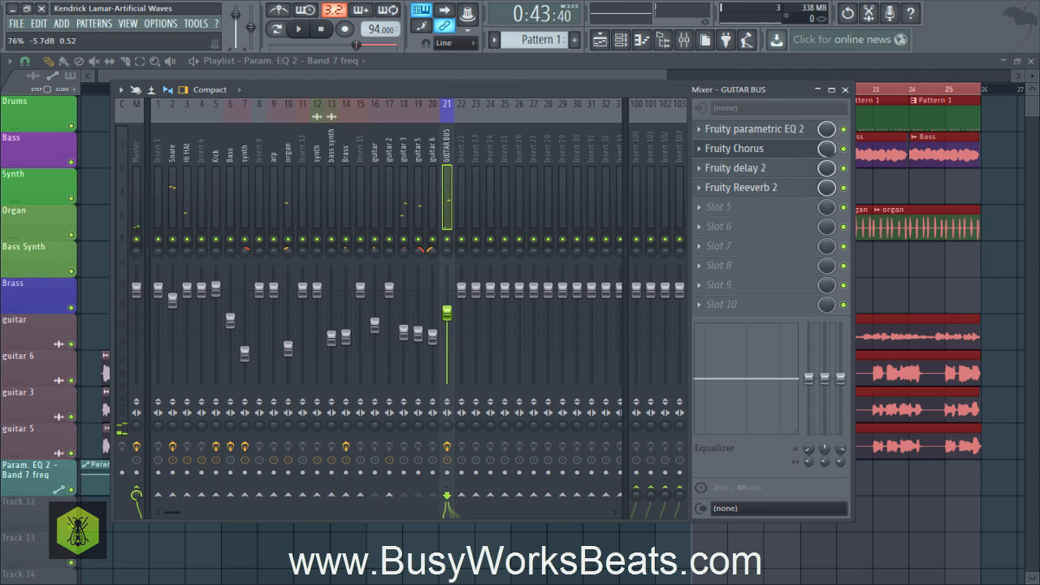
pyautogui.press('space')
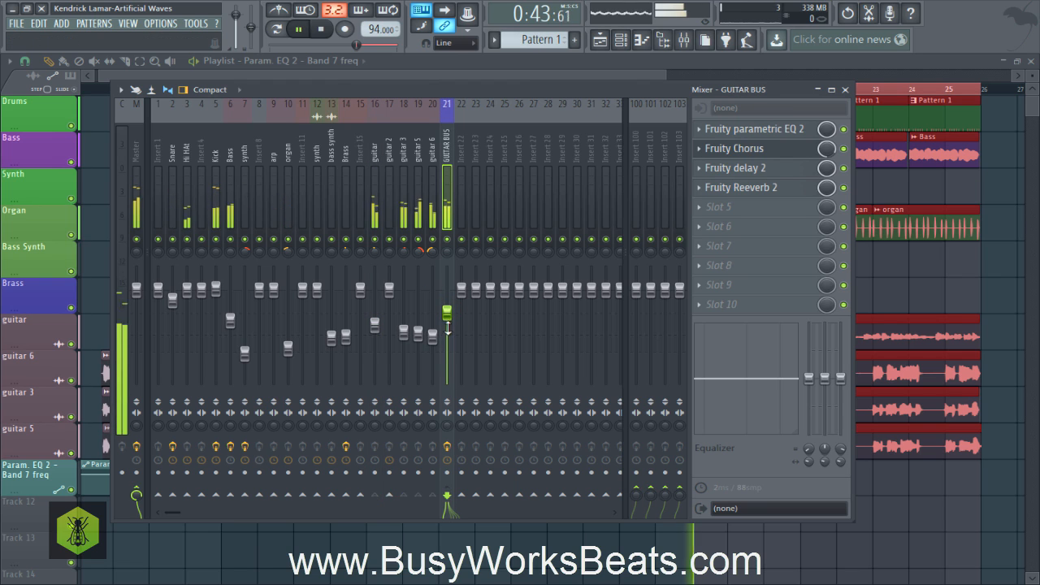
pyautogui.moveTo(448, 312); pyautogui.dragTo(448, 317)
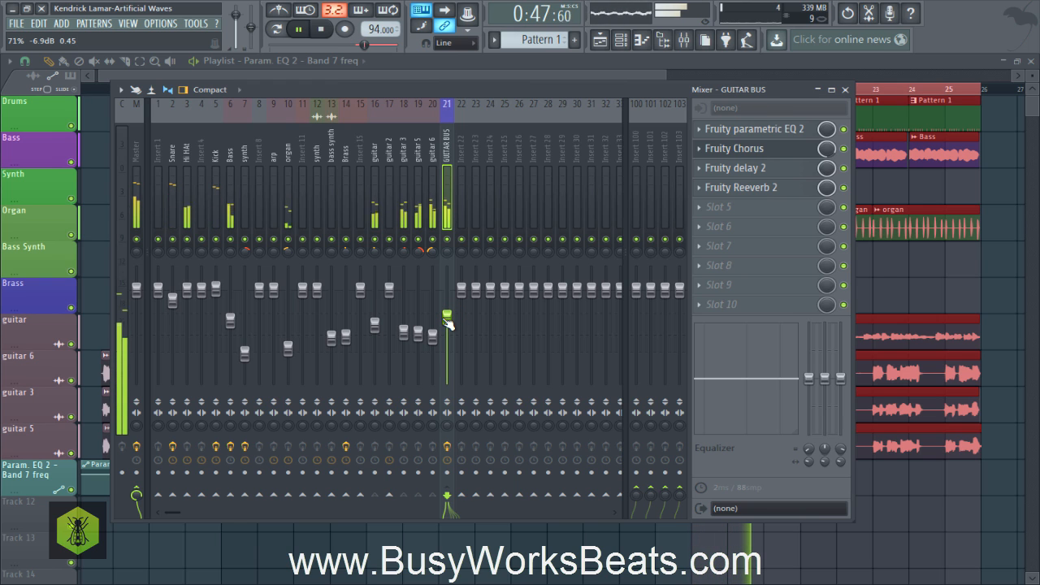
# - Lower the GUITAR BUS level to about -12.8 dB and rebalance the organ's level in the full mix
pyautogui.click(288, 345)
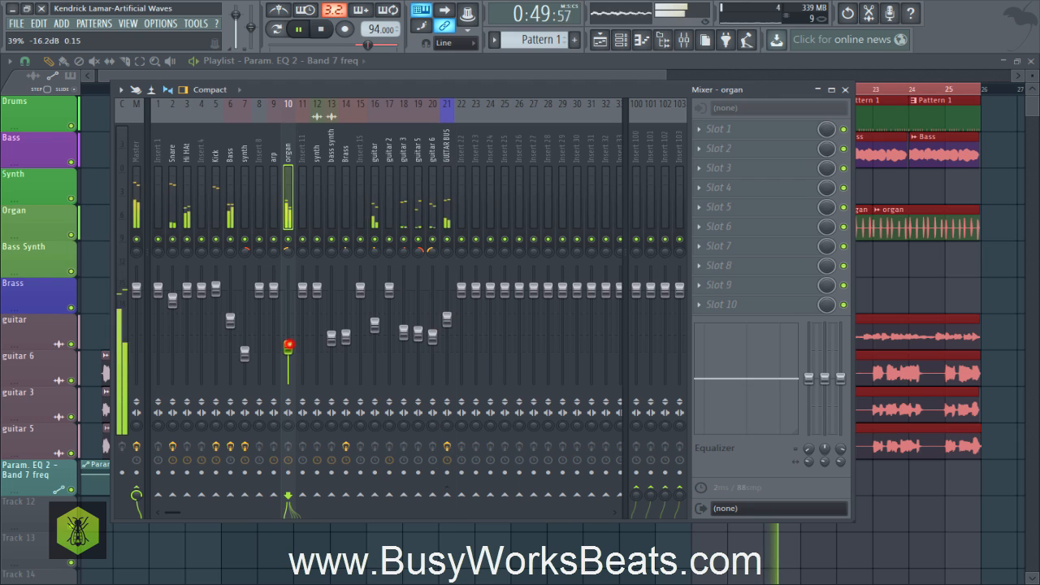
pyautogui.moveTo(288, 345); pyautogui.dragTo(289, 347)
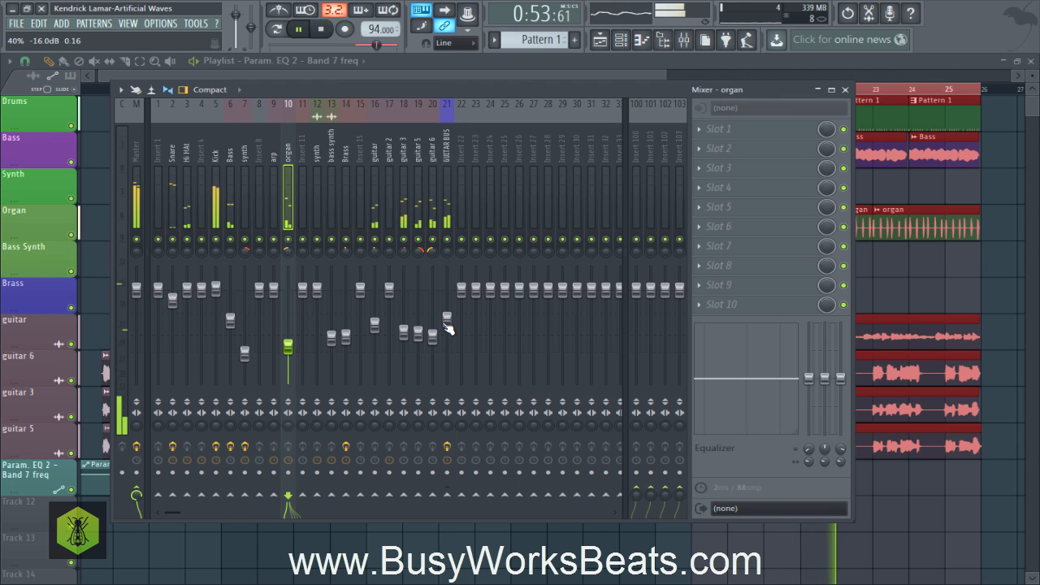
pyautogui.press('space')
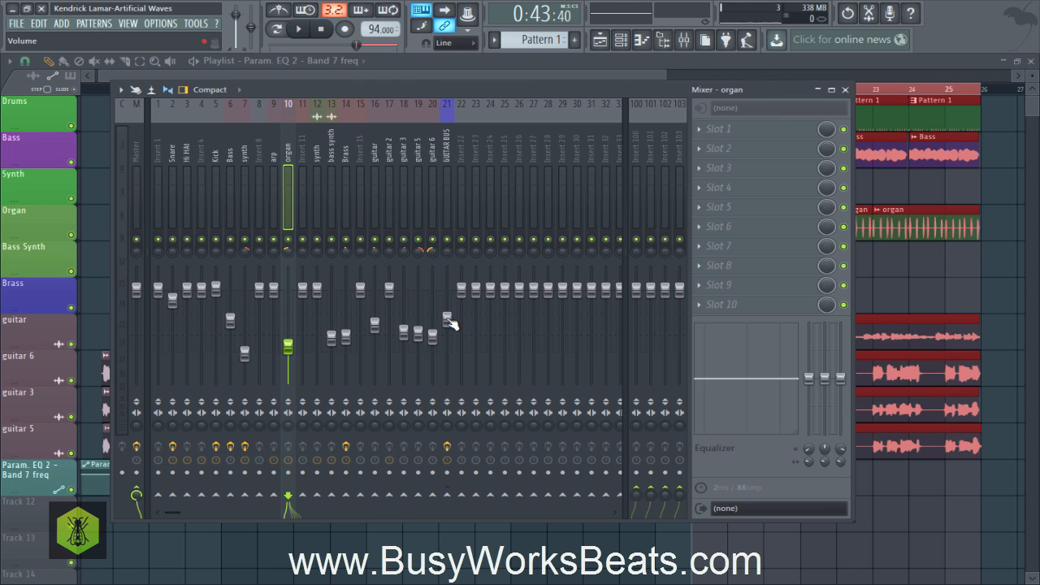
pyautogui.moveTo(449, 323); pyautogui.dragTo(447, 333)
pyautogui.click(288, 350)
pyautogui.click(447, 335)
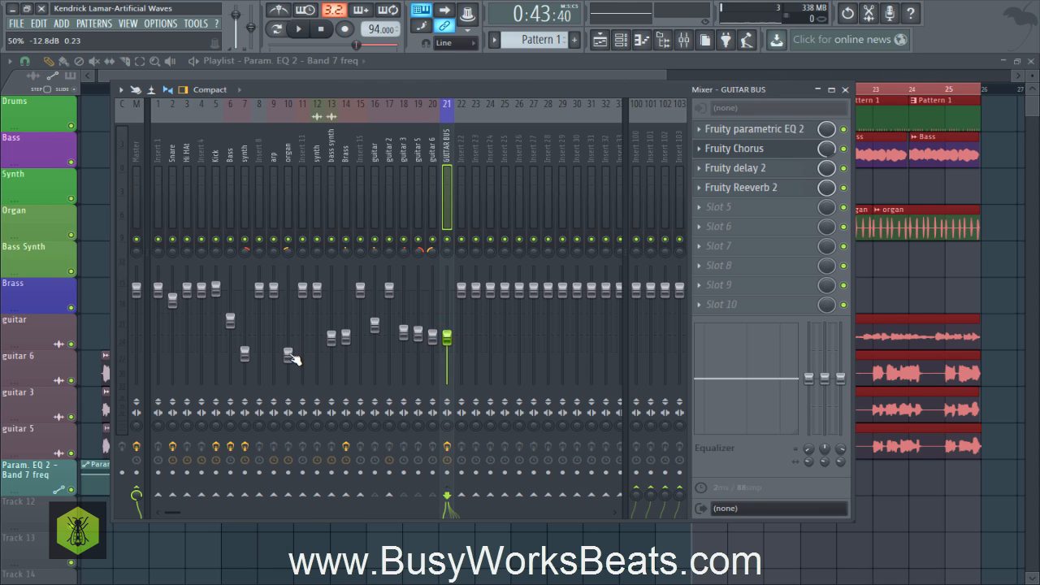
pyautogui.moveTo(291, 358); pyautogui.dragTo(289, 345)
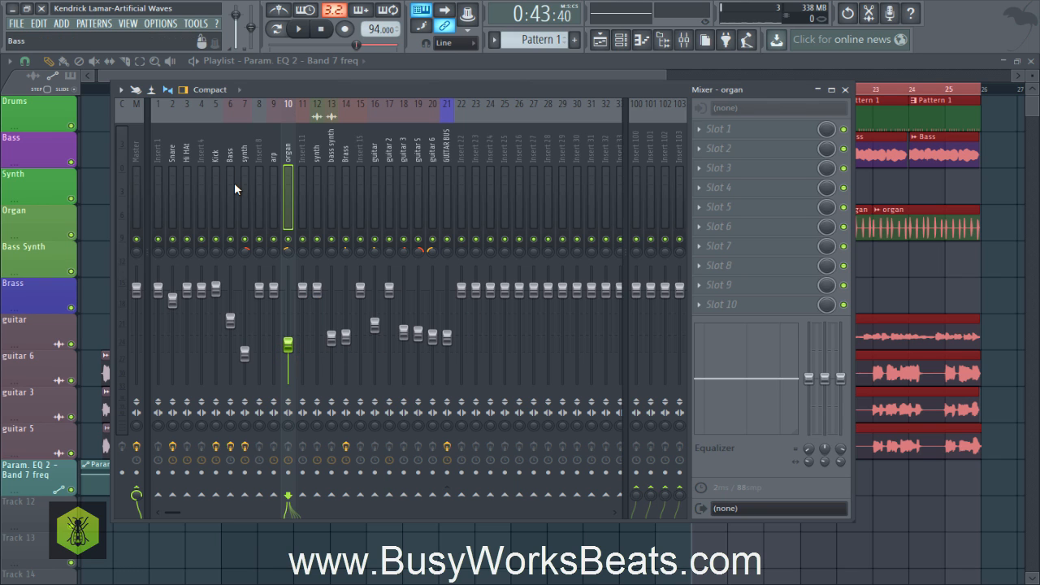
# - Lower the GUITAR BUS level to -14.3 dB during playback and audition the full mix
pyautogui.press('space')
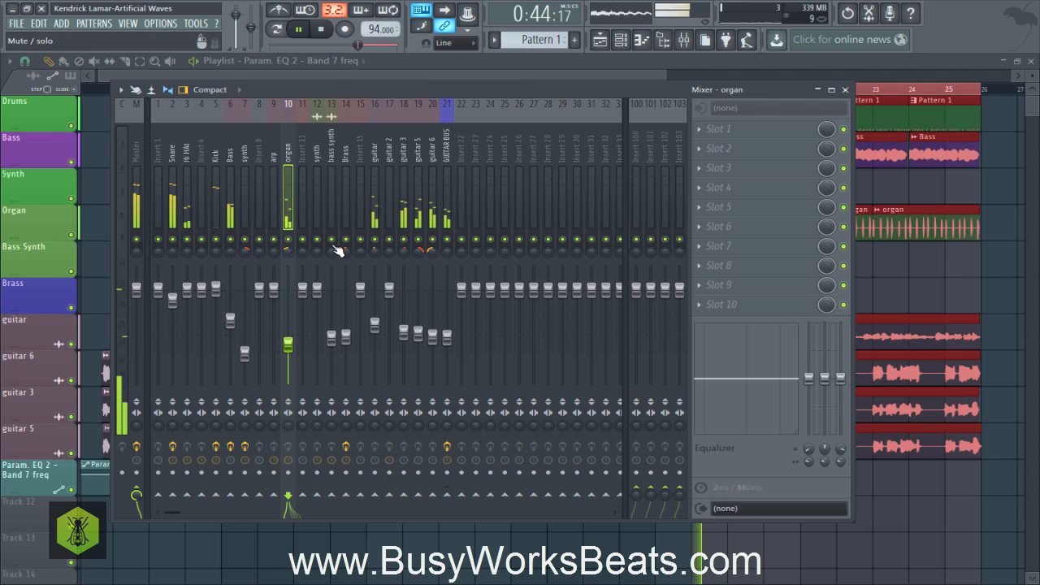
pyautogui.click(290, 343)
pyautogui.click(447, 336)
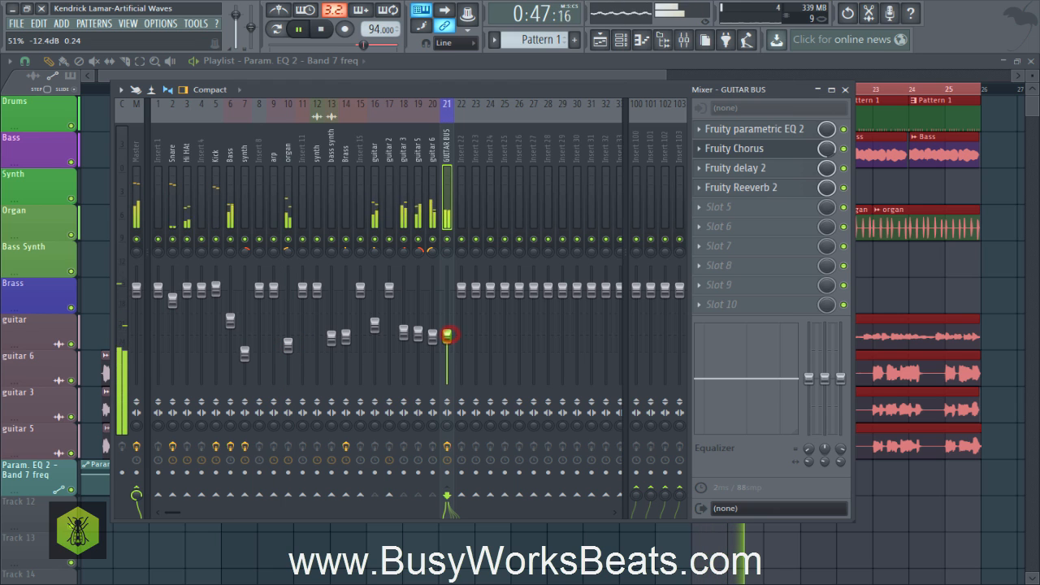
pyautogui.moveTo(447, 338); pyautogui.dragTo(446, 342)
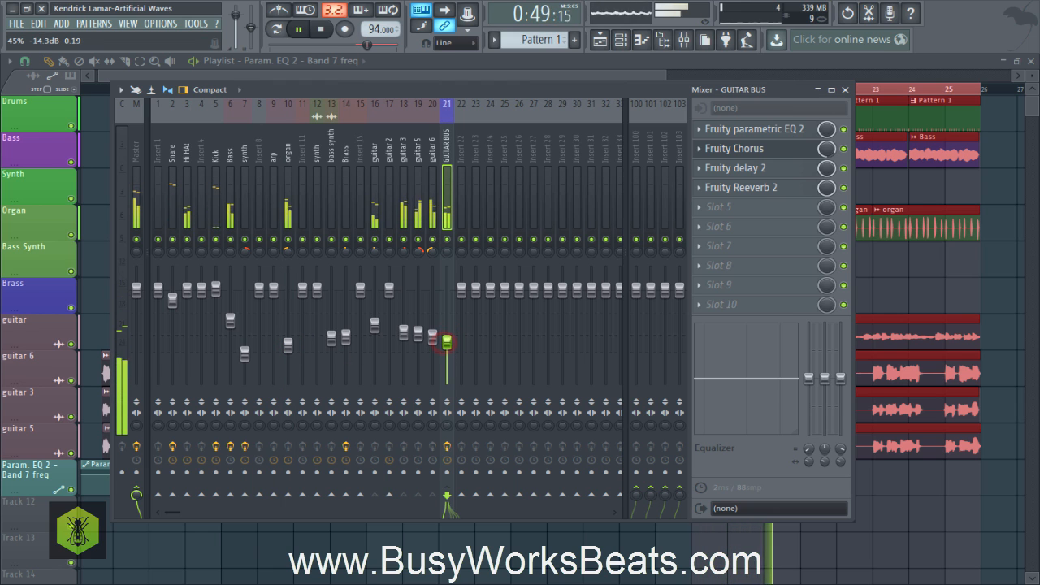
pyautogui.press('space')
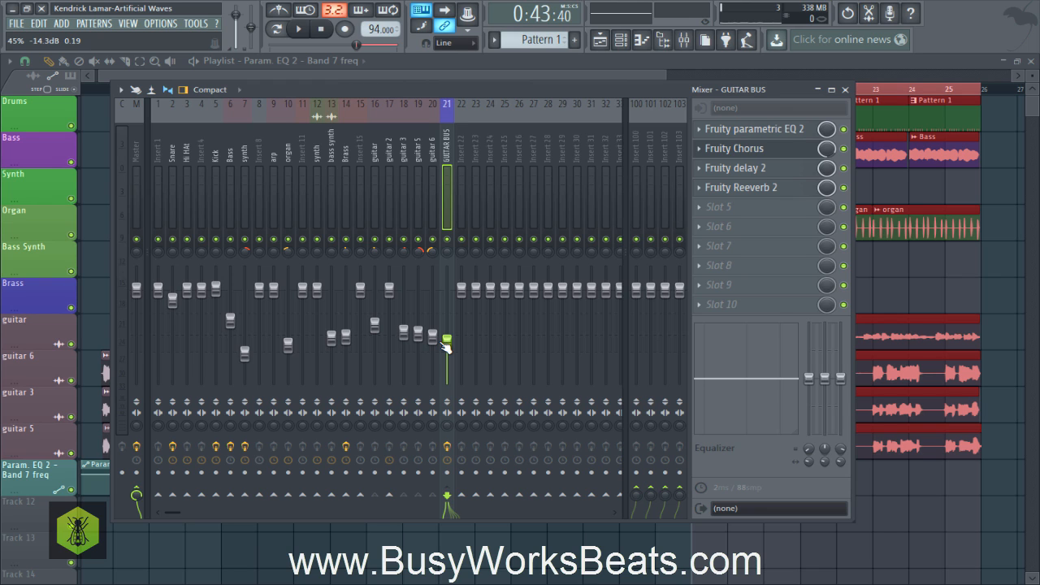
pyautogui.press('space')
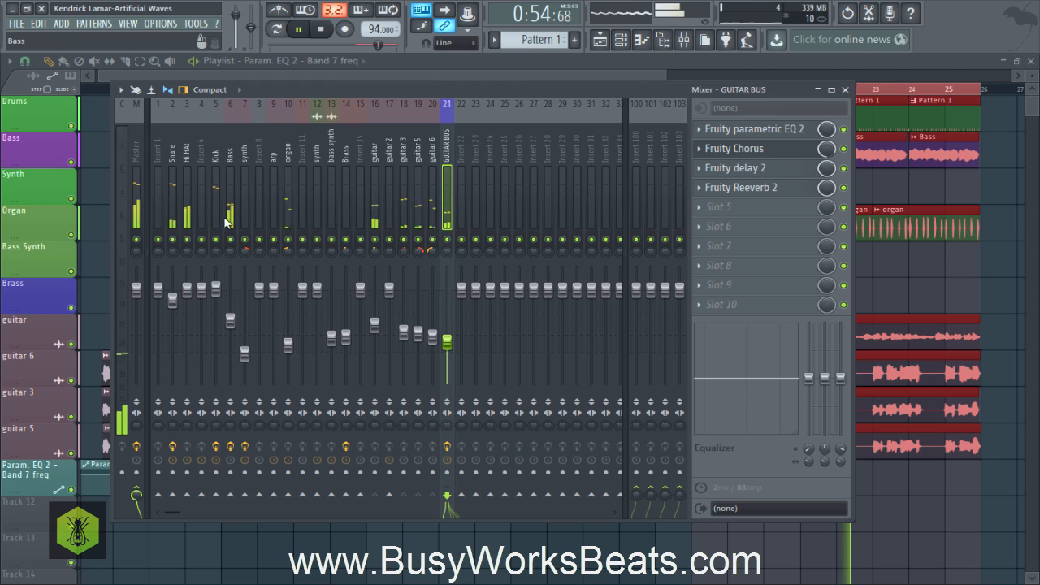
pyautogui.press('space')
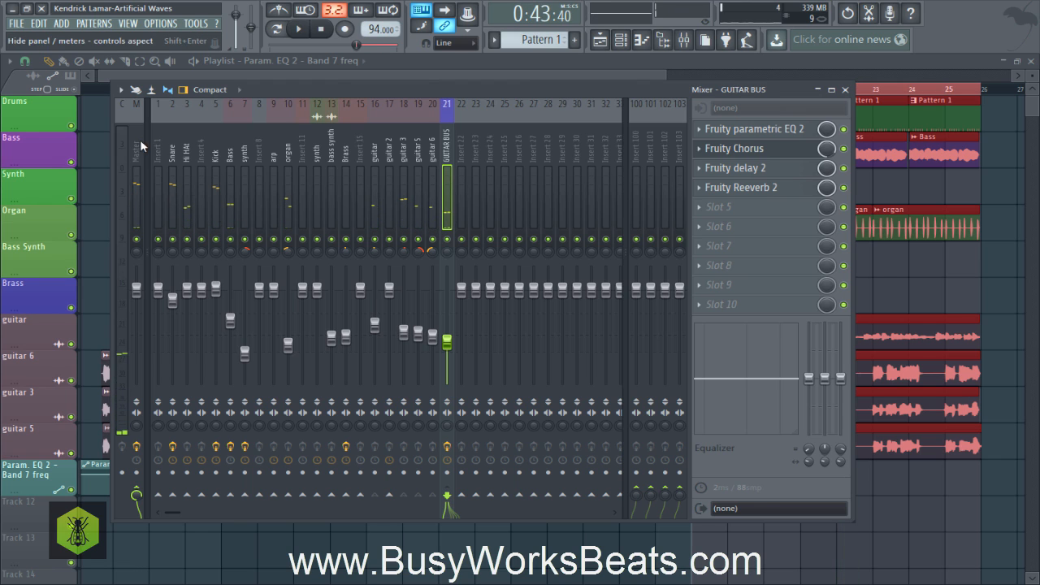
# - Load the Mastering Preset 1 mixer track state onto the Master track from the desktop's Fleek presets, FL Studio Mixer folder
pyautogui.click(134, 142)
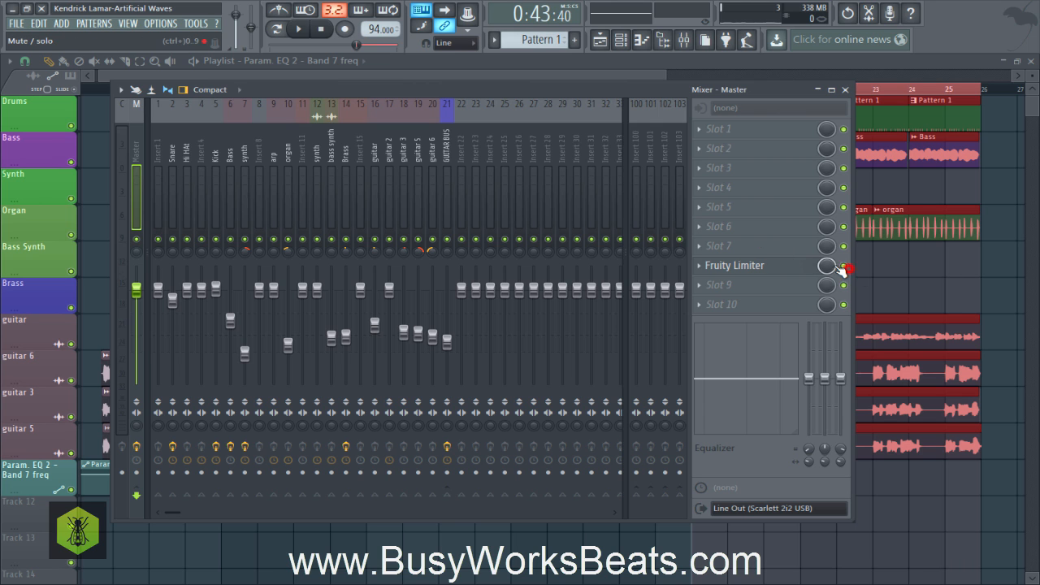
pyautogui.rightClick(137, 120)
pyautogui.moveTo(240, 135)
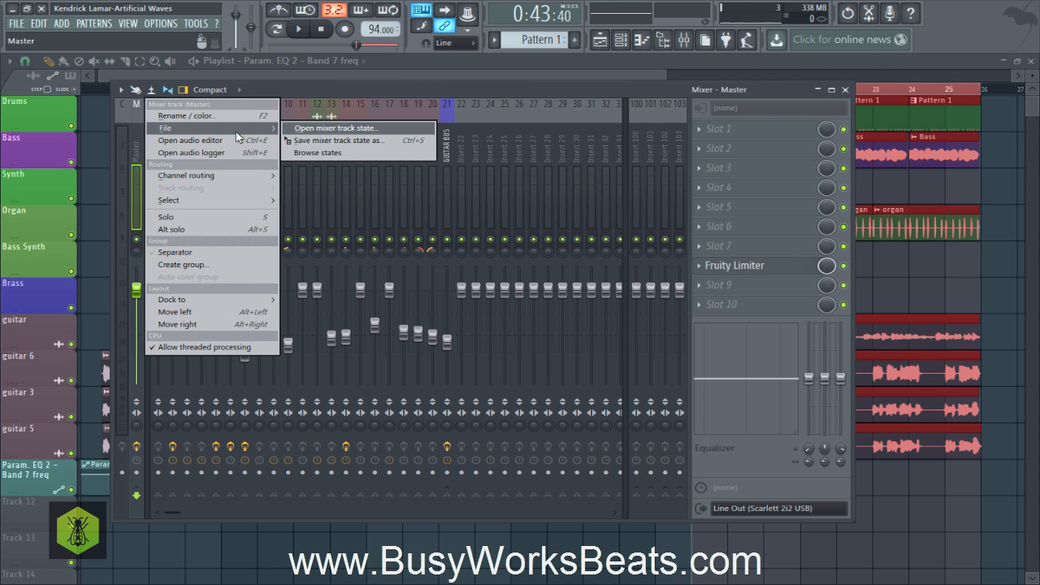
pyautogui.click(309, 134)
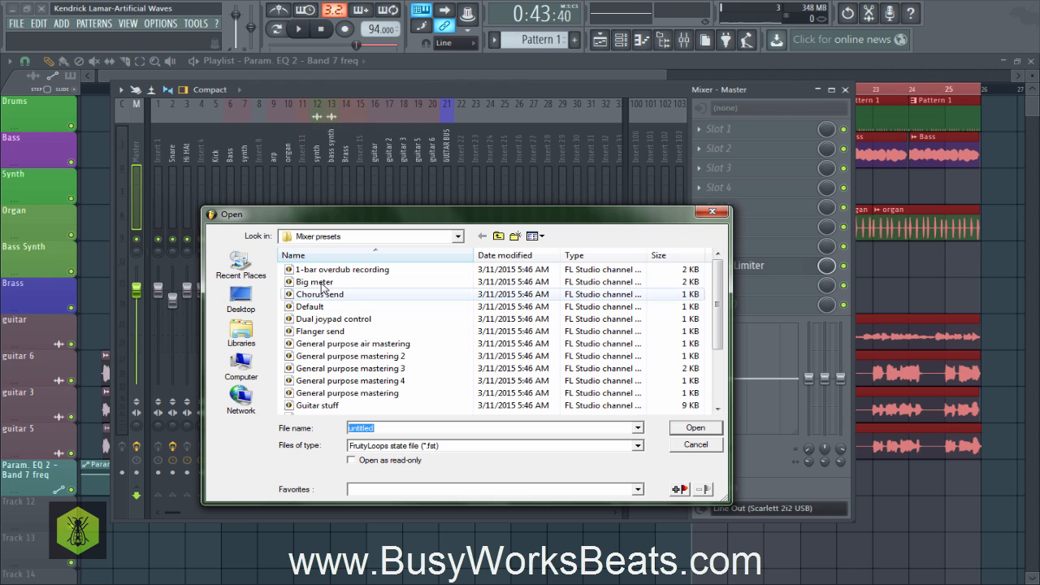
pyautogui.click(241, 299)
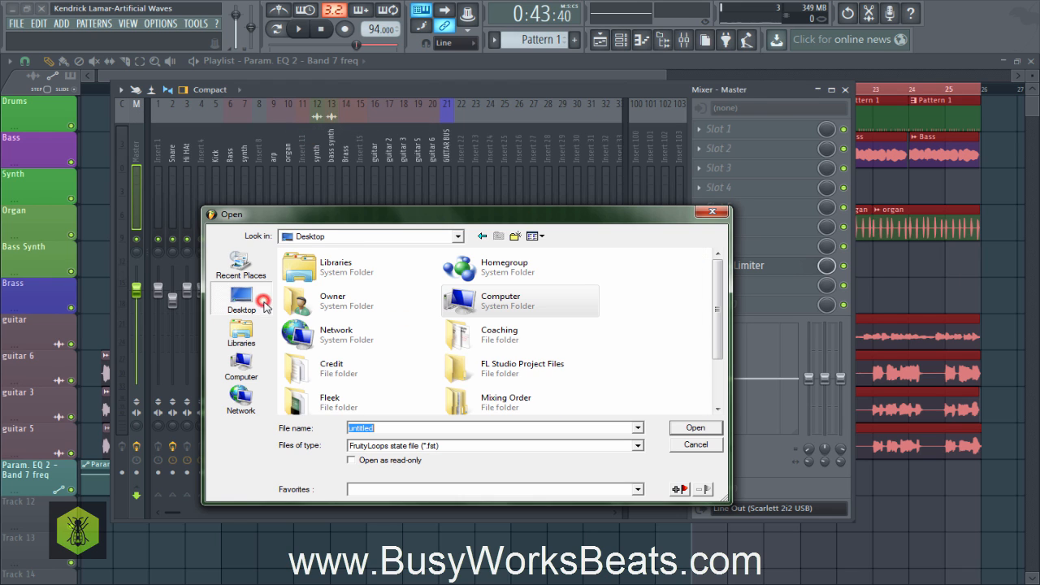
pyautogui.doubleClick(364, 395)
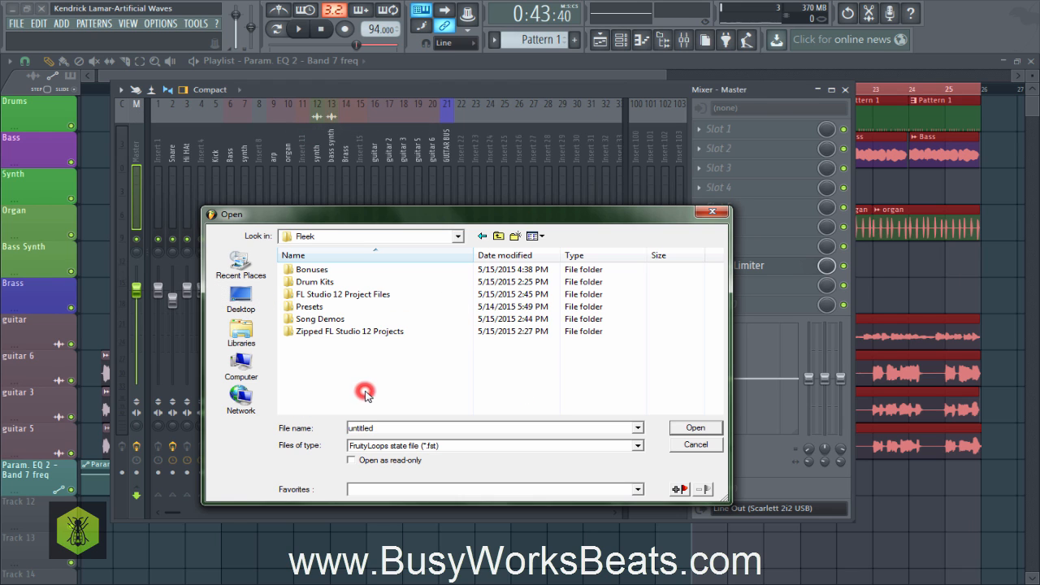
pyautogui.doubleClick(362, 307)
pyautogui.doubleClick(357, 282)
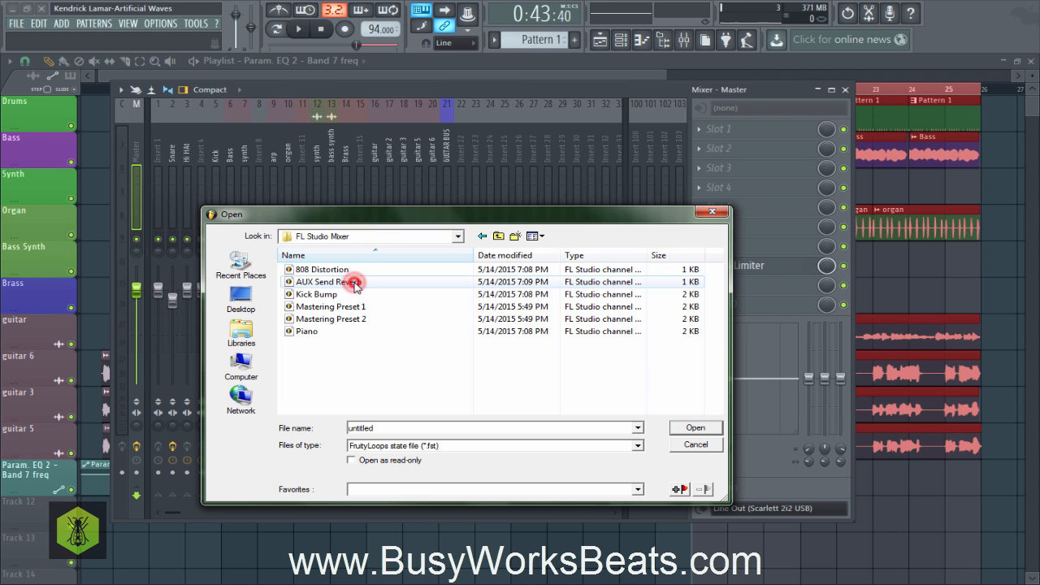
pyautogui.click(360, 306)
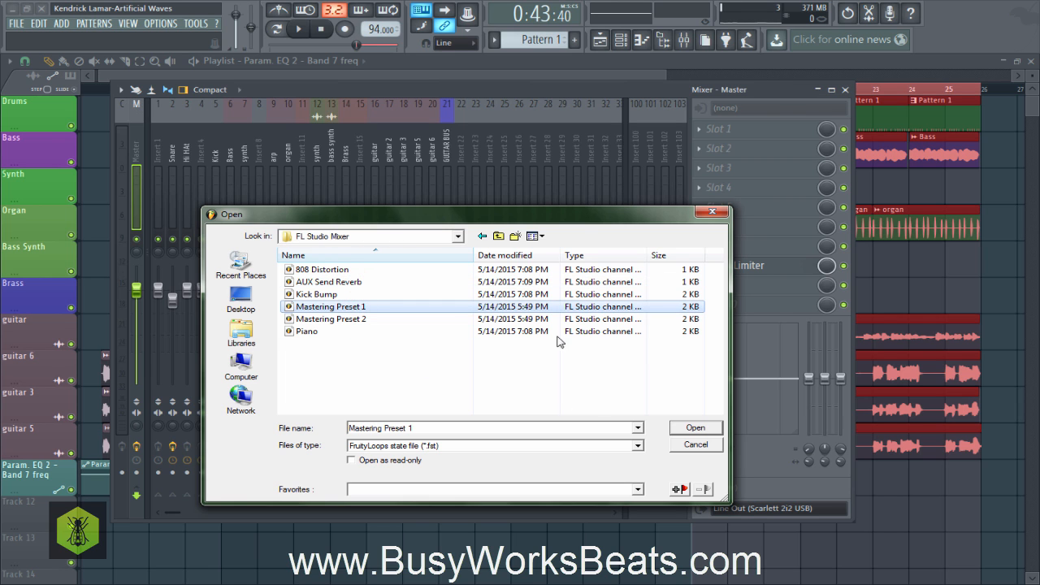
pyautogui.click(695, 428)
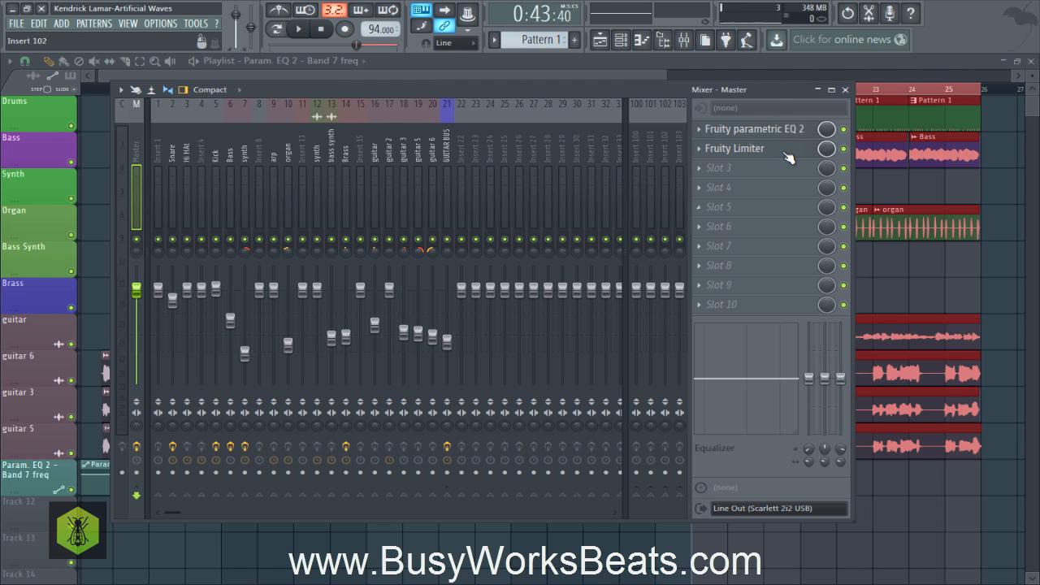
# - Clear the time selection over bars 18 to 25 in the playlist and return the song position to the start
pyautogui.click(845, 90)
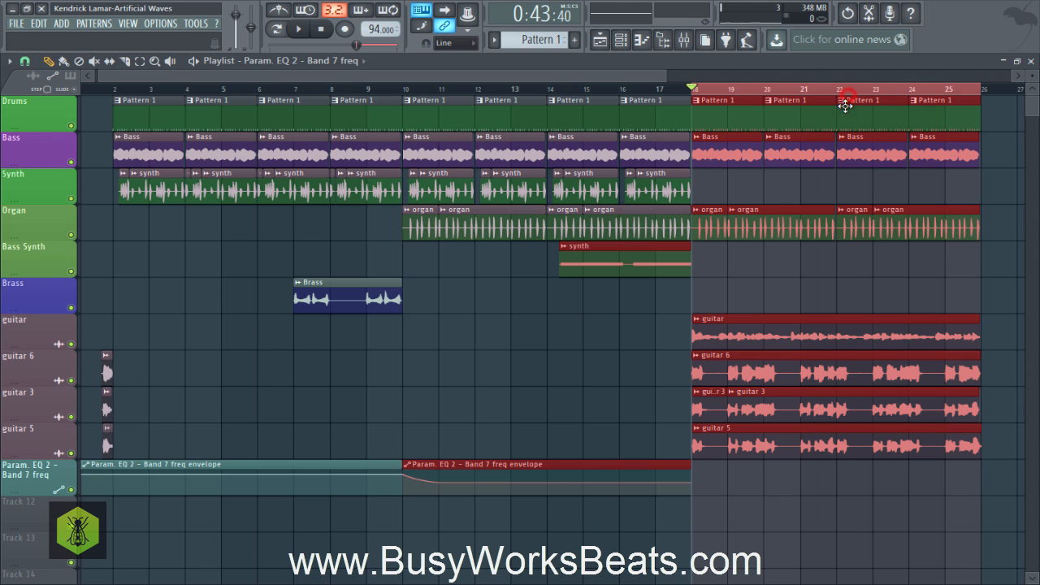
pyautogui.keyDown('ctrl'); pyautogui.click(480, 93); pyautogui.keyUp('ctrl')
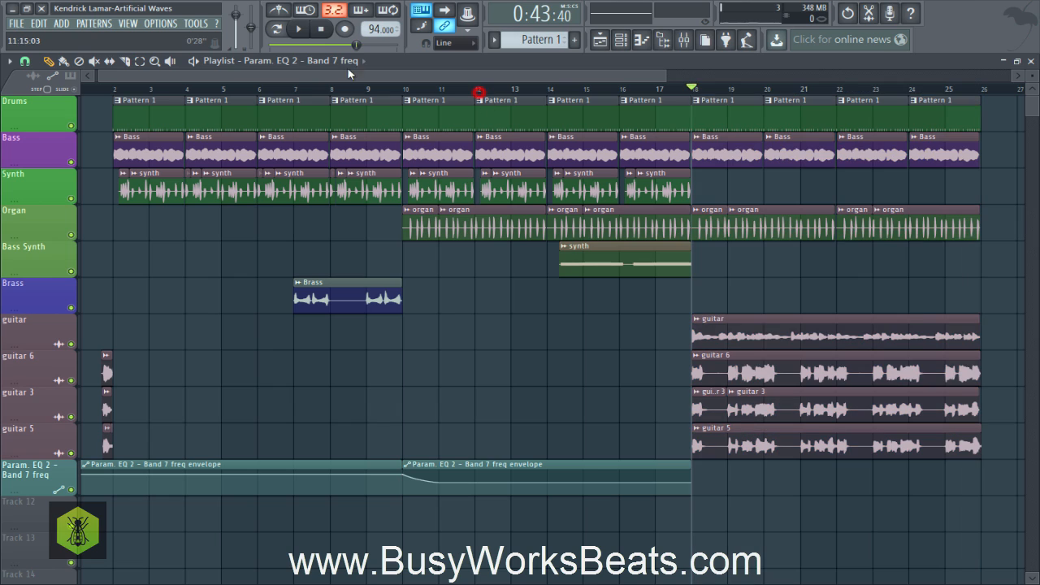
pyautogui.click(318, 33)
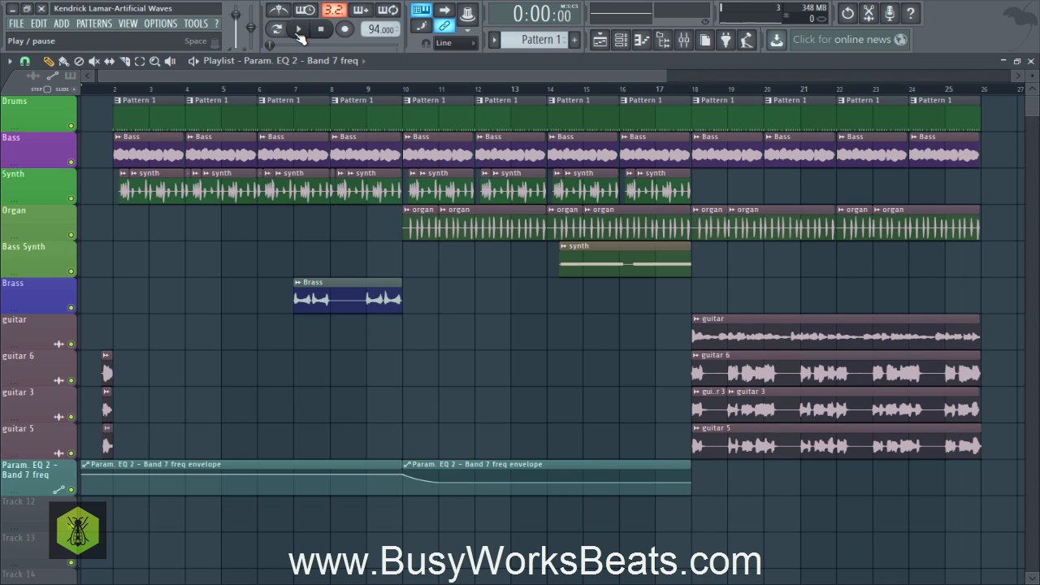
# - Play the opening bars of the song with the mastering preset on the Master, and stop playback
pyautogui.click(683, 39)
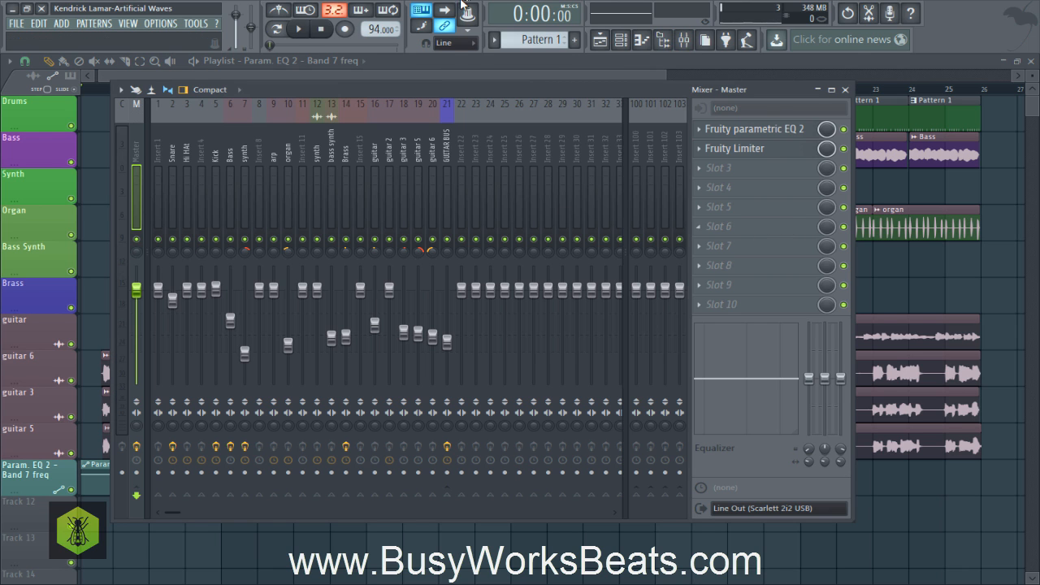
pyautogui.click(299, 29)
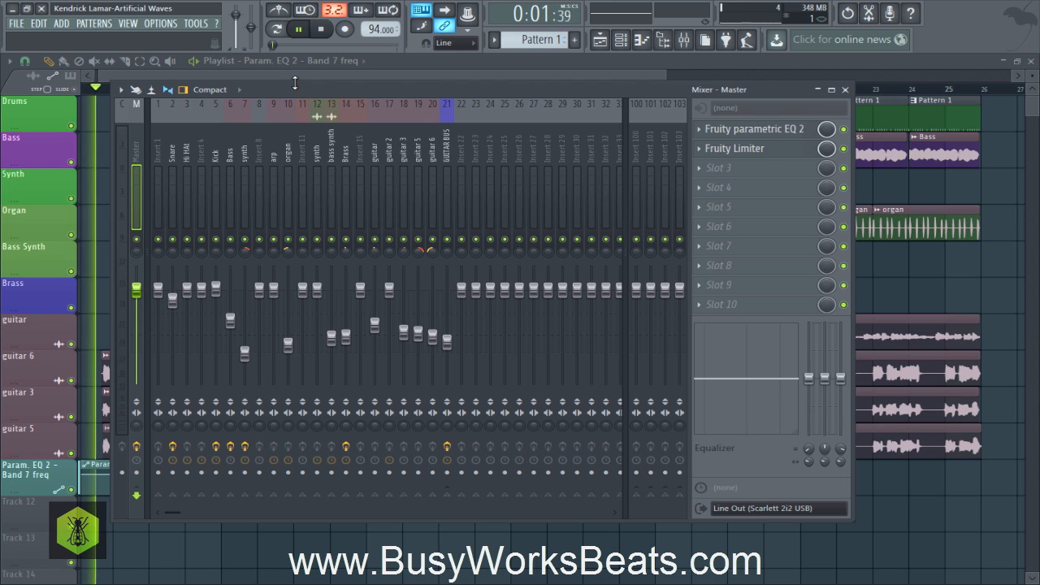
pyautogui.click(845, 89)
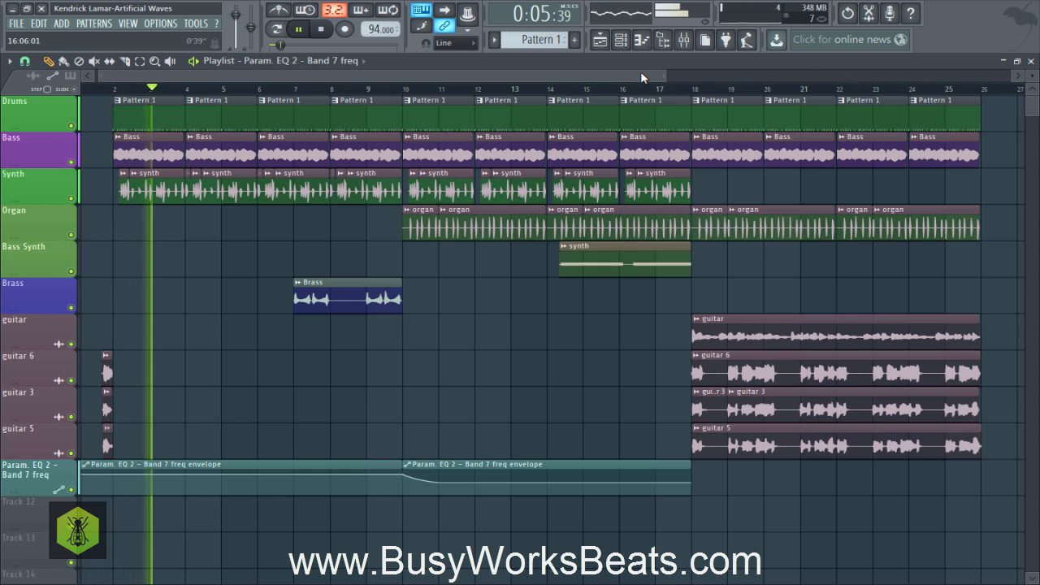
pyautogui.press('space')
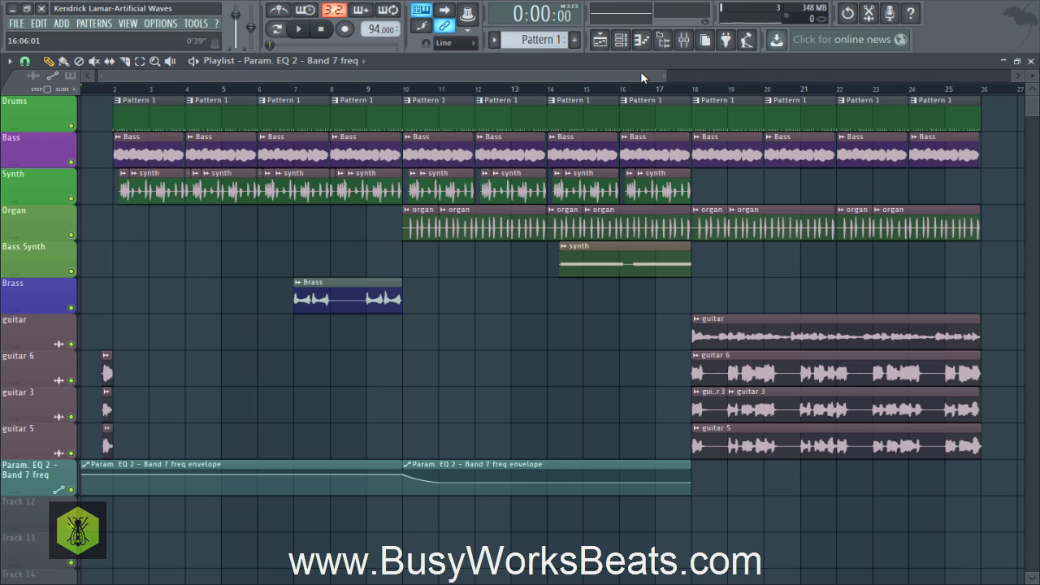
# - Select the Insert 1 mixer track and audition the whole arrangement from the start while watching the track meters
pyautogui.click(683, 39)
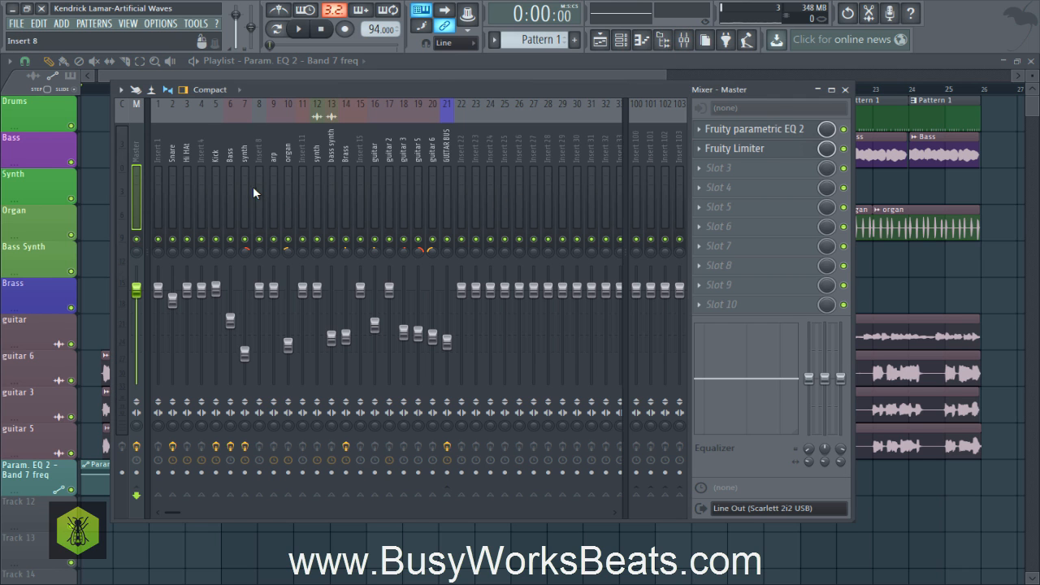
pyautogui.click(202, 151)
pyautogui.click(167, 143)
pyautogui.click(158, 137)
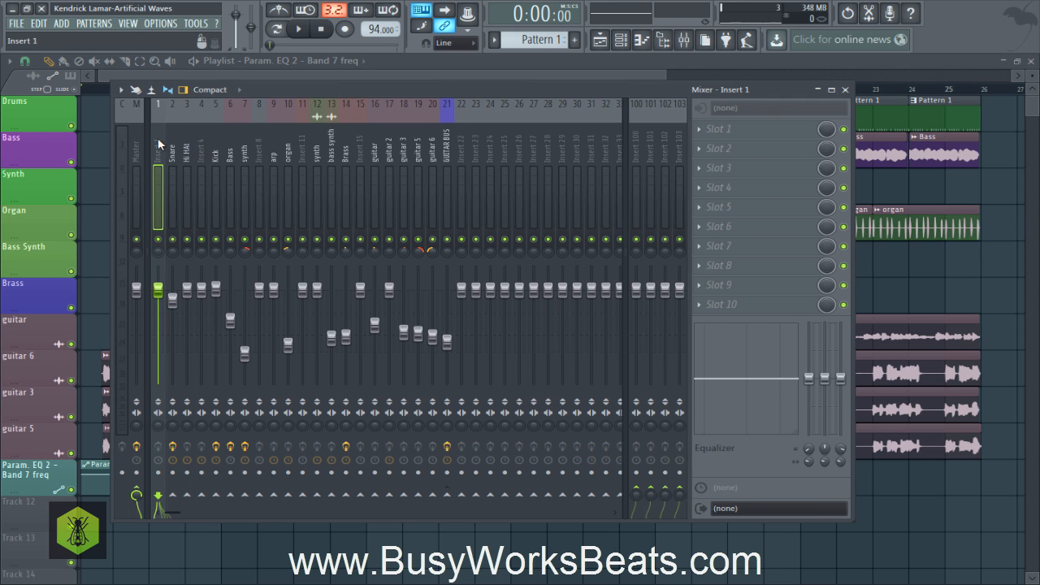
pyautogui.press('space')
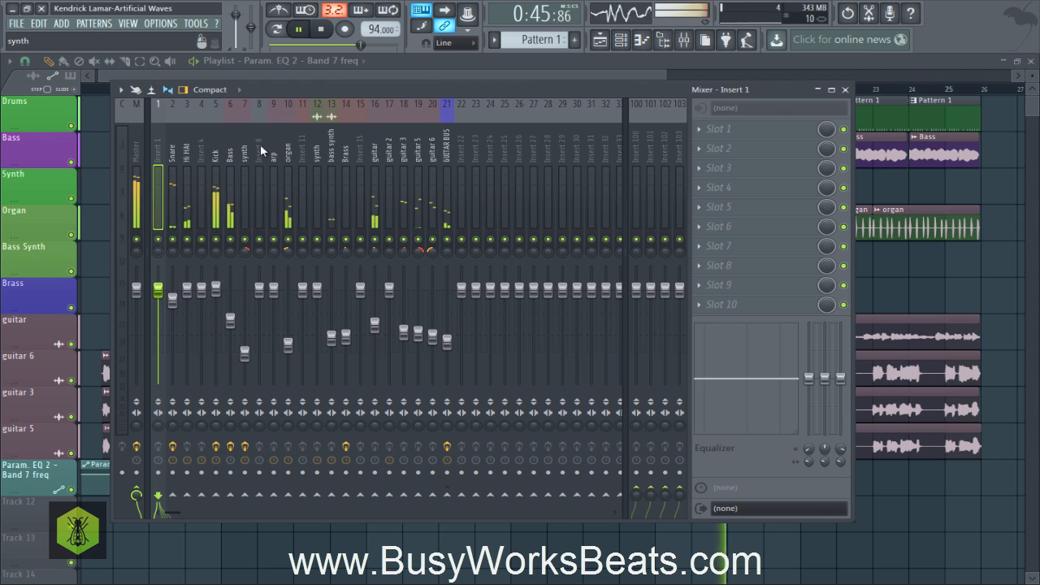
# - Rebalance the guitars during playback, setting the GUITAR BUS to about -12.1 dB and the guitar track to about -4.5 dB, and stop playback
pyautogui.click(447, 341)
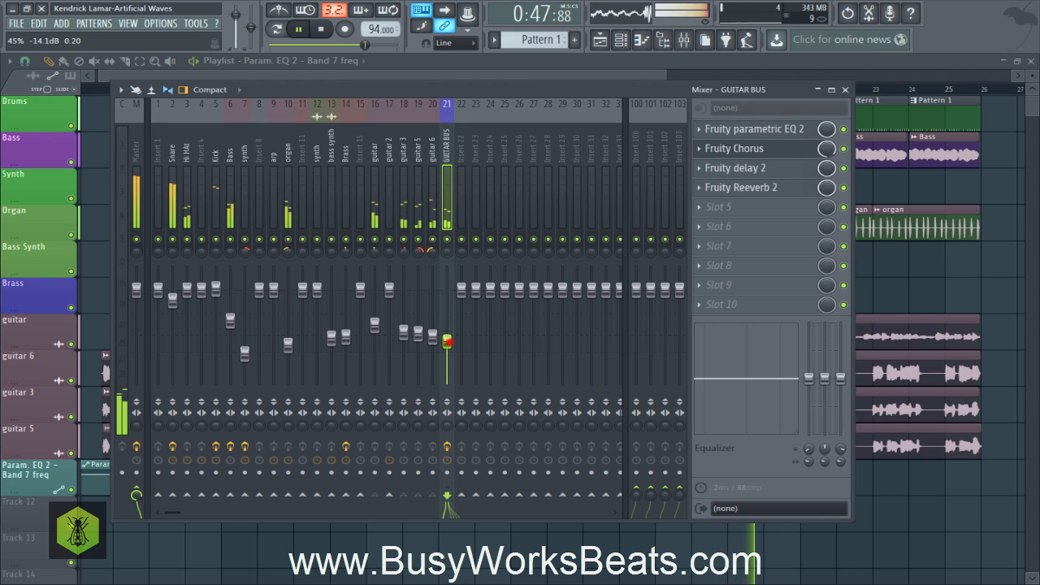
pyautogui.moveTo(447, 336); pyautogui.dragTo(447, 326)
pyautogui.moveTo(374, 326); pyautogui.dragTo(375, 318)
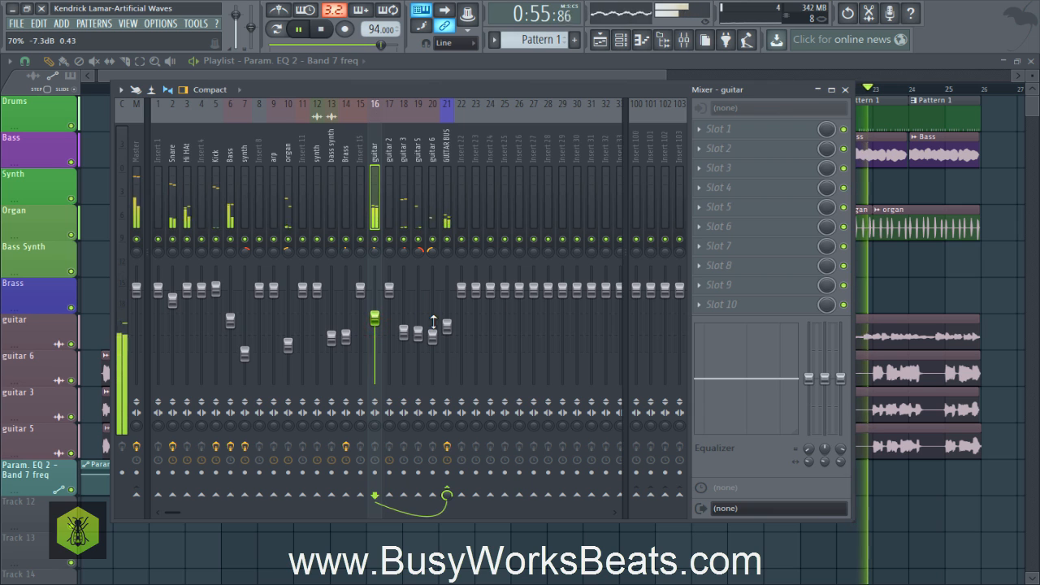
pyautogui.moveTo(447, 327); pyautogui.dragTo(447, 329)
pyautogui.moveTo(375, 318); pyautogui.dragTo(375, 309)
pyautogui.moveTo(447, 328); pyautogui.dragTo(447, 334)
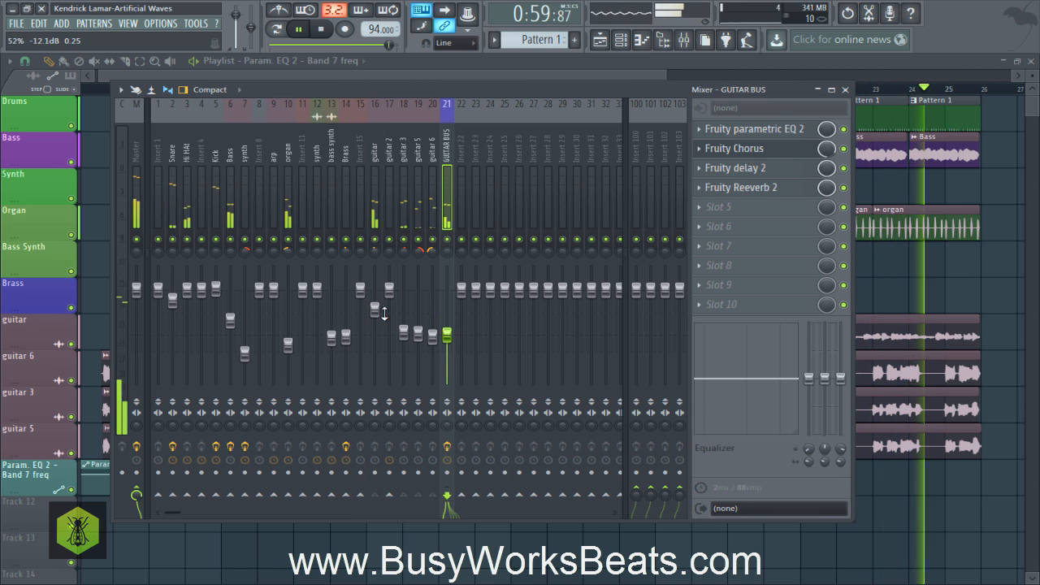
pyautogui.moveTo(374, 310); pyautogui.dragTo(374, 308)
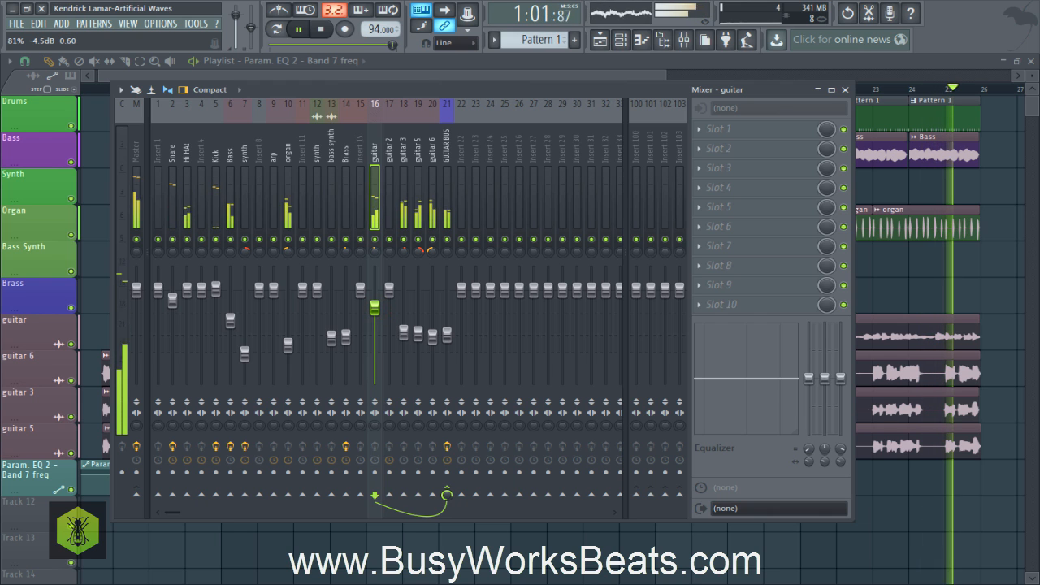
pyautogui.press('space')
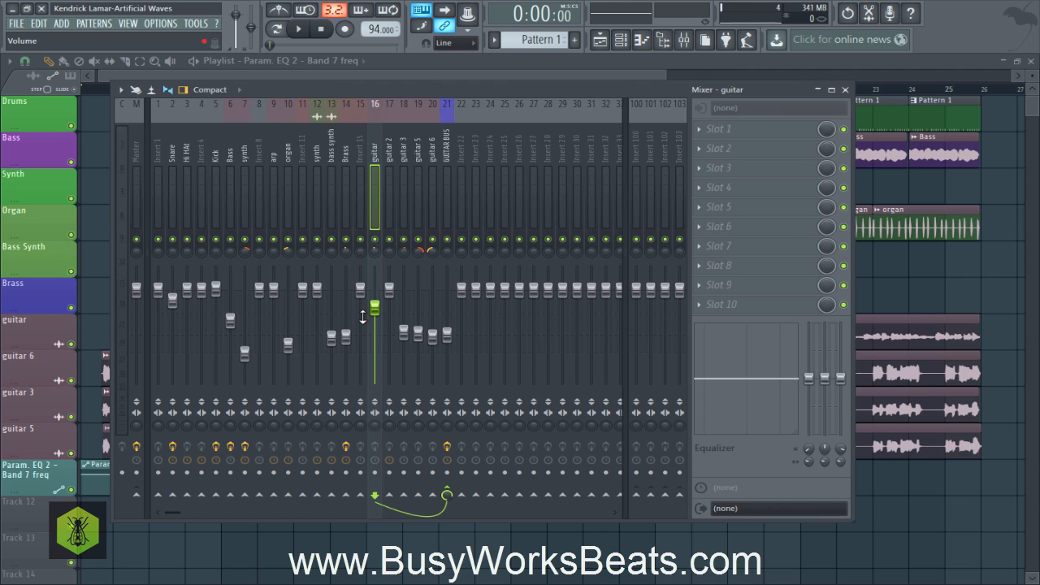
# - Review the effect chains across the mixer tracks, from the GUITAR BUS down to Insert 1 and back
pyautogui.click(448, 335)
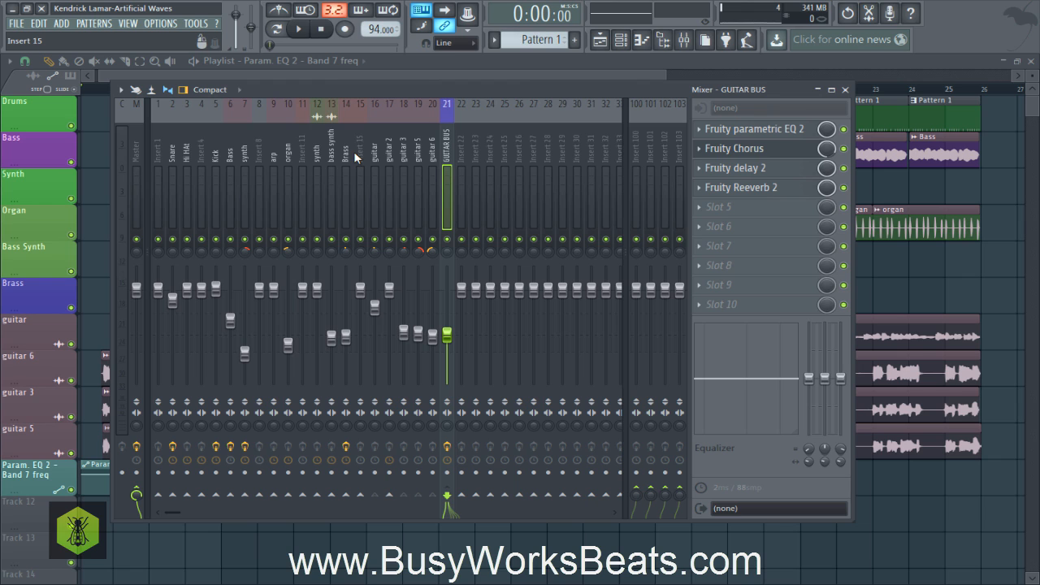
pyautogui.click(302, 148)
pyautogui.click(274, 147)
pyautogui.click(226, 143)
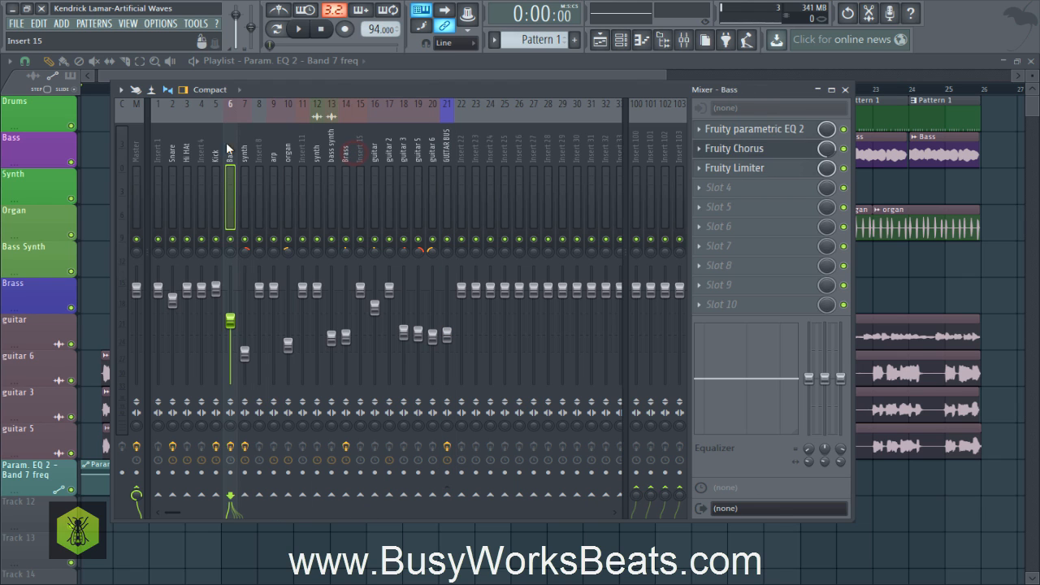
pyautogui.click(187, 158)
pyautogui.click(158, 155)
pyautogui.click(188, 155)
pyautogui.click(215, 159)
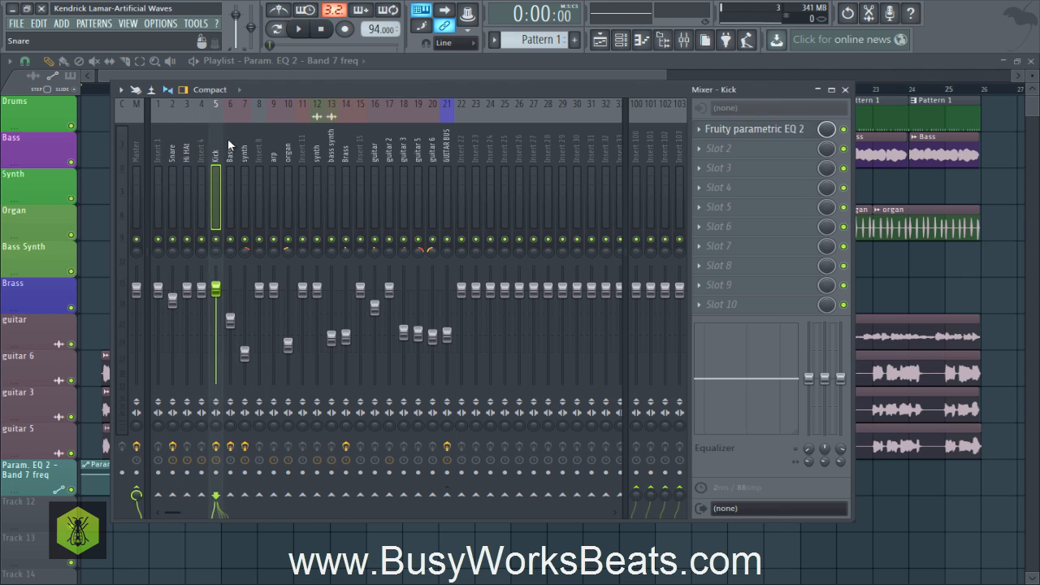
pyautogui.click(259, 154)
pyautogui.click(317, 150)
pyautogui.click(375, 151)
pyautogui.click(418, 153)
pyautogui.click(446, 155)
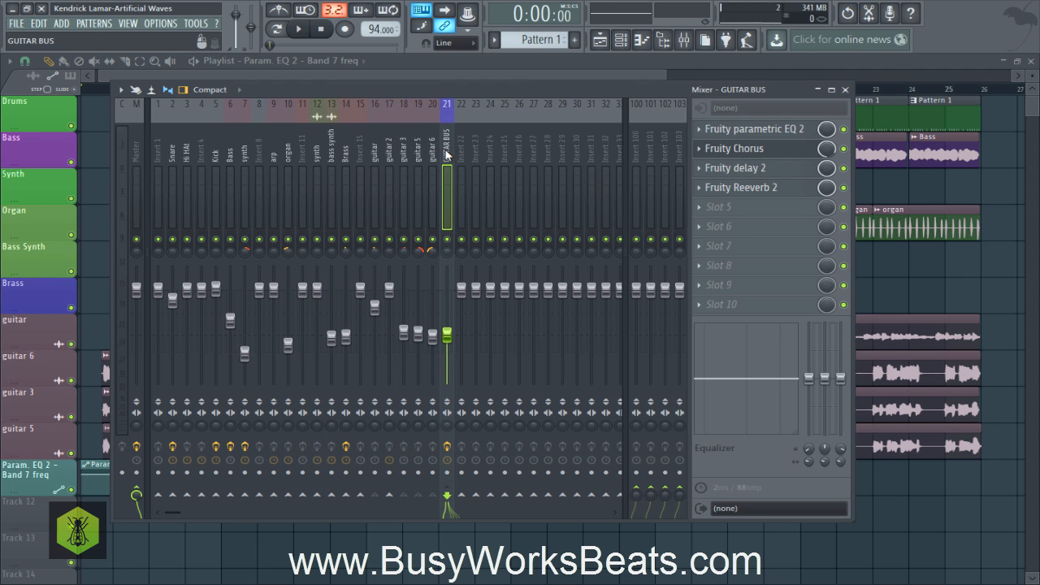
# - Compare the effect slots of guitar 6 with those of the GUITAR BUS, and inspect the synth track's effects
pyautogui.click(461, 155)
pyautogui.click(450, 153)
pyautogui.click(433, 153)
pyautogui.click(460, 156)
pyautogui.click(448, 153)
pyautogui.click(436, 152)
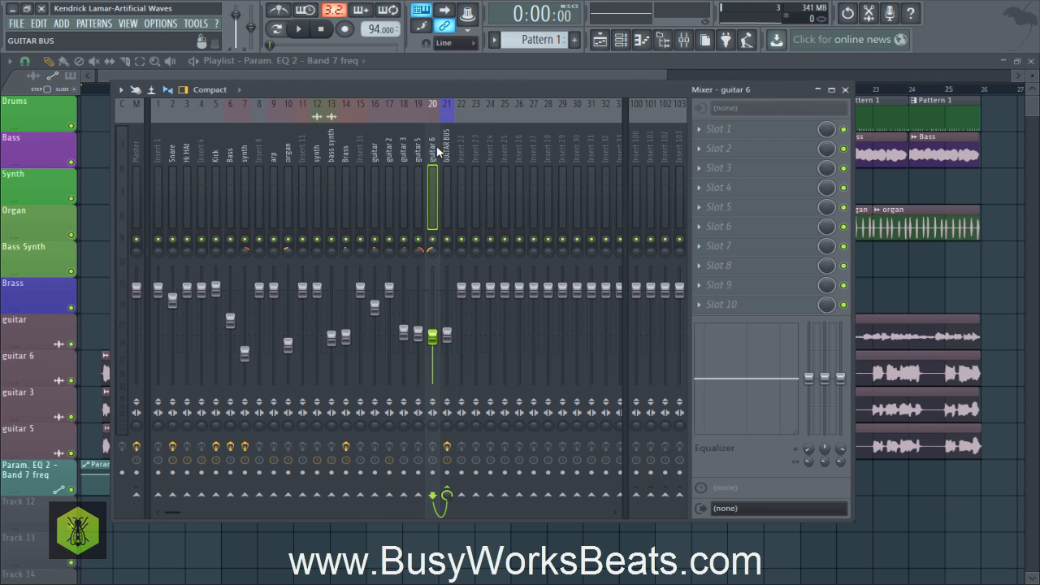
pyautogui.click(447, 153)
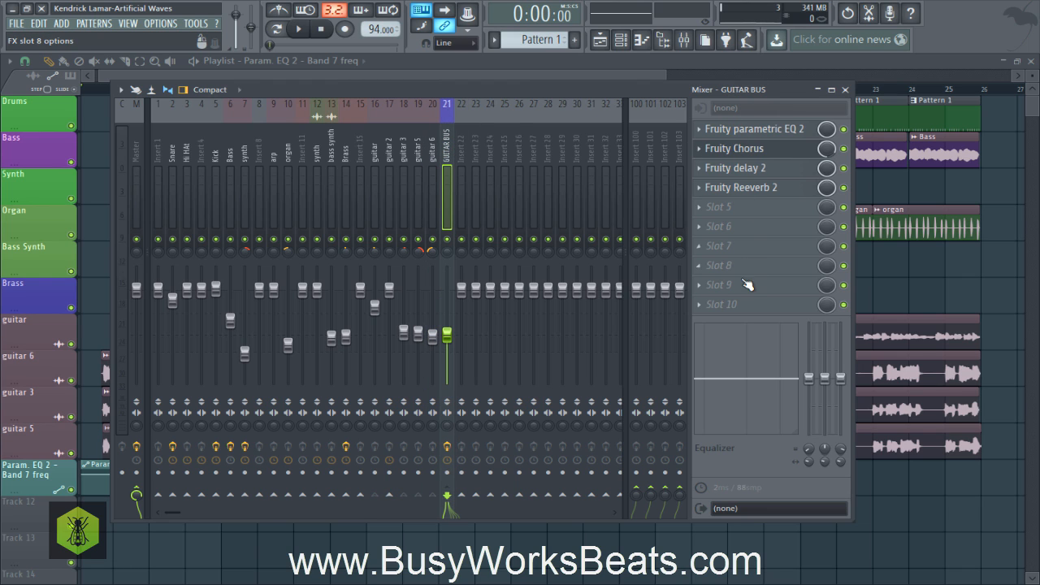
pyautogui.moveTo(433, 145); pyautogui.dragTo(251, 168)
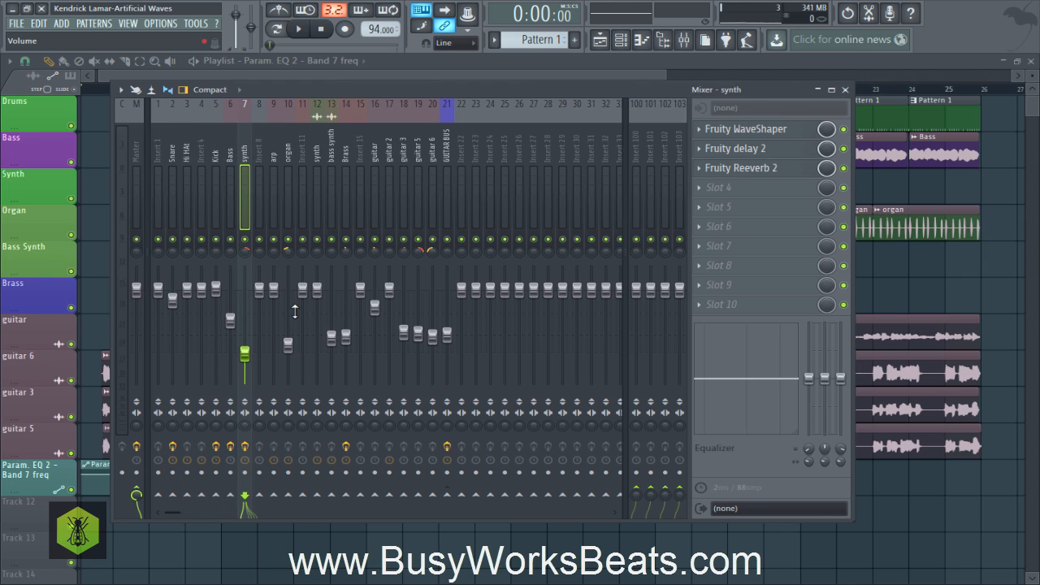